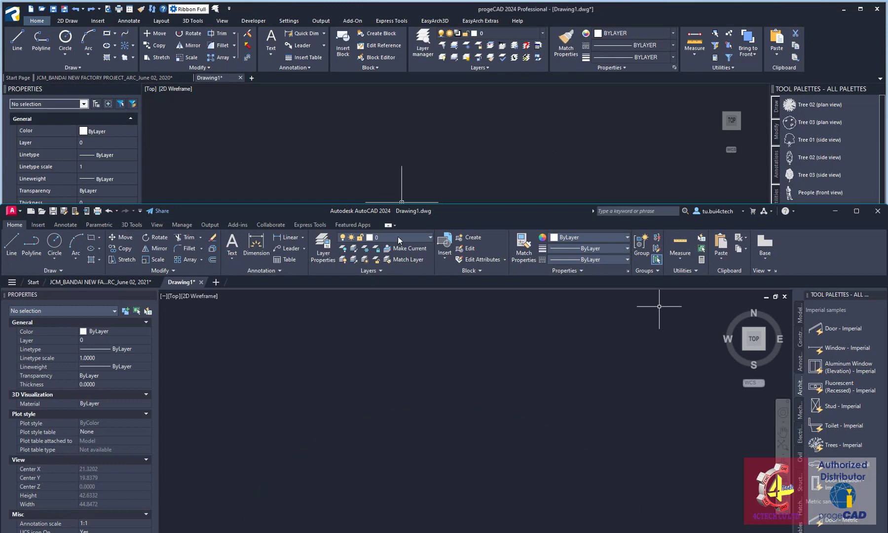
# Step: Browse the 3D Tools and EasyArch3D ribbon tabs, then return to the main tab
pyautogui.click(394, 169)
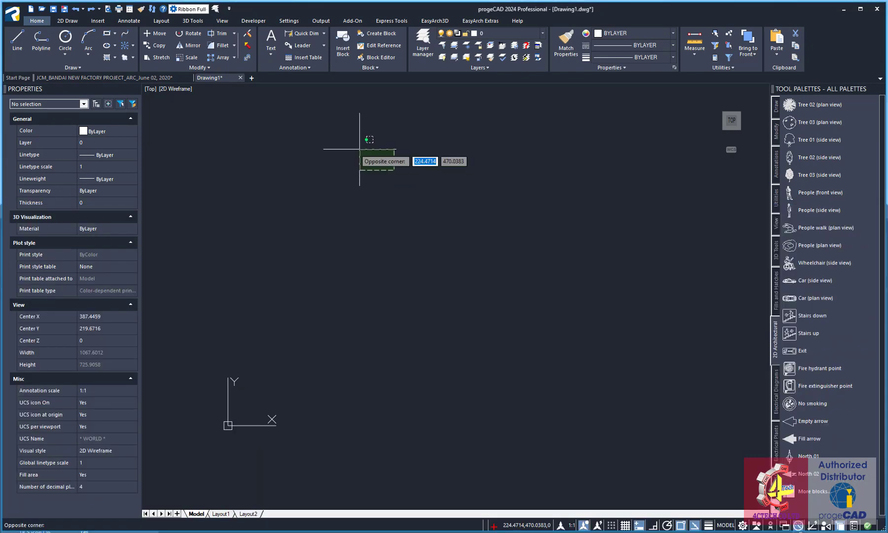
pyautogui.click(203, 21)
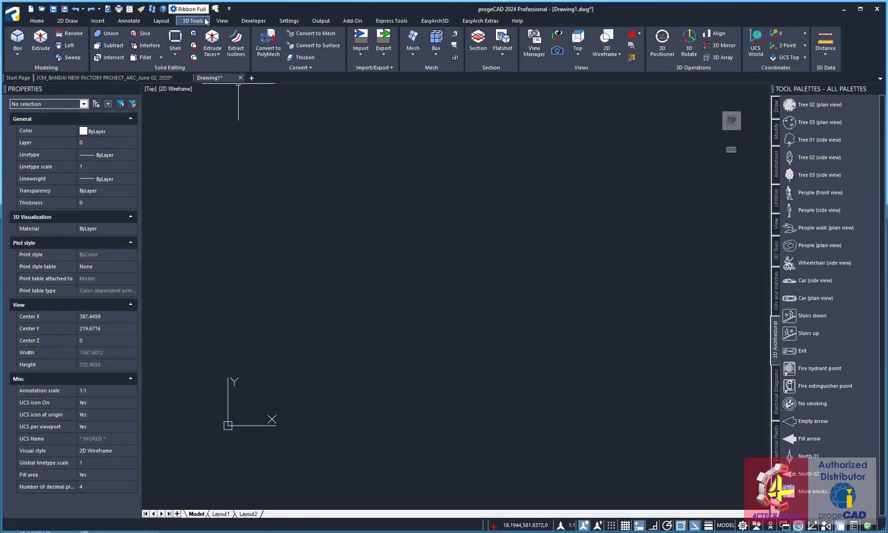
pyautogui.click(444, 21)
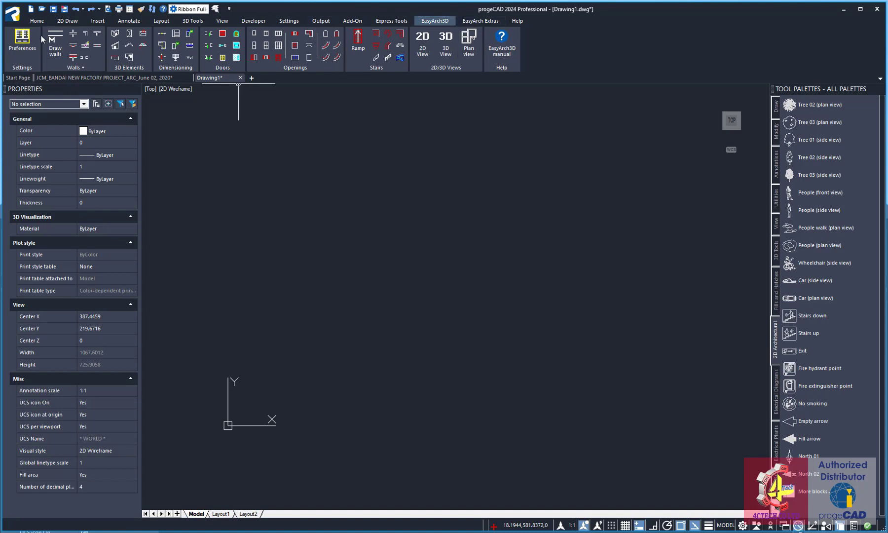
pyautogui.click(36, 21)
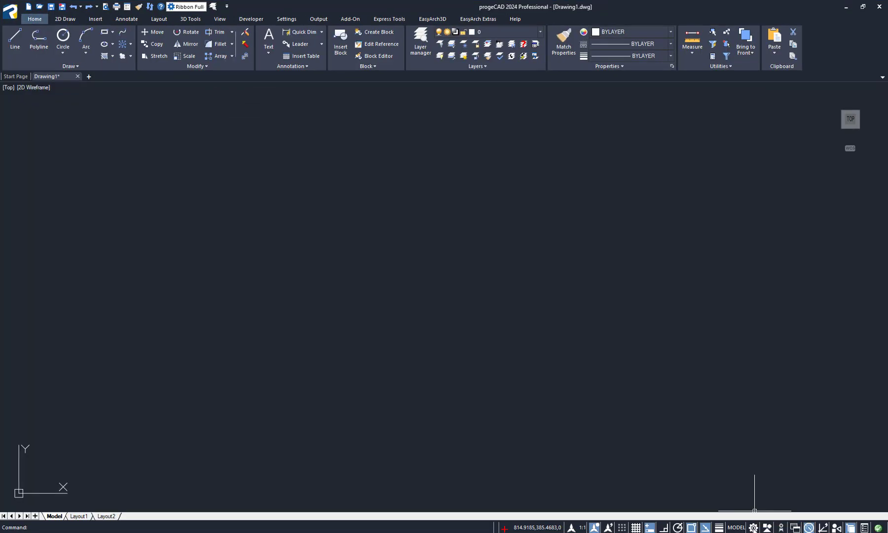
# Step: Switch to the CAD Classic workspace and dock the AddOn toolbar vertically
pyautogui.click(753, 526)
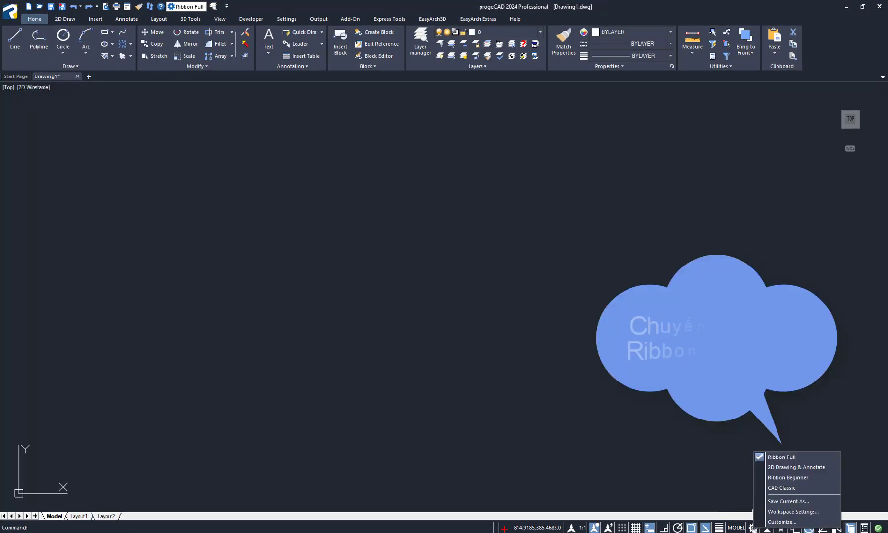
pyautogui.click(799, 489)
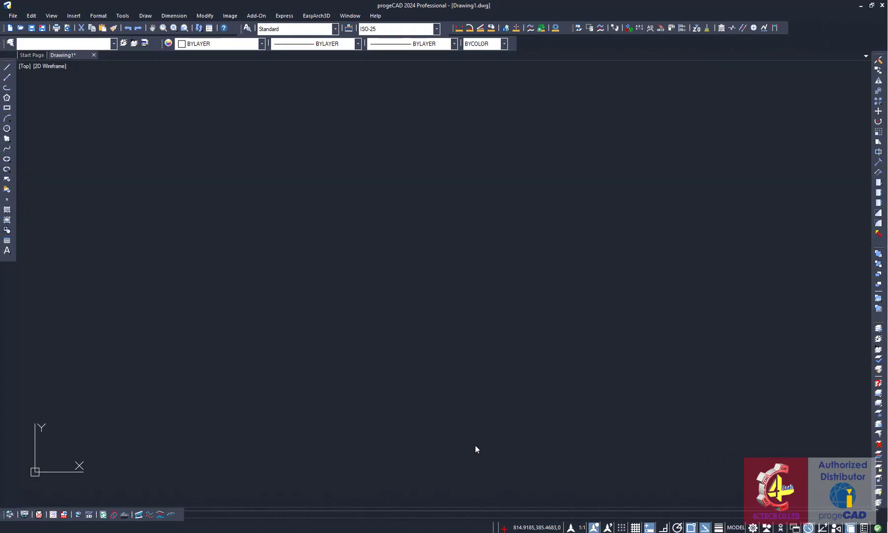
pyautogui.moveTo(2, 514); pyautogui.dragTo(2, 340)
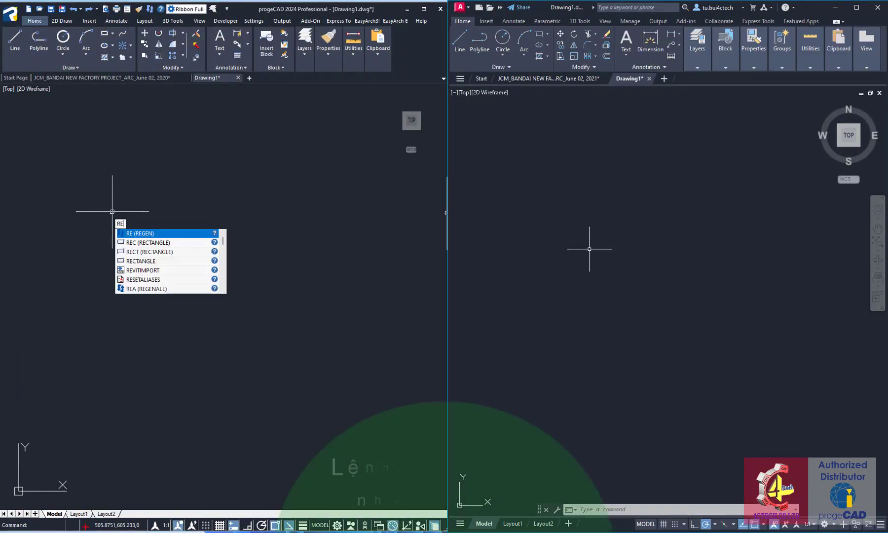
# Step: Draw a rectangle and a circle overlapping it
pyautogui.click(113, 212)
pyautogui.click(337, 324)
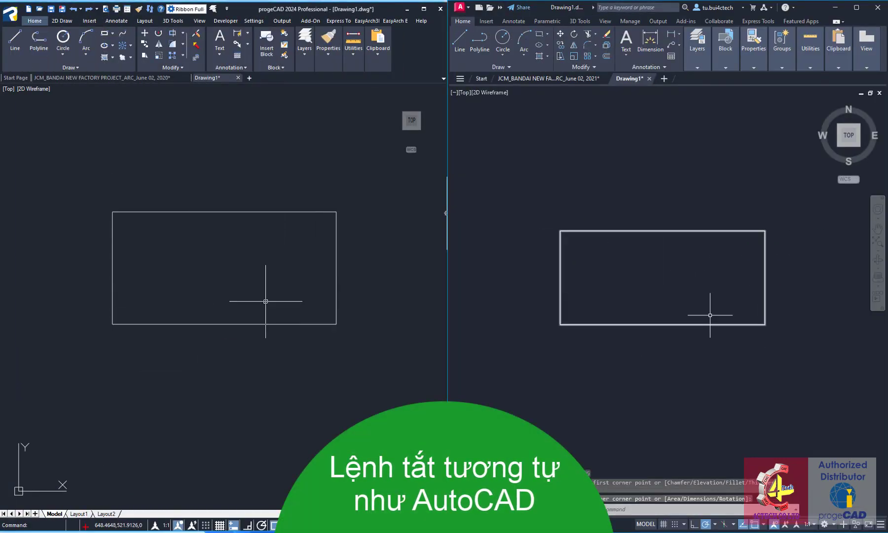
pyautogui.write('c')
pyautogui.press('Return')
pyautogui.click(224, 268)
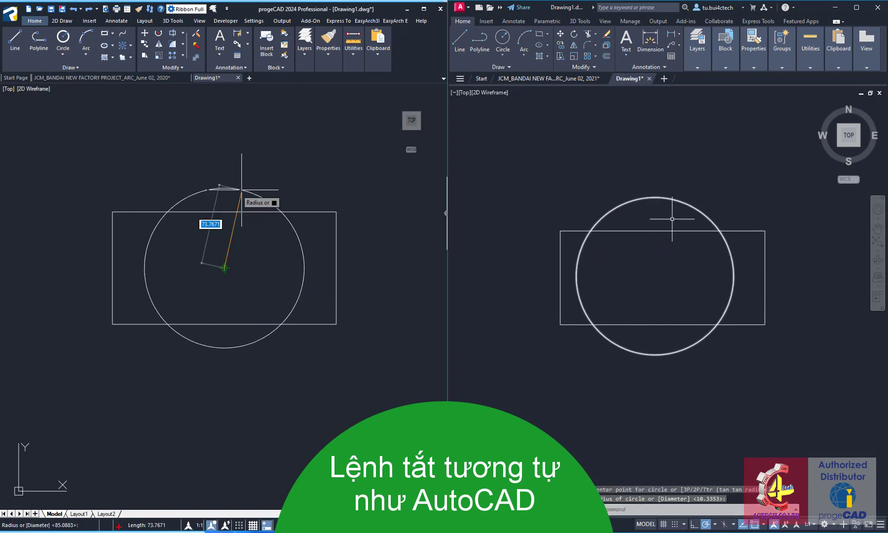
pyautogui.click(249, 187)
# Step: Trim the rectangle edges inside the circle, then open the entity snap settings with OS
pyautogui.write('tr')
pyautogui.press('Return')
pyautogui.click(240, 195)
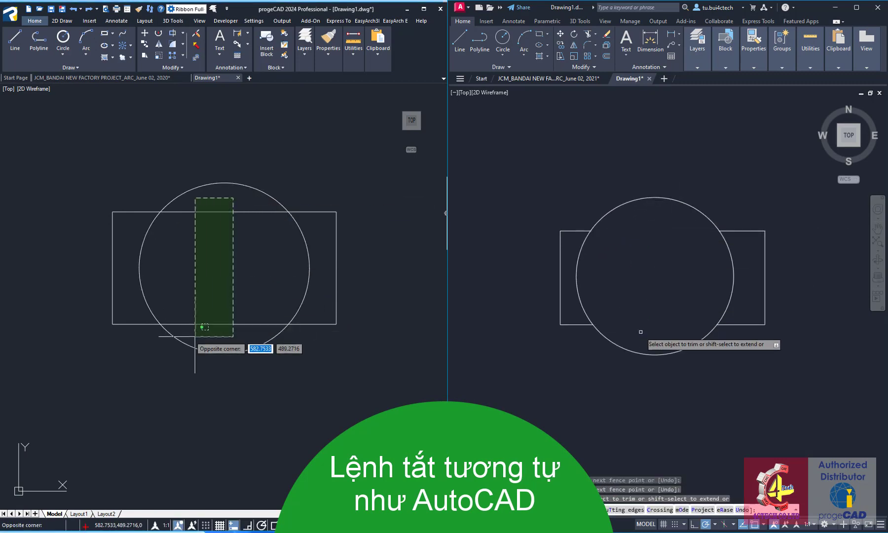
pyautogui.click(198, 327)
pyautogui.press('Escape')
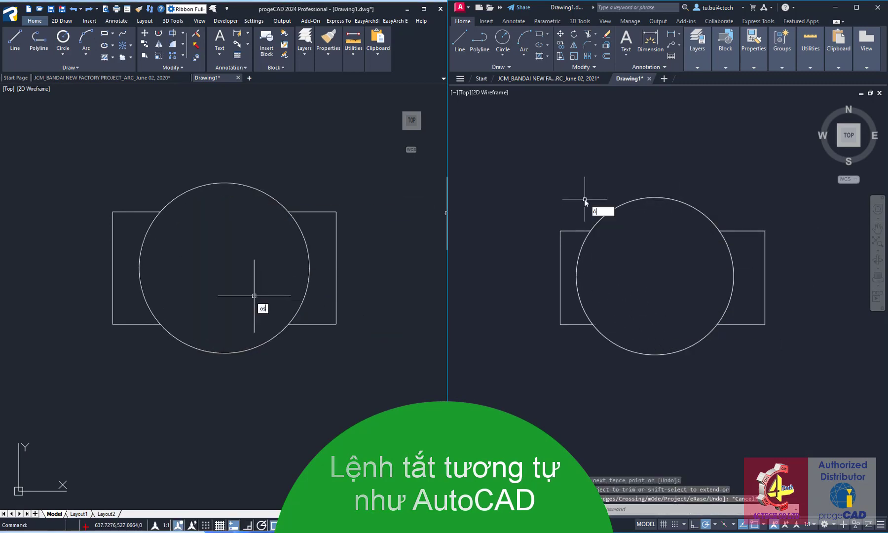
pyautogui.write('os')
pyautogui.press('Return')
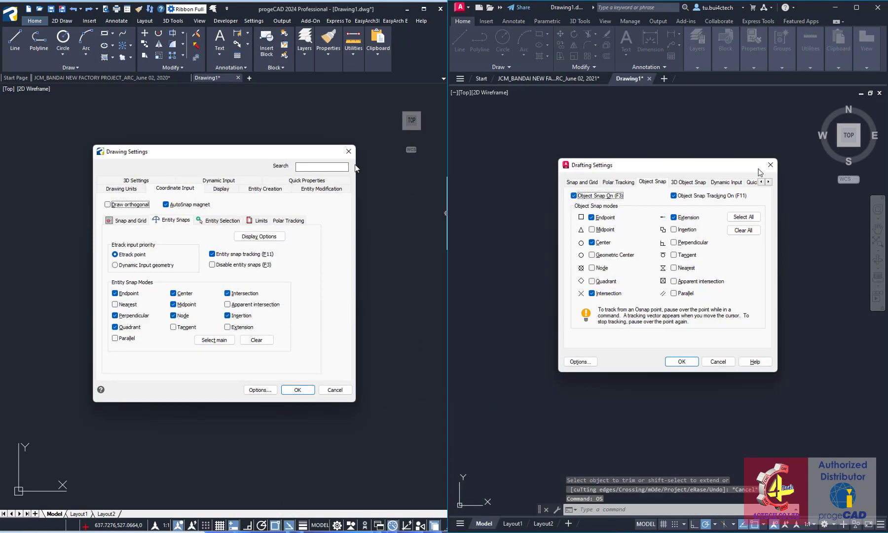
# Step: Close Drawing Settings and review the Display tab of the Options dialog
pyautogui.click(349, 151)
pyautogui.write('op')
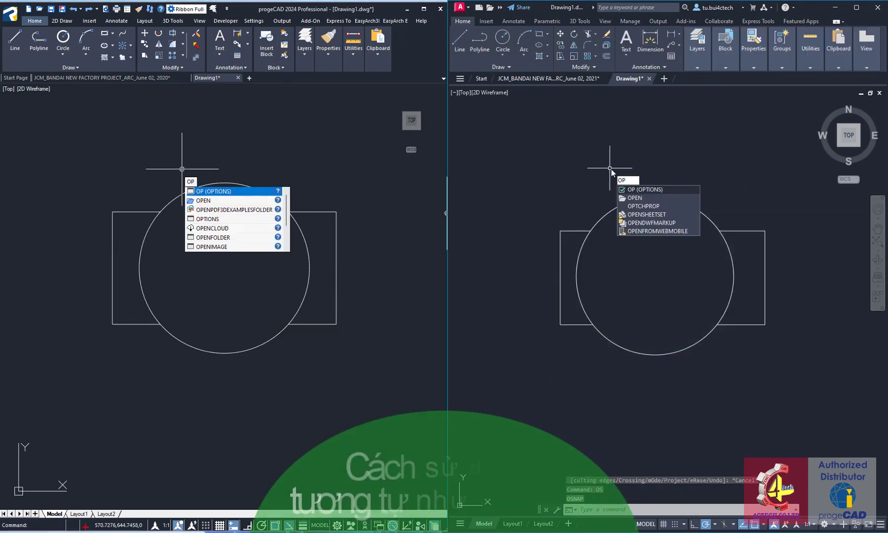
pyautogui.press('Return')
pyautogui.click(543, 162)
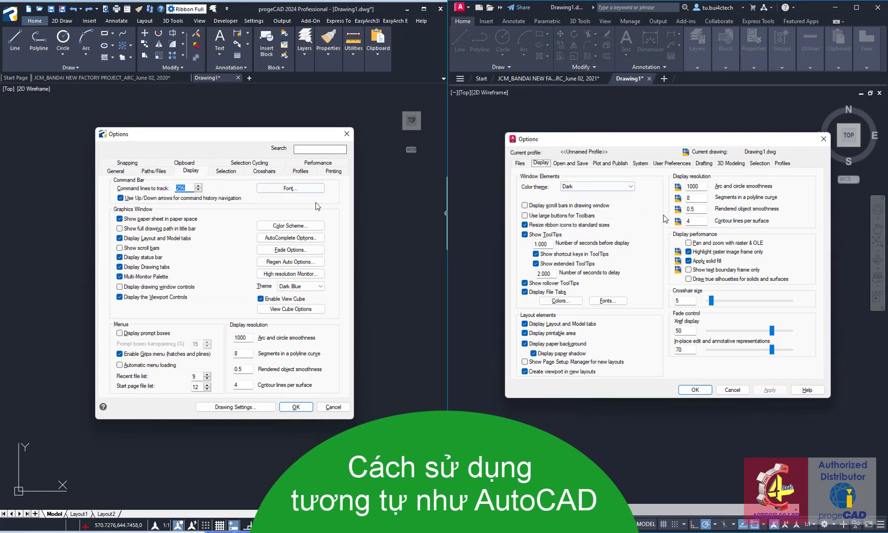
pyautogui.click(343, 131)
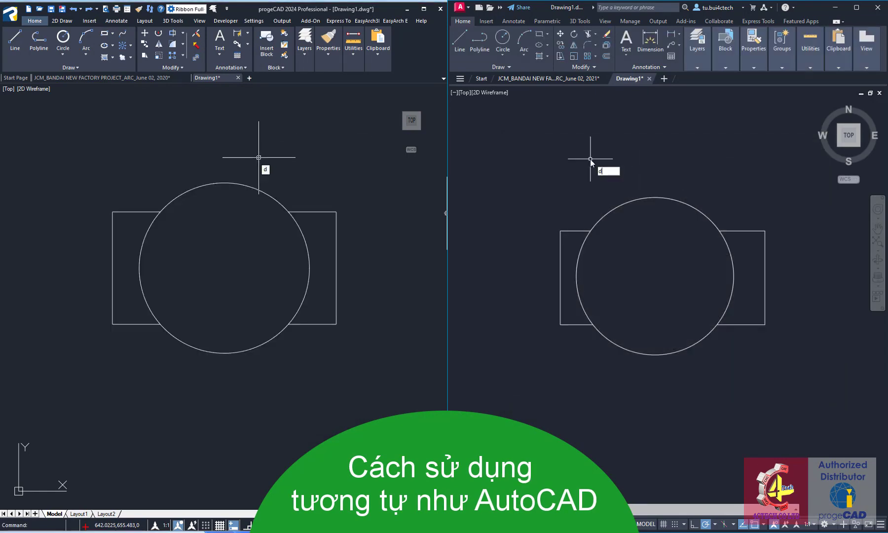
# Step: Look over the Dimension Styles and Text Styles managers
pyautogui.press('Return')
pyautogui.click(365, 159)
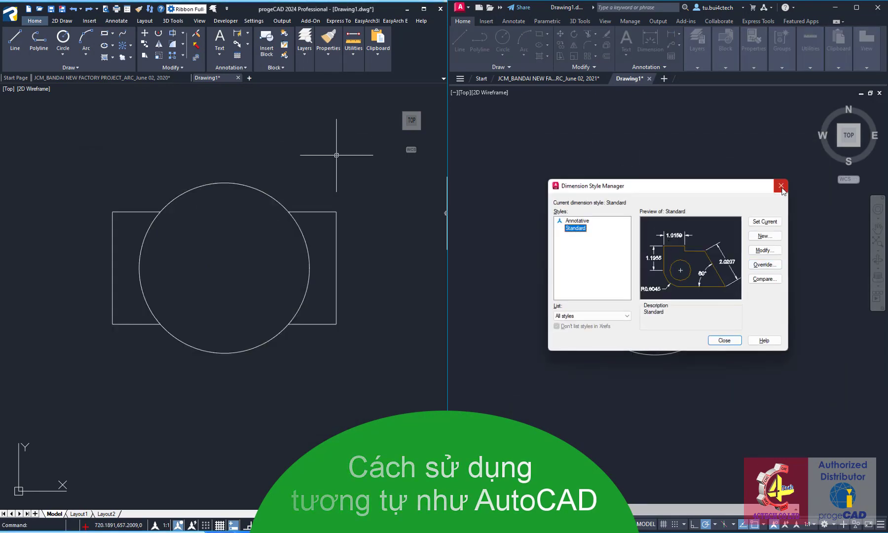
pyautogui.write('st')
pyautogui.press('Return')
pyautogui.write('st')
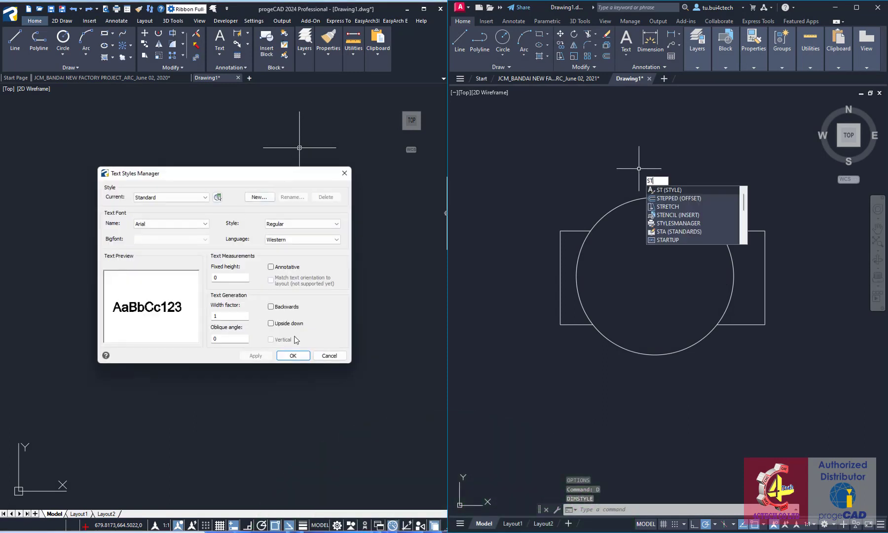
pyautogui.press('Return')
pyautogui.press('Escape')
# Step: Bring up the Layer Properties Manager with LA
pyautogui.write('la')
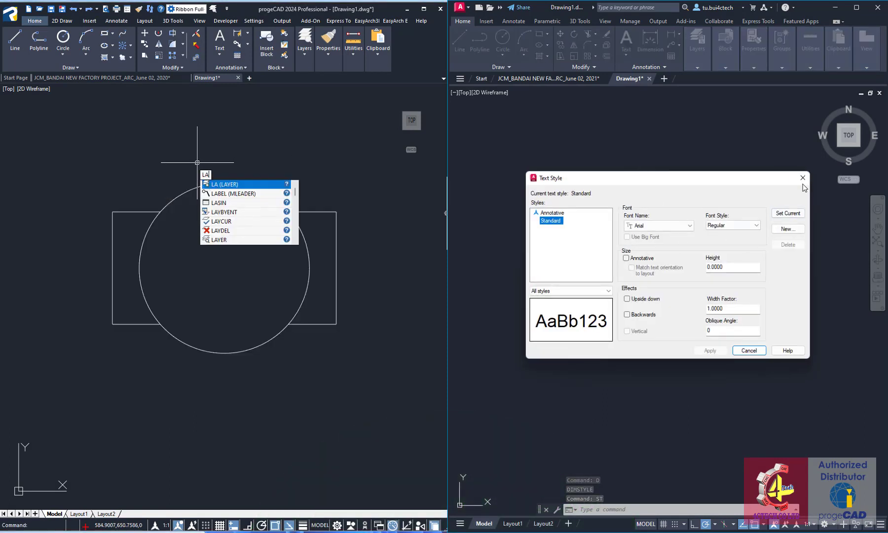
pyautogui.press('Return')
pyautogui.press('Escape')
pyautogui.write('la')
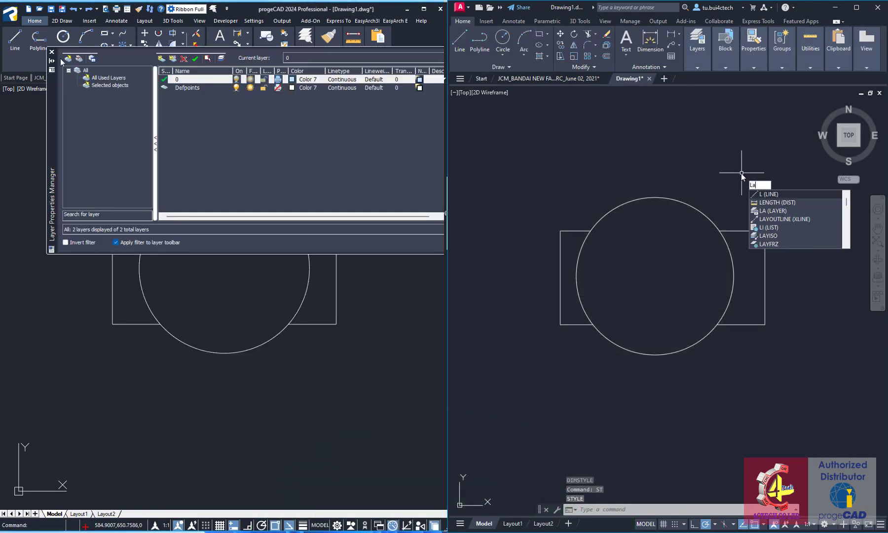
pyautogui.press('Return')
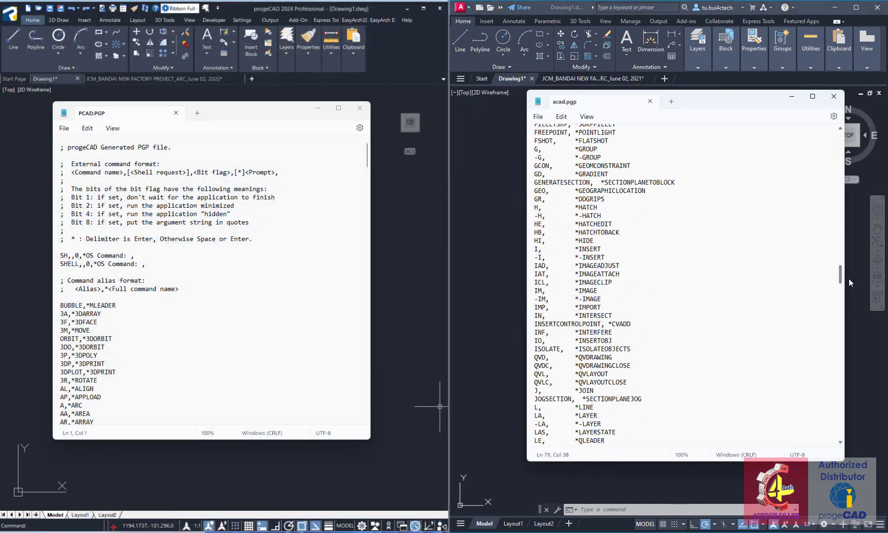
# Step: Copy the User Defined Command Aliases block from acad.pgp, down to DD
pyautogui.scroll(-15, 720, 401)
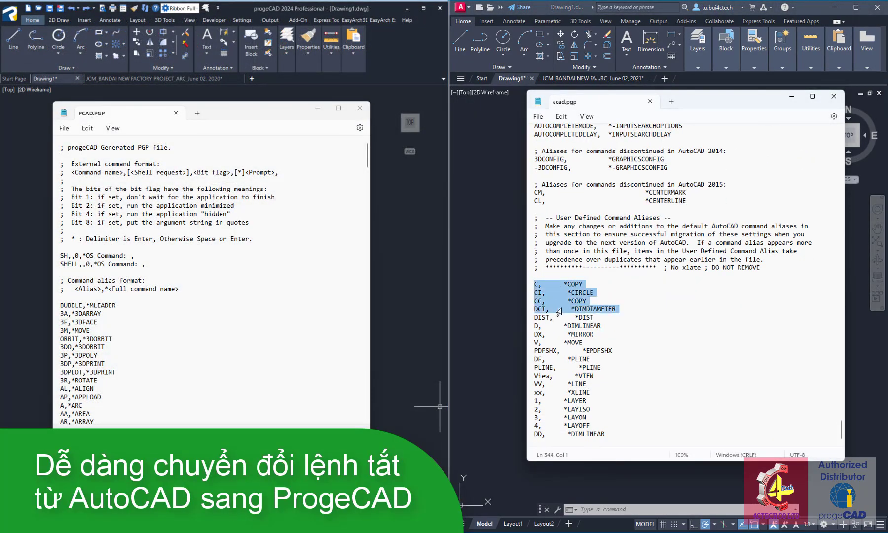
pyautogui.moveTo(559, 310); pyautogui.dragTo(612, 441)
pyautogui.rightClick(583, 406)
pyautogui.click(594, 257)
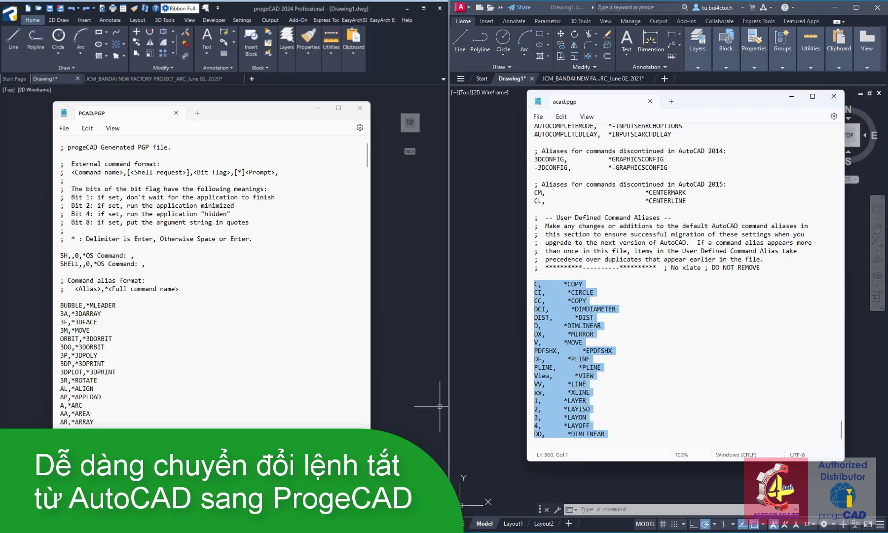
# Step: Paste the aliases on a new line at the end of PCAD.PGP
pyautogui.moveTo(369, 163); pyautogui.dragTo(370, 390)
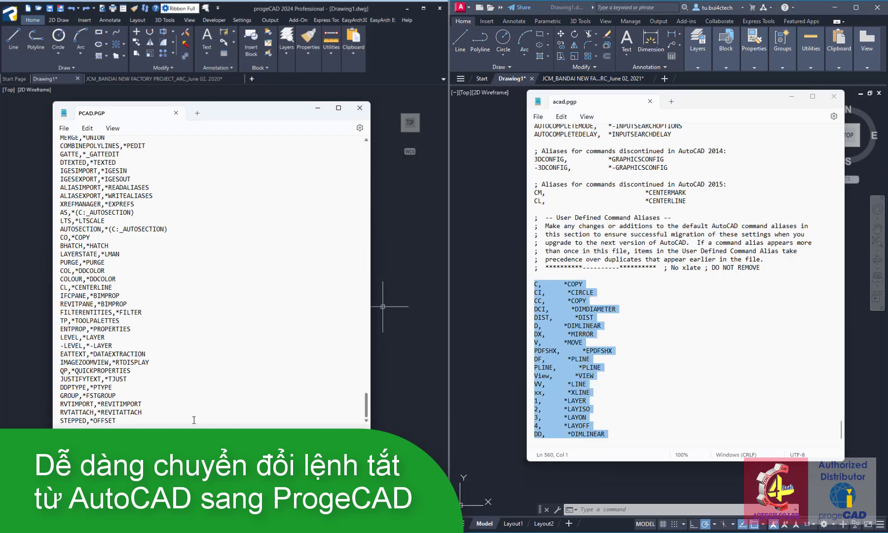
pyautogui.press('Return')
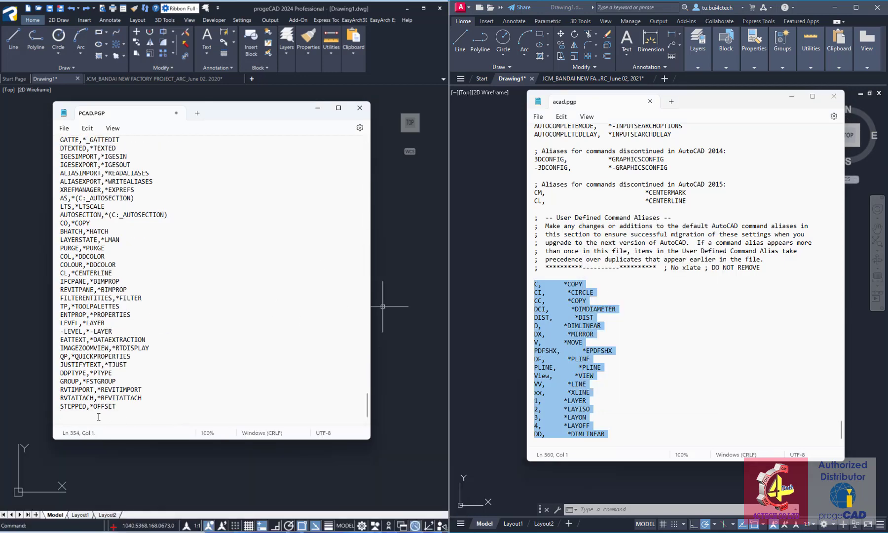
pyautogui.rightClick(99, 416)
pyautogui.click(126, 290)
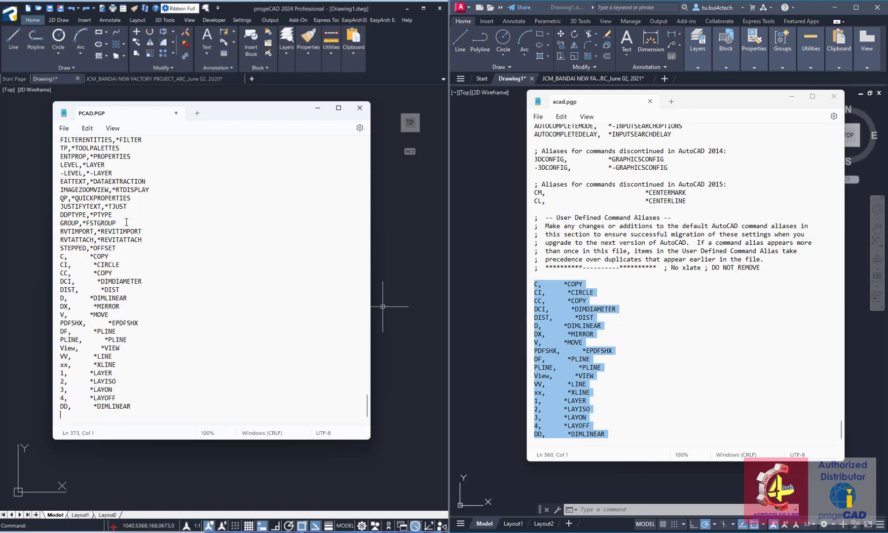
# Step: Save PCAD.PGP and close it
pyautogui.click(63, 128)
pyautogui.click(65, 187)
pyautogui.click(359, 108)
# Step: Import the command aliases from PCAD.PGP in the Downloads folder
pyautogui.click(246, 23)
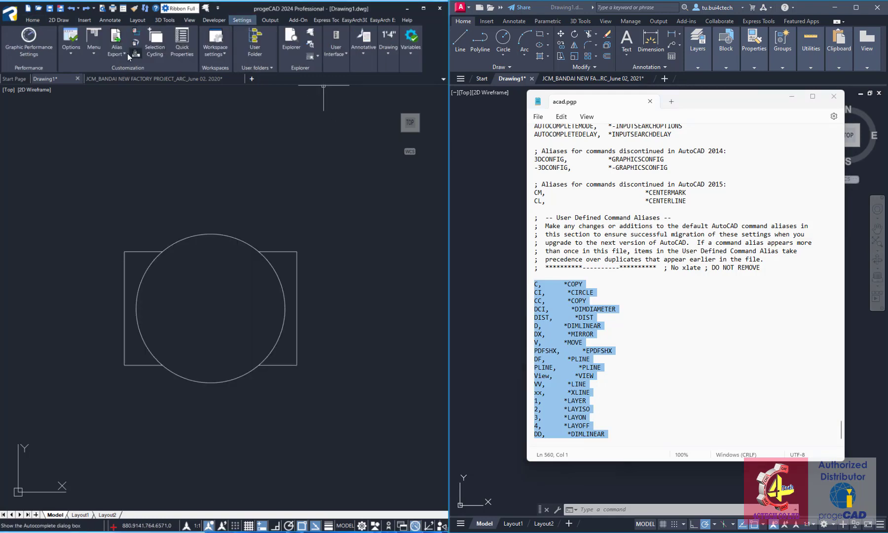
pyautogui.click(117, 50)
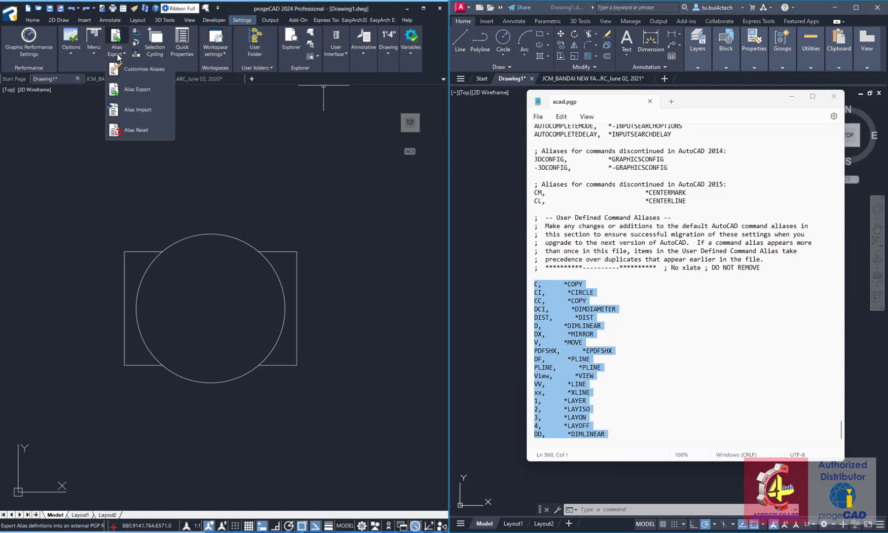
pyautogui.click(147, 112)
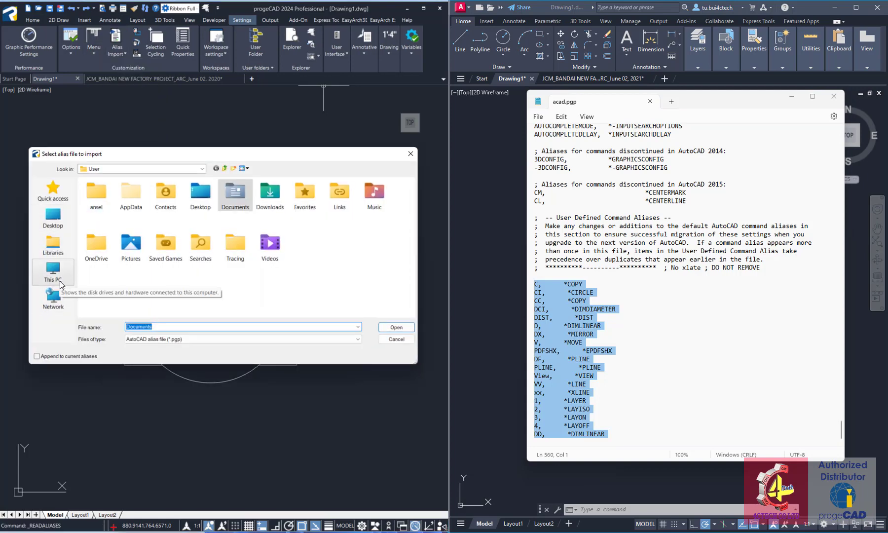
pyautogui.doubleClick(269, 192)
pyautogui.click(94, 202)
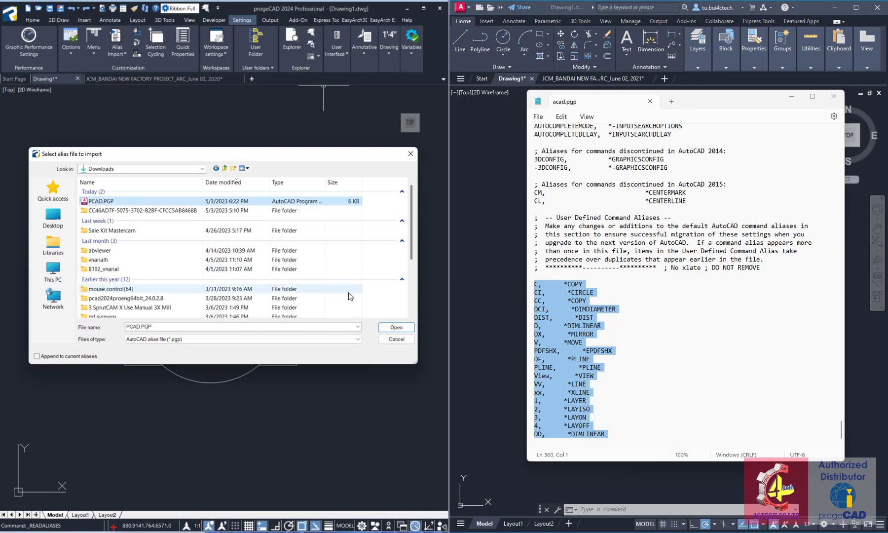
pyautogui.click(396, 327)
pyautogui.click(468, 293)
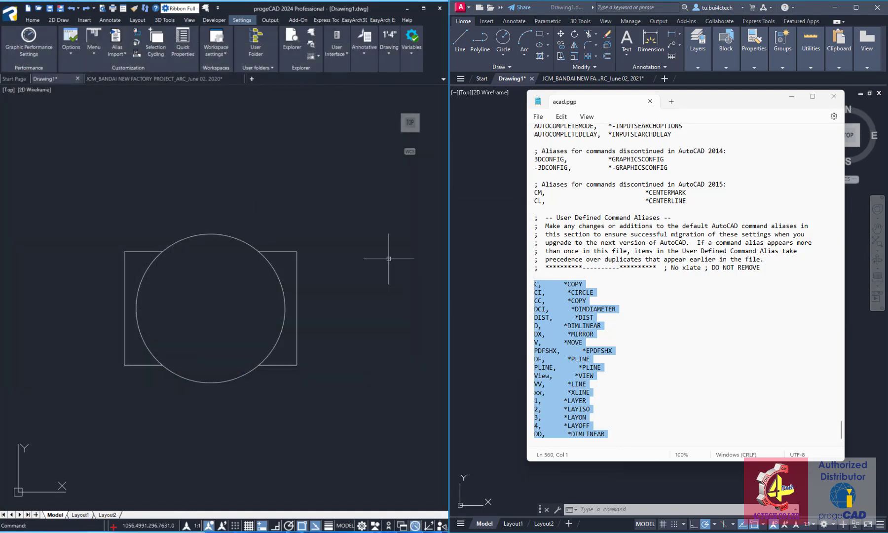
# Step: Test the VV and 1 aliases at the progeCAD command line
pyautogui.click(548, 293)
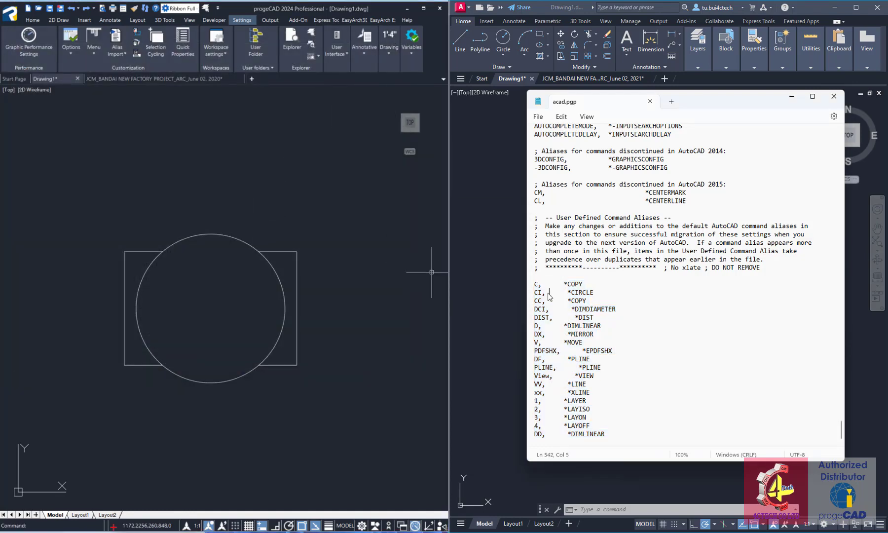
pyautogui.click(269, 185)
pyautogui.write('i')
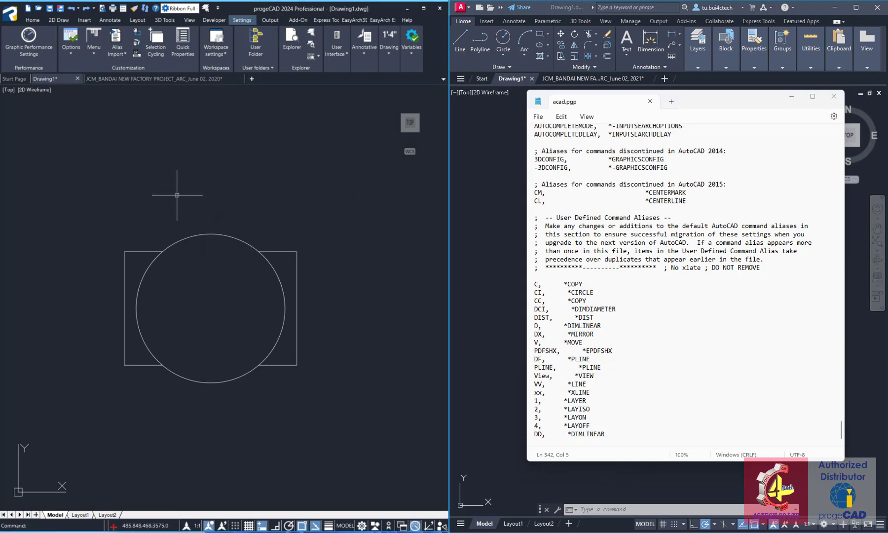
pyautogui.write('vv')
pyautogui.press('Return')
pyautogui.write('11')
pyautogui.press('Return')
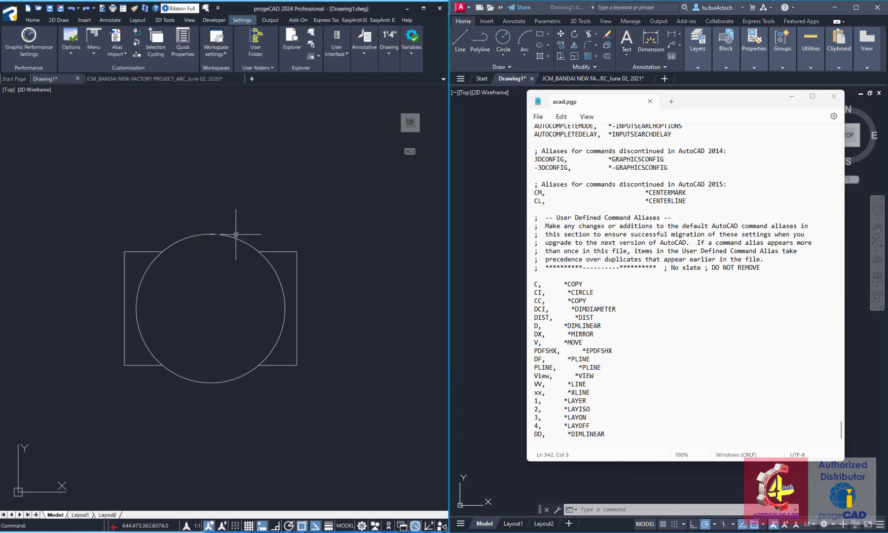
pyautogui.click(269, 254)
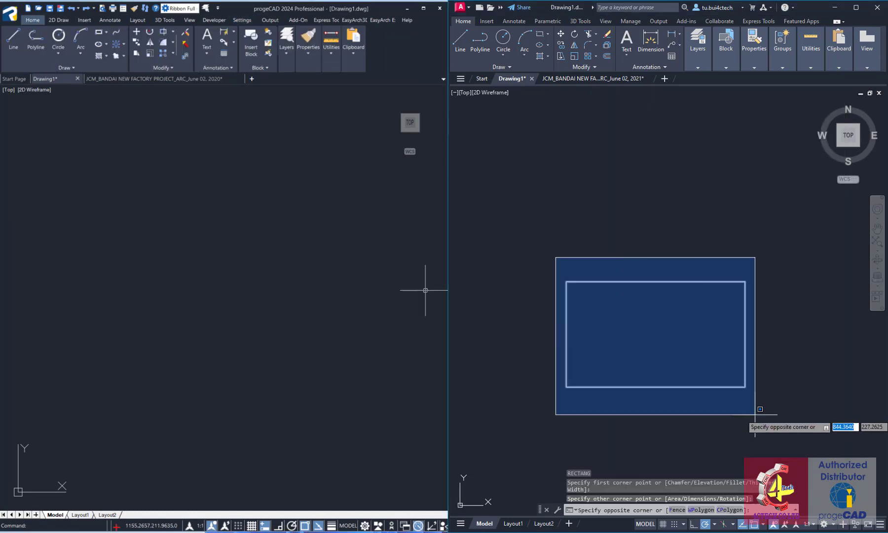
# Step: Copy the AutoCAD rectangle into progeCAD and draw a circle inside it
pyautogui.moveTo(555, 257); pyautogui.dragTo(748, 425)
pyautogui.hotkey('ctrl', 'c')
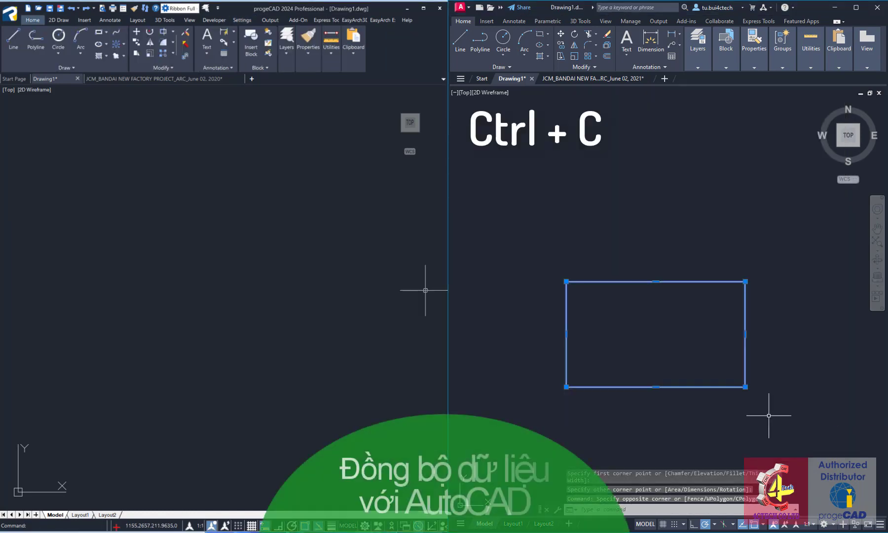
pyautogui.click(170, 315)
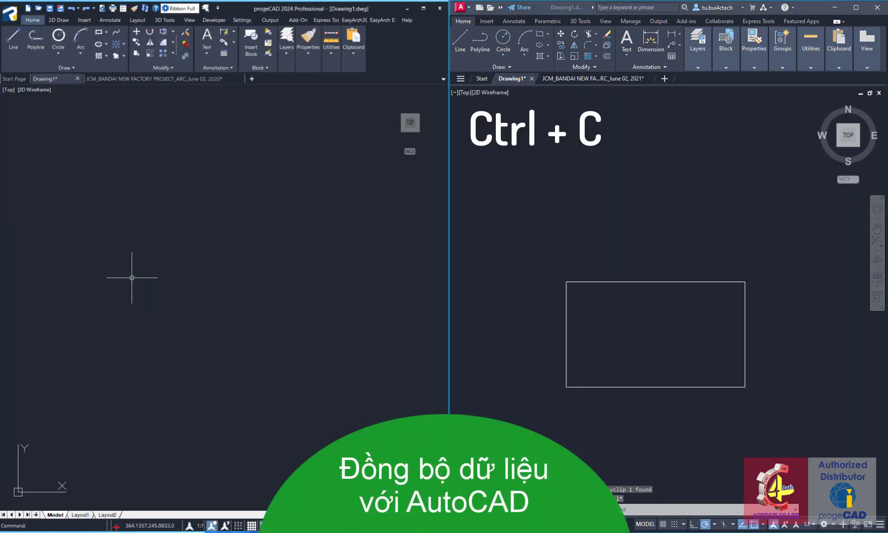
pyautogui.hotkey('ctrl', 'v')
pyautogui.click(133, 324)
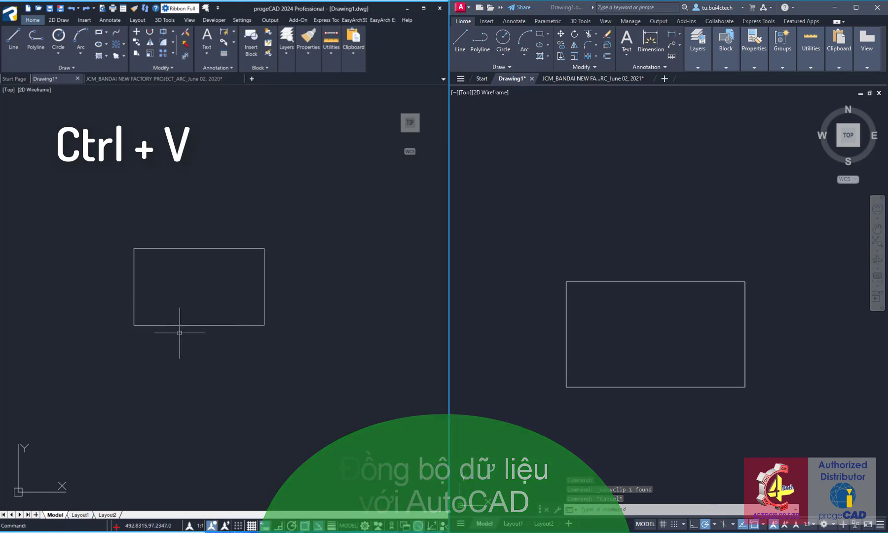
pyautogui.write('c')
pyautogui.press('Return')
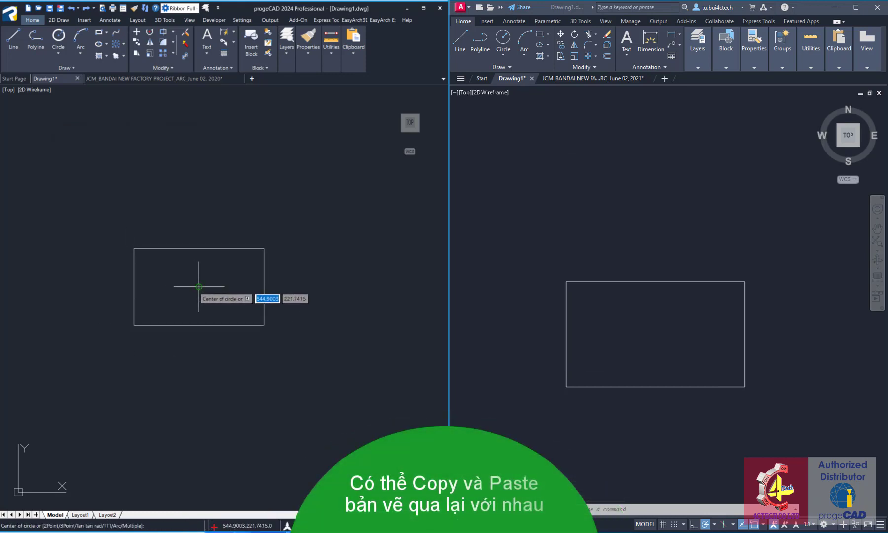
pyautogui.click(199, 286)
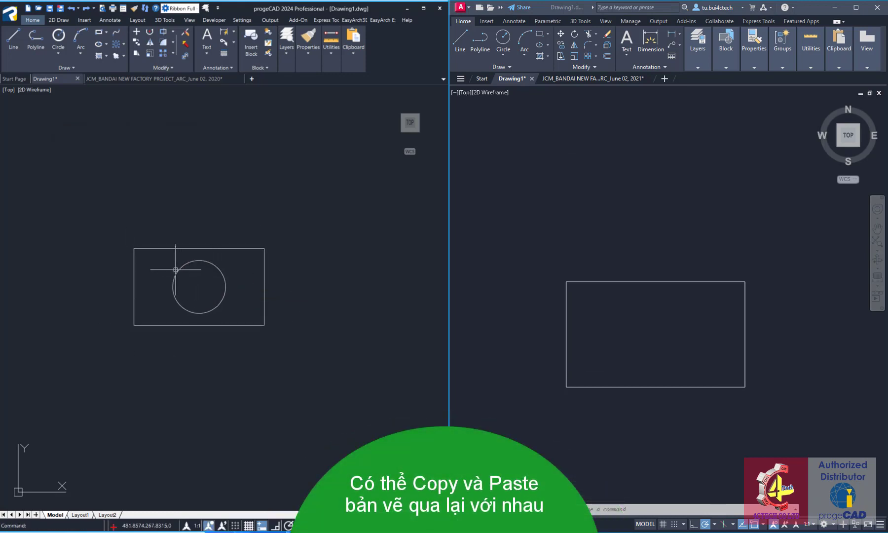
# Step: Copy the rectangle and circle back into AutoCAD, above the original rectangle
pyautogui.moveTo(109, 229); pyautogui.dragTo(296, 349)
pyautogui.hotkey('ctrl', 'c')
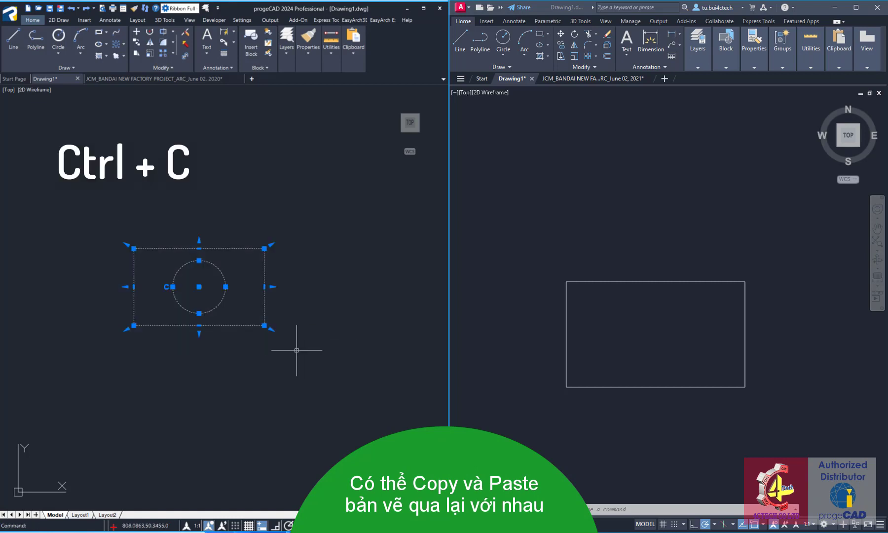
pyautogui.click(591, 243)
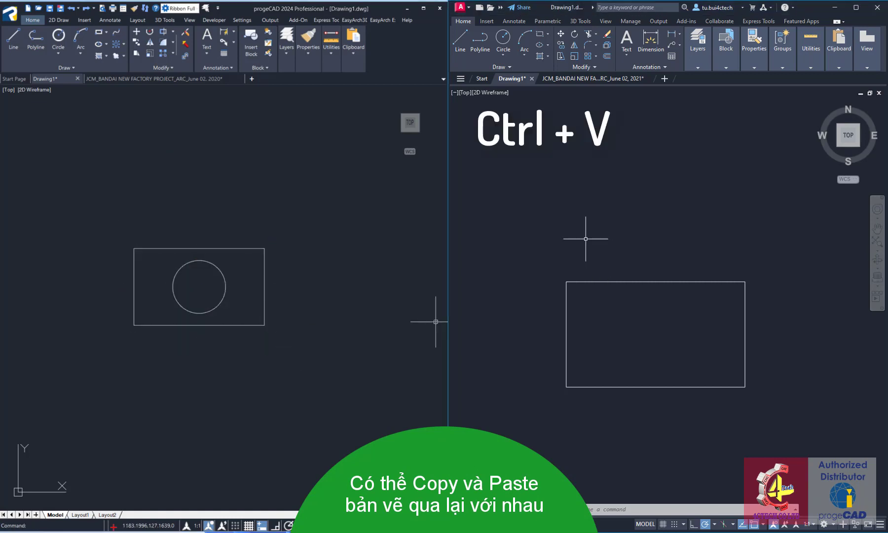
pyautogui.hotkey('ctrl', 'v')
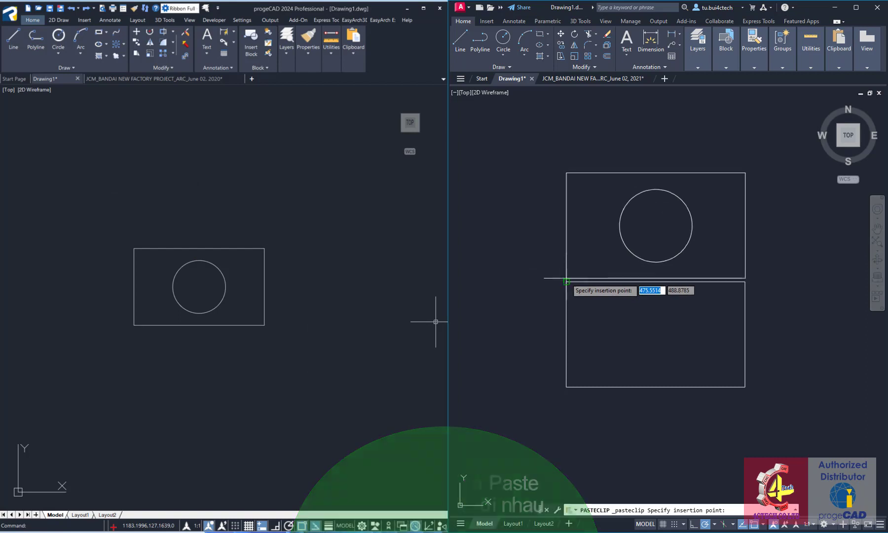
pyautogui.click(566, 271)
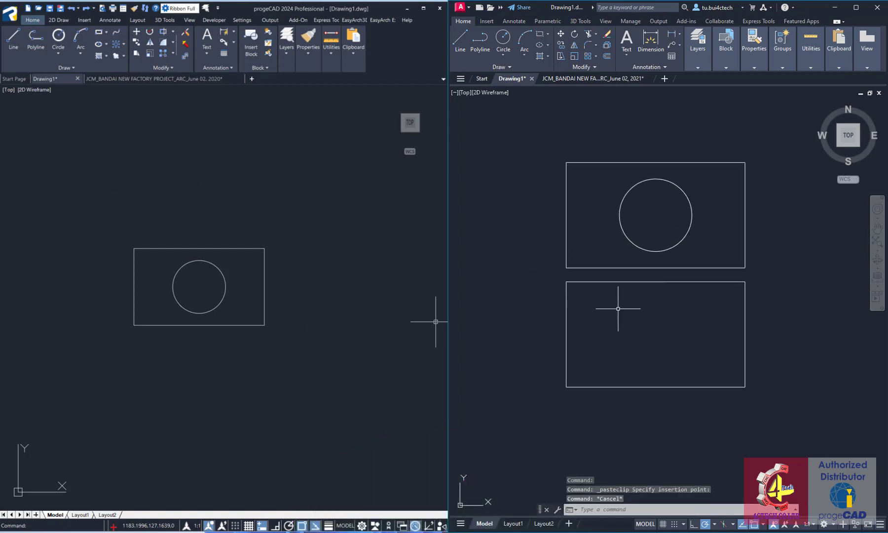
pyautogui.click(461, 8)
# Step: Open Save As in AutoCAD and progeCAD and compare their DWG version lists
pyautogui.click(498, 102)
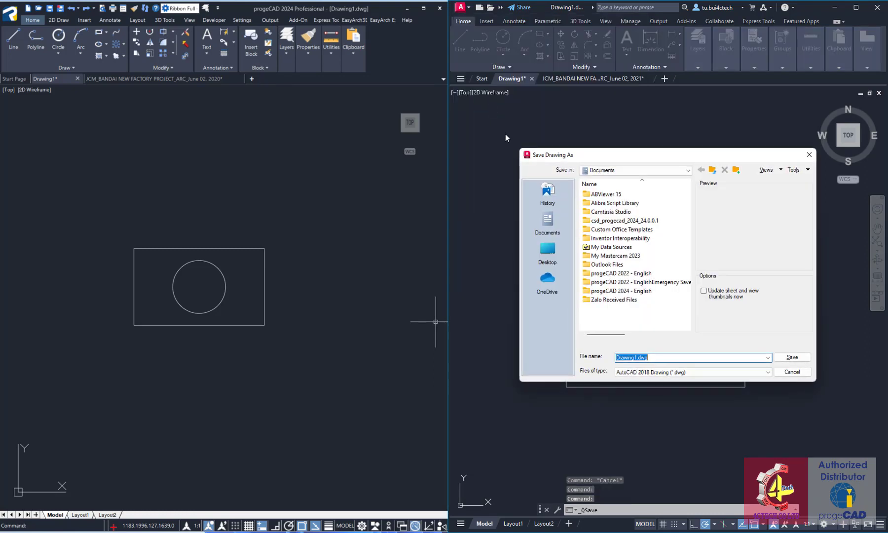
pyautogui.click(709, 372)
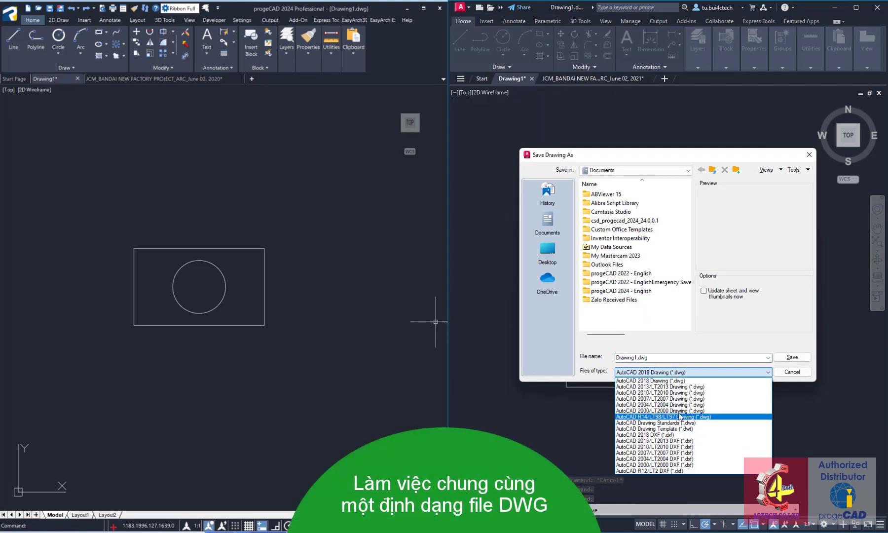
pyautogui.click(192, 215)
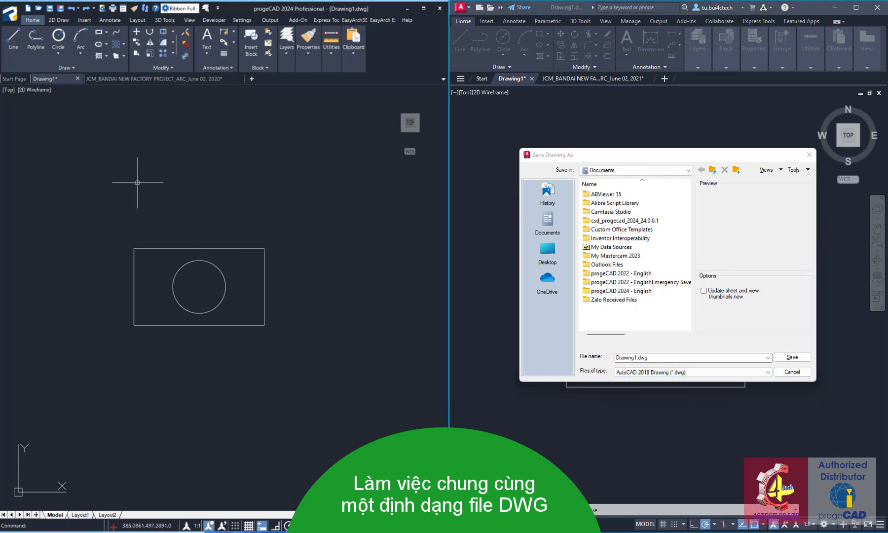
pyautogui.click(10, 13)
pyautogui.click(15, 97)
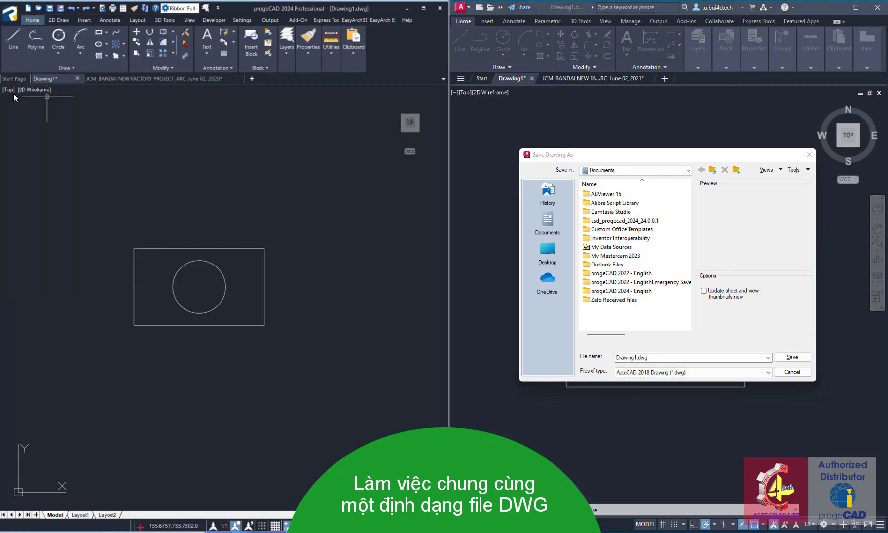
pyautogui.click(188, 355)
pyautogui.click(679, 371)
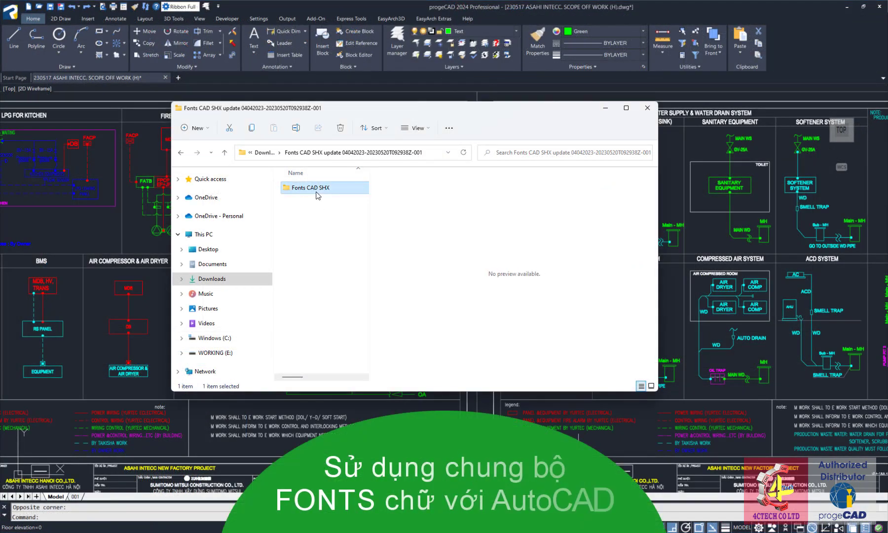
# Step: Copy all 2,745 font files from the Fonts CAD SHX folder
pyautogui.doubleClick(310, 187)
pyautogui.hotkey('ctrl', 'a')
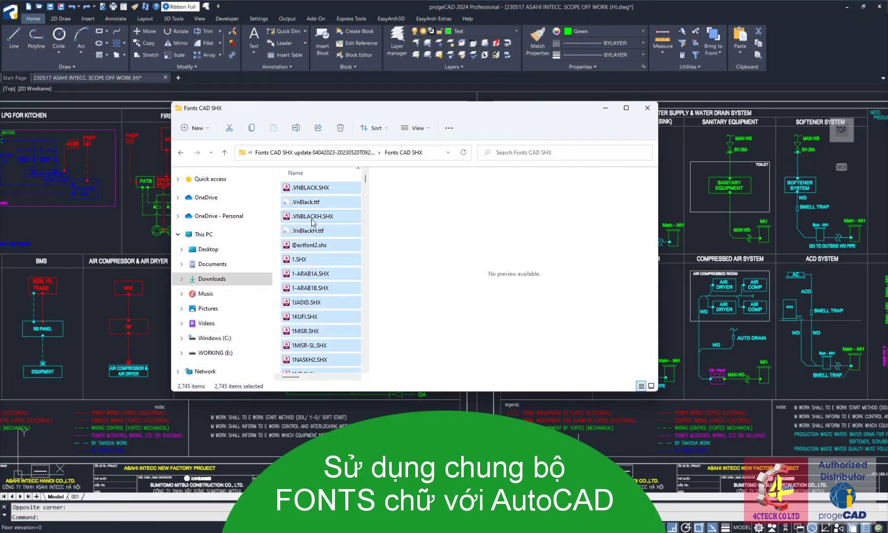
pyautogui.rightClick(312, 221)
pyautogui.click(343, 231)
# Step: Paste them into C:\Program Files\PSOFT\progeCAD 2024 Professional ENG\Fonts, replacing existing files
pyautogui.click(212, 338)
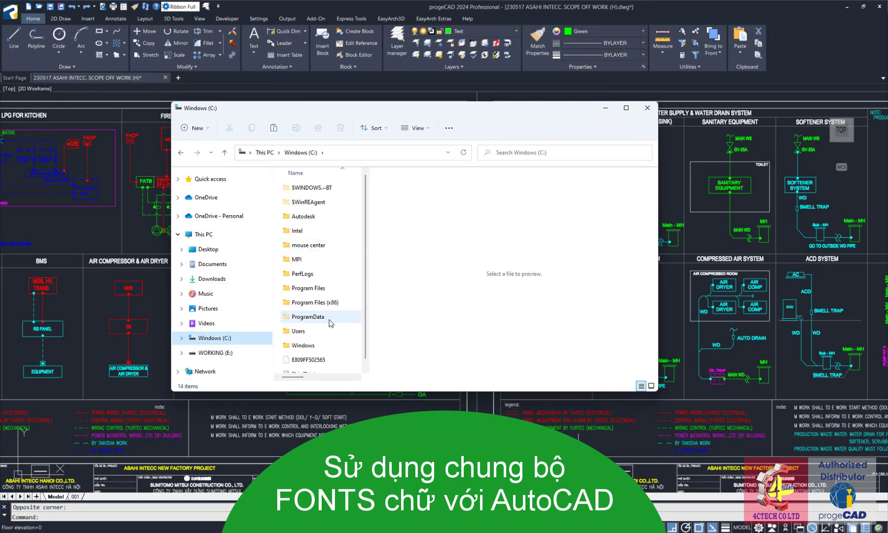
pyautogui.doubleClick(319, 290)
pyautogui.scroll(-5, 318, 321)
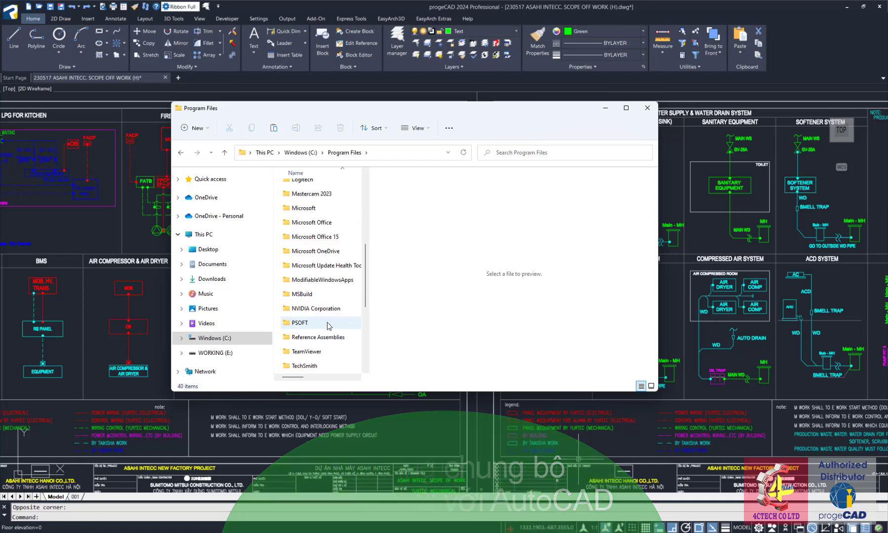
pyautogui.doubleClick(301, 323)
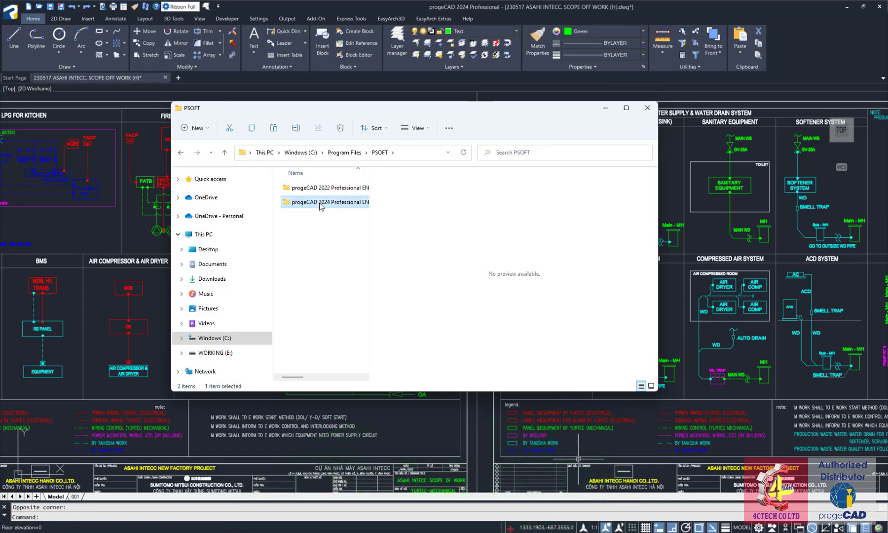
pyautogui.doubleClick(321, 204)
pyautogui.doubleClick(304, 248)
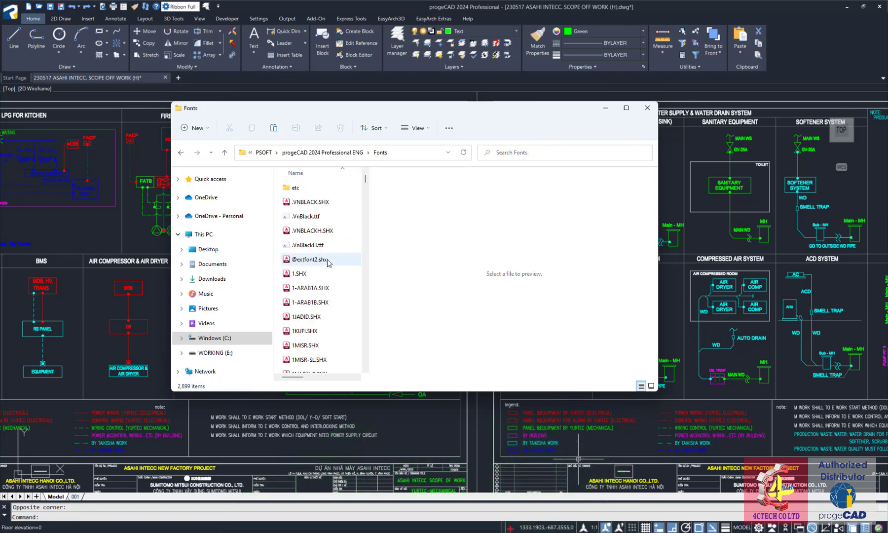
pyautogui.rightClick(279, 271)
pyautogui.click(291, 279)
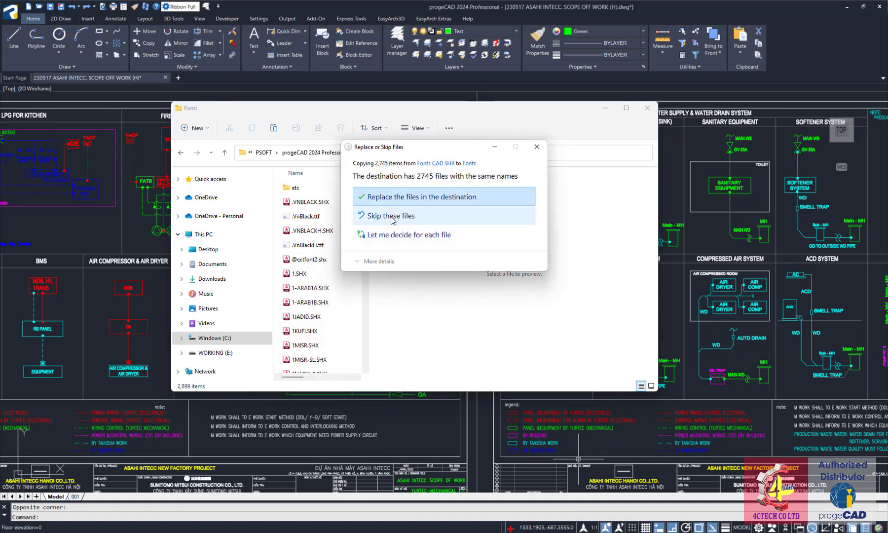
pyautogui.click(391, 217)
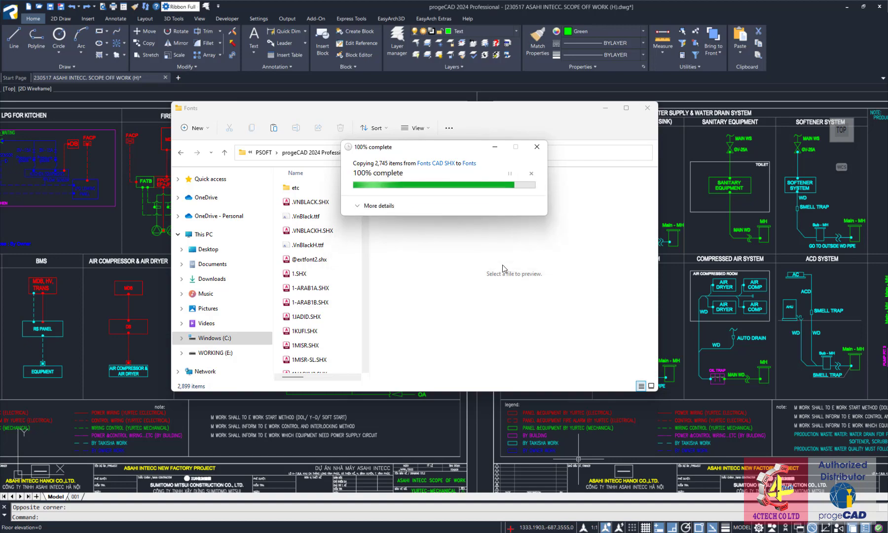
pyautogui.moveTo(32, 165)
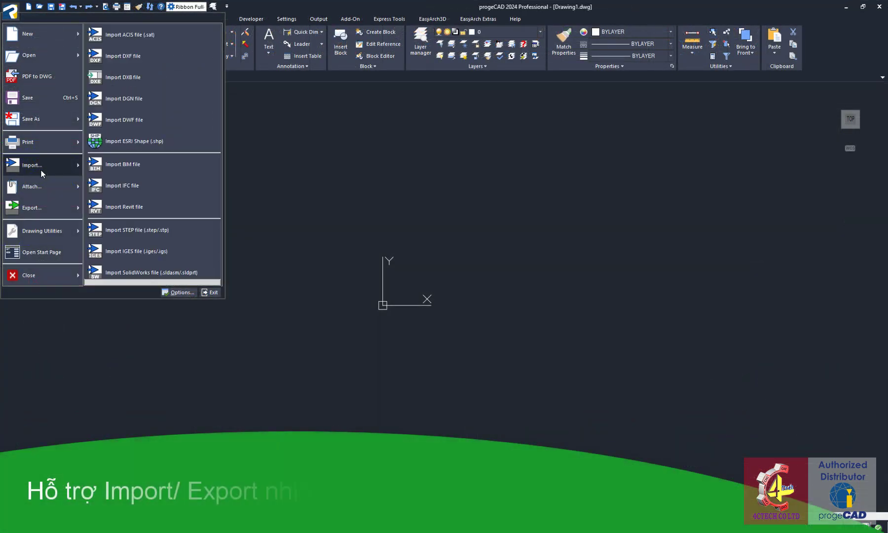
# Step: Import the progressive die's lower-plate STEP file as a 3D solid
pyautogui.scroll(-3, 163, 155)
pyautogui.scroll(-3, 163, 159)
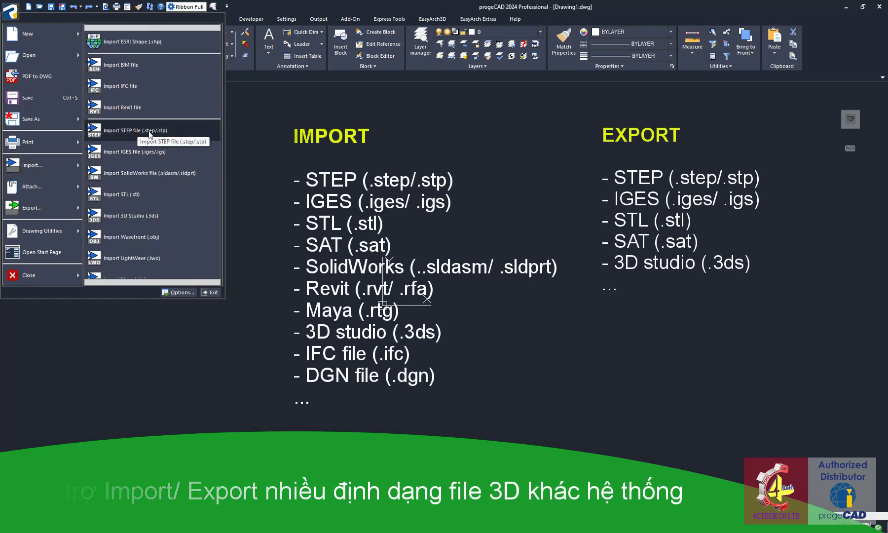
pyautogui.click(150, 133)
pyautogui.click(217, 168)
pyautogui.click(330, 299)
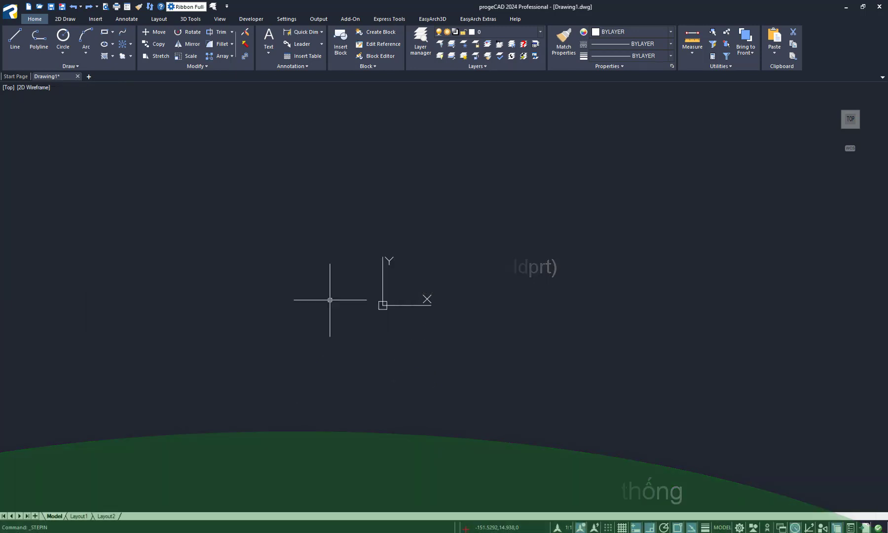
pyautogui.click(758, 510)
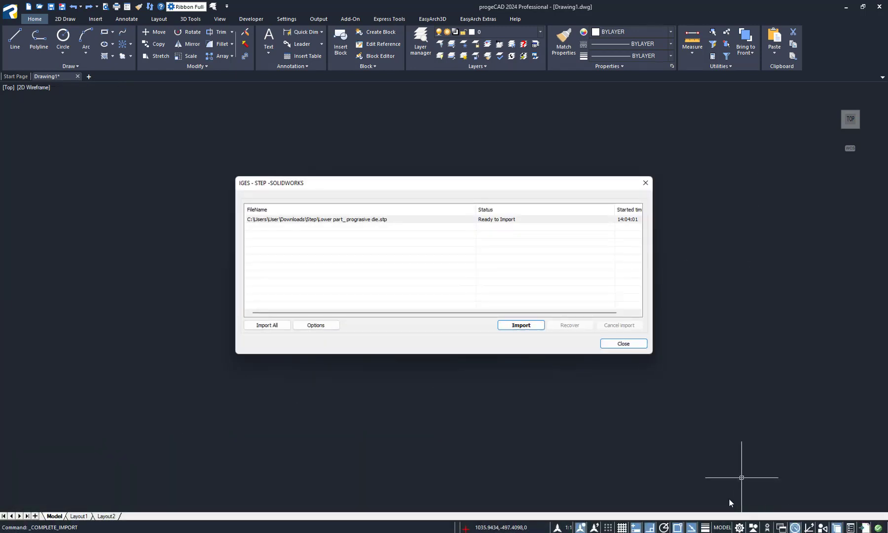
pyautogui.click(522, 325)
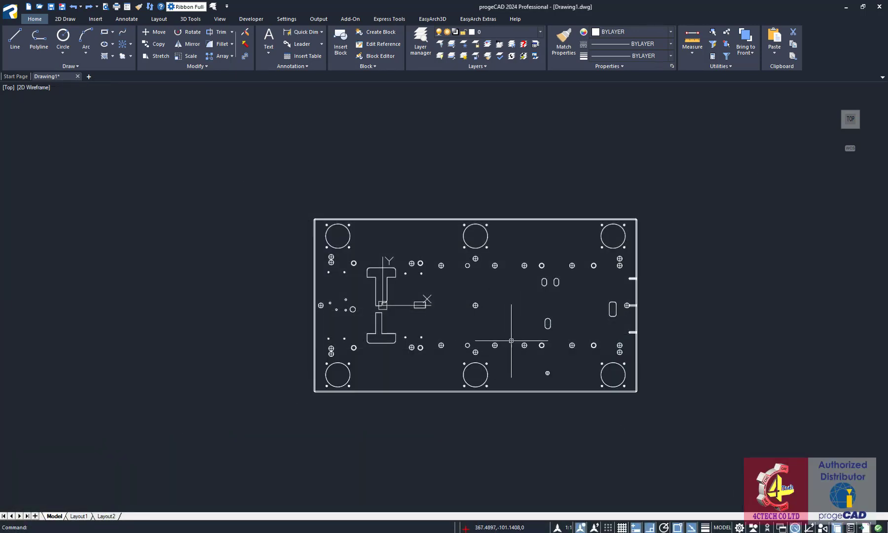
# Step: Shade the plate Conceptual, view it from Top and zoom out to fit
pyautogui.scroll(2, 579, 338)
pyautogui.keyDown('shift'); pyautogui.moveTo(570, 344); pyautogui.dragTo(548, 247, button='middle'); pyautogui.keyUp('shift')
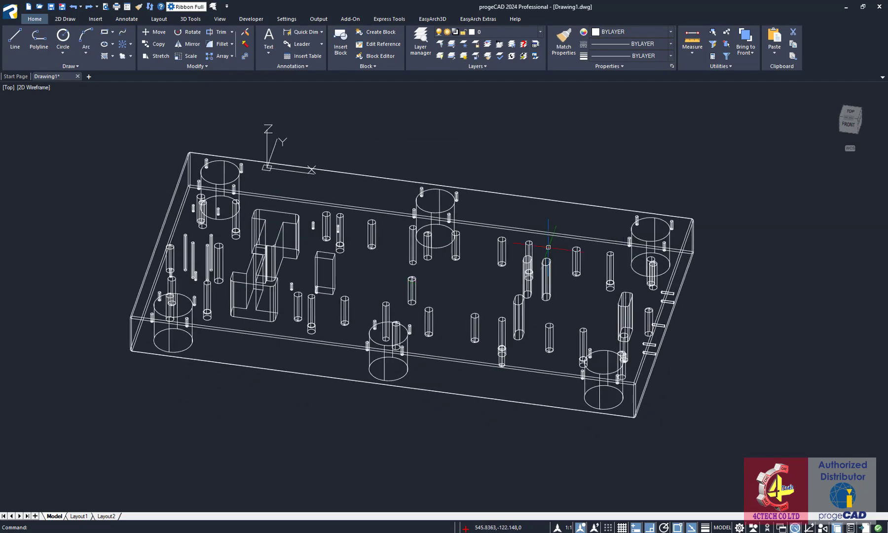
pyautogui.click(52, 87)
pyautogui.click(74, 133)
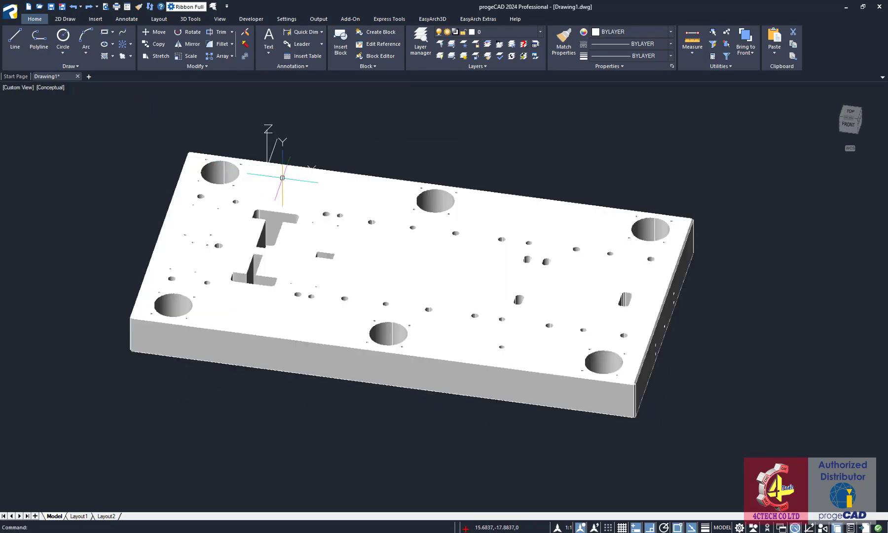
pyautogui.click(848, 114)
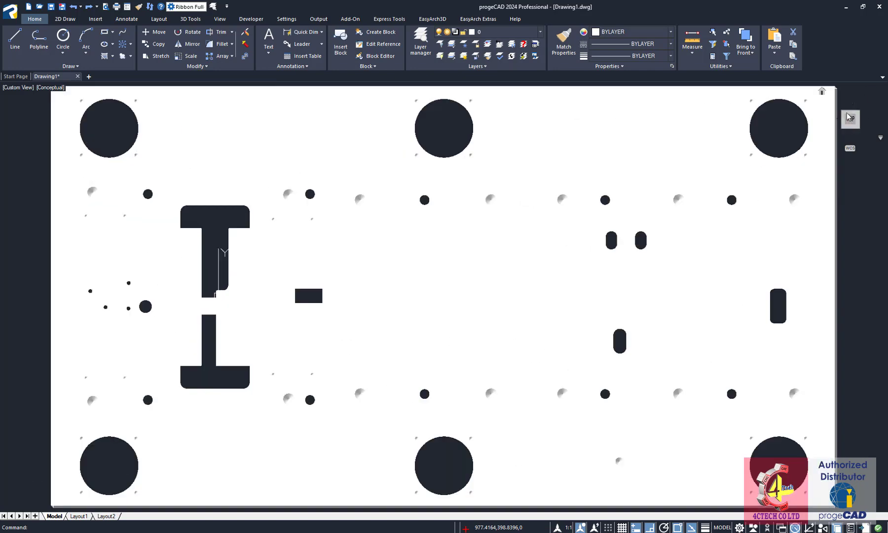
pyautogui.scroll(-2, 264, 275)
pyautogui.scroll(-2, 276, 273)
pyautogui.write('f')
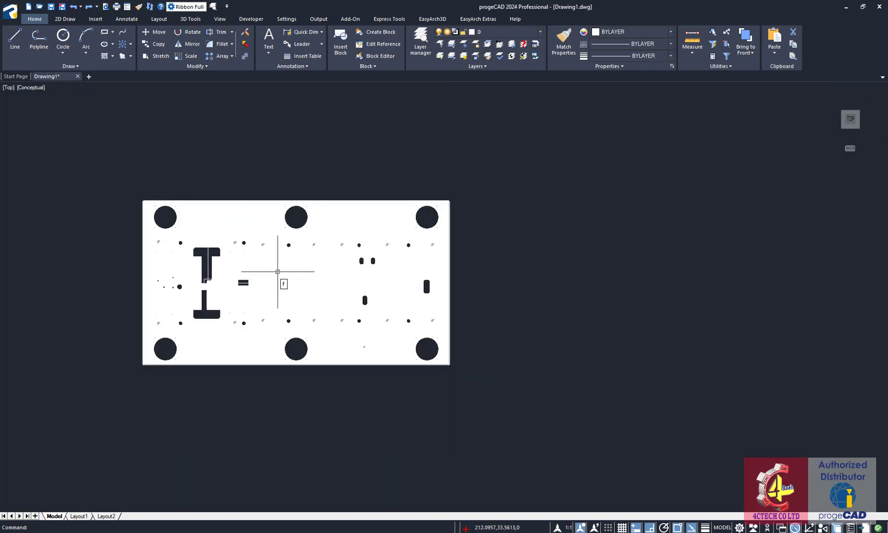
# Step: Create a FLATSHOT block of the top view and place it beside the plate
pyautogui.press('Return')
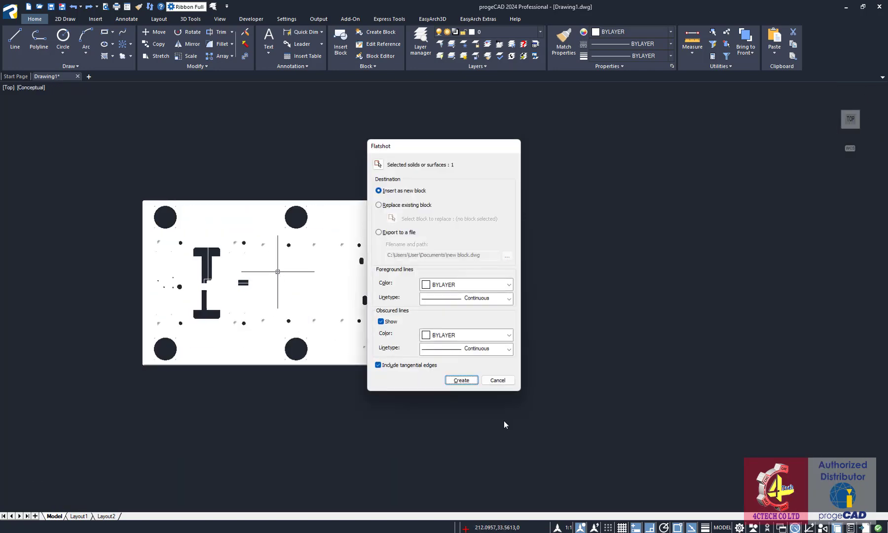
pyautogui.click(464, 380)
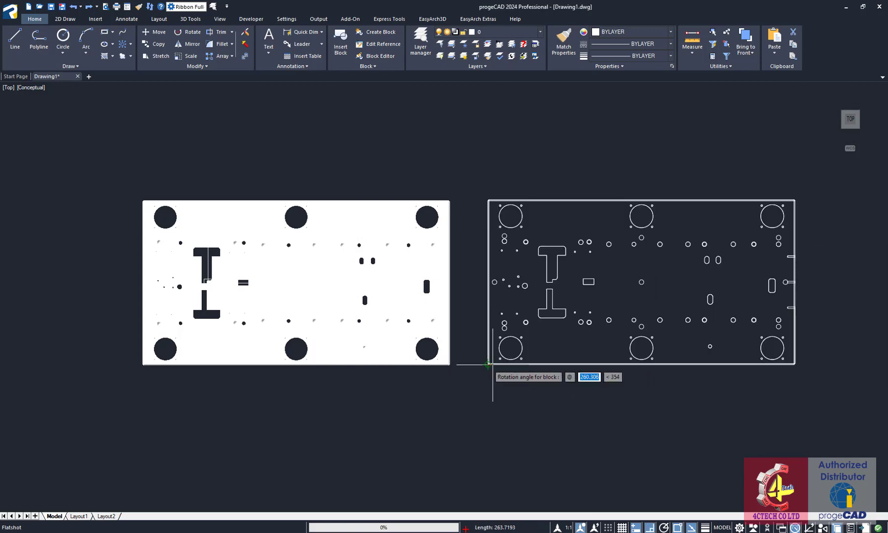
pyautogui.click(493, 364)
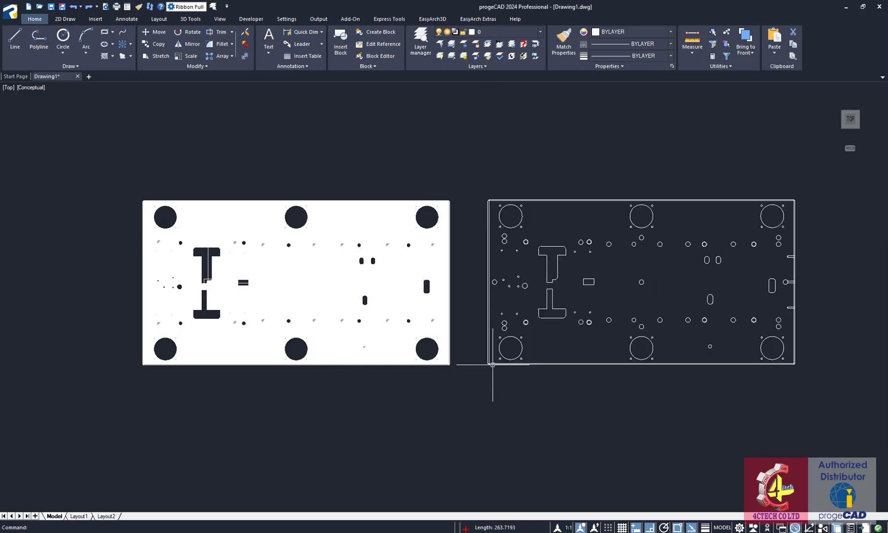
# Step: Switch to the Front view and create a second FLATSHOT block
pyautogui.click(8, 87)
pyautogui.click(39, 147)
pyautogui.click(226, 21)
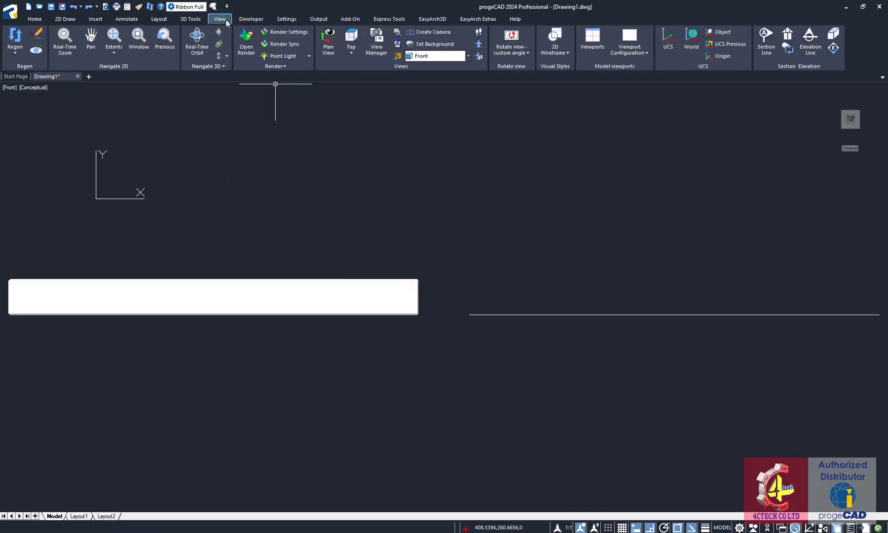
pyautogui.write('flatshot')
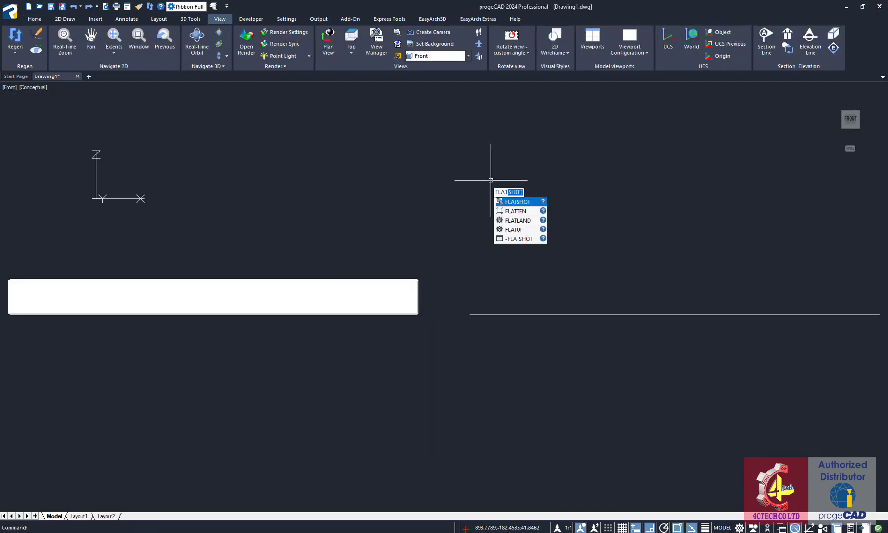
pyautogui.press('Return')
pyautogui.click(457, 380)
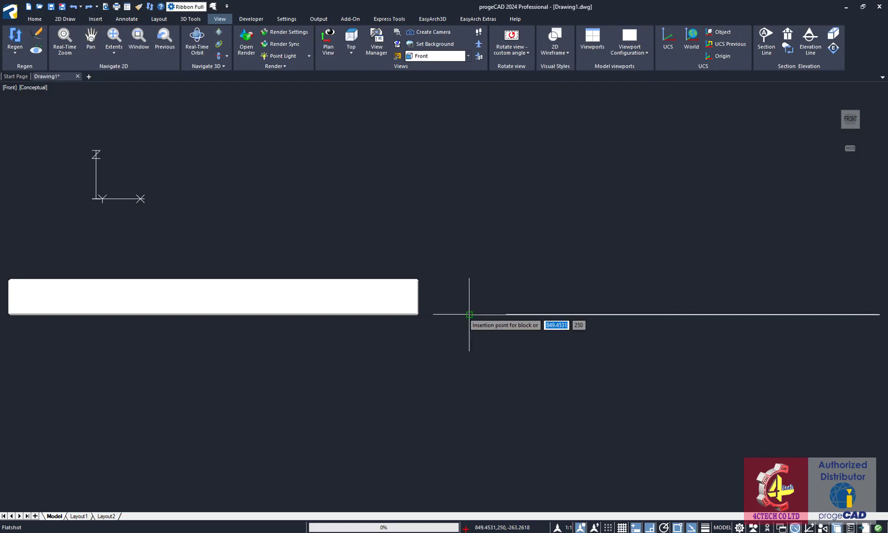
pyautogui.press('Return')
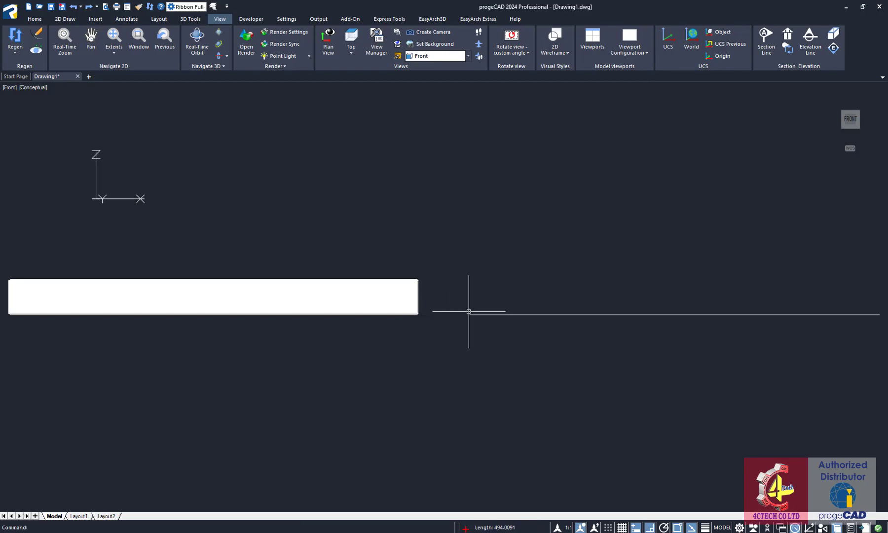
# Step: Return to Top view and move the side-view strip above the plate outline
pyautogui.keyDown('shift'); pyautogui.moveTo(468, 309); pyautogui.dragTo(805, 138, button='middle'); pyautogui.keyUp('shift')
pyautogui.click(851, 112)
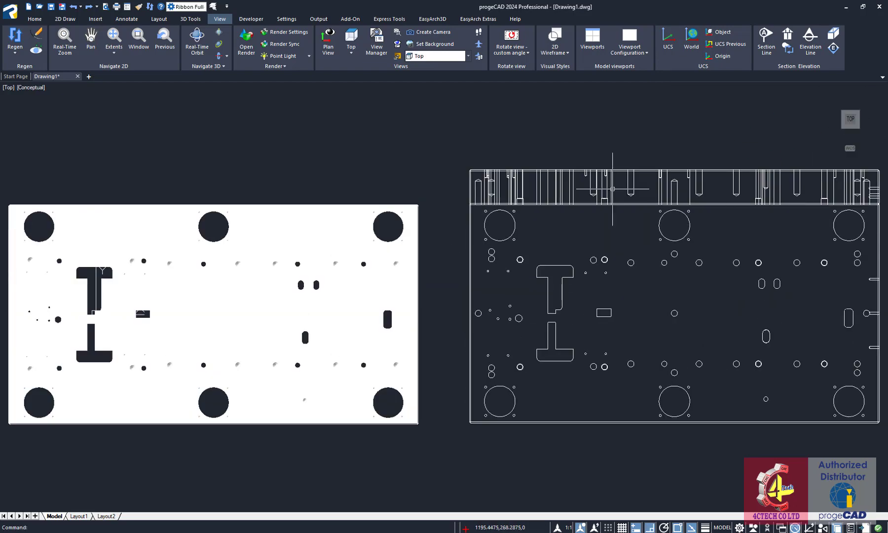
pyautogui.click(599, 169)
pyautogui.click(587, 131)
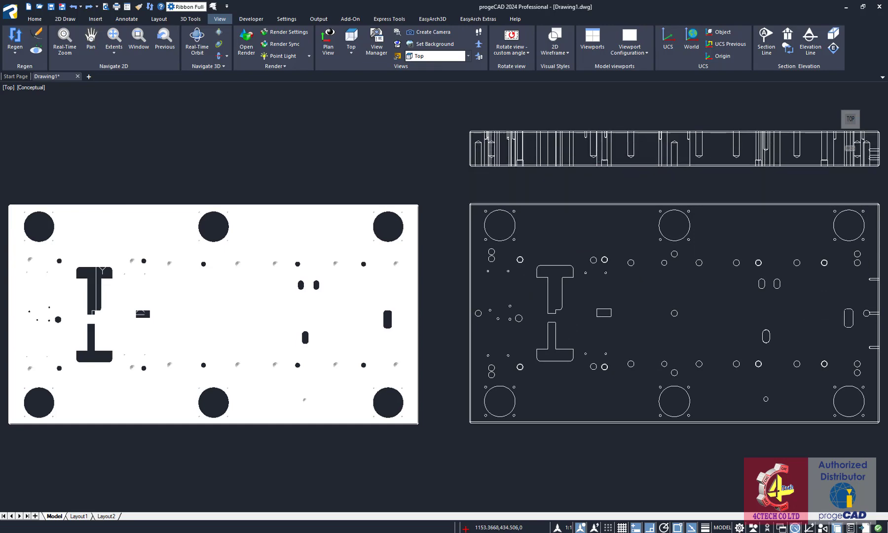
pyautogui.scroll(-3, 444, 262)
pyautogui.scroll(3, 710, 269)
pyautogui.write('X')
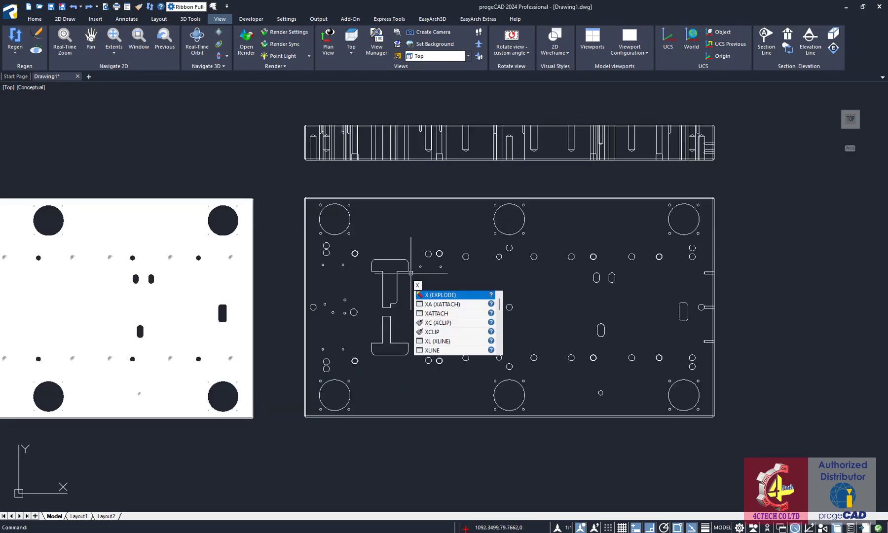
# Step: Explode both flat drawings using a window selection
pyautogui.press('Return')
pyautogui.click(280, 103)
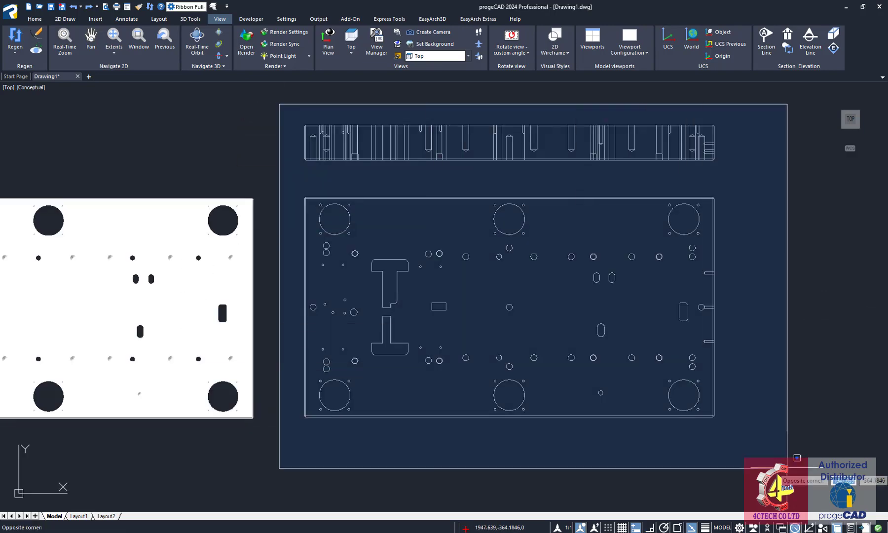
pyautogui.click(787, 469)
pyautogui.press('Return')
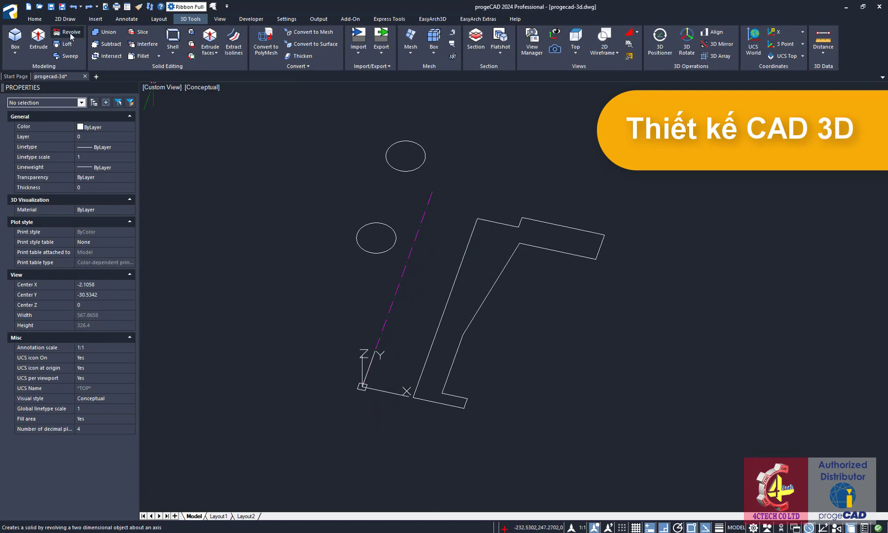
# Step: Revolve the profile a full 360° about the dashed axis into a flanged solid
pyautogui.press('Return')
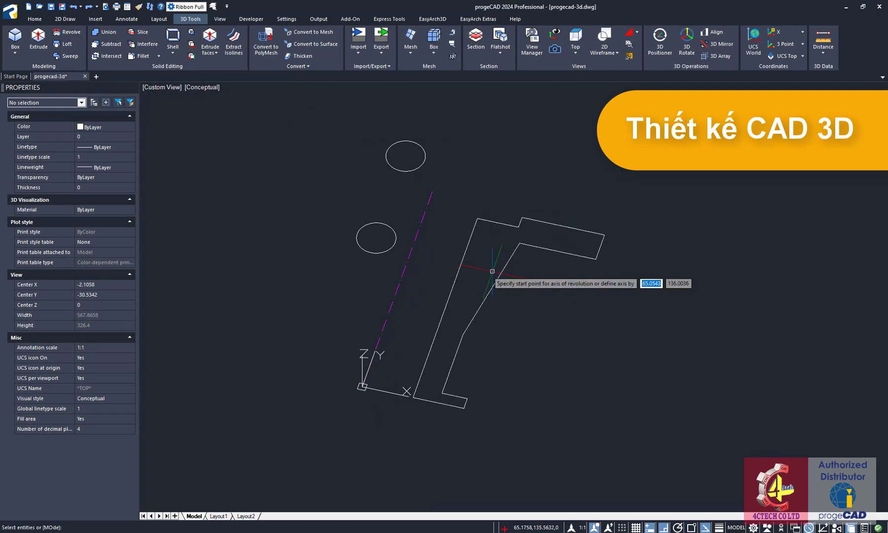
pyautogui.click(362, 386)
pyautogui.click(432, 191)
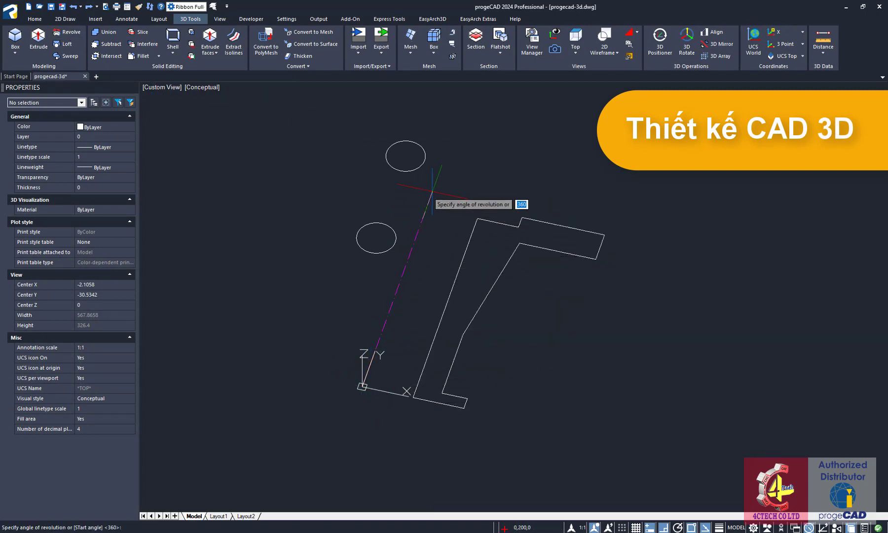
pyautogui.press('Return')
pyautogui.moveTo(487, 250)
pyautogui.keyDown('shift'); pyautogui.mouseDown(button='middle')
pyautogui.moveTo(410, 205)
pyautogui.moveTo(380, 203)
pyautogui.mouseUp(button='middle'); pyautogui.keyUp('shift')
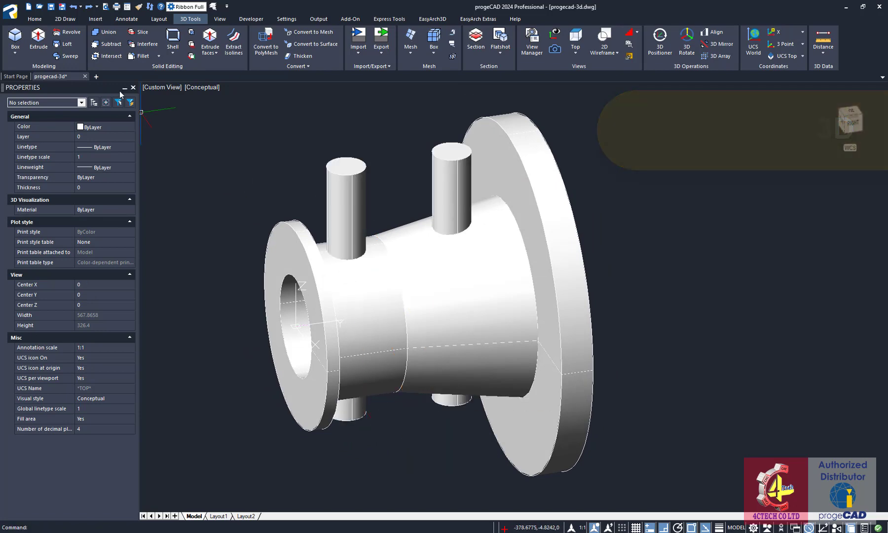
# Step: Subtract both cylinders from the revolved body to cut two round holes
pyautogui.click(106, 44)
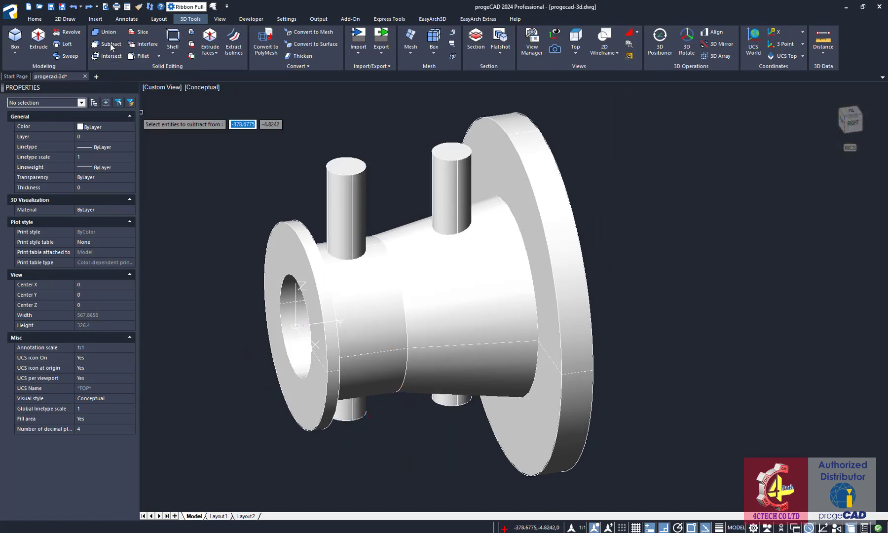
pyautogui.click(545, 160)
pyautogui.press('Return')
pyautogui.click(449, 170)
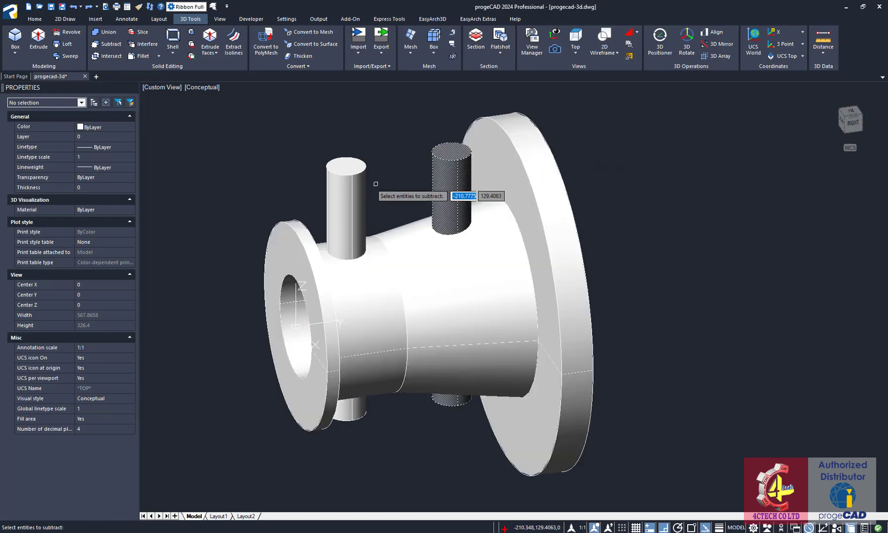
pyautogui.click(348, 187)
pyautogui.press('Return')
pyautogui.moveTo(430, 231)
pyautogui.keyDown('shift'); pyautogui.mouseDown(button='middle')
pyautogui.moveTo(395, 305)
pyautogui.moveTo(418, 317)
pyautogui.moveTo(469, 274)
pyautogui.mouseUp(button='middle'); pyautogui.keyUp('shift')
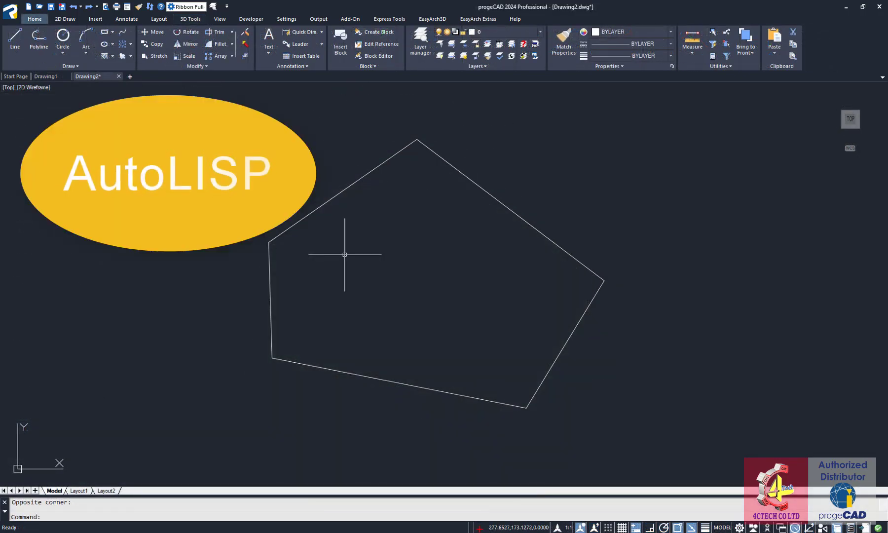
pyautogui.write('AP')
# Step: Load the GTD LISP routine file through the application loader
pyautogui.press('Return')
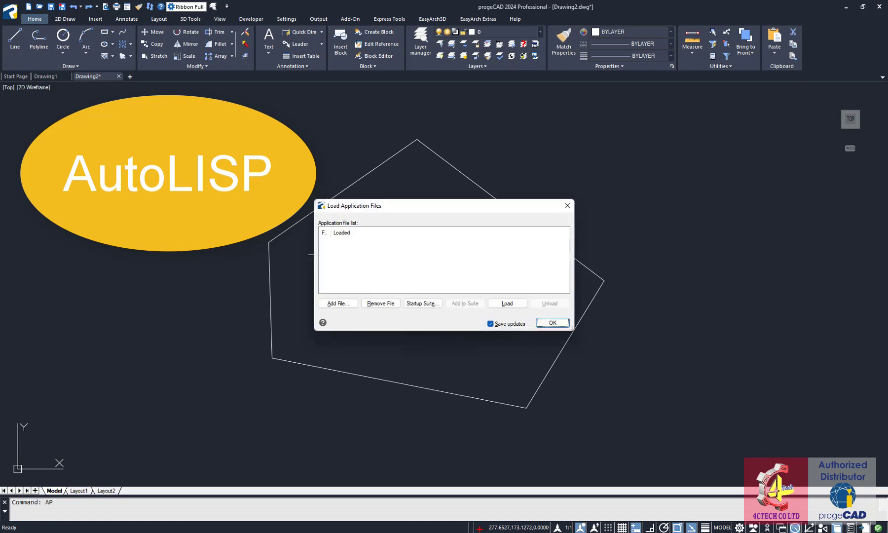
pyautogui.click(350, 304)
pyautogui.click(414, 225)
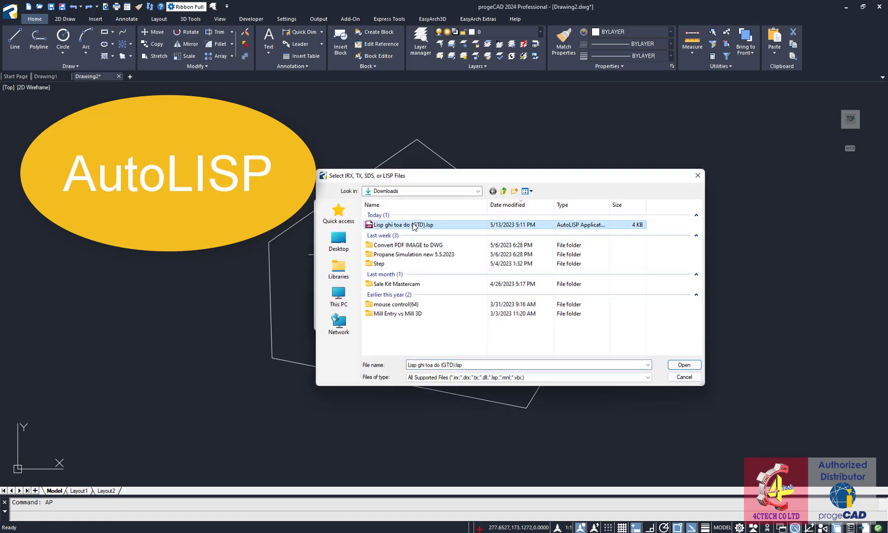
pyautogui.click(684, 365)
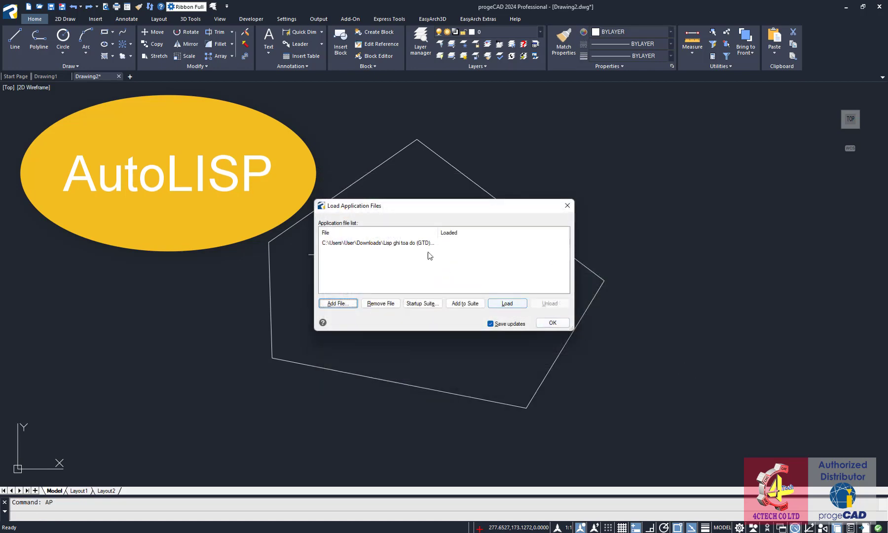
pyautogui.click(417, 244)
pyautogui.click(505, 303)
# Step: Run the GTD coordinate-labelling routine with default text height and Arial font
pyautogui.press('Escape')
pyautogui.write('g')
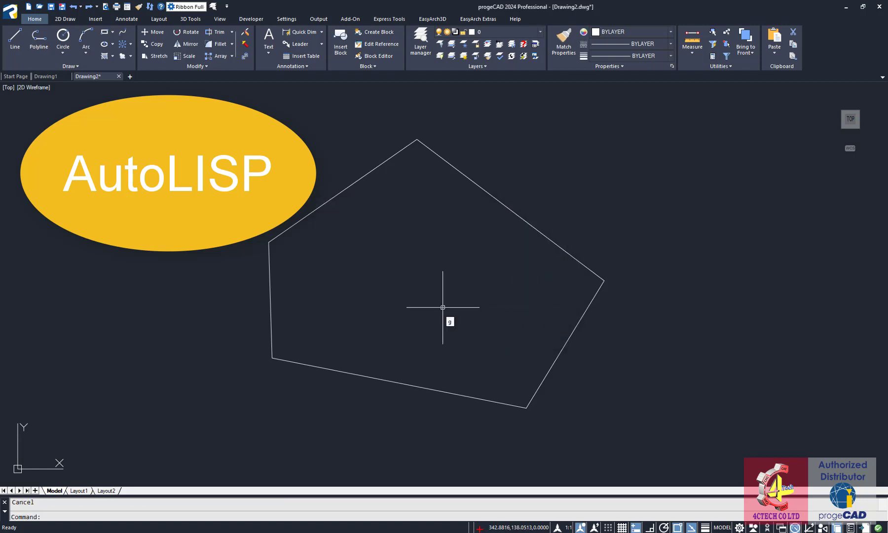
pyautogui.press('Return')
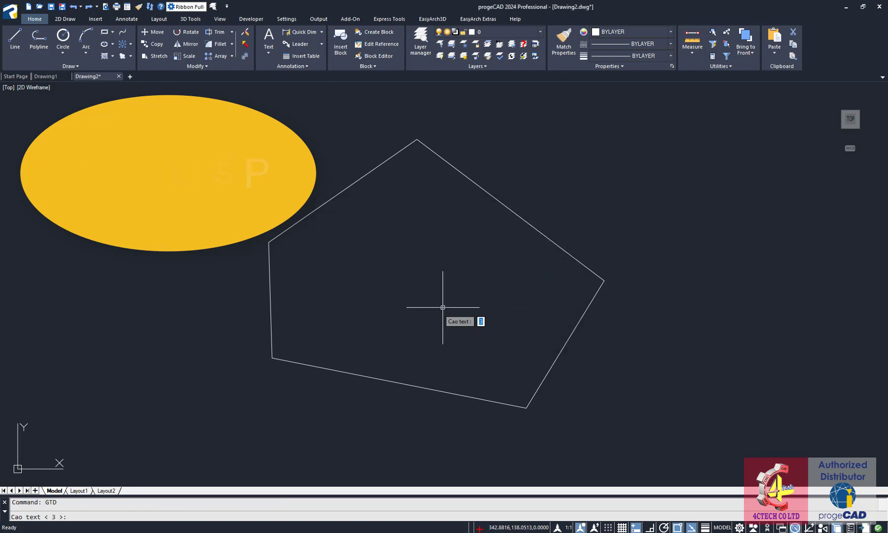
pyautogui.press('Return')
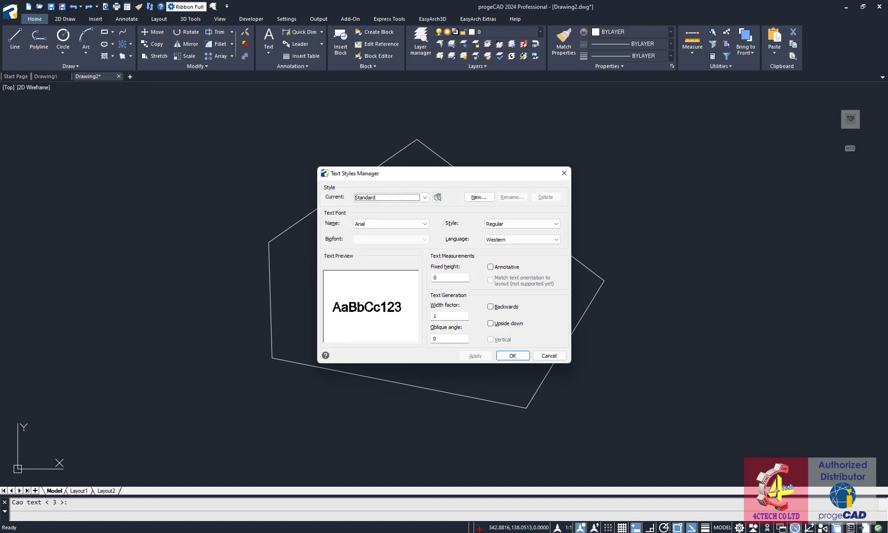
pyautogui.click(390, 223)
pyautogui.click(389, 222)
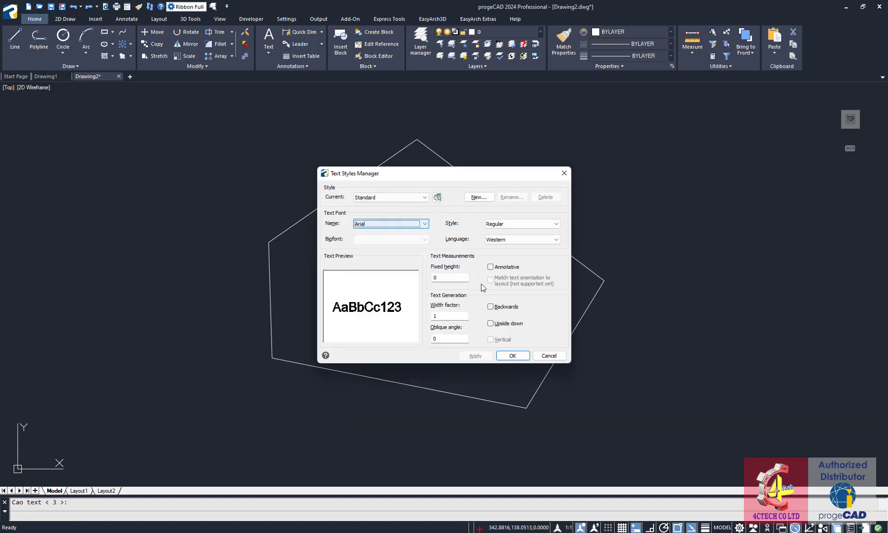
pyautogui.click(513, 355)
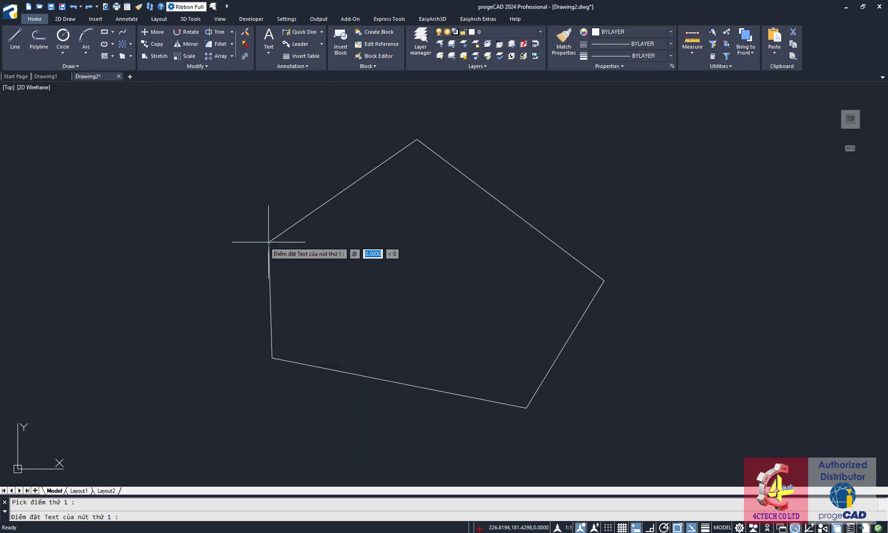
# Step: Label five pentagon vertices with X/Y coordinate text placed beside each corner
pyautogui.click(237, 225)
pyautogui.click(417, 140)
pyautogui.click(453, 120)
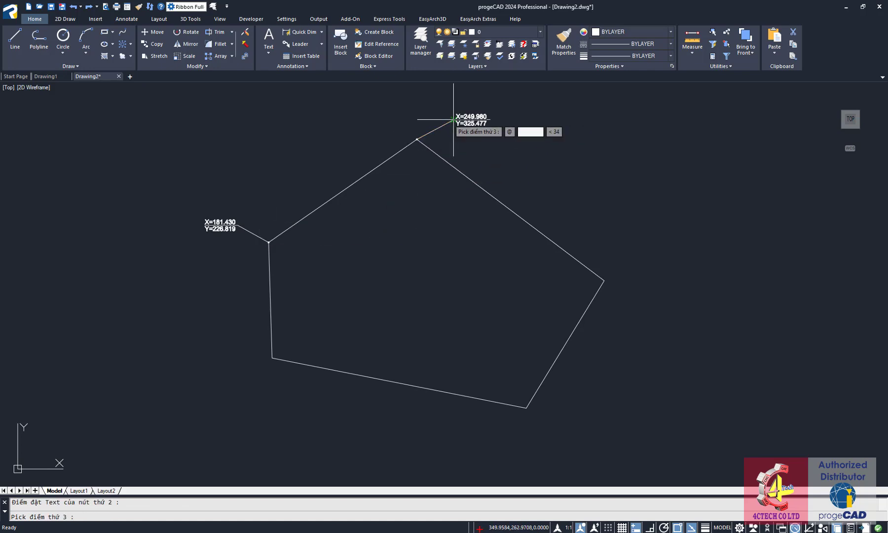
pyautogui.click(604, 280)
pyautogui.click(625, 258)
pyautogui.click(526, 407)
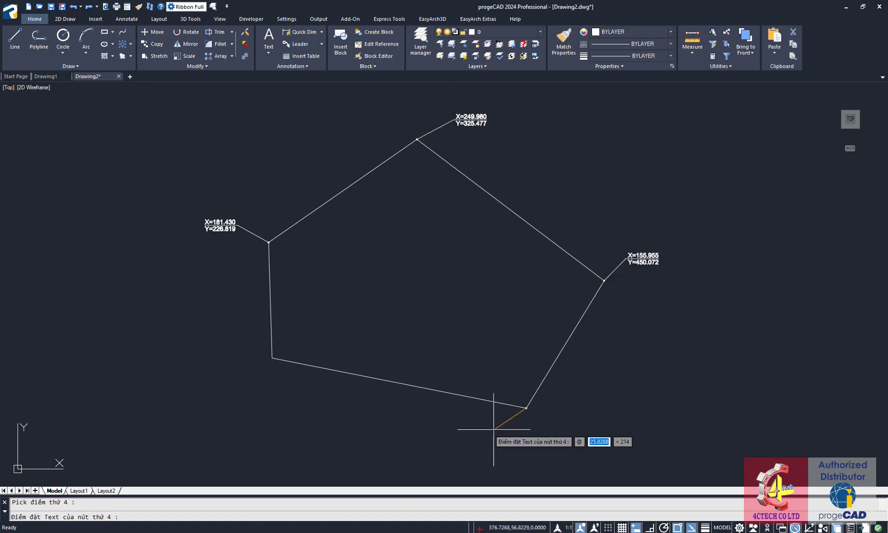
pyautogui.click(493, 429)
pyautogui.click(272, 357)
pyautogui.click(241, 370)
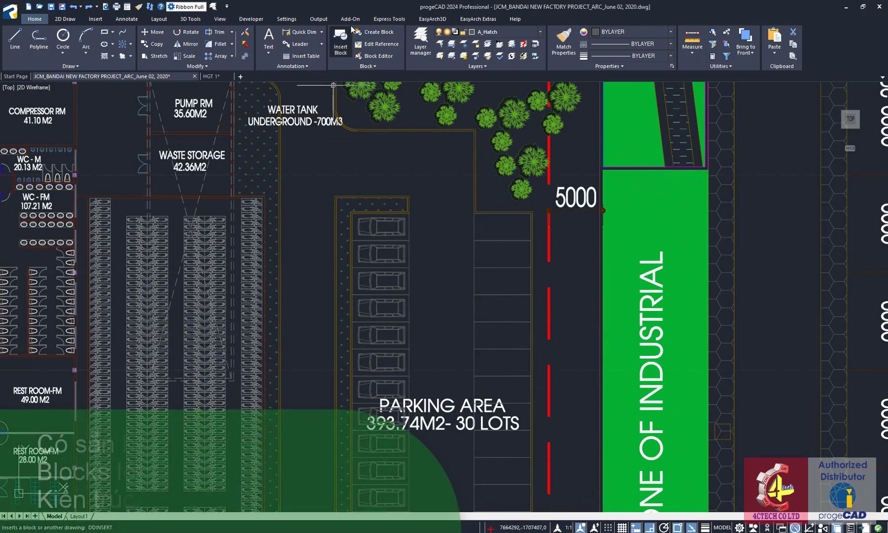
# Step: Open the iCADLib Blocks Manager and find car block PRO11AP under Architectural 2D > Outdoors
pyautogui.click(350, 19)
pyautogui.click(27, 49)
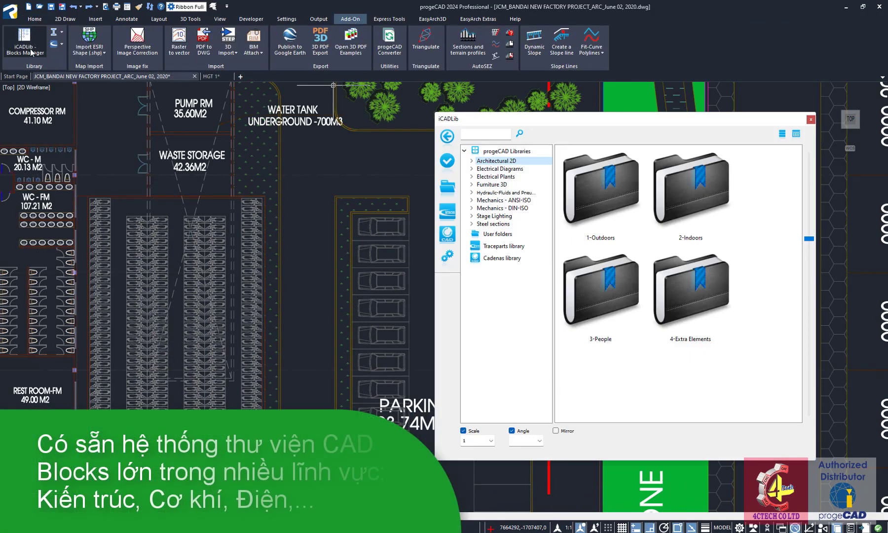
pyautogui.click(472, 161)
pyautogui.click(498, 169)
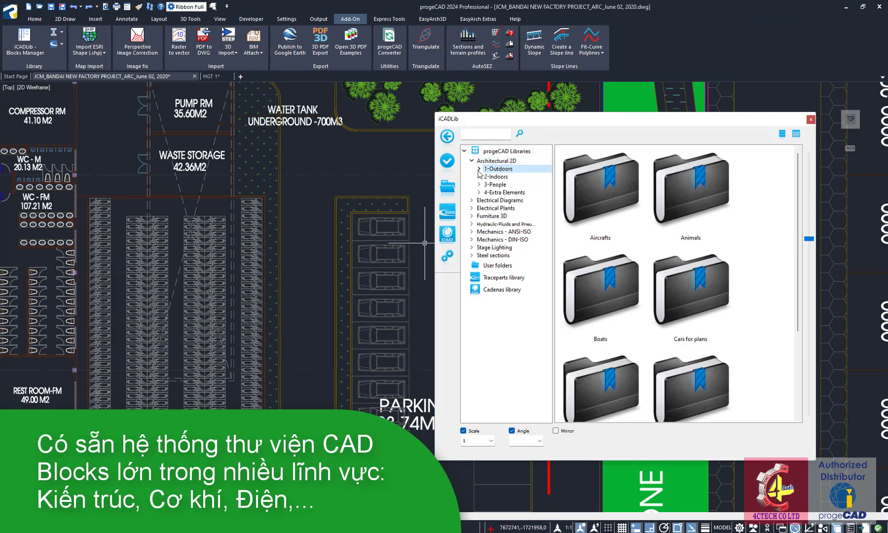
pyautogui.click(501, 184)
pyautogui.click(507, 201)
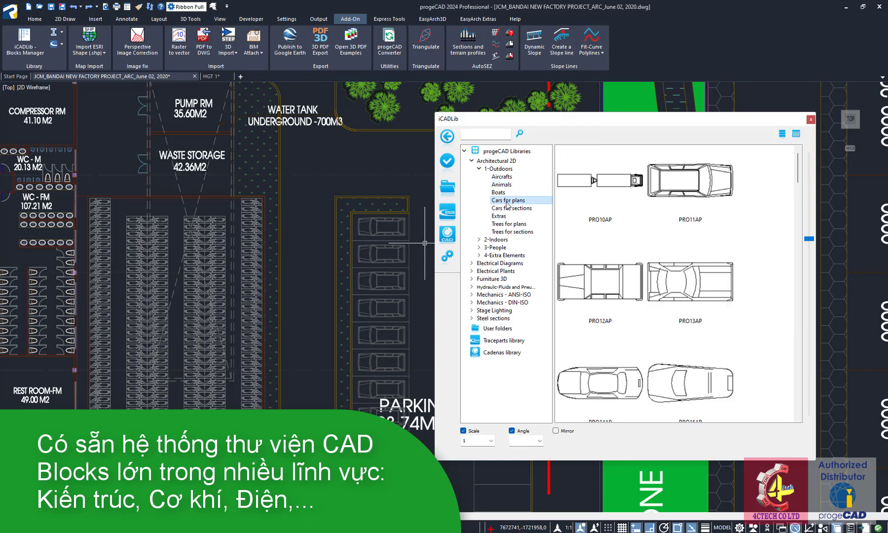
pyautogui.click(511, 208)
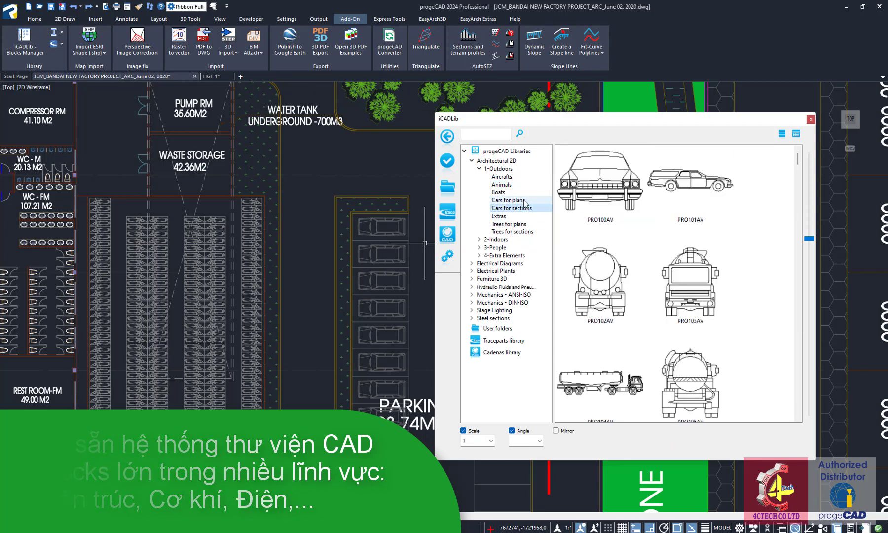
# Step: Insert the PRO11AP car block and copy it into four parking bays
pyautogui.doubleClick(690, 187)
pyautogui.scroll(5, 474, 254)
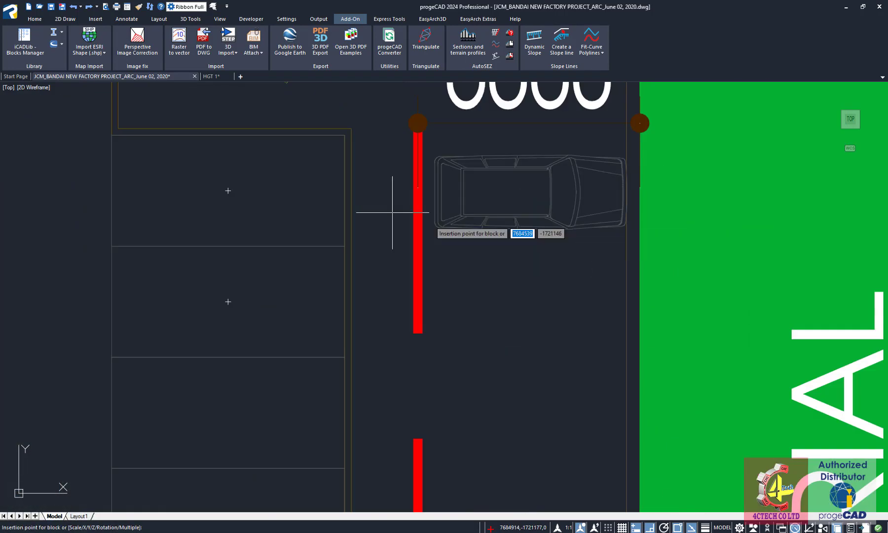
pyautogui.click(133, 218)
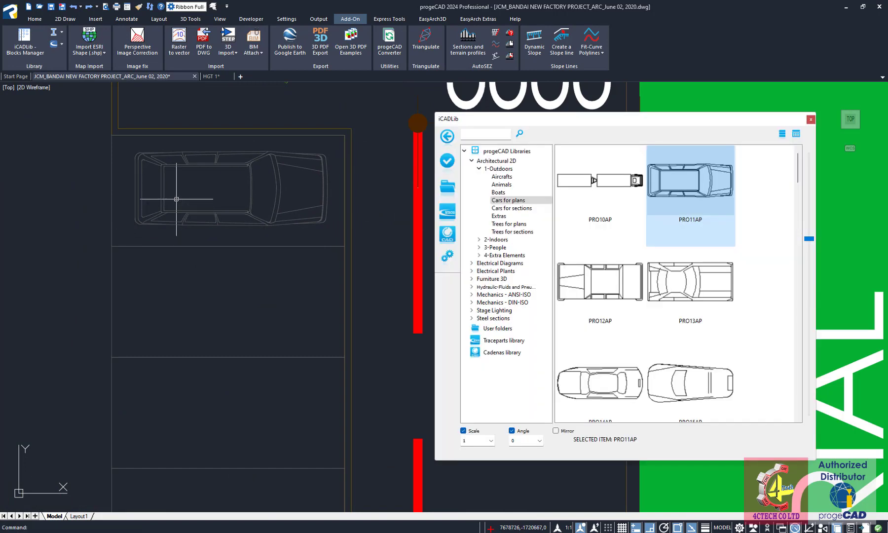
pyautogui.click(143, 154)
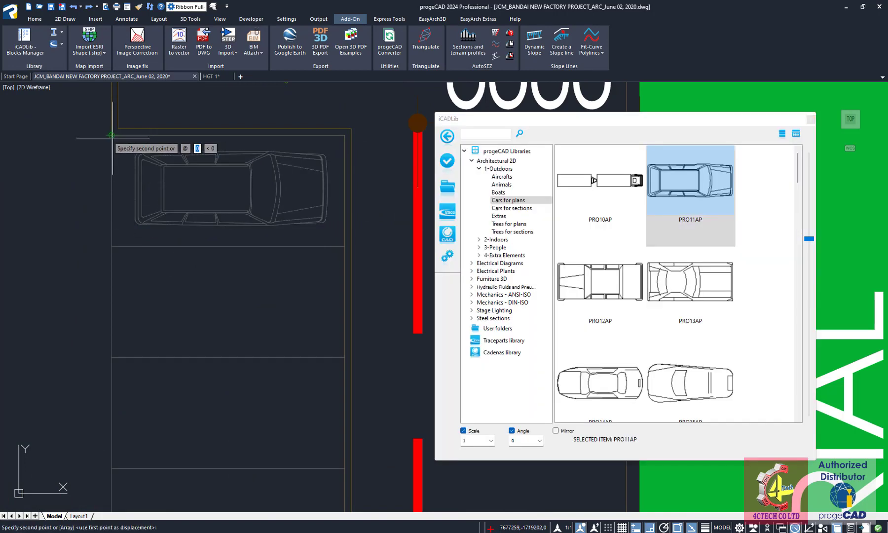
pyautogui.click(143, 265)
pyautogui.click(143, 376)
pyautogui.click(143, 487)
# Step: Locate the tree plan blocks and make CAY the current layer
pyautogui.click(512, 231)
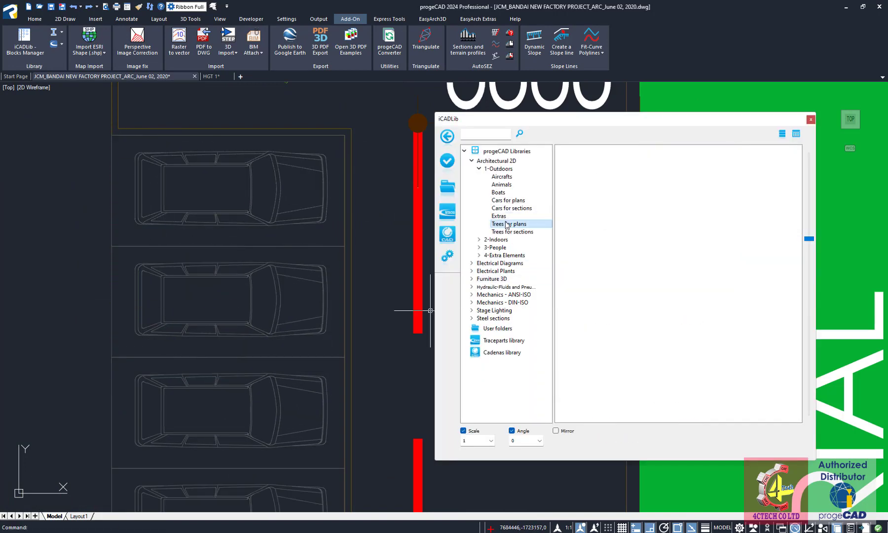
pyautogui.click(509, 224)
pyautogui.scroll(-3, 636, 261)
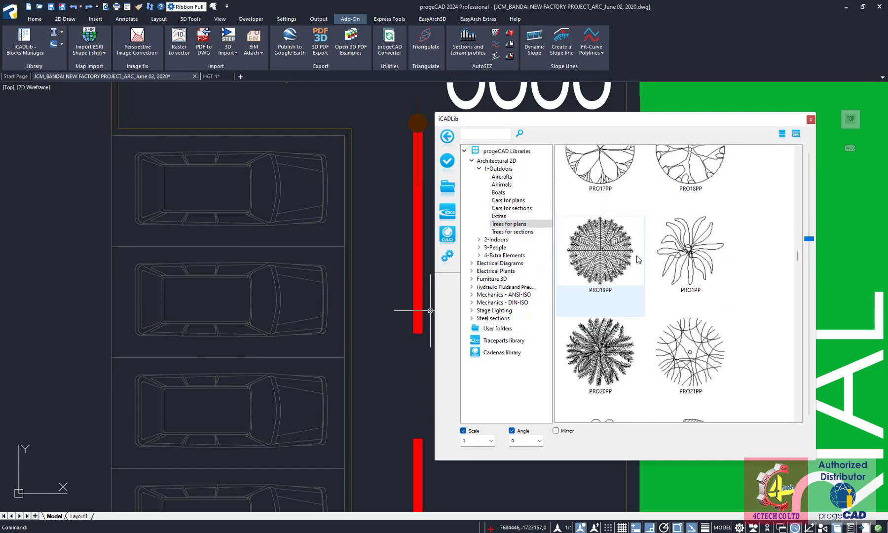
pyautogui.scroll(-3, 627, 286)
pyautogui.scroll(-3, 619, 308)
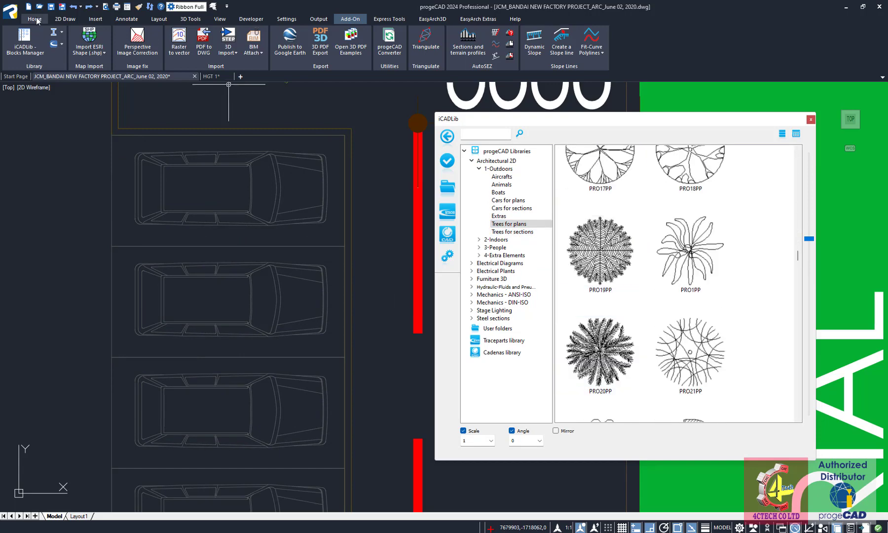
pyautogui.click(34, 19)
pyautogui.click(540, 32)
pyautogui.click(491, 63)
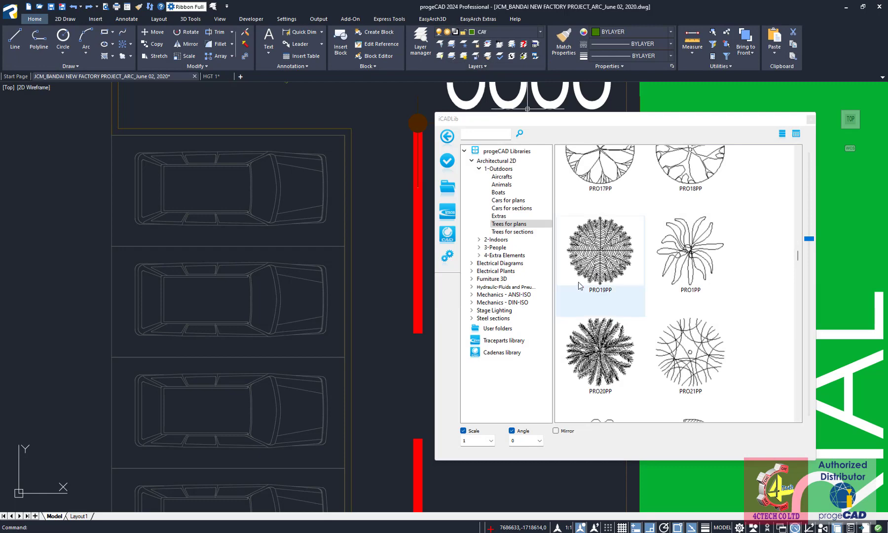
# Step: Insert tree PRO20PP at scale 3 beside the road and copy it along the green zone
pyautogui.doubleClick(600, 351)
pyautogui.scroll(-5, 296, 227)
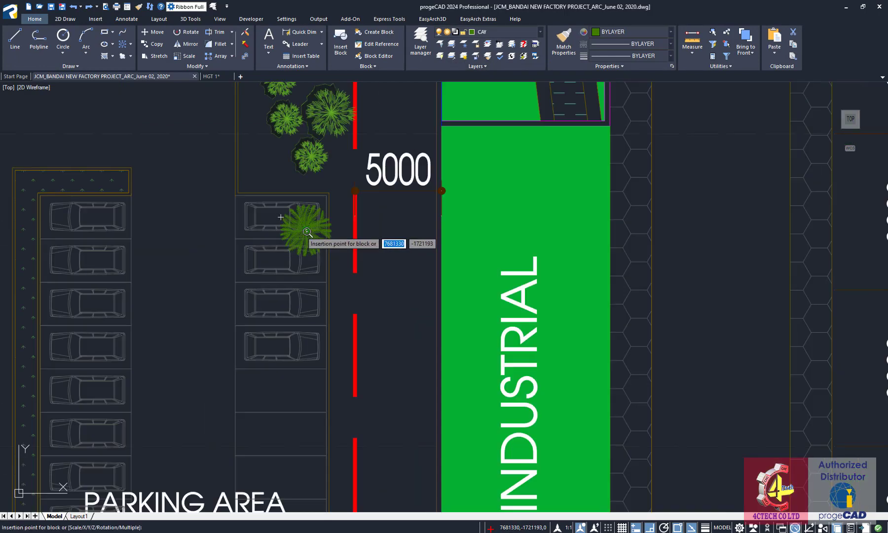
pyautogui.click(391, 293)
pyautogui.scroll(2, 401, 292)
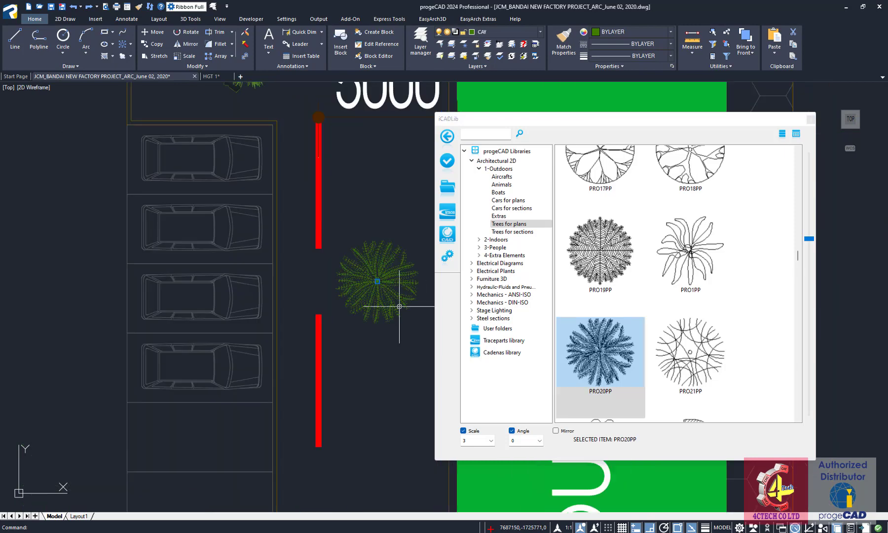
pyautogui.moveTo(401, 292); pyautogui.dragTo(285, 219, button='middle')
pyautogui.press('Return')
pyautogui.click(279, 206)
pyautogui.scroll(-5, 278, 206)
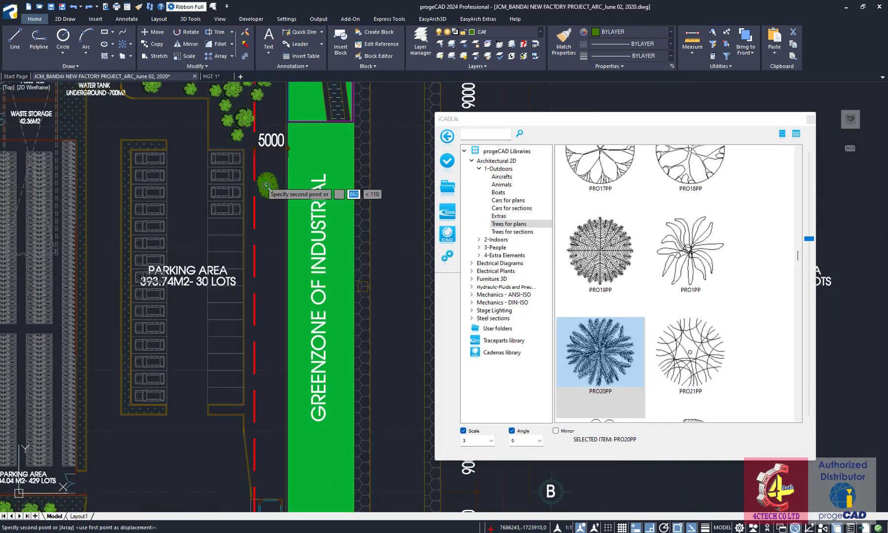
pyautogui.click(269, 238)
pyautogui.click(269, 282)
# Step: Place three more tree copies down the road and end the copy command
pyautogui.click(268, 336)
pyautogui.click(269, 385)
pyautogui.click(268, 431)
pyautogui.press('Escape')
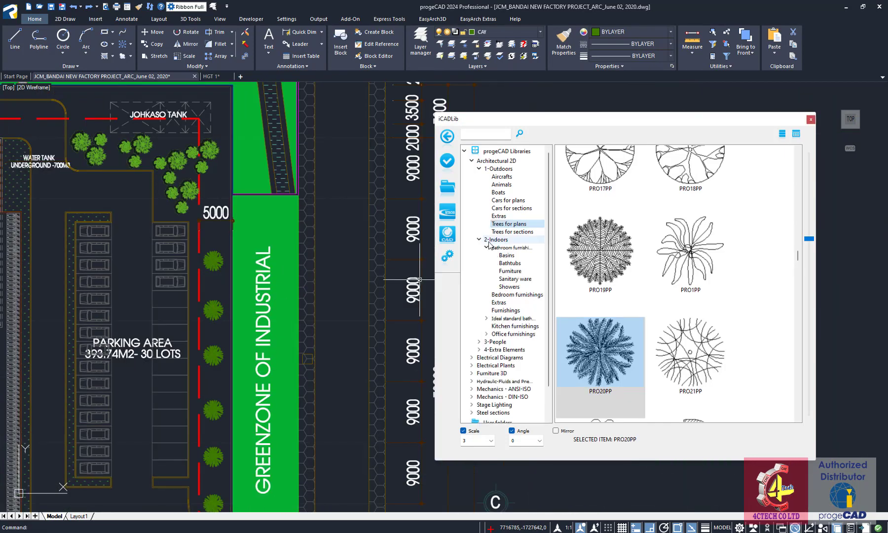
# Step: Browse the Indoors, People and Electrical Diagrams categories in the iCADLib library
pyautogui.click(506, 255)
pyautogui.click(513, 279)
pyautogui.scroll(-2, 510, 277)
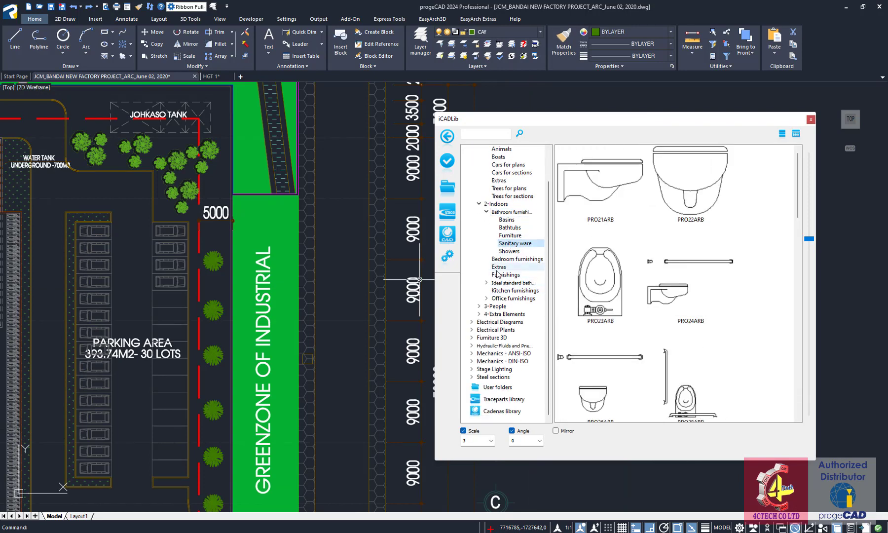
pyautogui.click(495, 306)
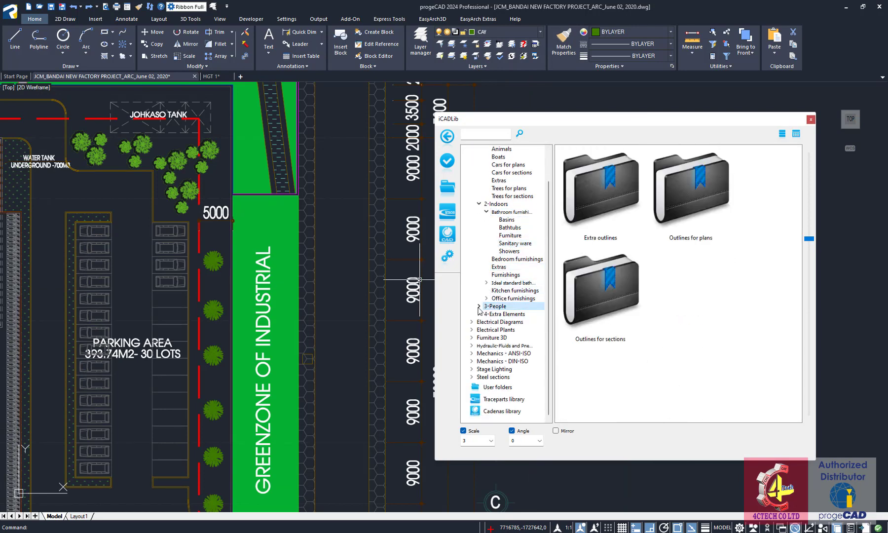
pyautogui.click(479, 306)
pyautogui.click(508, 314)
pyautogui.scroll(-1, 516, 338)
pyautogui.click(471, 321)
pyautogui.click(513, 330)
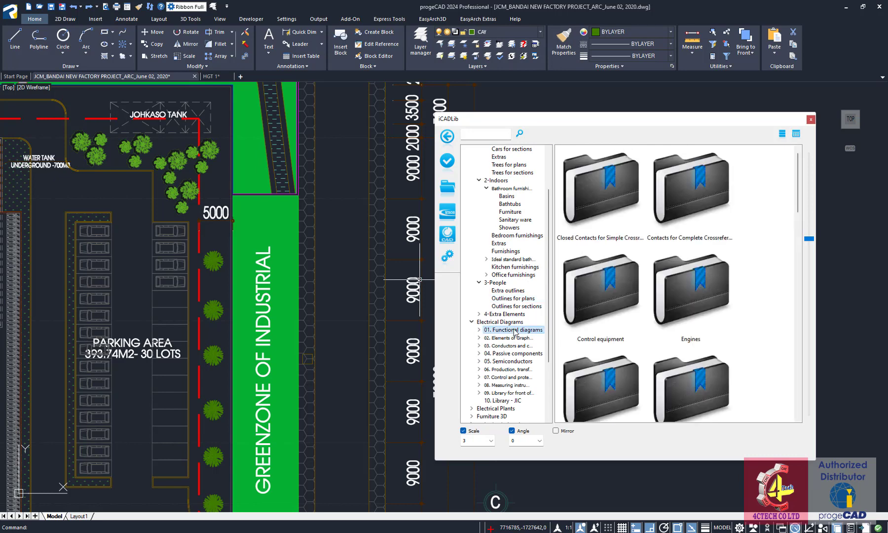
pyautogui.click(478, 330)
pyautogui.click(502, 292)
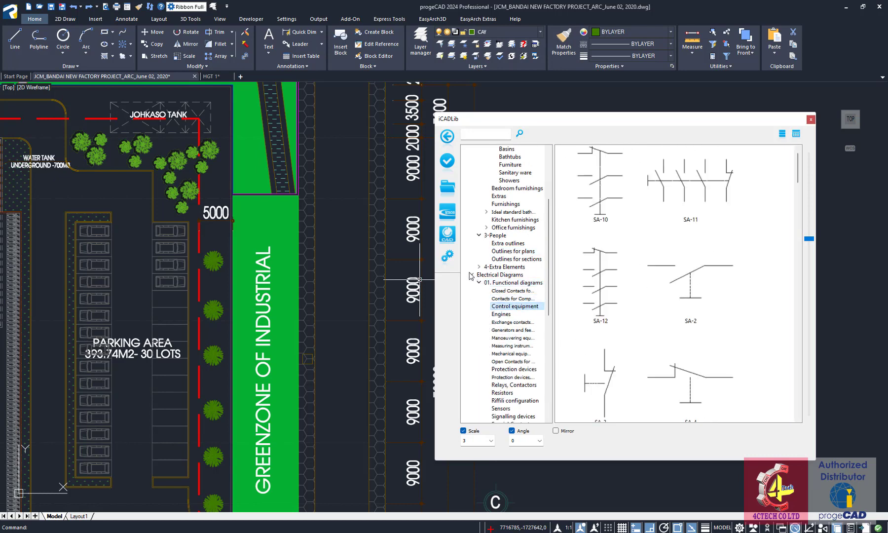
# Step: Open DIN-ISO screws at the hexagonal-head screws and switch to the HGT 1 drawing
pyautogui.click(483, 363)
pyautogui.click(503, 314)
pyautogui.click(513, 338)
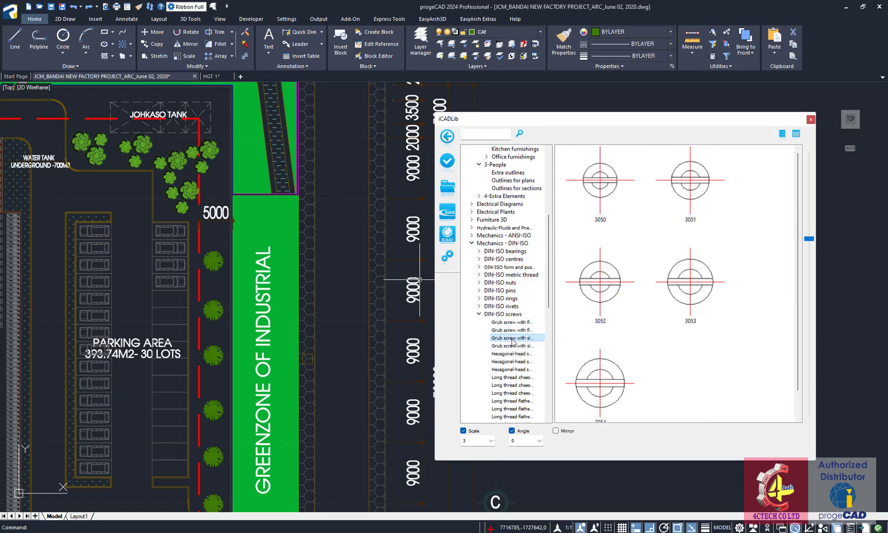
pyautogui.press('Down')
pyautogui.press('Down')
pyautogui.press('Down')
pyautogui.press('Down')
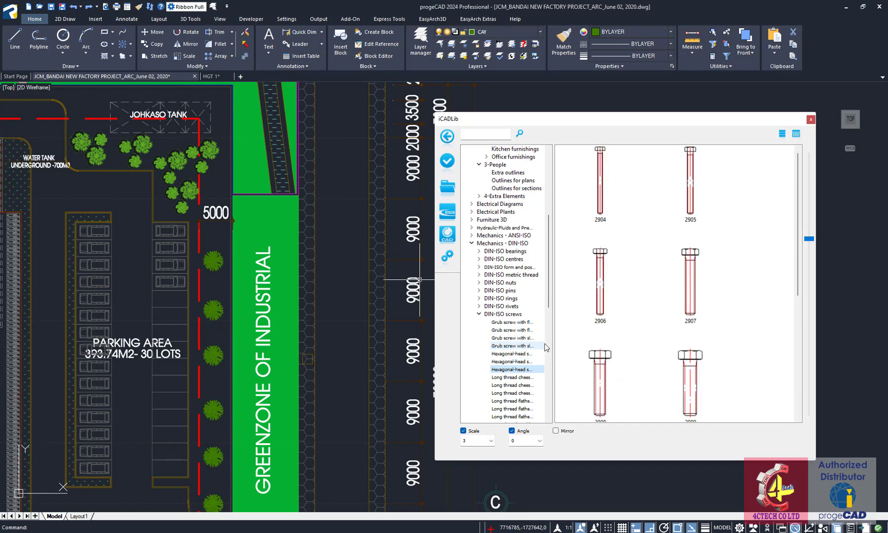
pyautogui.scroll(-5, 748, 309)
pyautogui.click(212, 76)
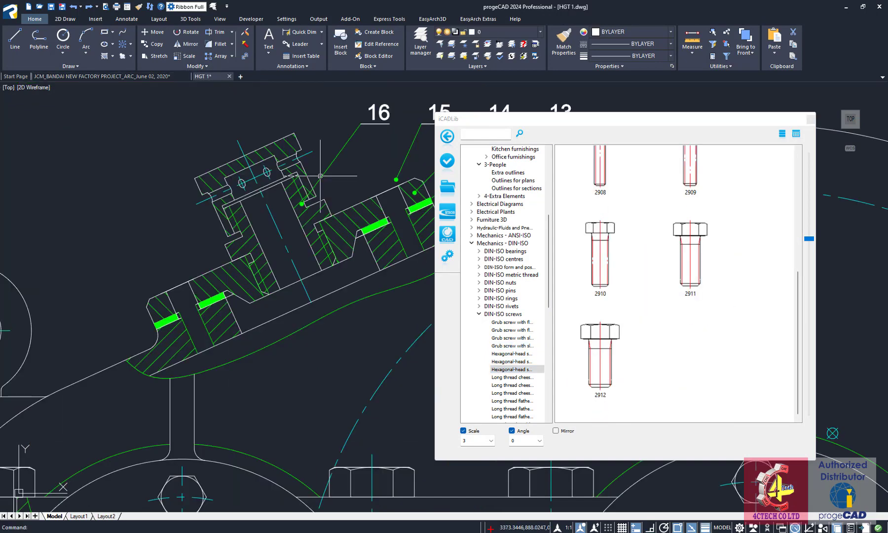
pyautogui.scroll(1, 297, 249)
pyautogui.scroll(3, 297, 249)
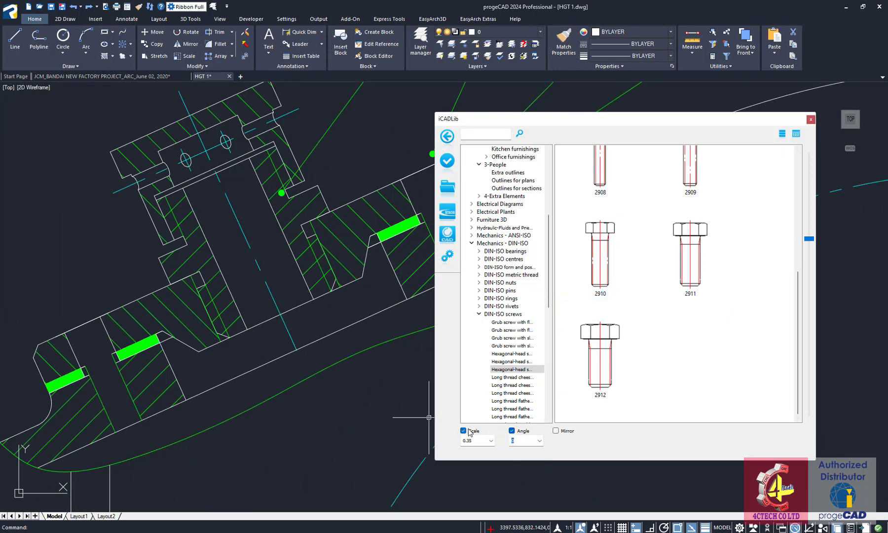
# Step: Insert hexagon-head screw 2910 at scale 0.35, angle 24.5 into the section drawing
pyautogui.doubleClick(602, 271)
pyautogui.scroll(-3, 297, 302)
pyautogui.scroll(3, 256, 296)
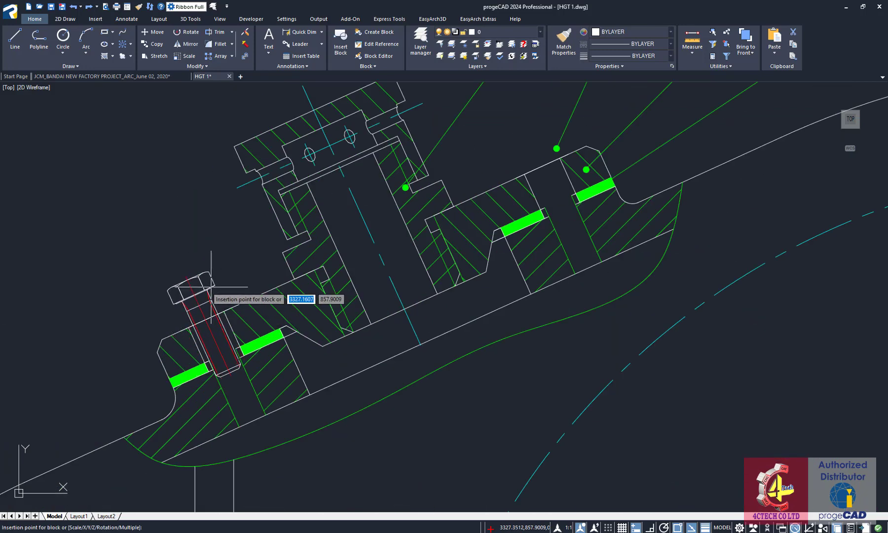
pyautogui.click(212, 286)
pyautogui.scroll(4, 205, 259)
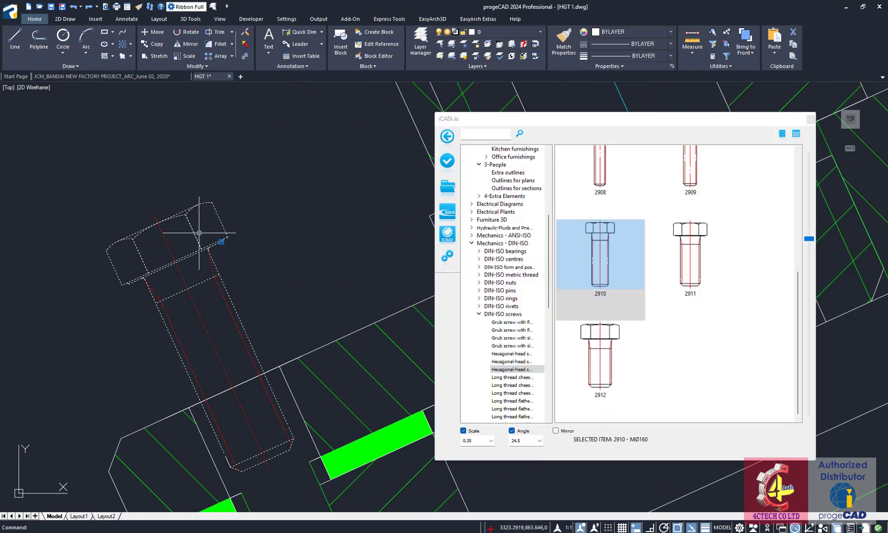
# Step: Move the screw down into its hole in the assembly
pyautogui.press('m')
pyautogui.press('Return')
pyautogui.click(175, 263)
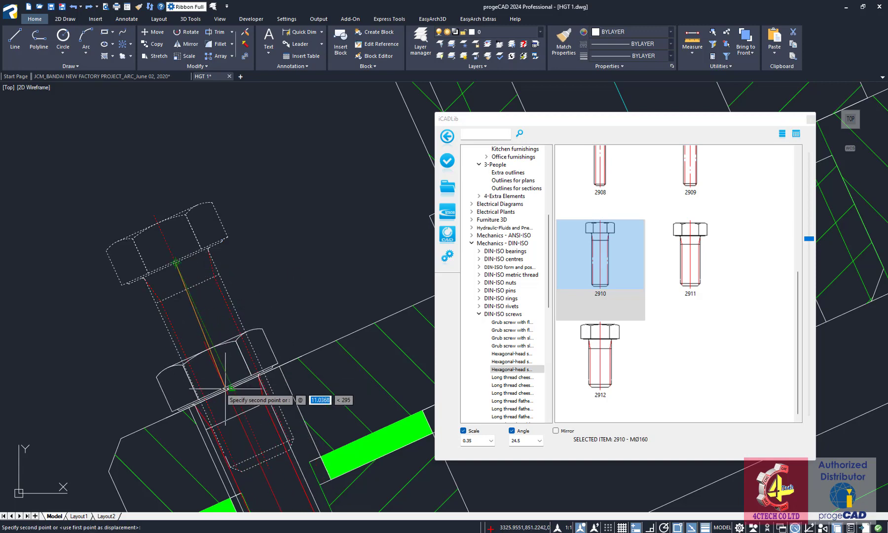
pyautogui.click(174, 367)
pyautogui.scroll(-5, 174, 366)
pyautogui.scroll(5, 152, 359)
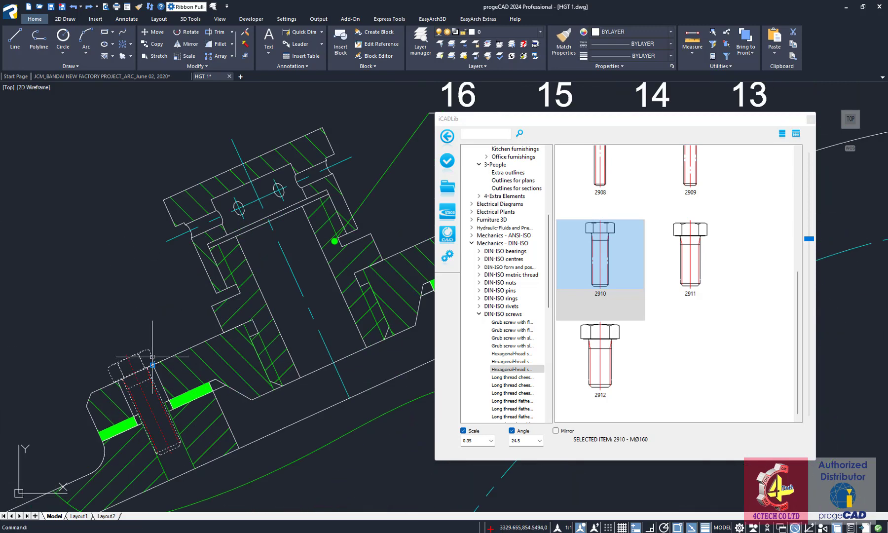
# Step: Move the screw again to its final position in the assembly
pyautogui.press('m')
pyautogui.press('Return')
pyautogui.click(147, 368)
pyautogui.scroll(-4, 371, 288)
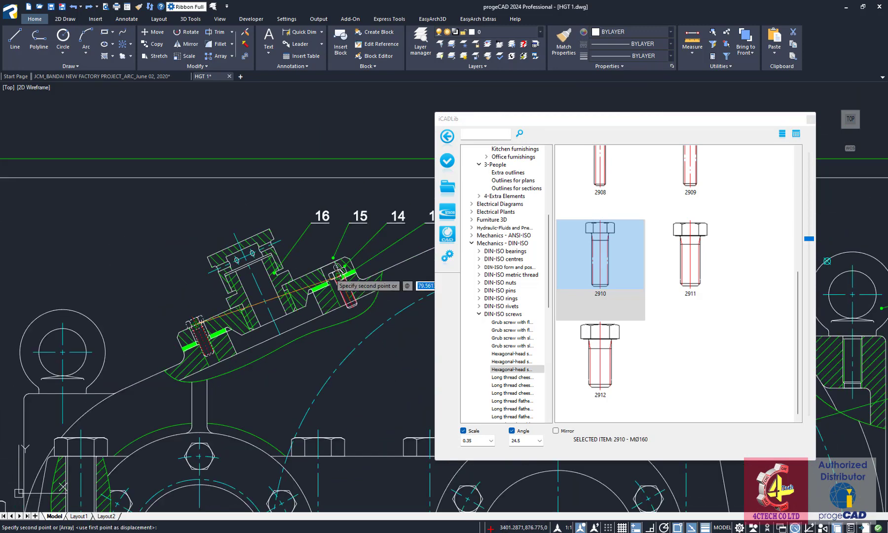
pyautogui.scroll(4, 320, 251)
pyautogui.scroll(-4, 354, 251)
pyautogui.click(353, 252)
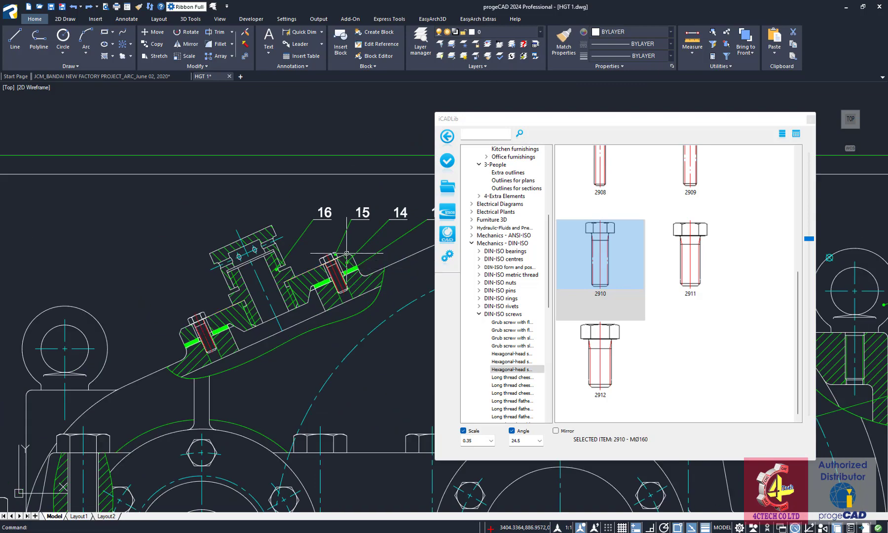
pyautogui.scroll(3, 429, 348)
pyautogui.scroll(3, 429, 348)
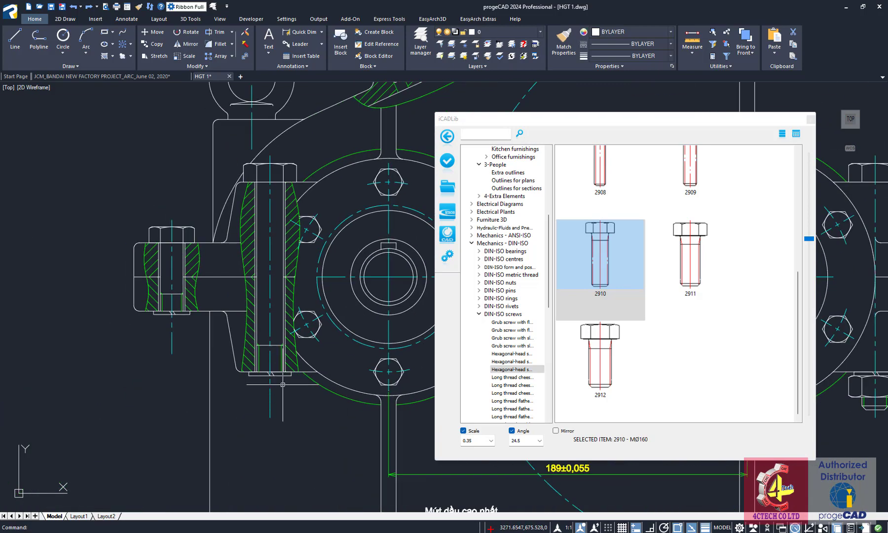
# Step: Browse DIN-ISO nuts to the hexagonal side views and select nut 0636
pyautogui.click(501, 284)
pyautogui.click(516, 299)
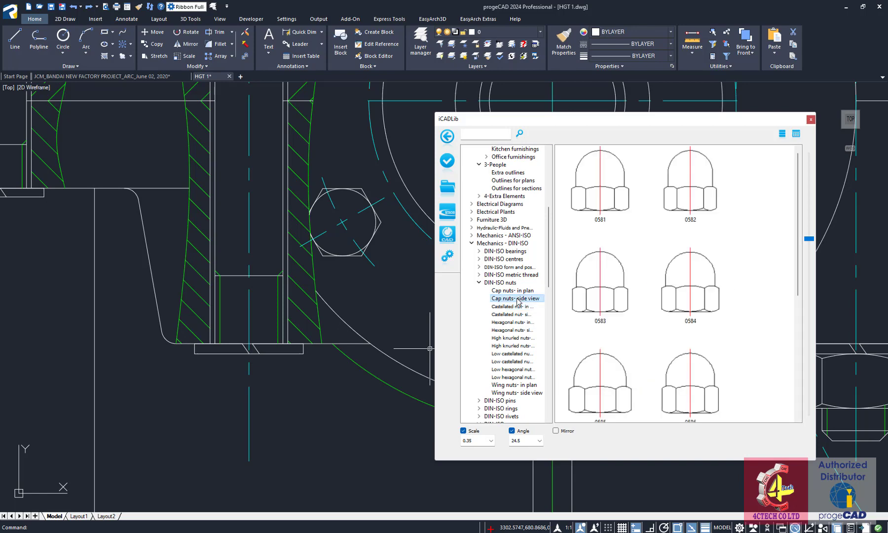
pyautogui.click(512, 329)
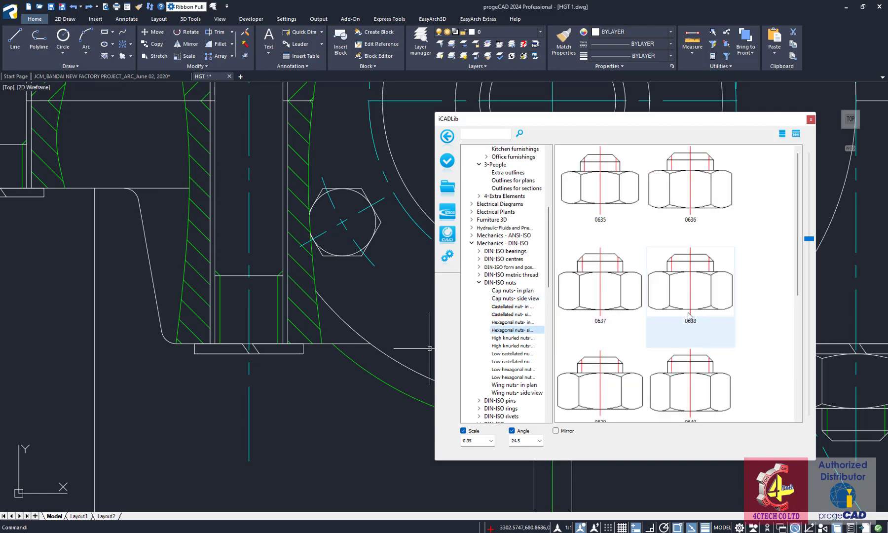
pyautogui.click(701, 183)
pyautogui.write('180')
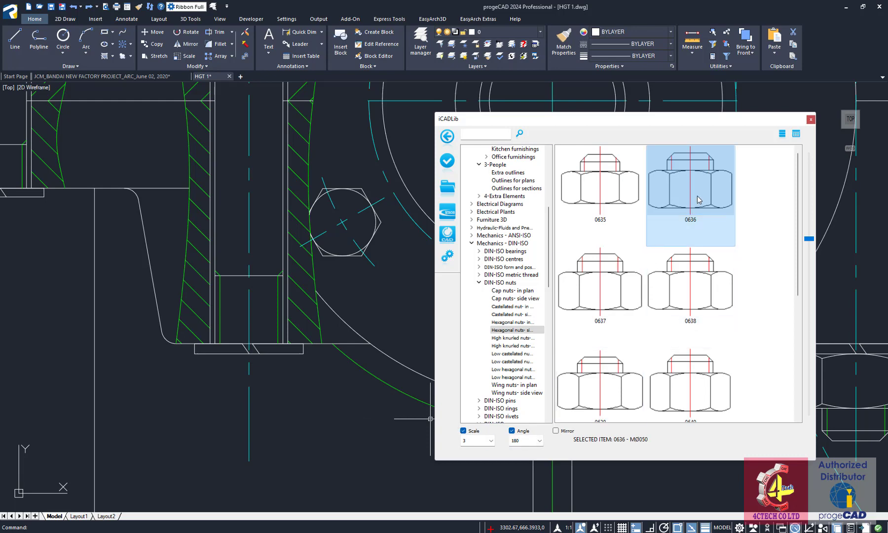
# Step: Insert hexagonal nut 0636 at scale 3, angle 180 under each of the two bolts
pyautogui.doubleClick(699, 200)
pyautogui.scroll(2, 236, 380)
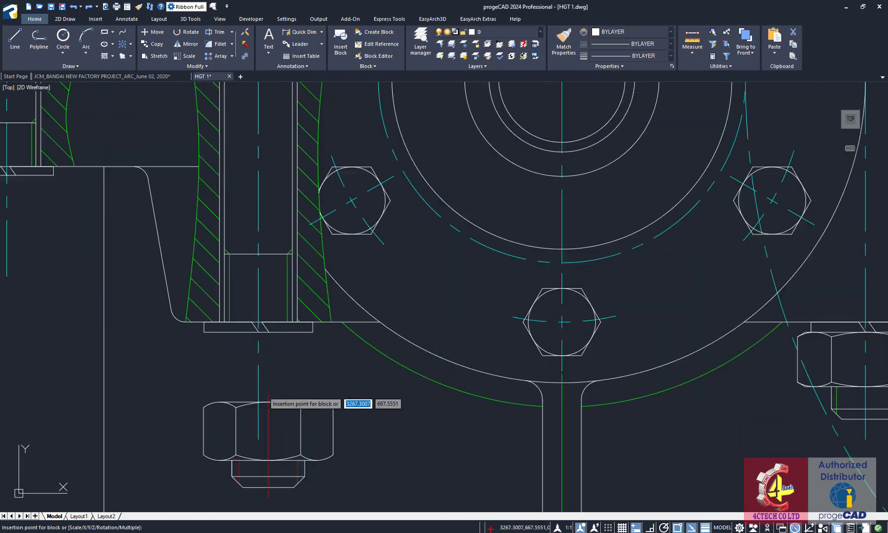
pyautogui.scroll(1, 227, 397)
pyautogui.scroll(1, 252, 307)
pyautogui.click(252, 296)
pyautogui.scroll(-3, 318, 370)
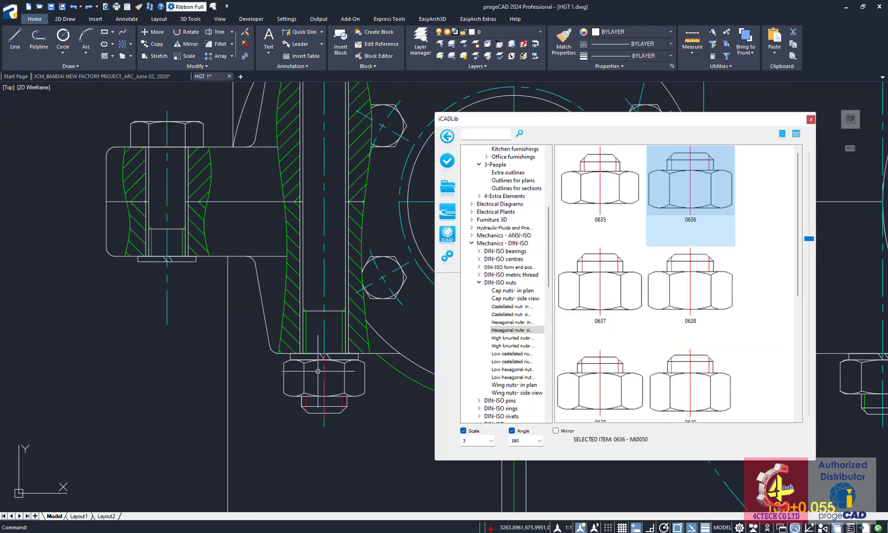
pyautogui.doubleClick(679, 198)
pyautogui.scroll(2, 207, 271)
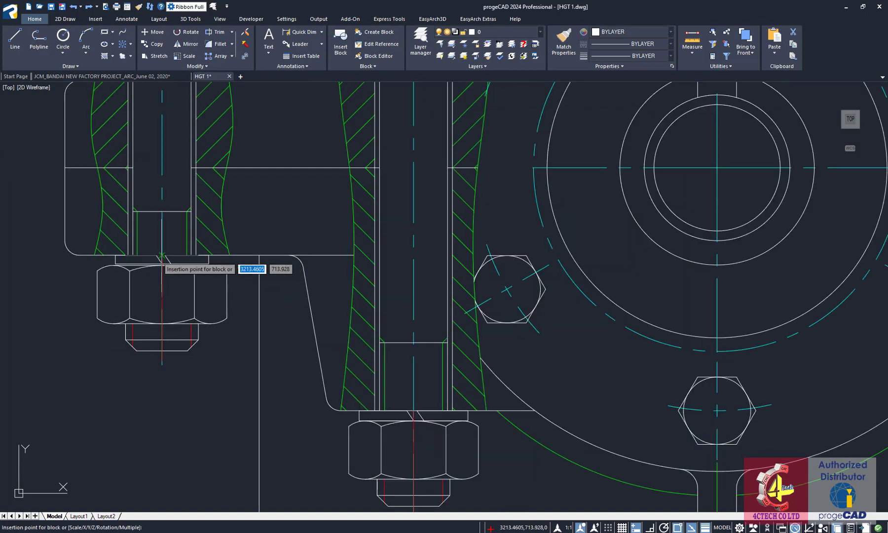
pyautogui.click(196, 321)
pyautogui.scroll(-2, 181, 352)
pyautogui.scroll(-3, 181, 352)
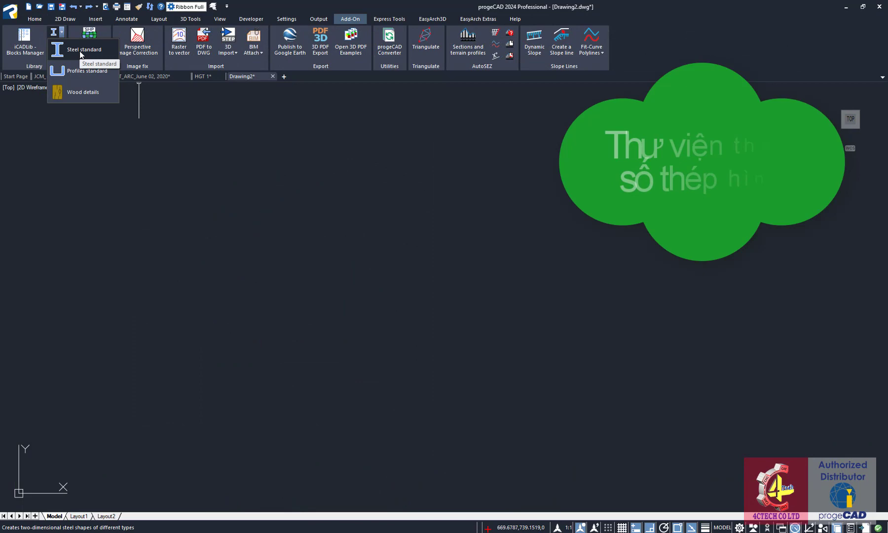
# Step: Insert the S610x180 steel I-section from the S Shapes table into the drawing
pyautogui.click(81, 50)
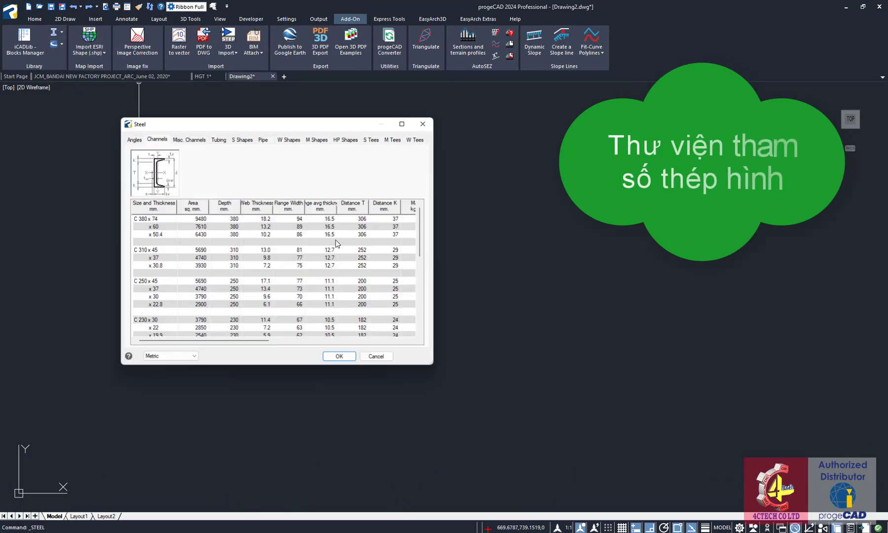
pyautogui.click(200, 139)
pyautogui.click(240, 140)
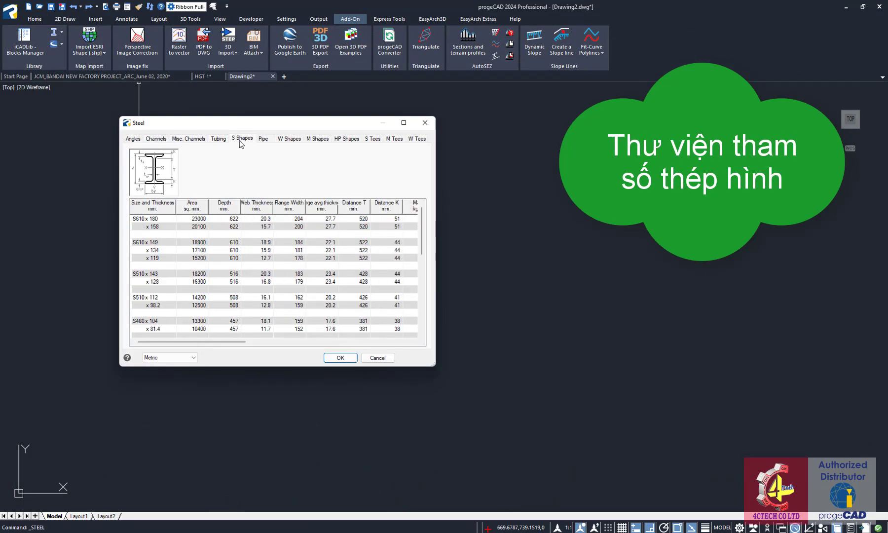
pyautogui.click(290, 141)
pyautogui.click(373, 140)
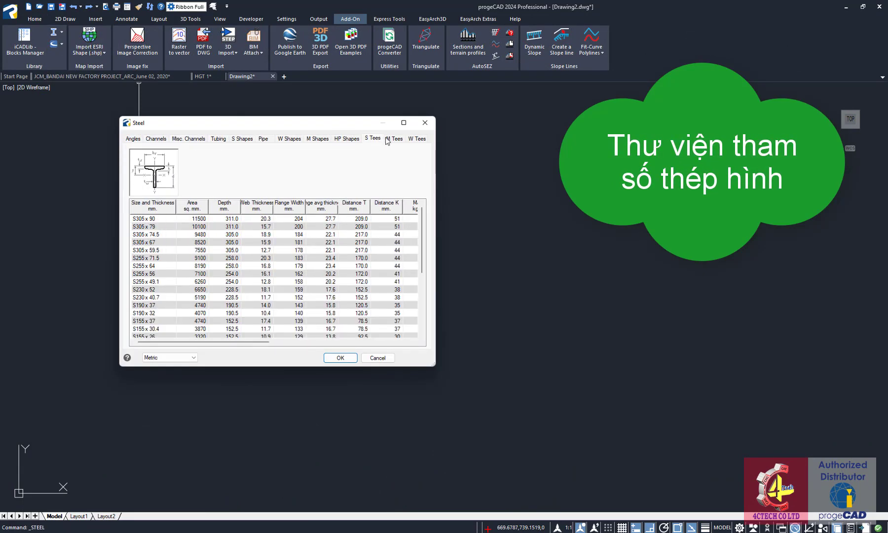
pyautogui.click(417, 140)
pyautogui.click(240, 139)
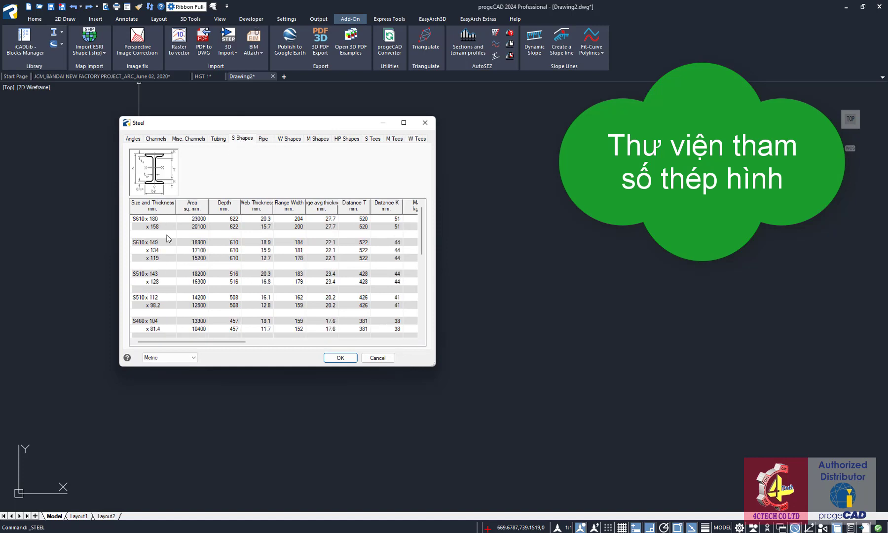
pyautogui.doubleClick(169, 221)
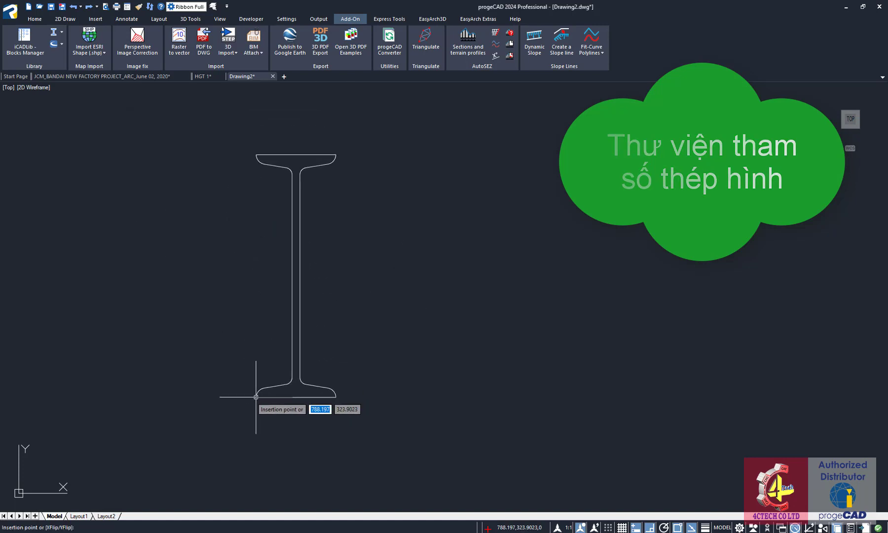
pyautogui.click(256, 397)
pyautogui.click(448, 389)
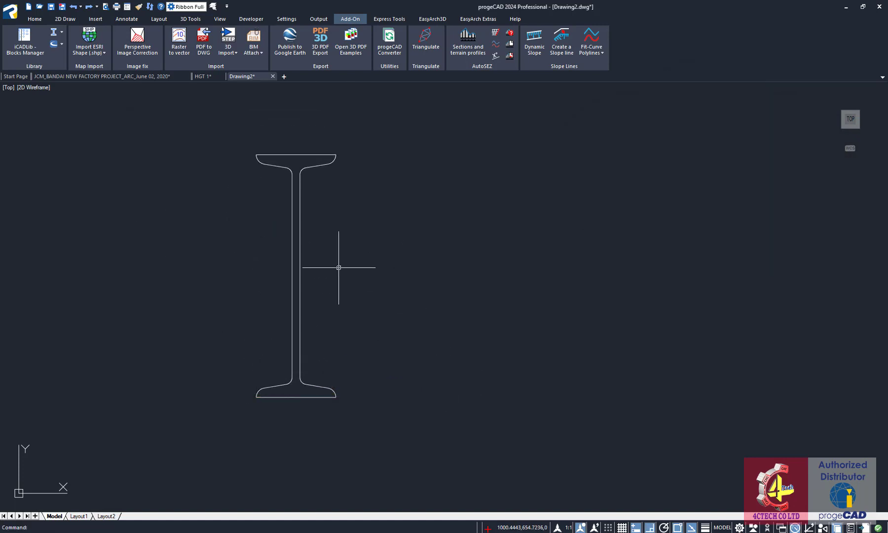
# Step: Place a small C-stud profile from the Studs/Joists/Track library
pyautogui.click(61, 35)
pyautogui.click(79, 70)
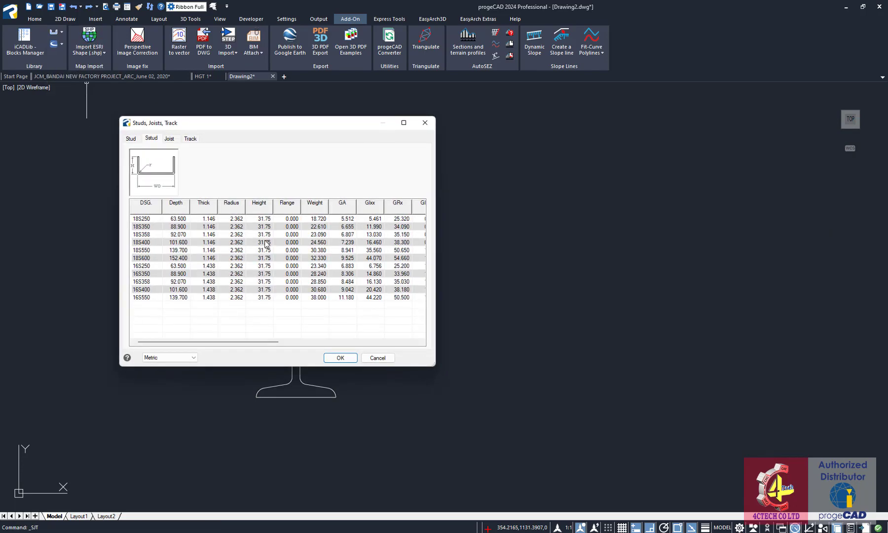
pyautogui.click(169, 141)
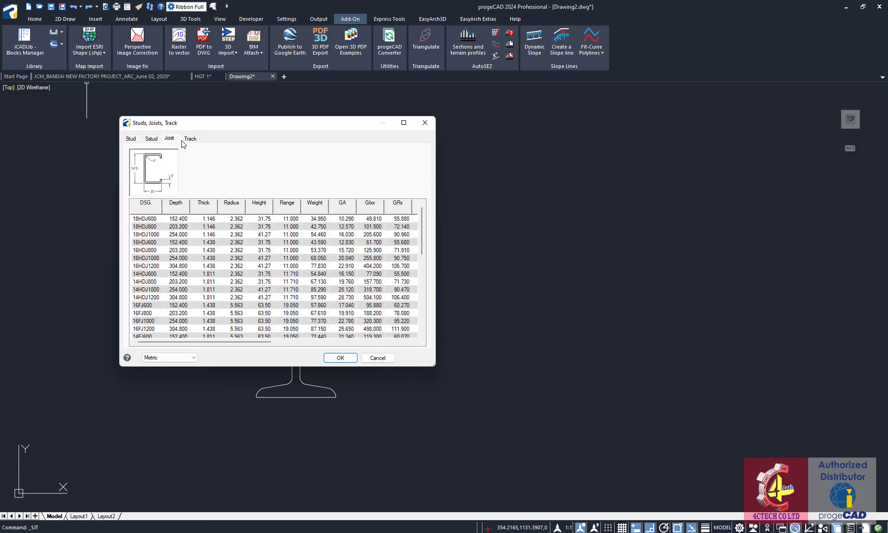
pyautogui.click(131, 139)
pyautogui.doubleClick(175, 220)
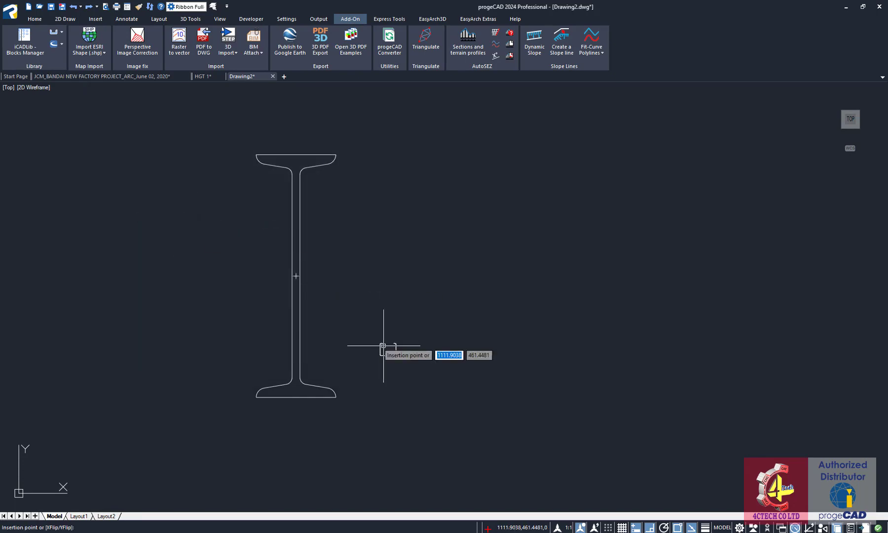
pyautogui.click(414, 366)
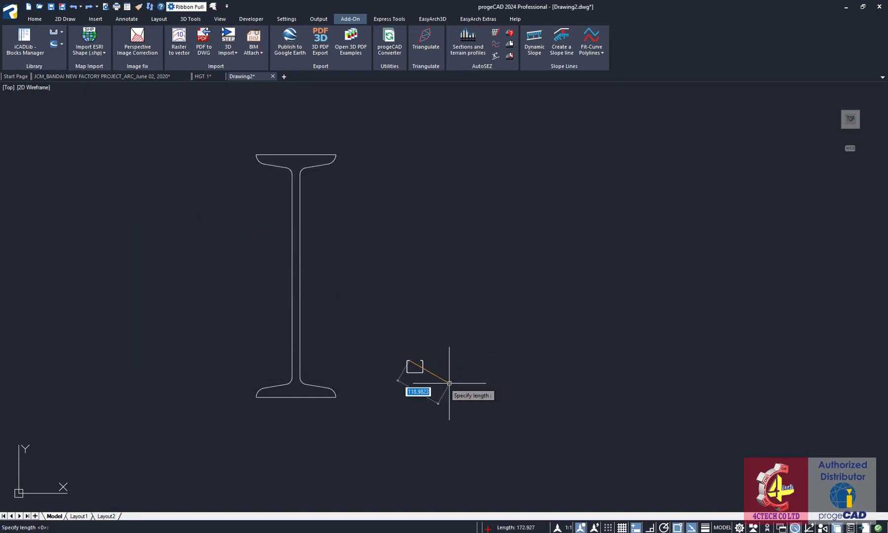
pyautogui.scroll(5, 421, 374)
pyautogui.scroll(5, 407, 361)
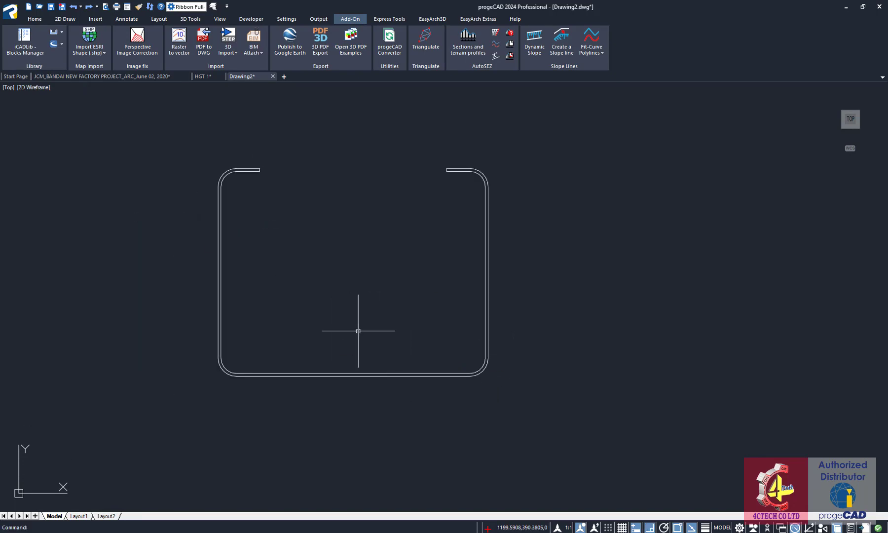
# Step: Place a TJI wood joist profile from the Wood library beside the I-section
pyautogui.click(61, 33)
pyautogui.click(81, 92)
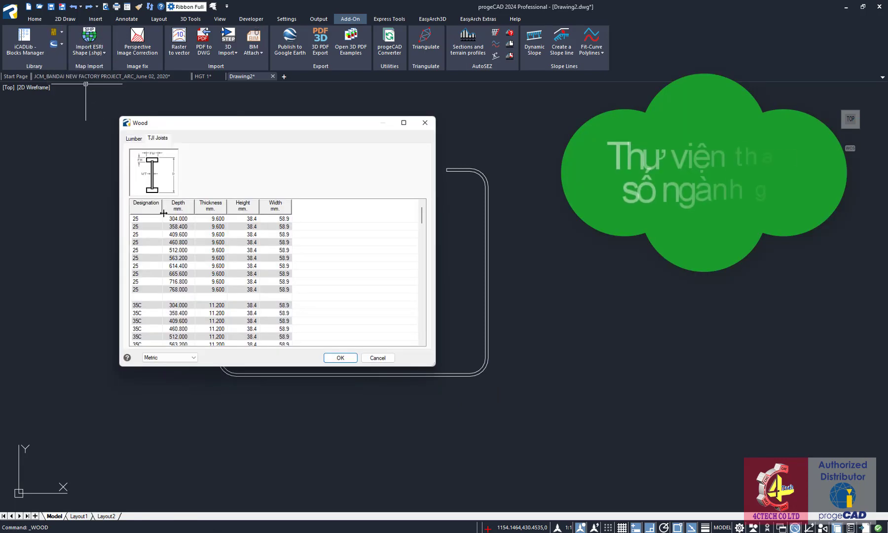
pyautogui.click(134, 139)
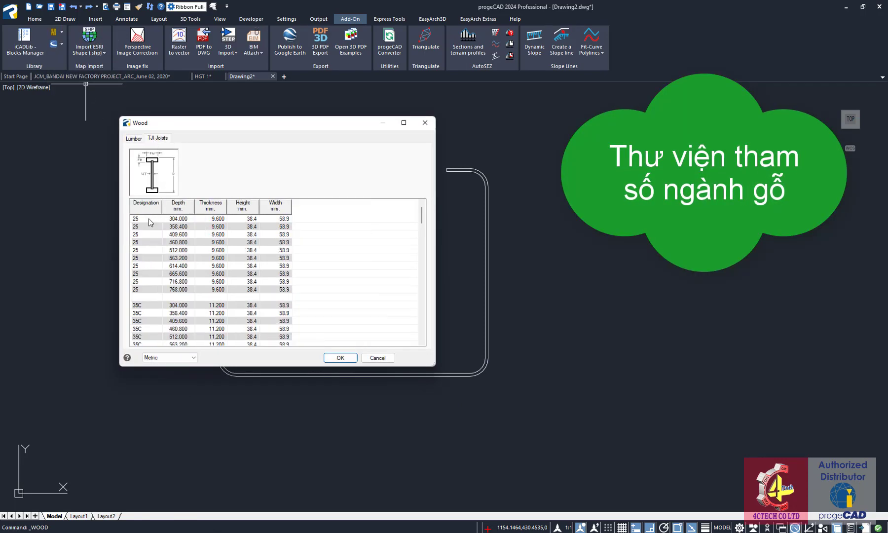
pyautogui.doubleClick(150, 222)
pyautogui.scroll(-3, 331, 372)
pyautogui.scroll(-2, 395, 384)
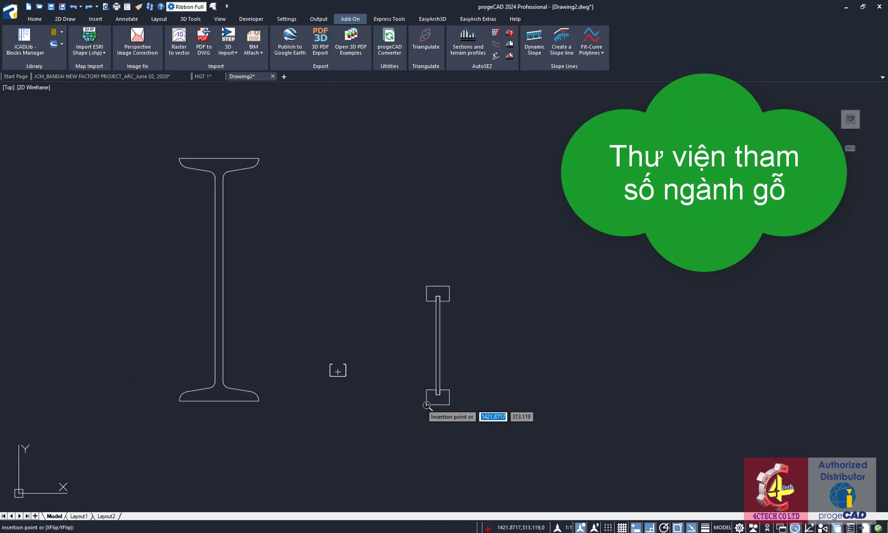
pyautogui.click(396, 383)
pyautogui.press('Return')
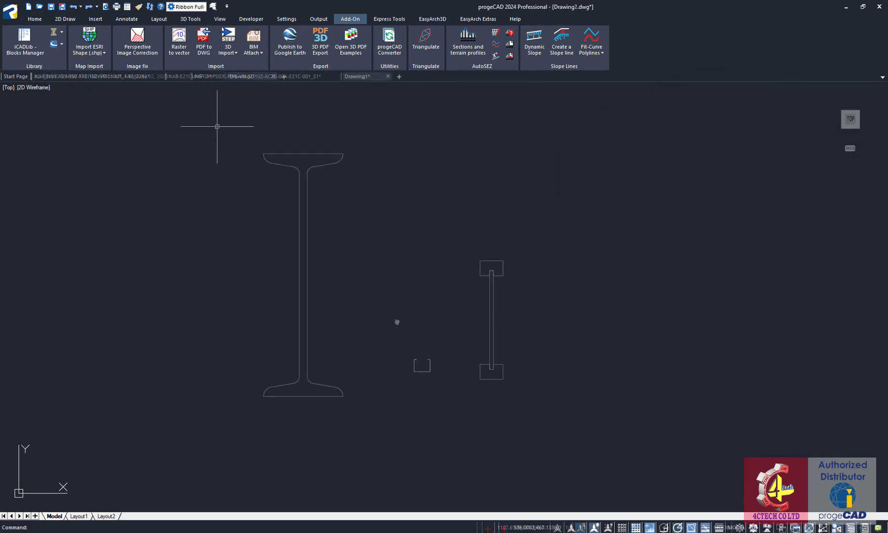
# Step: Convert the pipe drawing PDF from Downloads into a progeCAD drawing
pyautogui.click(204, 42)
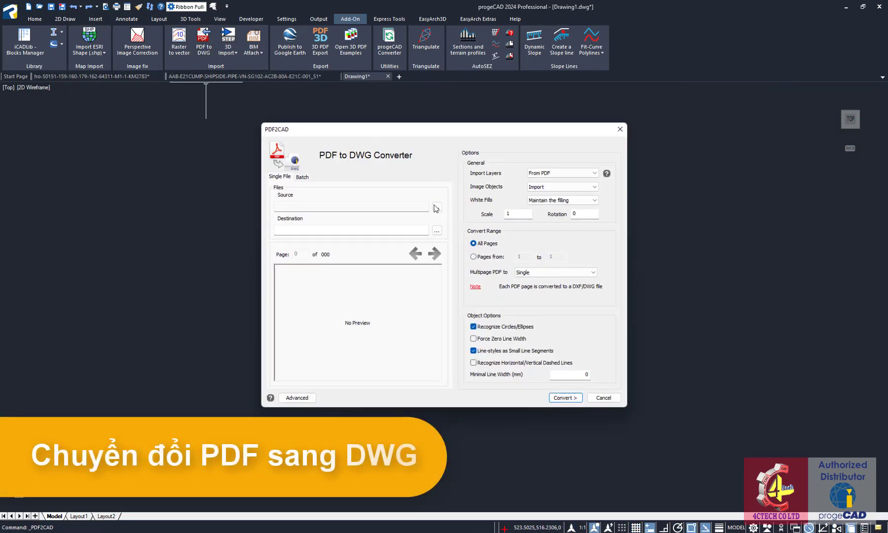
pyautogui.click(437, 207)
pyautogui.click(409, 228)
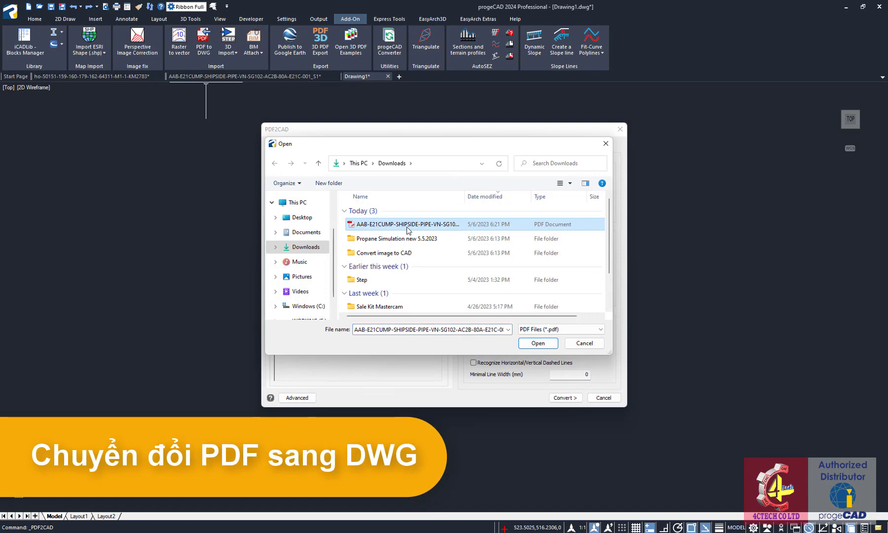
pyautogui.click(532, 341)
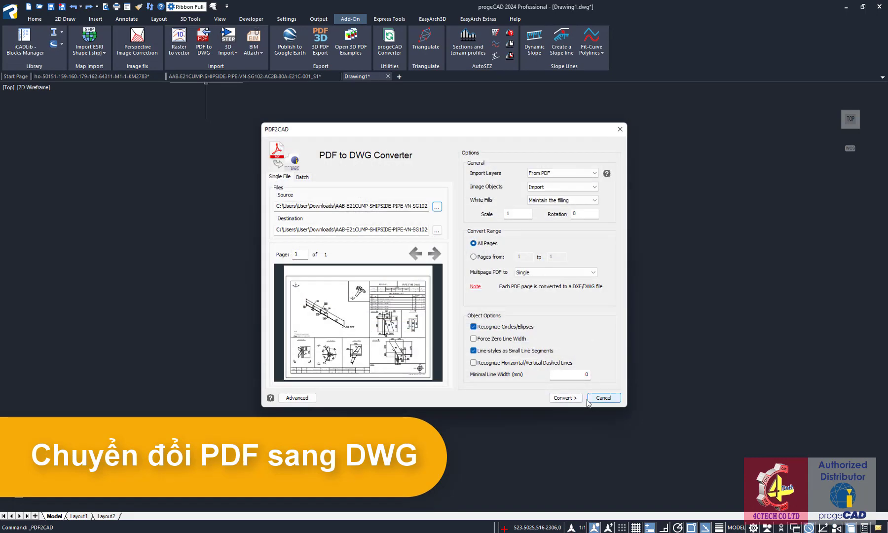
pyautogui.click(571, 401)
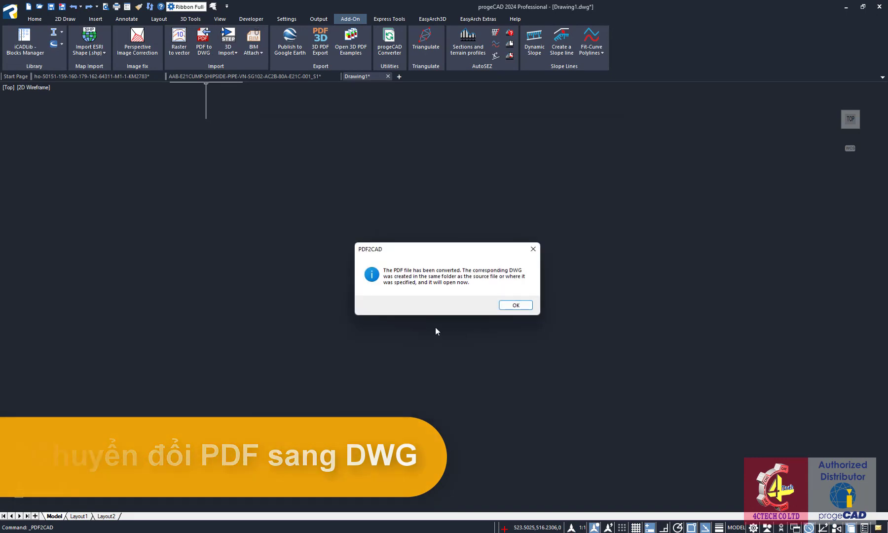
pyautogui.click(513, 304)
# Step: Set every object of the converted drawing to ByBlock colour
pyautogui.scroll(-2, 325, 283)
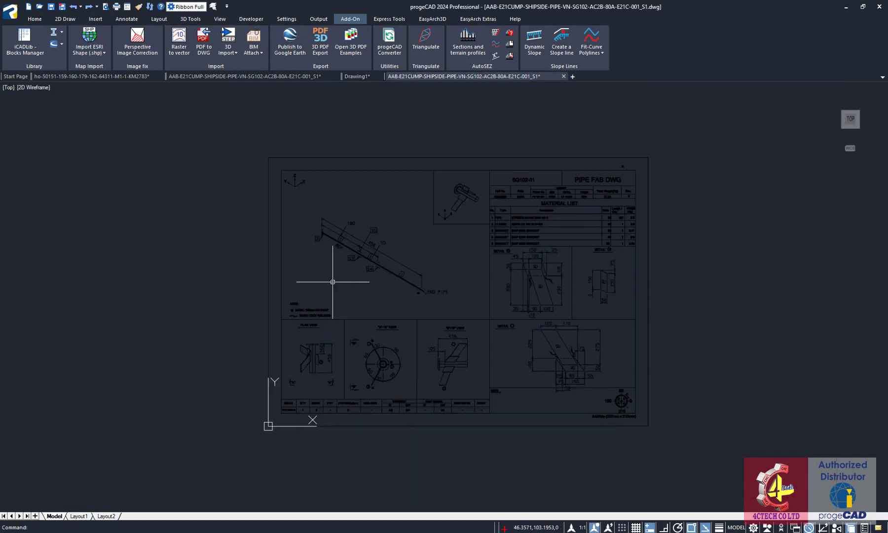
pyautogui.moveTo(234, 123); pyautogui.dragTo(699, 417)
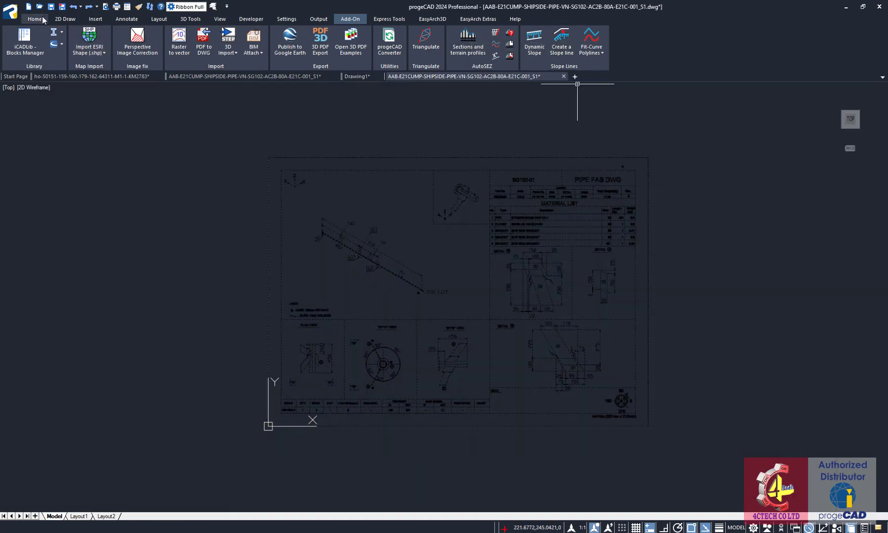
pyautogui.click(35, 19)
pyautogui.click(631, 31)
pyautogui.click(612, 46)
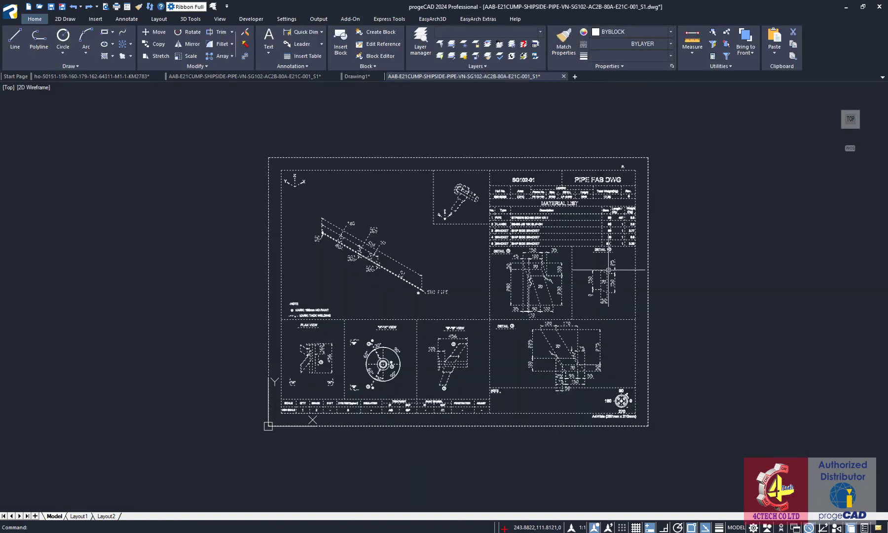
pyautogui.press('Escape')
# Step: Widen the flange description text in the material list so it fits on one line
pyautogui.scroll(2, 562, 315)
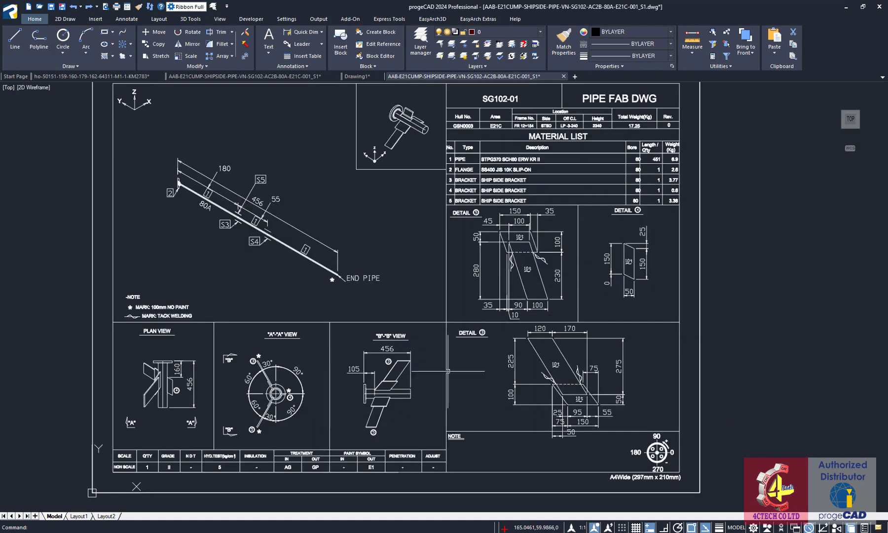
pyautogui.scroll(4, 338, 469)
pyautogui.scroll(-4, 337, 468)
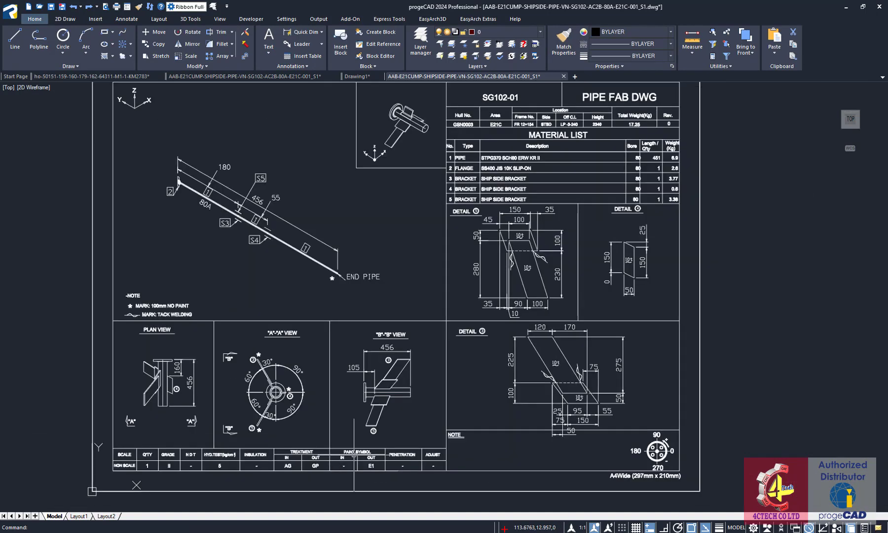
pyautogui.scroll(4, 521, 143)
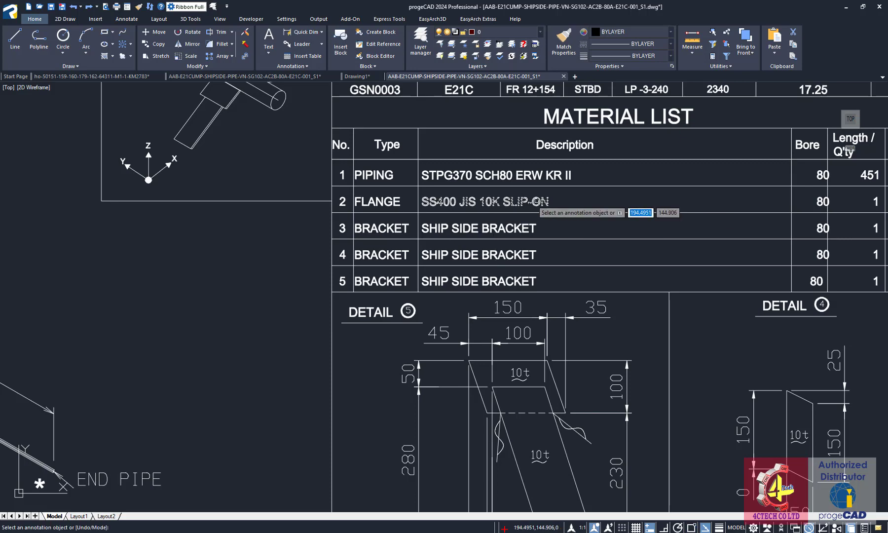
pyautogui.doubleClick(534, 204)
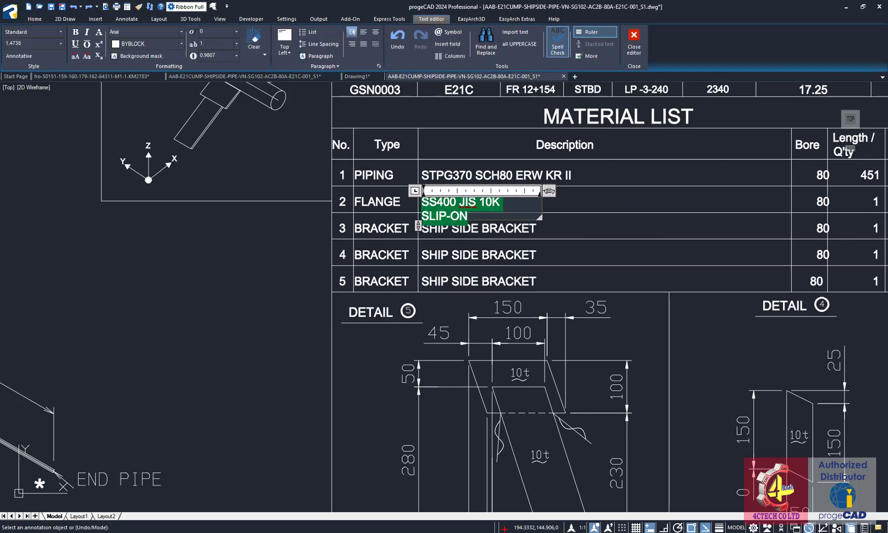
pyautogui.moveTo(548, 191); pyautogui.dragTo(617, 190)
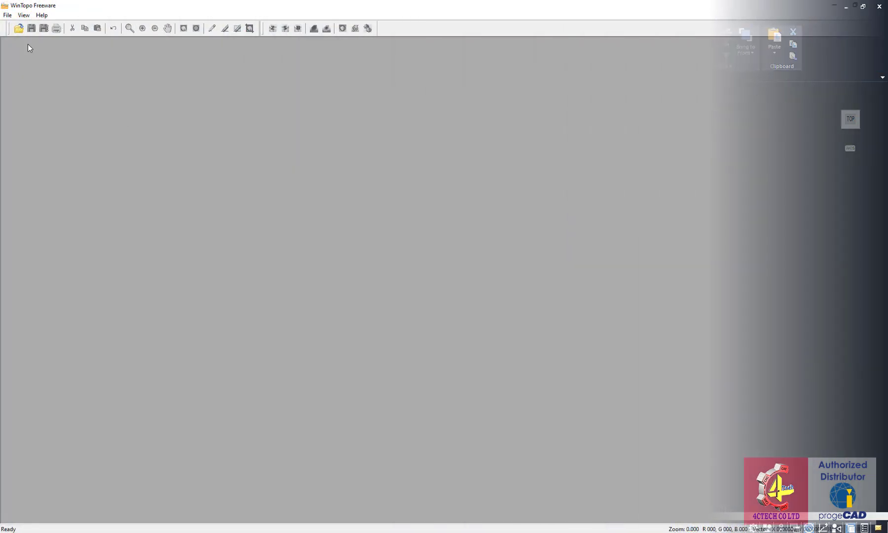
# Step: Open the scanned spoon drawing Scan3.JPG
pyautogui.click(18, 28)
pyautogui.scroll(-3, 306, 187)
pyautogui.click(309, 193)
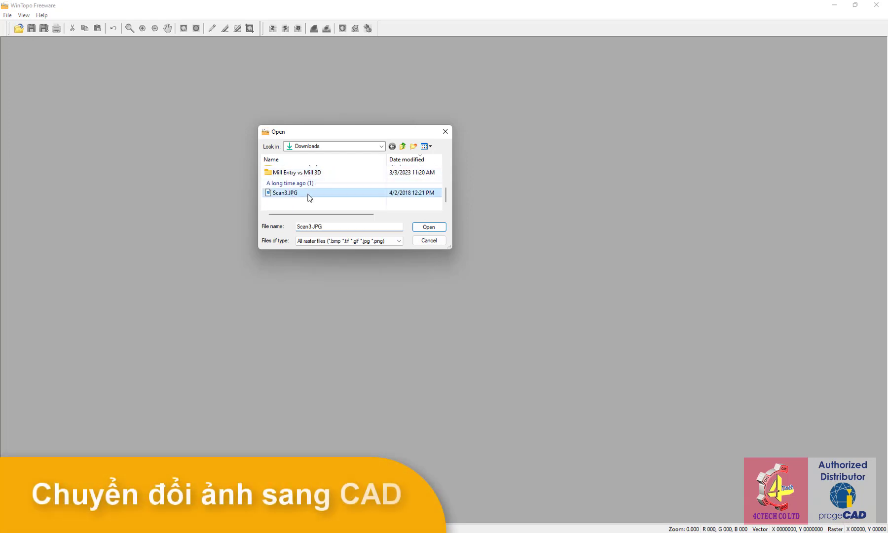
pyautogui.click(418, 227)
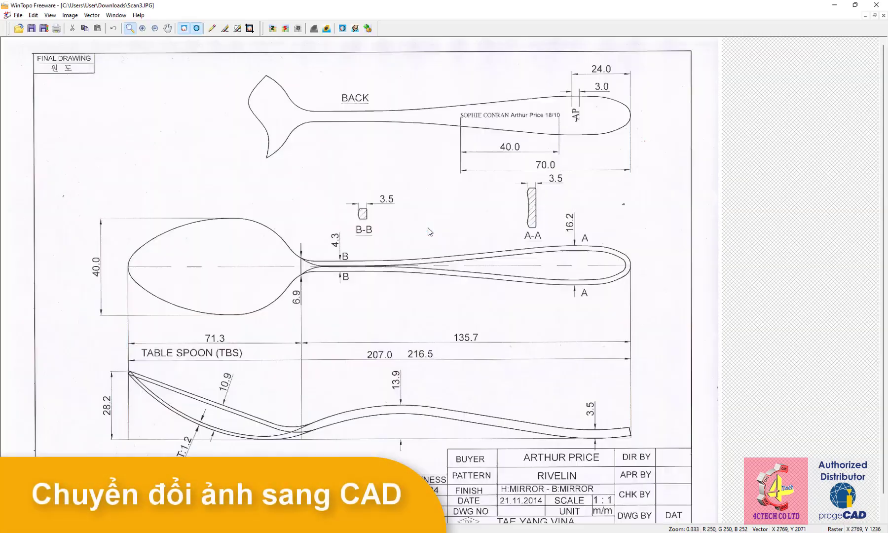
# Step: Vectorise the scan with Stentiford thinning and inspect the traced lines at the spoon neck
pyautogui.click(367, 29)
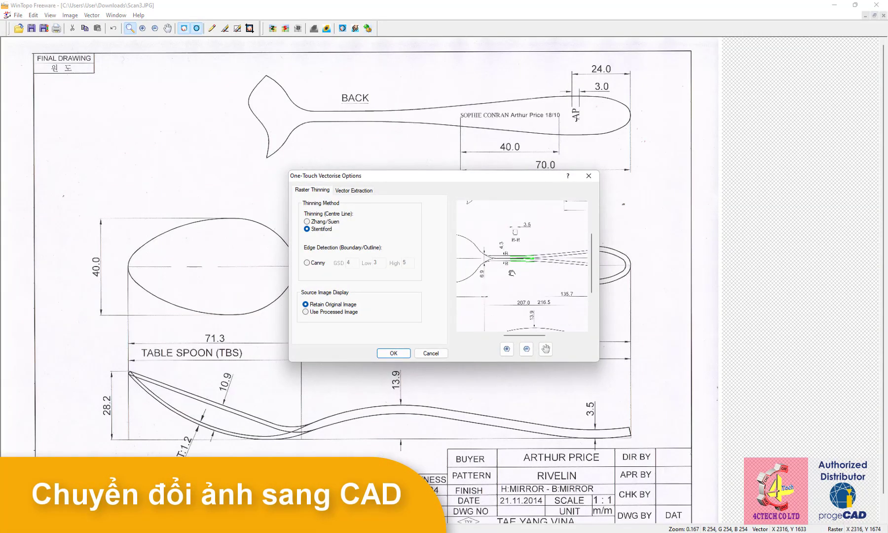
pyautogui.moveTo(507, 273); pyautogui.dragTo(491, 237)
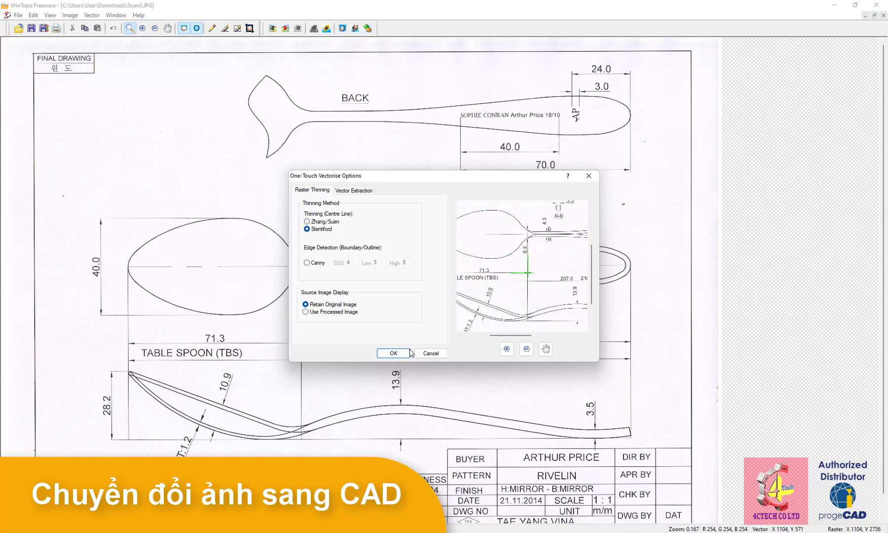
pyautogui.click(393, 353)
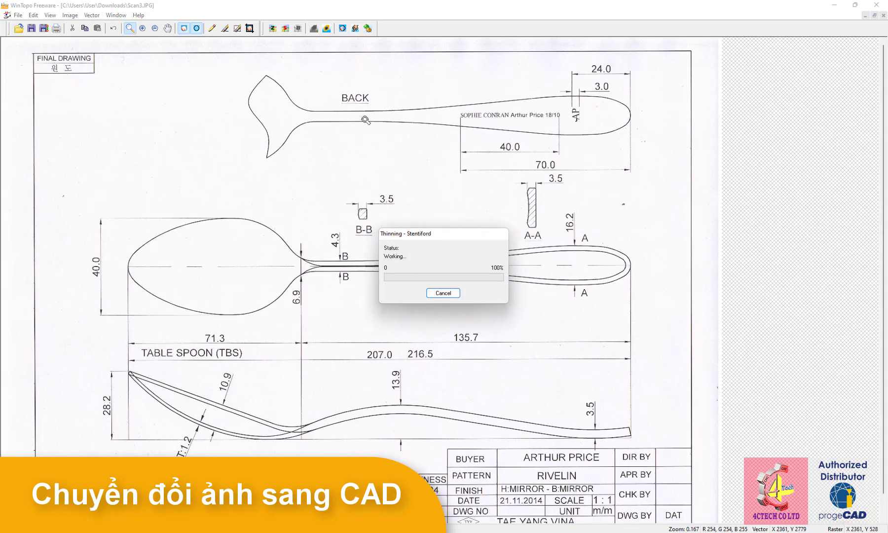
pyautogui.scroll(5, 272, 239)
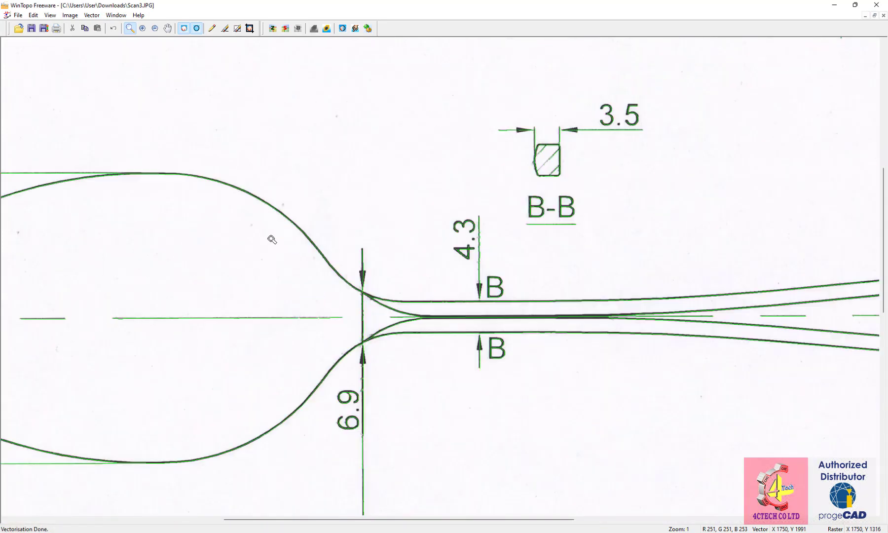
pyautogui.scroll(1, 272, 239)
pyautogui.moveTo(279, 238); pyautogui.dragTo(440, 205, button='middle')
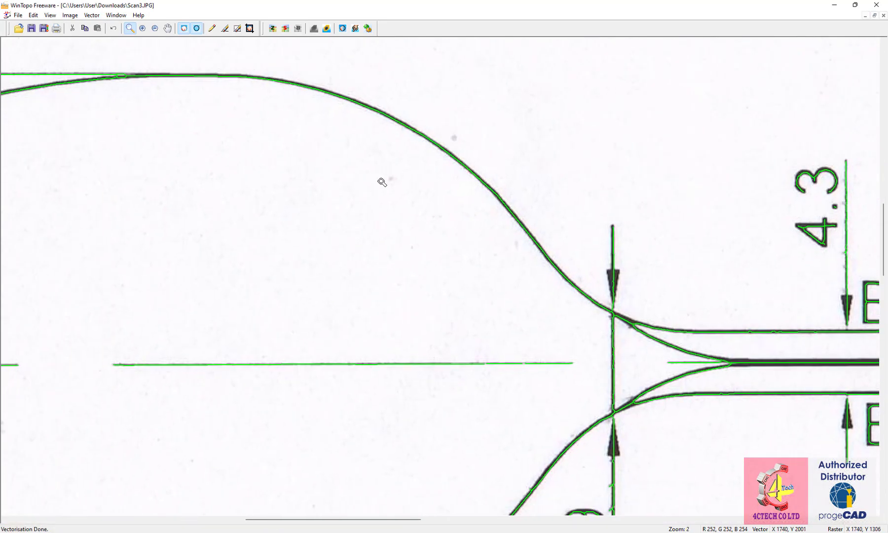
# Step: Save the vectors as AutoCAD DXF file Scan3.dxf and locate it in Downloads
pyautogui.click(44, 29)
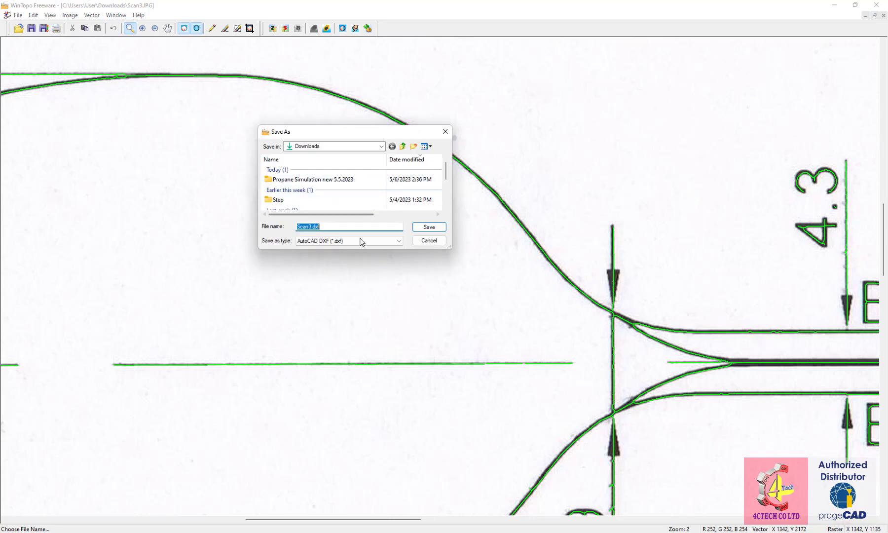
pyautogui.click(428, 228)
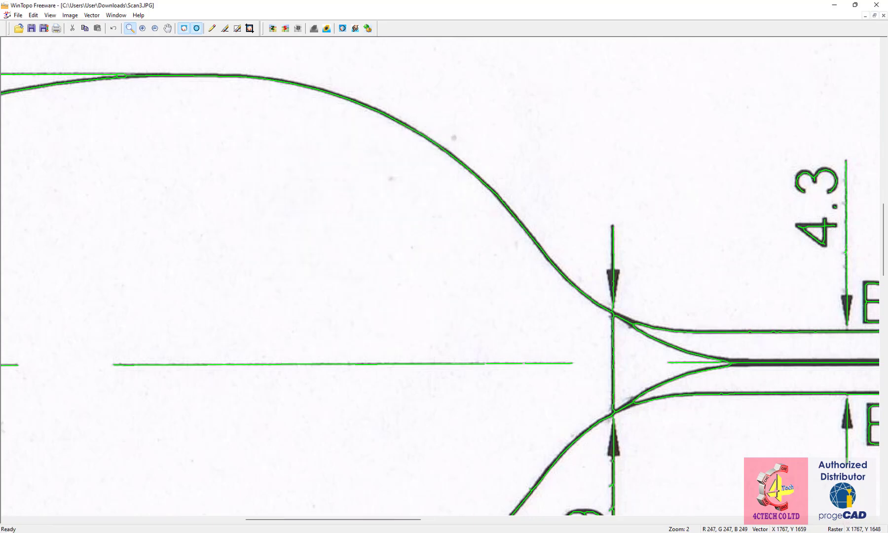
pyautogui.click(452, 508)
pyautogui.click(157, 111)
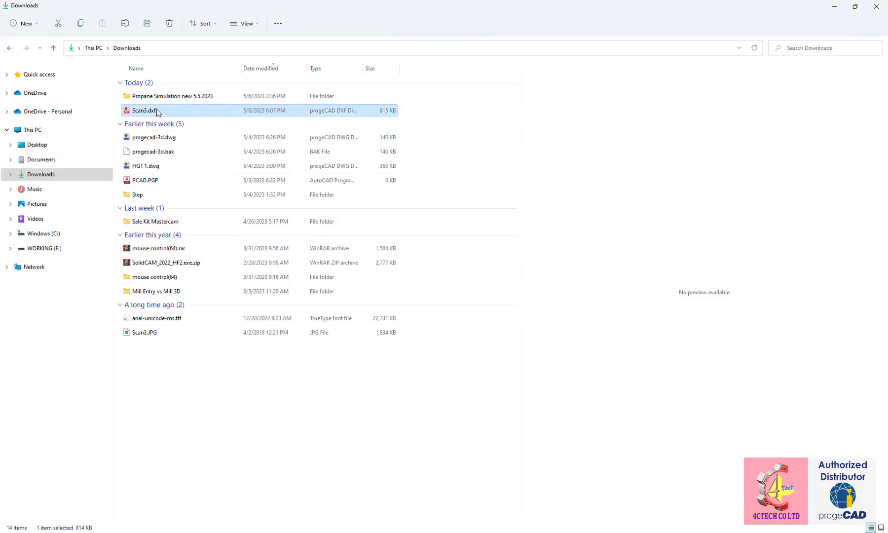
# Step: Open Scan3.dxf in progeCAD from Explorer
pyautogui.rightClick(158, 113)
pyautogui.click(185, 140)
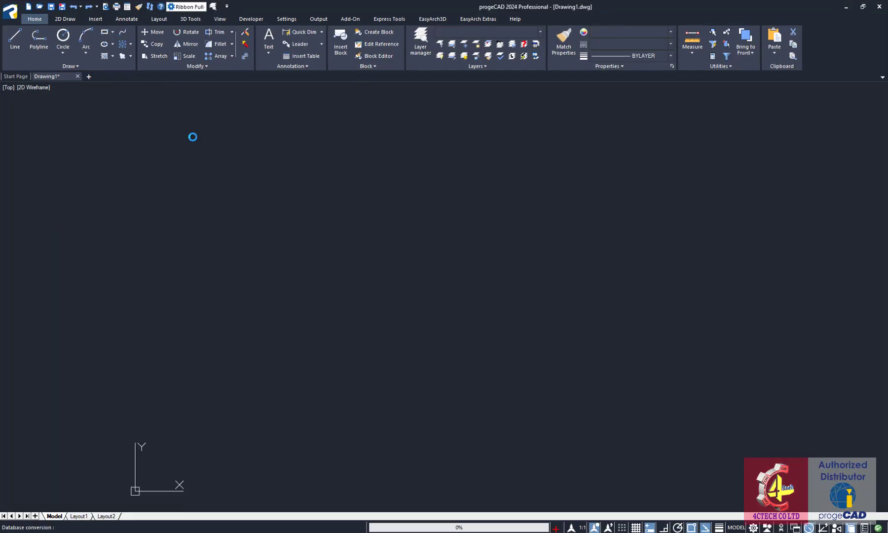
pyautogui.scroll(-5, 323, 229)
# Step: Select all of the spoon drawing's objects and set their colour to white
pyautogui.click(477, 315)
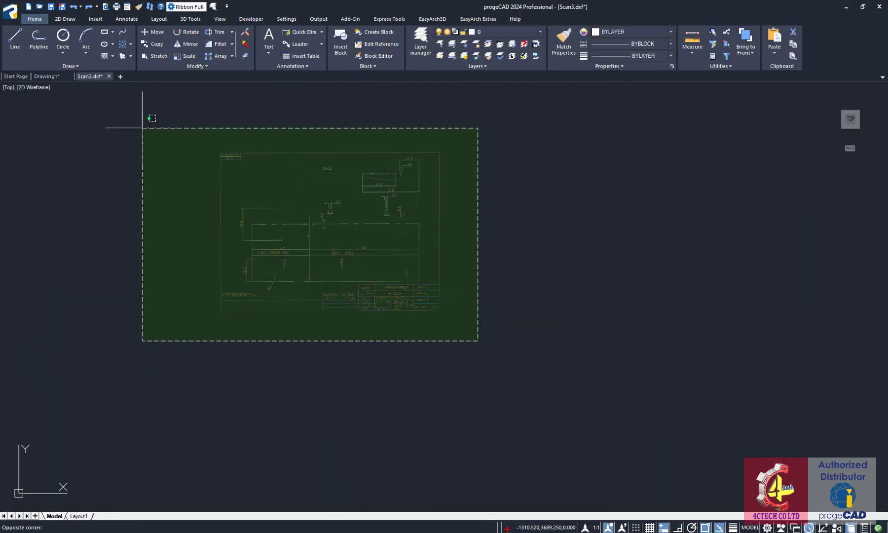
pyautogui.click(144, 127)
pyautogui.click(631, 32)
pyautogui.click(610, 43)
pyautogui.scroll(2, 235, 220)
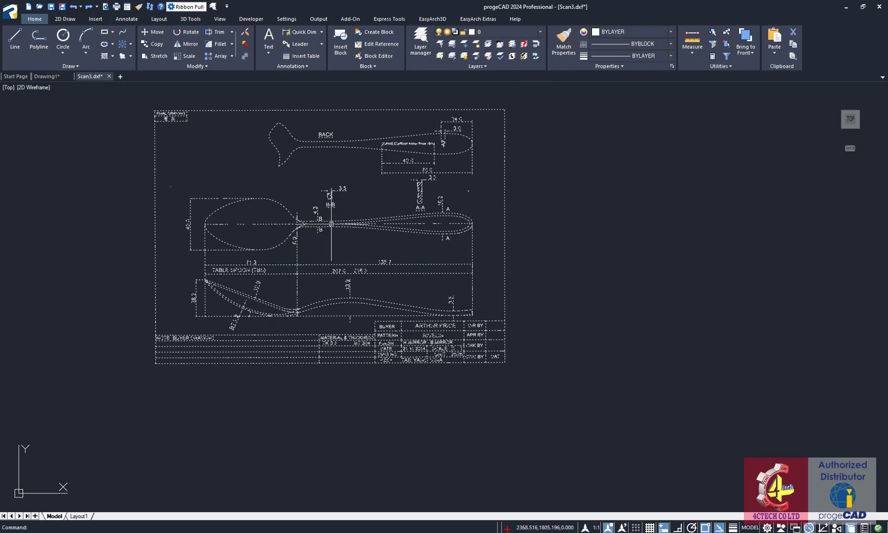
pyautogui.scroll(1, 235, 220)
pyautogui.scroll(3, 235, 220)
pyautogui.moveTo(235, 220); pyautogui.dragTo(244, 212, button='middle')
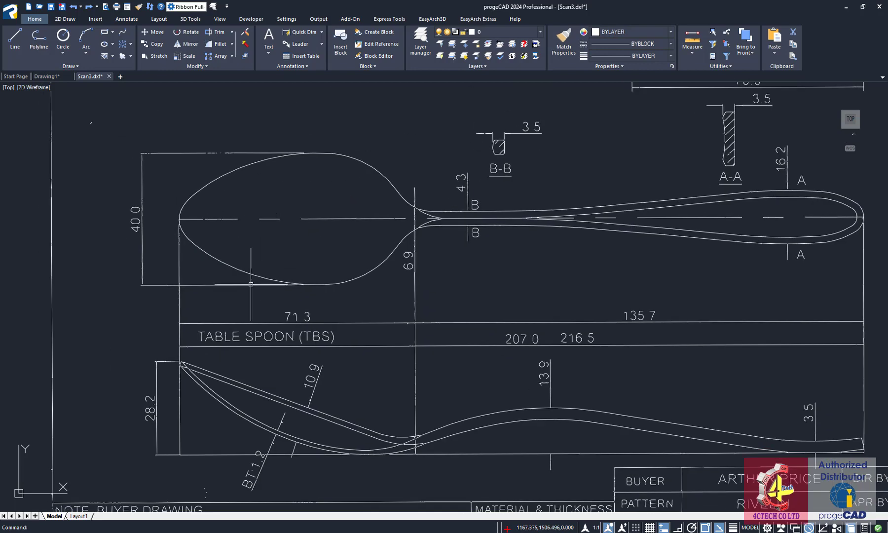
pyautogui.scroll(-2, 242, 270)
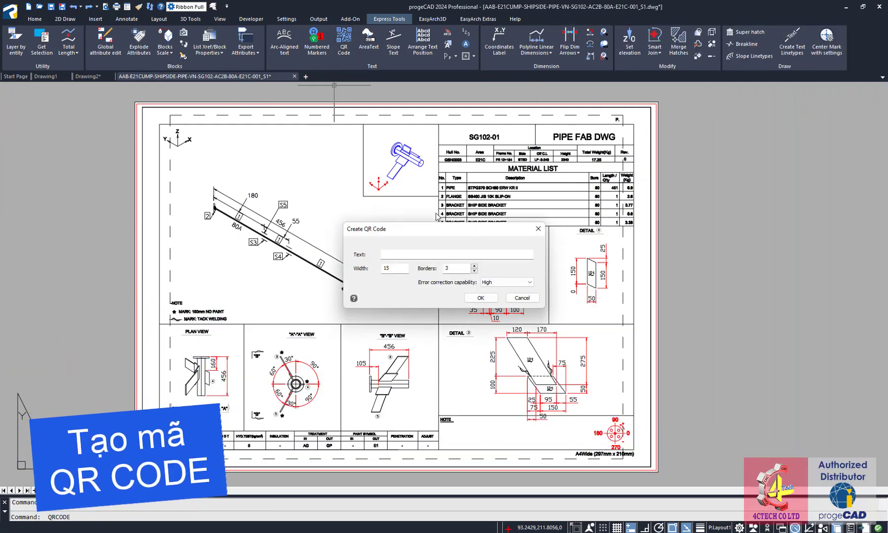
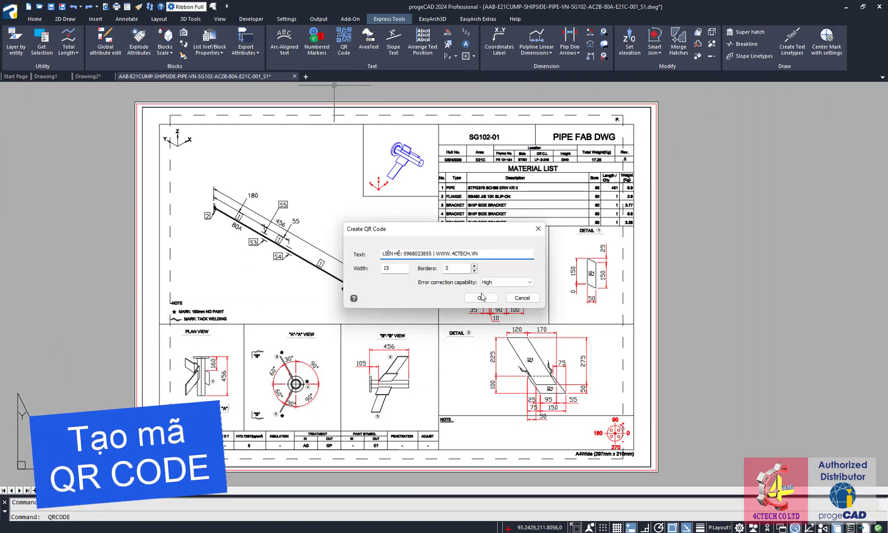
# Step: Create a QR code with the company's contact phone and website, placed below the NOTE heading
pyautogui.click(481, 297)
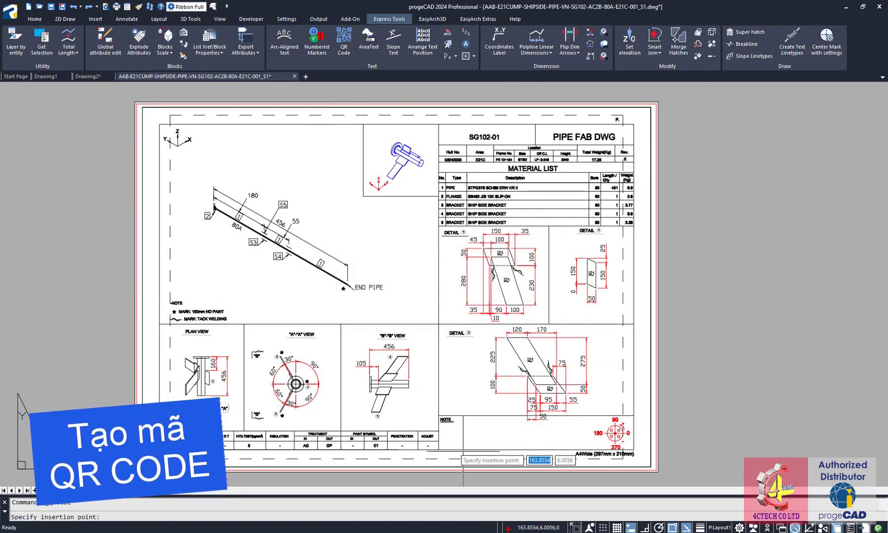
pyautogui.scroll(5, 463, 450)
pyautogui.scroll(-2, 466, 449)
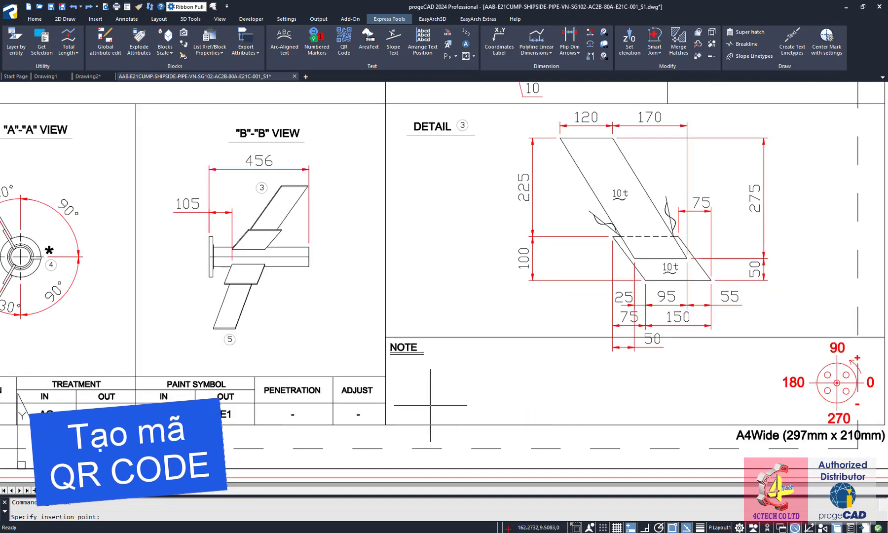
pyautogui.click(461, 387)
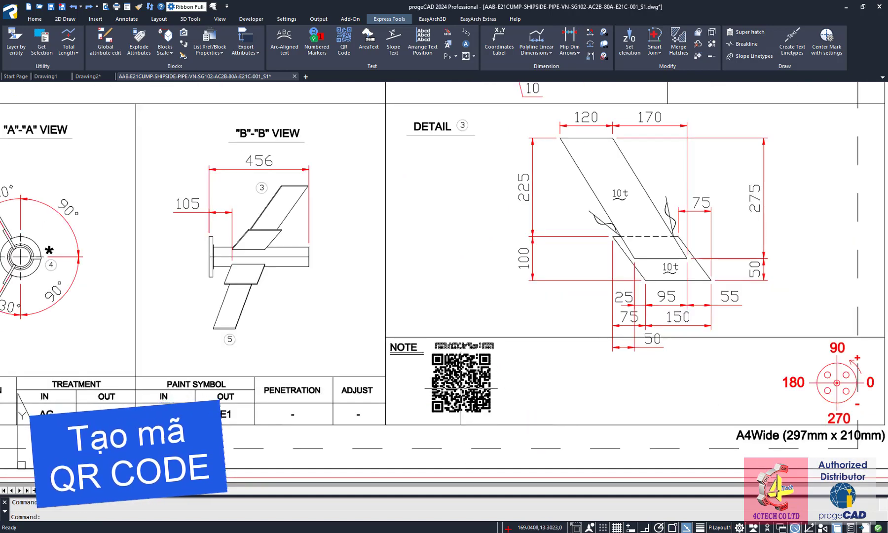
# Step: Set the print output device to progeCAD PDF Virtual Printer 2024
pyautogui.scroll(2, 522, 380)
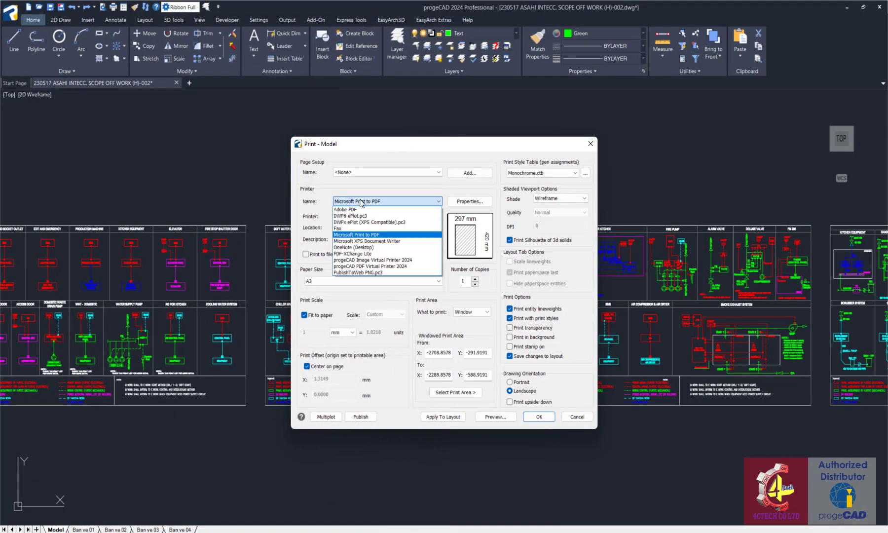
pyautogui.press('Down')
pyautogui.press('Down')
pyautogui.press('Down')
pyautogui.press('Down')
pyautogui.press('Return')
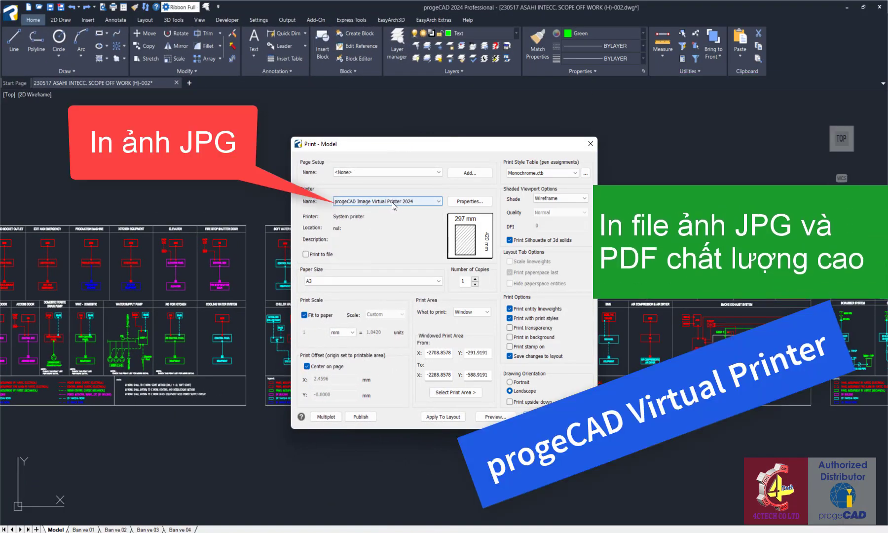
pyautogui.click(393, 203)
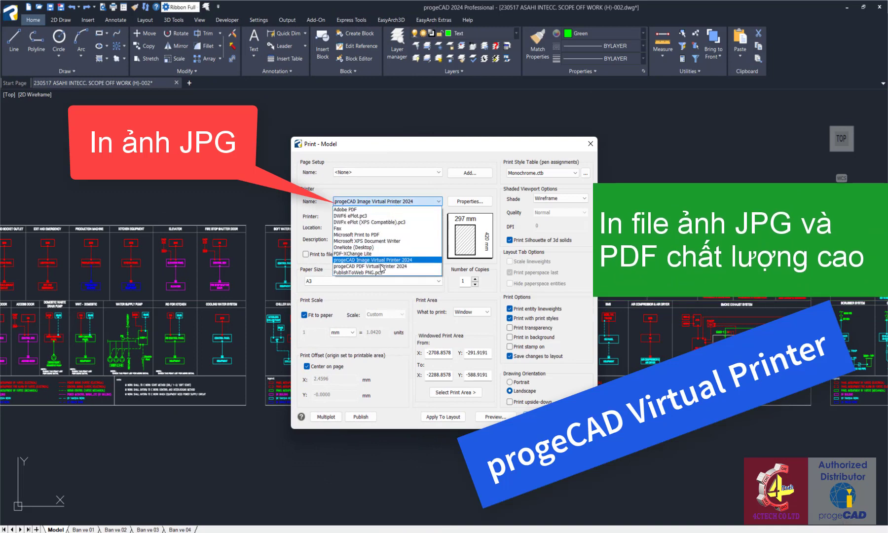
pyautogui.click(382, 266)
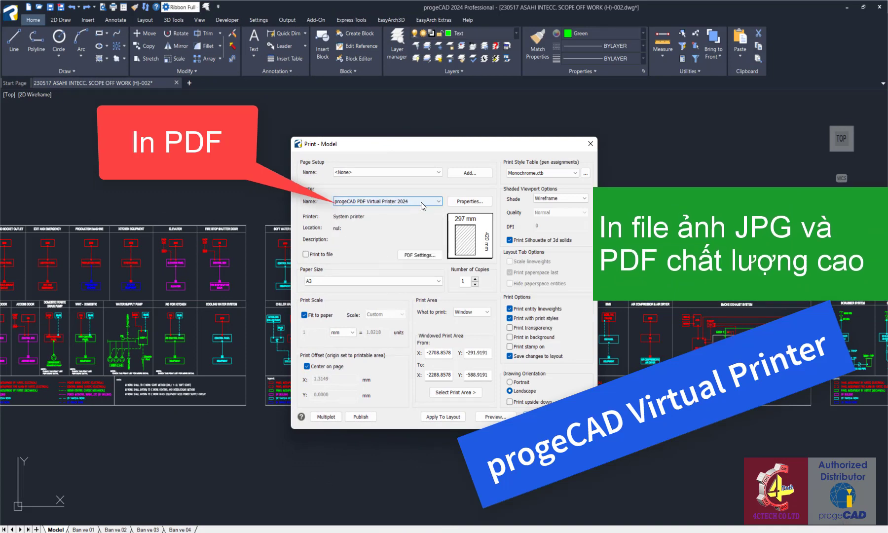
# Step: Preview the printout and zoom in twice on the Water Supply Pump area
pyautogui.click(495, 416)
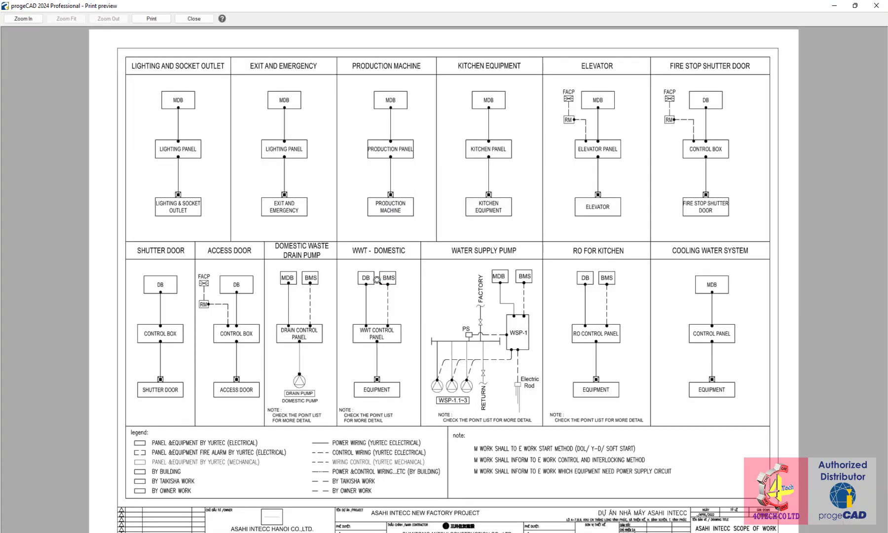
pyautogui.click(434, 285)
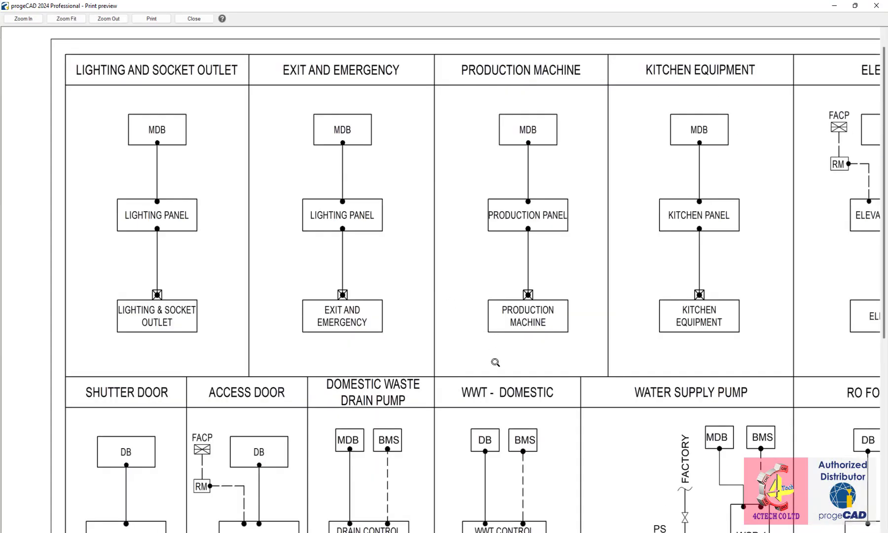
pyautogui.moveTo(495, 362); pyautogui.dragTo(373, 186)
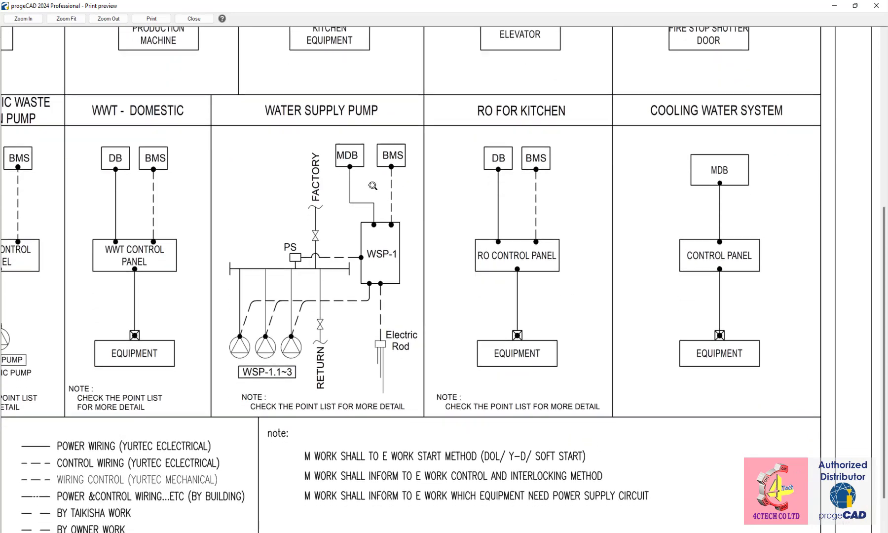
pyautogui.click(373, 185)
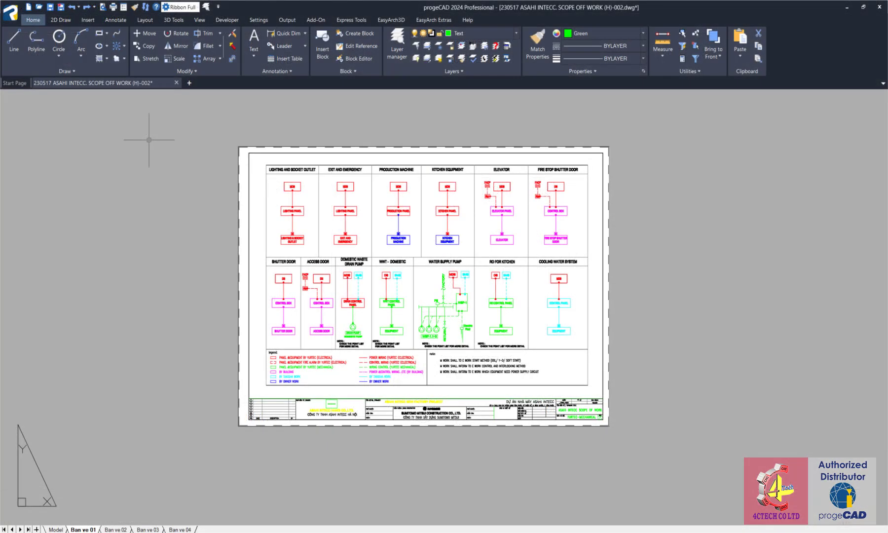
# Step: Set up PUBLISH for PDF output as a single multi-sheet file
pyautogui.write('pu')
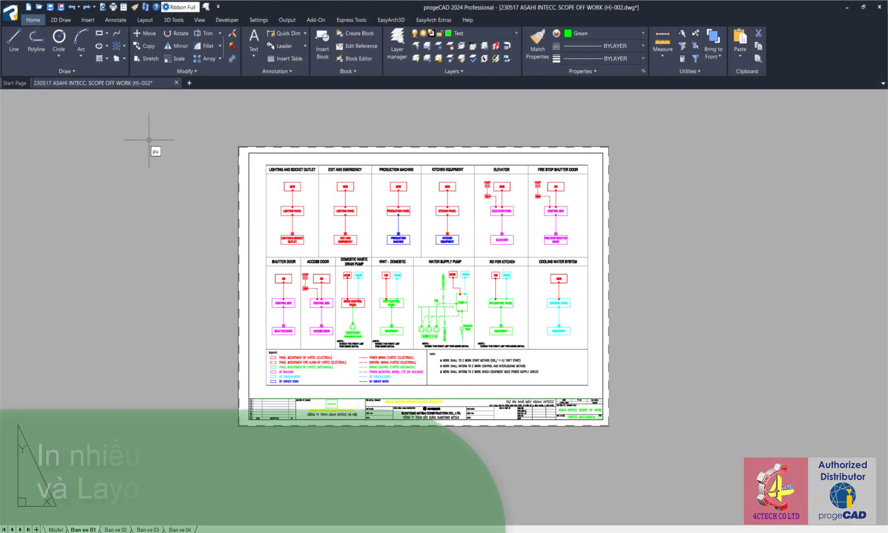
pyautogui.write('b')
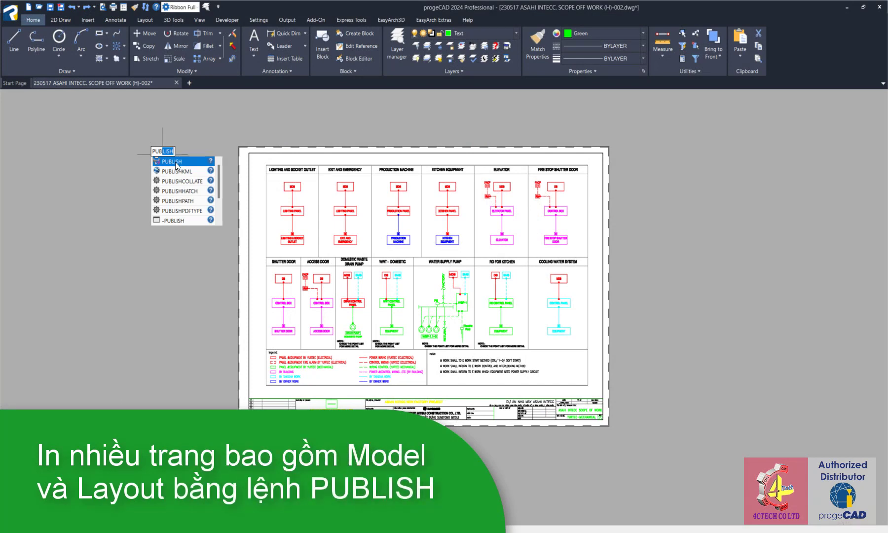
pyautogui.click(175, 163)
pyautogui.click(354, 196)
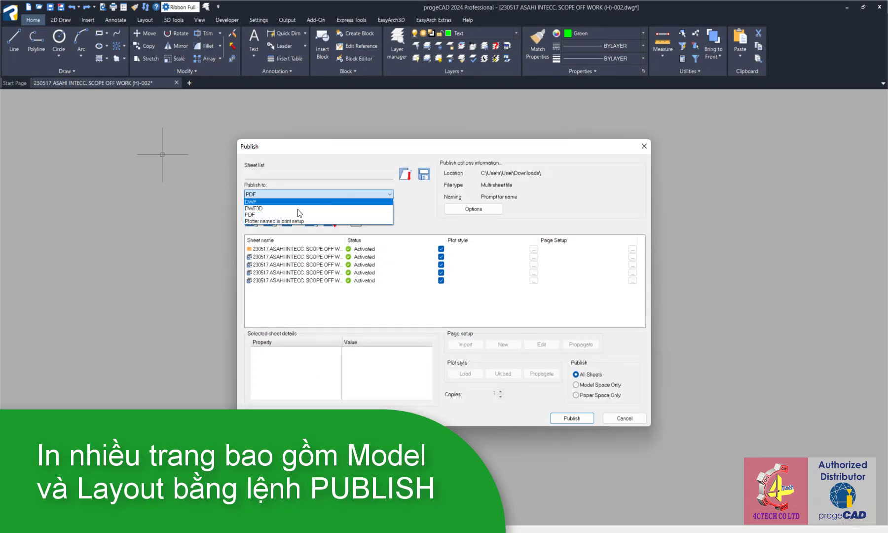
pyautogui.click(421, 228)
pyautogui.click(473, 210)
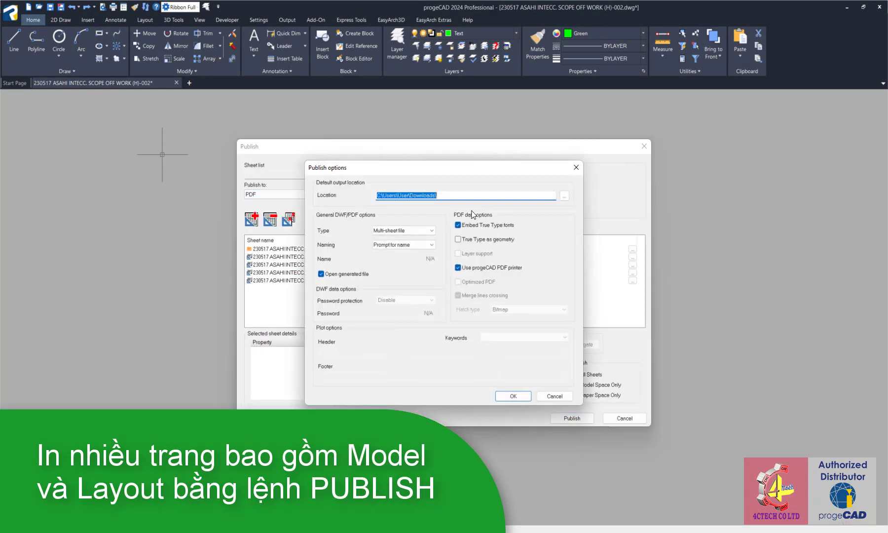
pyautogui.click(403, 231)
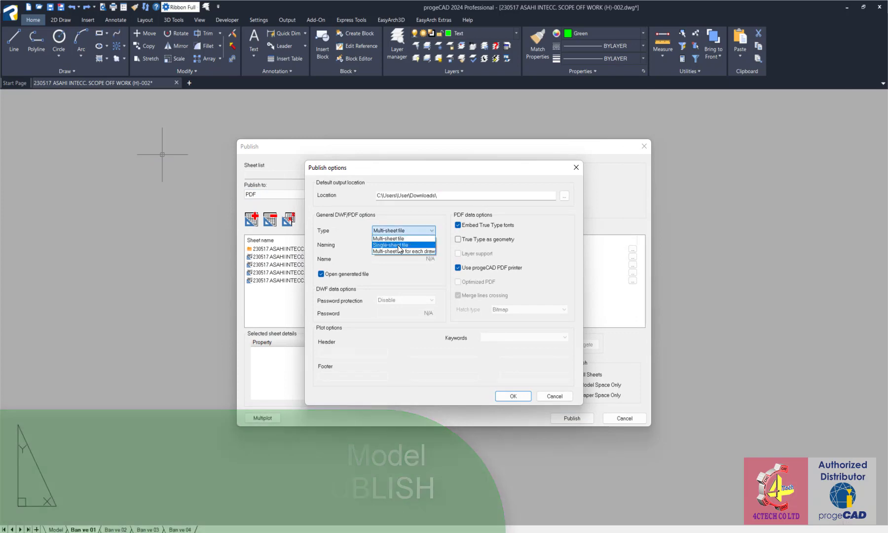
pyautogui.click(405, 239)
pyautogui.click(512, 396)
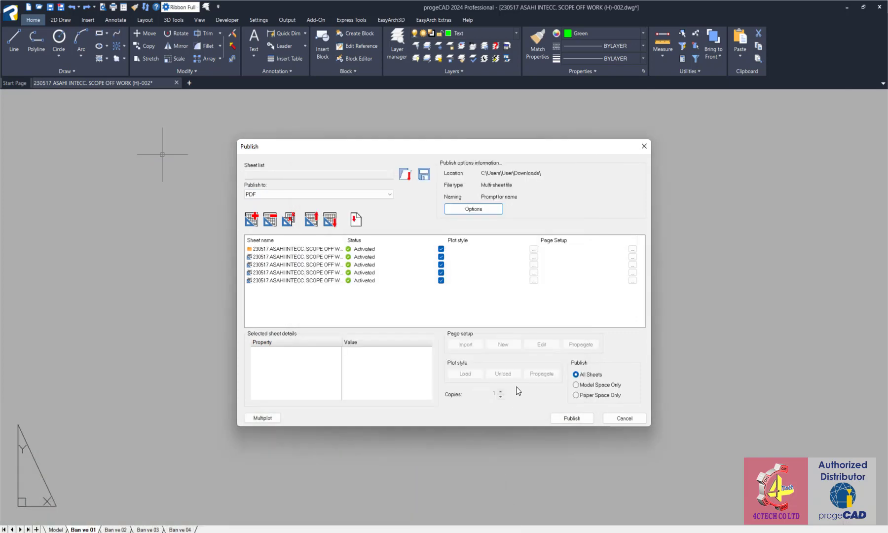
# Step: Apply the 420 x 297 mm landscape page setup to all sheets and publish to Downloads
pyautogui.click(632, 248)
pyautogui.click(676, 277)
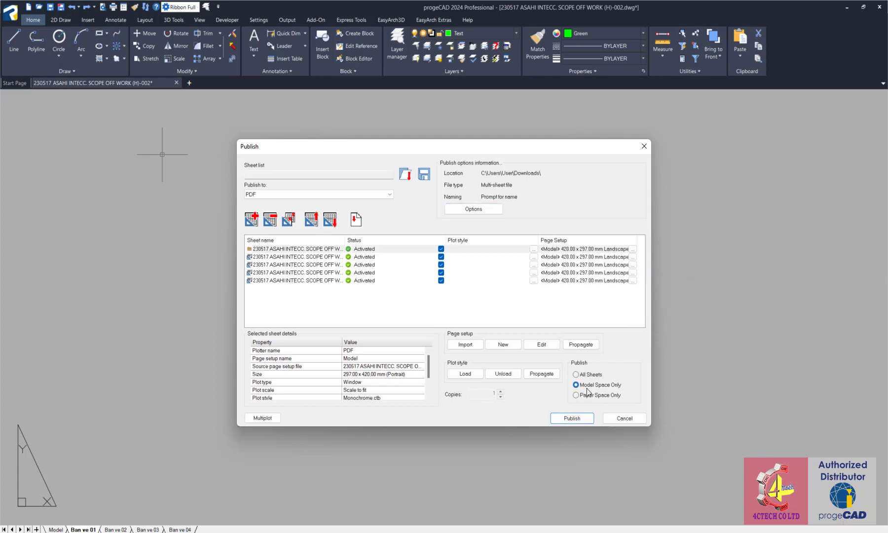
pyautogui.click(572, 419)
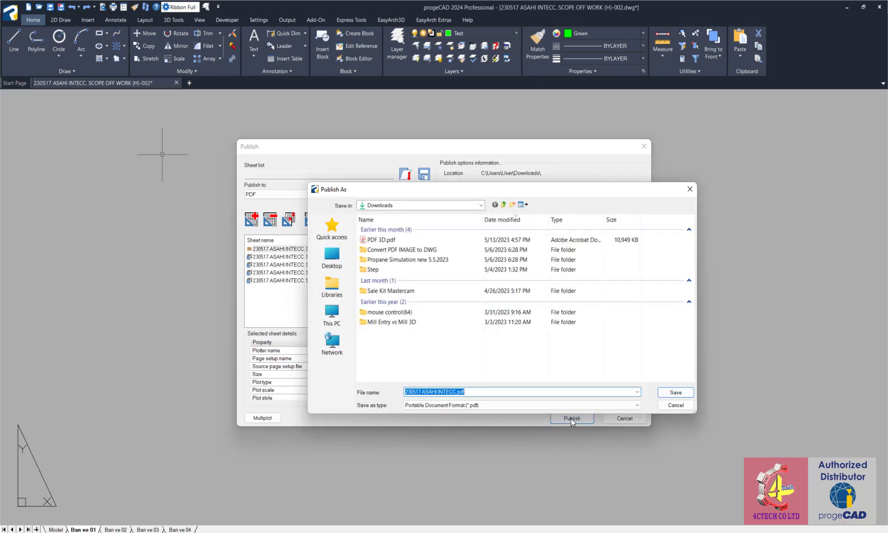
pyautogui.click(669, 393)
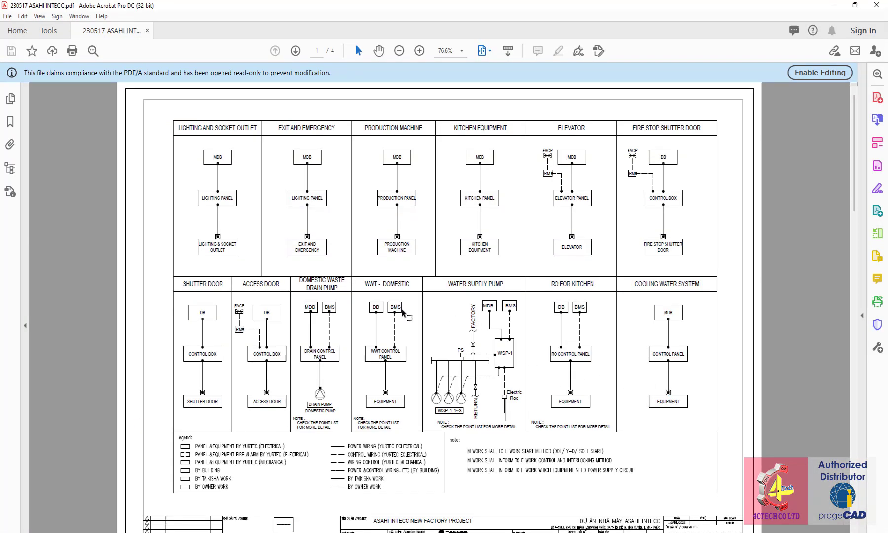
# Step: Browse the four pages of 230517 ASAHI INTECC.pdf in Acrobat
pyautogui.click(10, 99)
pyautogui.click(73, 245)
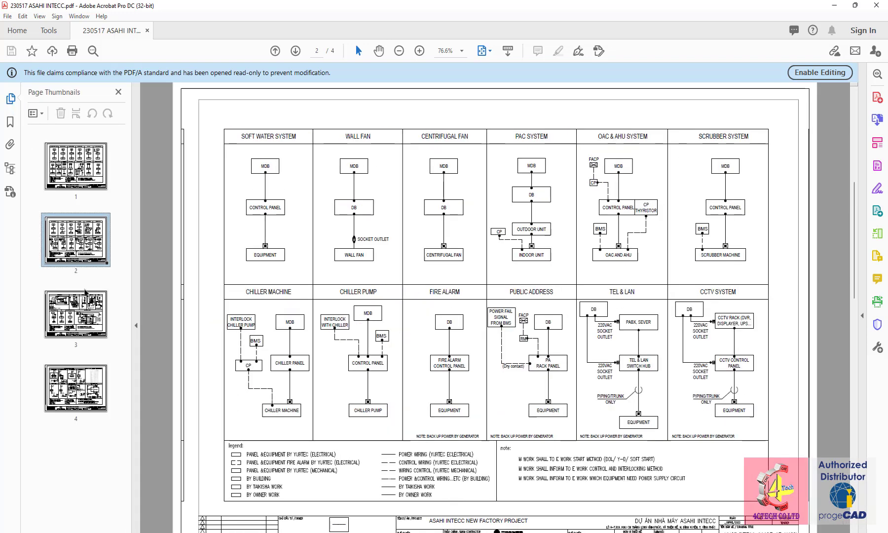
pyautogui.click(80, 317)
pyautogui.click(79, 377)
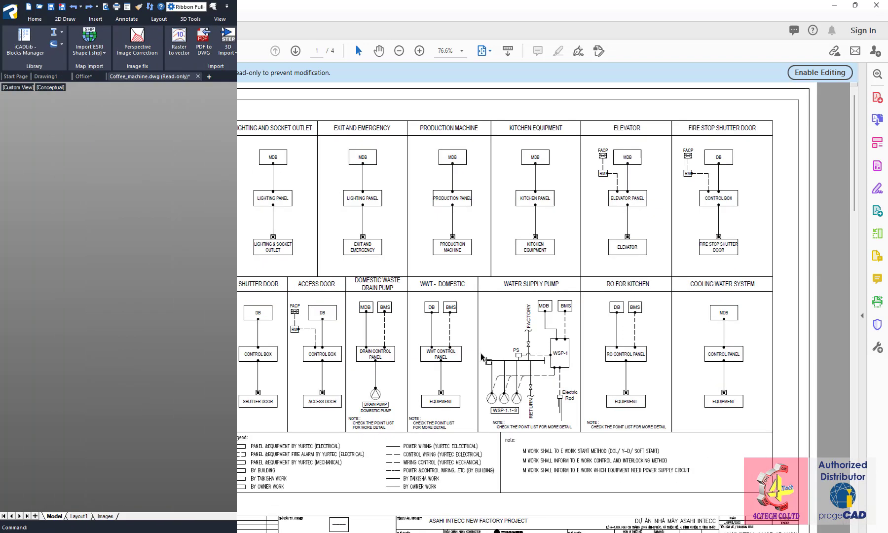
# Step: Export the coffee machine model as a 3D PDF named PDF 3D.pdf in Downloads
pyautogui.click(323, 41)
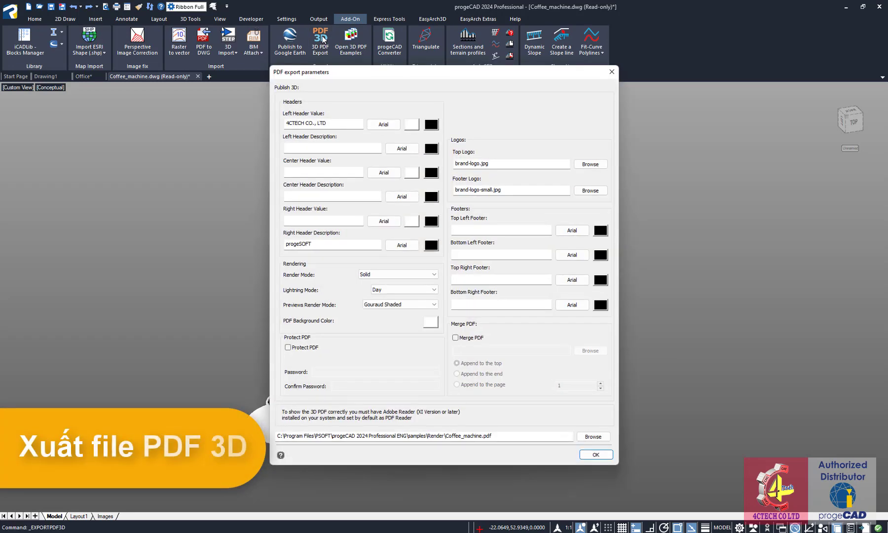
pyautogui.click(593, 436)
pyautogui.write('PDF 3D')
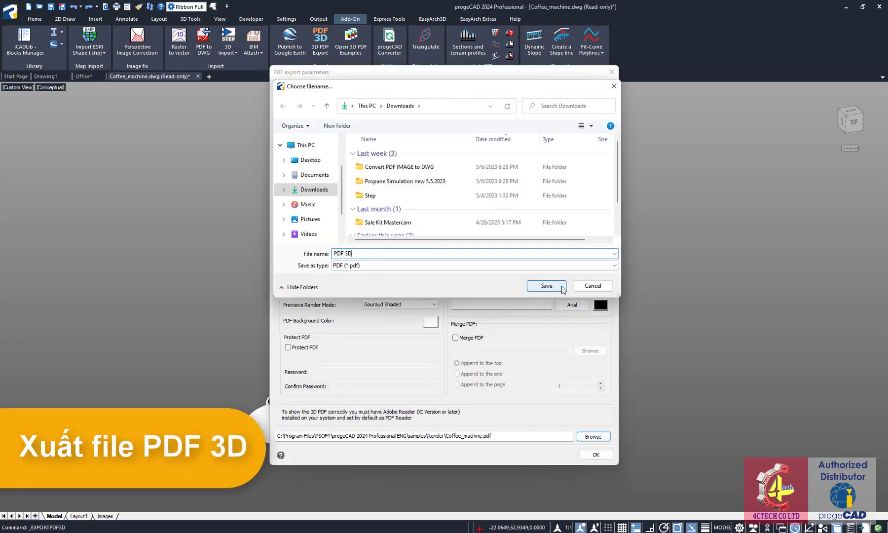
pyautogui.click(546, 285)
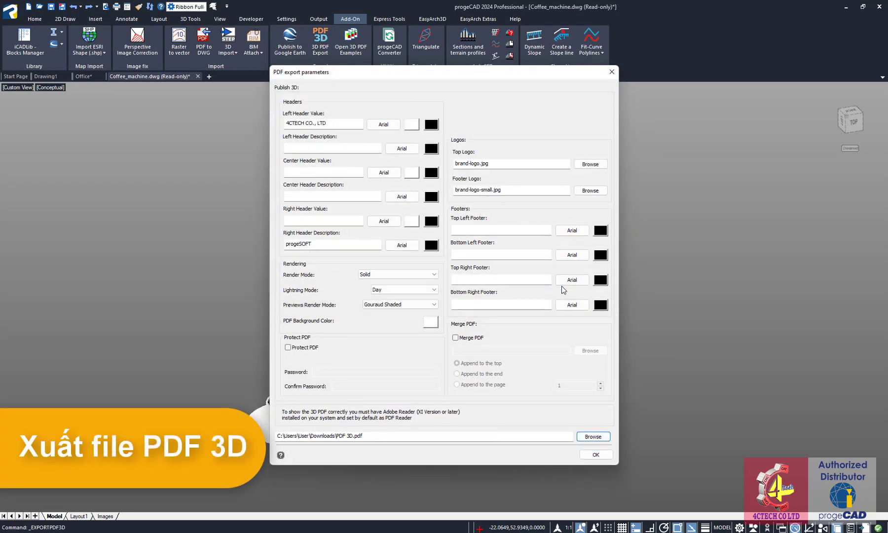
pyautogui.click(595, 454)
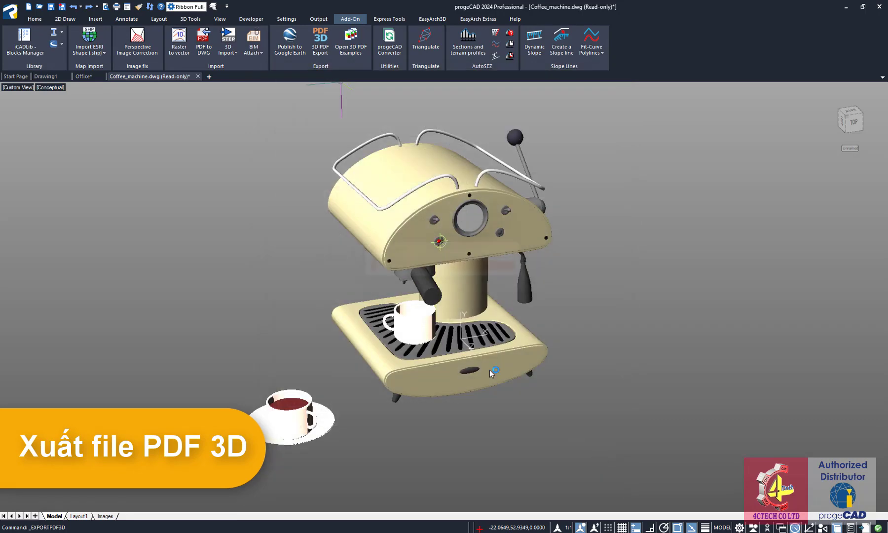
pyautogui.click(481, 304)
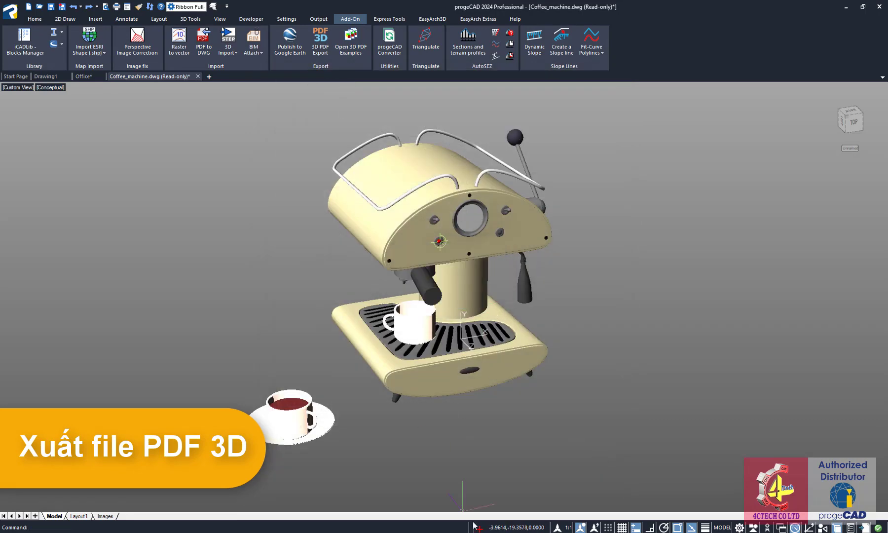
# Step: Open PDF 3D.pdf in Acrobat from Explorer
pyautogui.click(179, 192)
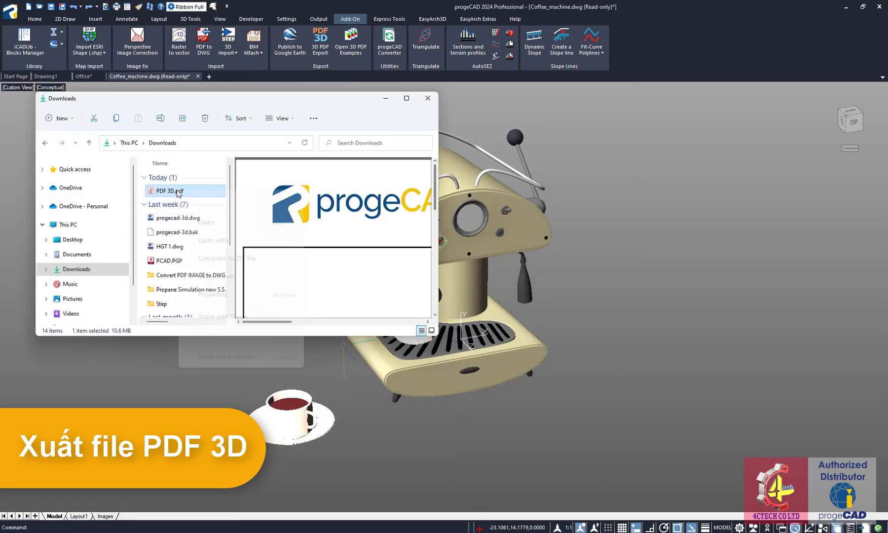
pyautogui.rightClick(178, 193)
pyautogui.click(216, 221)
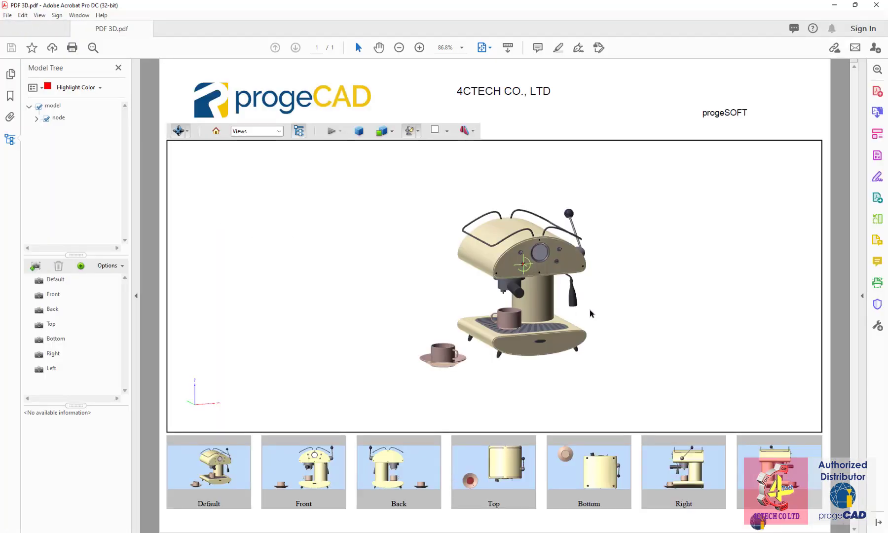
# Step: Rotate the coffee machine, show Front, Back, Right and Default views, then pick the 3D Measurement Tool
pyautogui.scroll(3, 589, 309)
pyautogui.scroll(3, 582, 308)
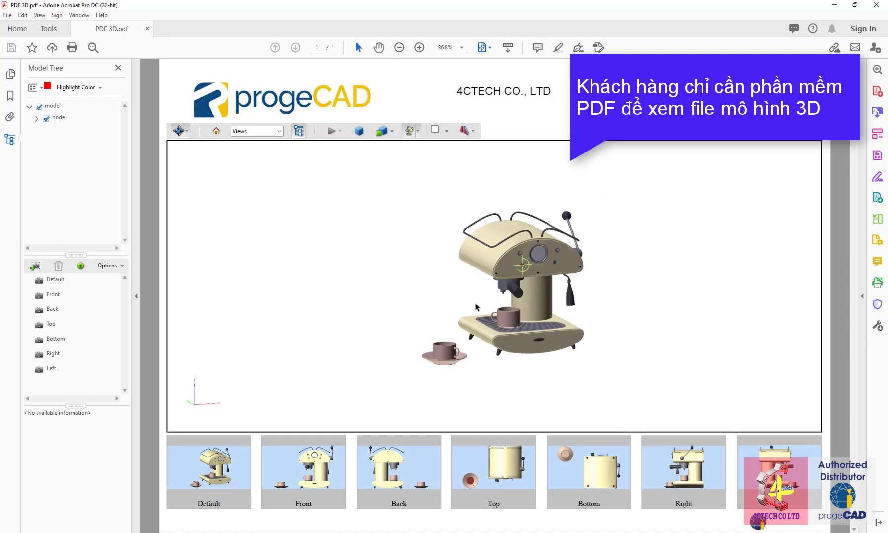
pyautogui.moveTo(476, 307)
pyautogui.mouseDown()
pyautogui.moveTo(421, 343)
pyautogui.moveTo(721, 332)
pyautogui.moveTo(456, 317)
pyautogui.mouseUp()
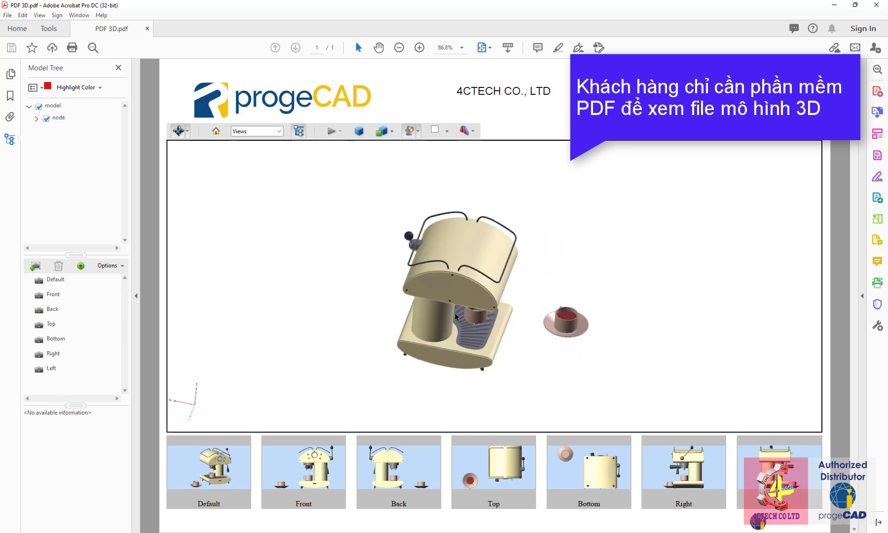
pyautogui.click(315, 468)
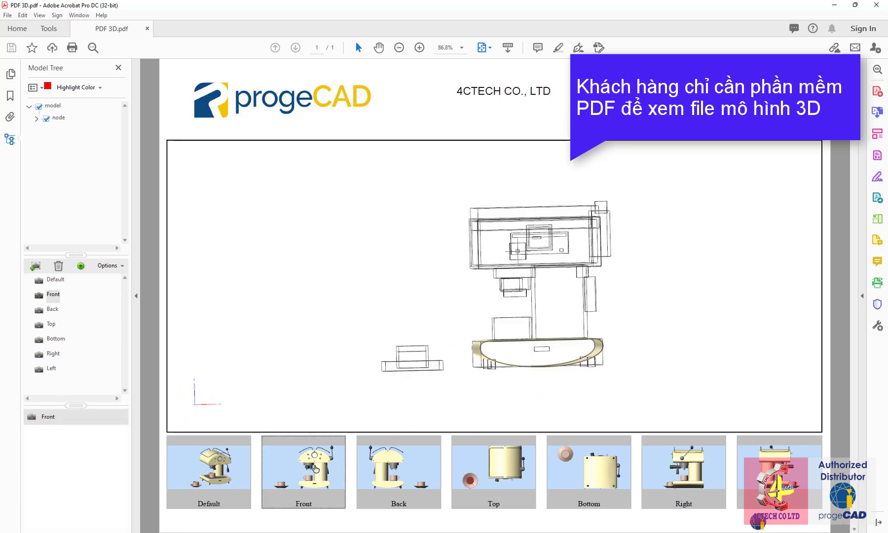
pyautogui.click(434, 473)
pyautogui.click(692, 472)
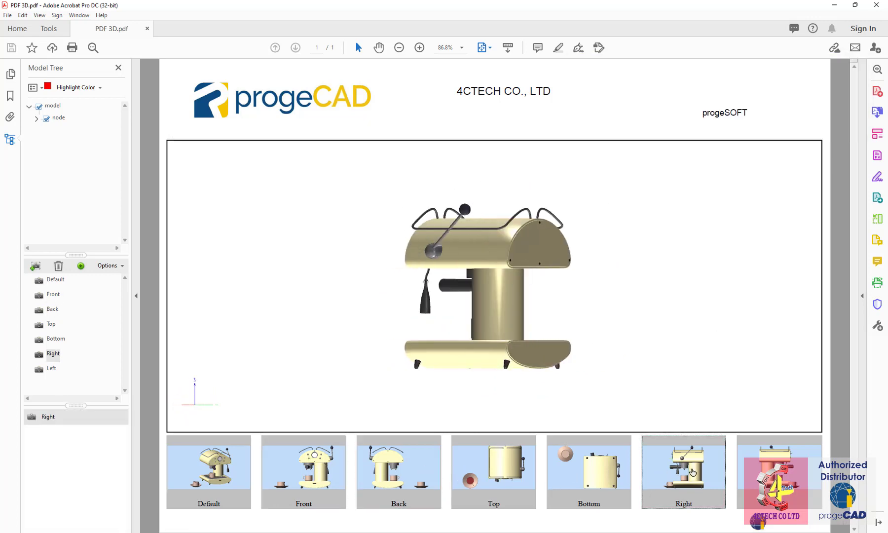
pyautogui.click(249, 469)
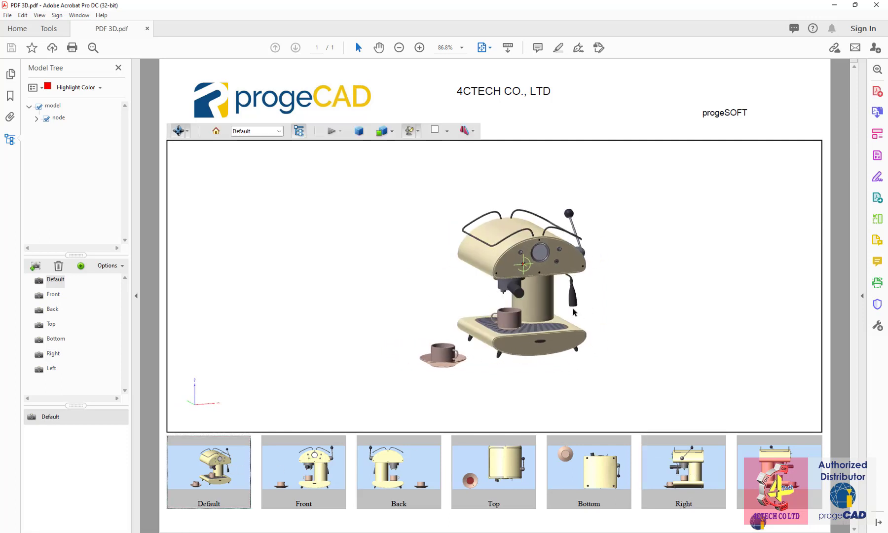
pyautogui.click(189, 130)
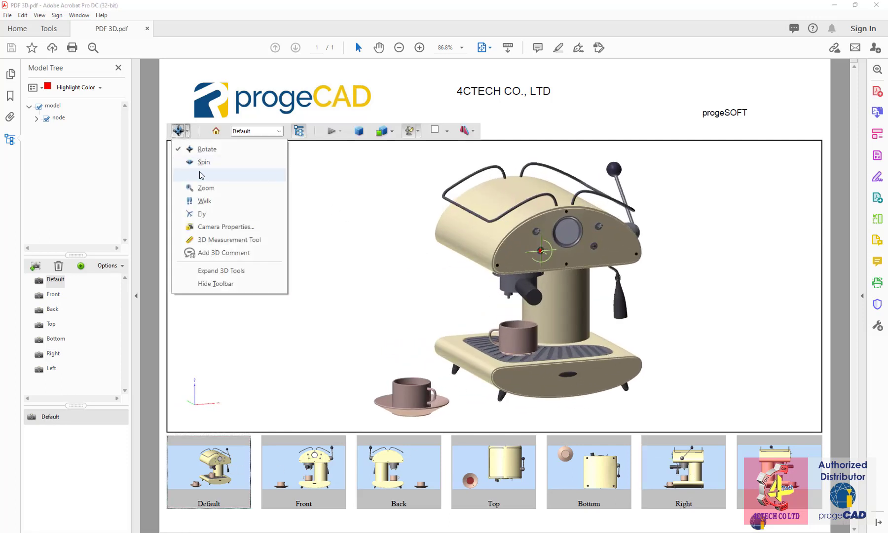
pyautogui.click(211, 239)
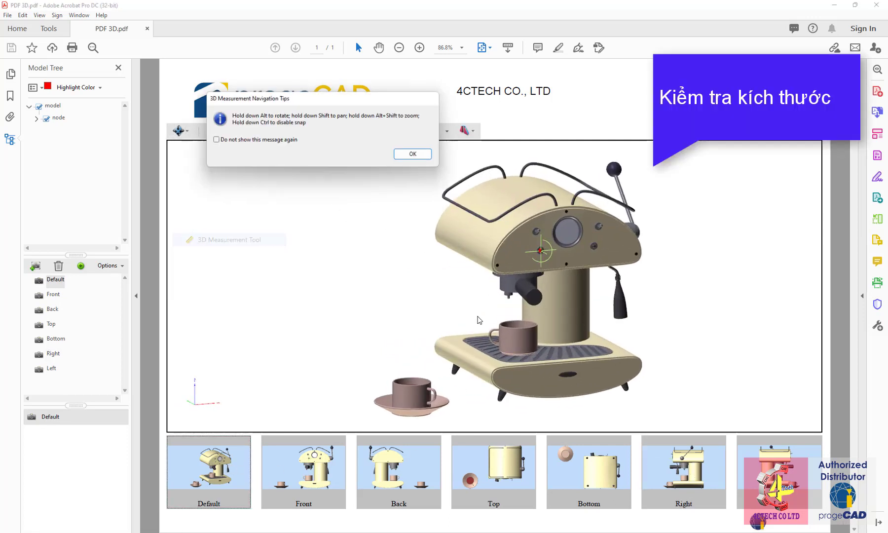
# Step: Measure the machine's vertical height and its base width of 28.223 mm
pyautogui.click(424, 157)
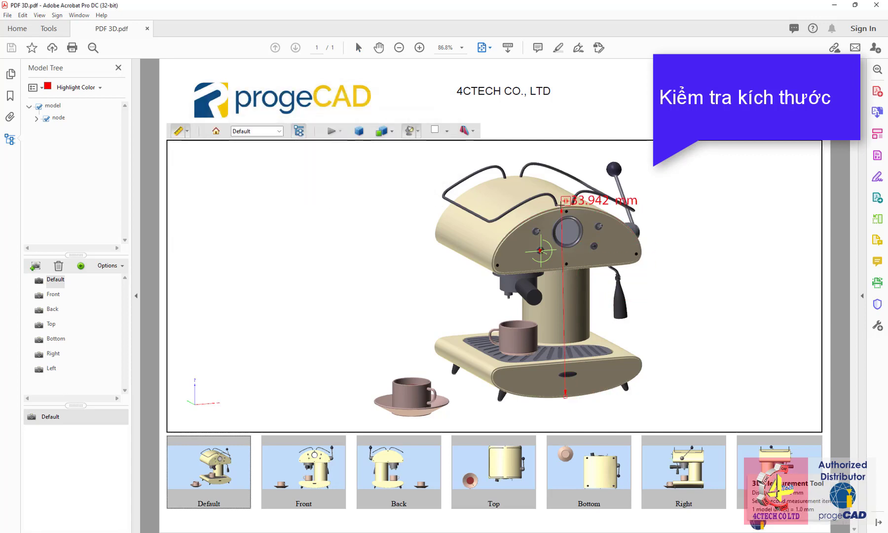
pyautogui.click(561, 207)
pyautogui.click(564, 295)
pyautogui.scroll(-3, 571, 303)
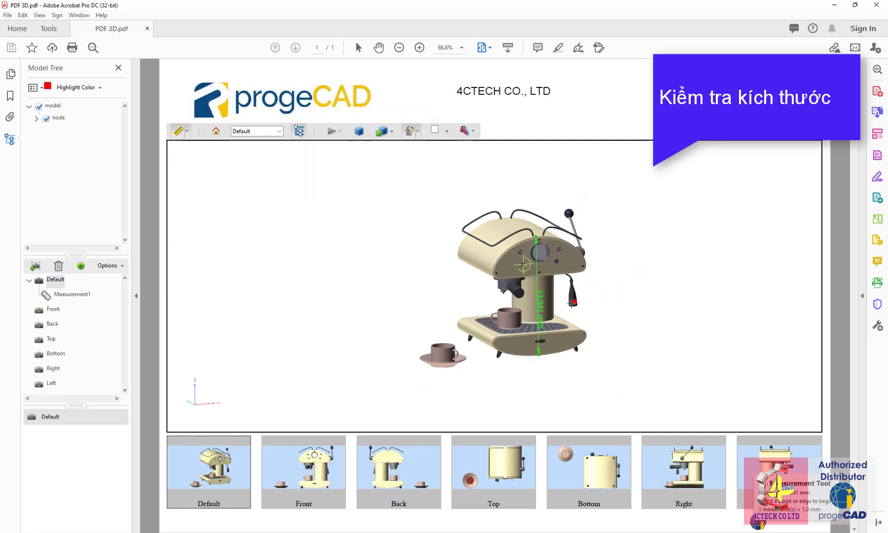
pyautogui.scroll(2, 529, 343)
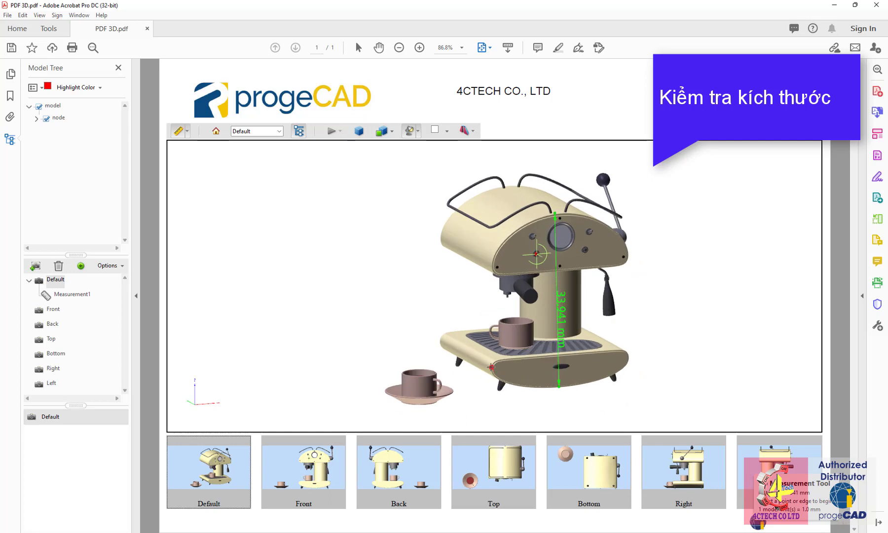
pyautogui.click(490, 367)
pyautogui.click(625, 353)
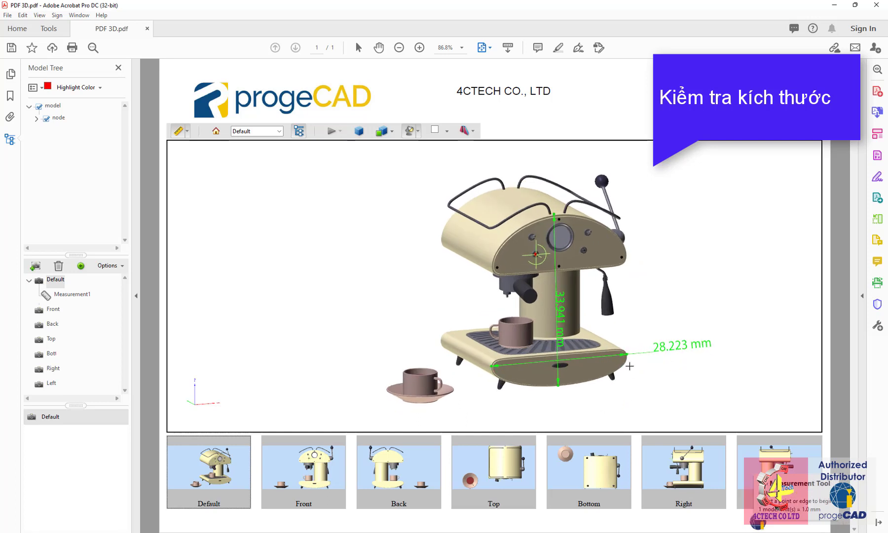
pyautogui.click(629, 366)
pyautogui.scroll(1, 549, 291)
pyautogui.scroll(2, 549, 291)
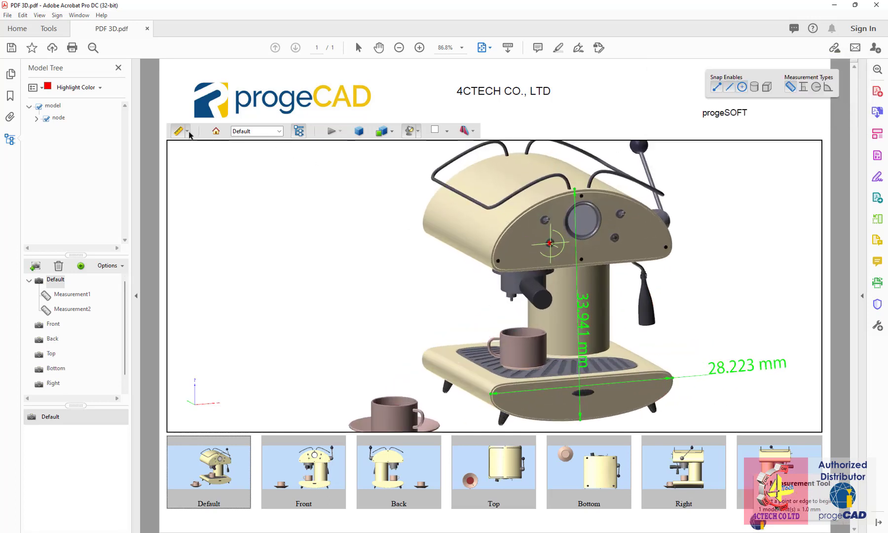
# Step: Attach a 3D comment reading 'SƠN MÀU ĐỎ' to the machine's top housing
pyautogui.click(190, 134)
pyautogui.click(199, 252)
pyautogui.click(481, 226)
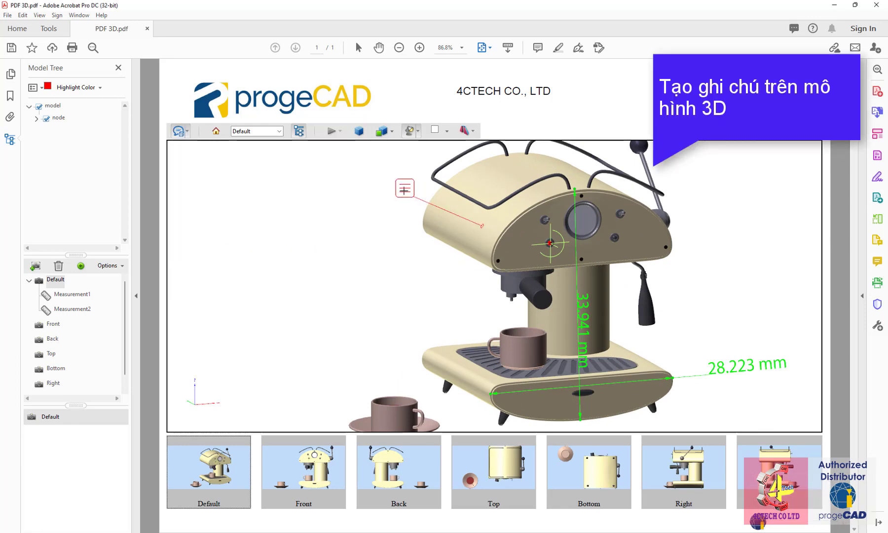
pyautogui.click(371, 192)
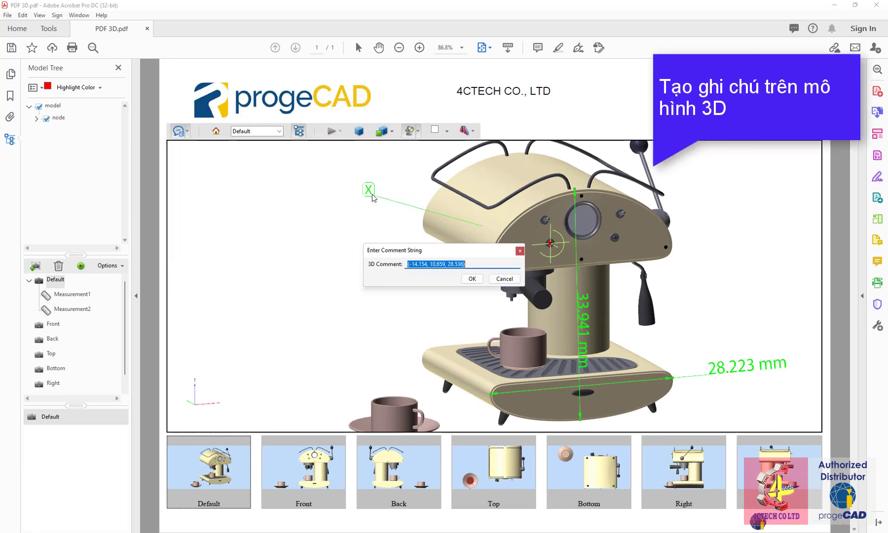
pyautogui.write('MÀU')
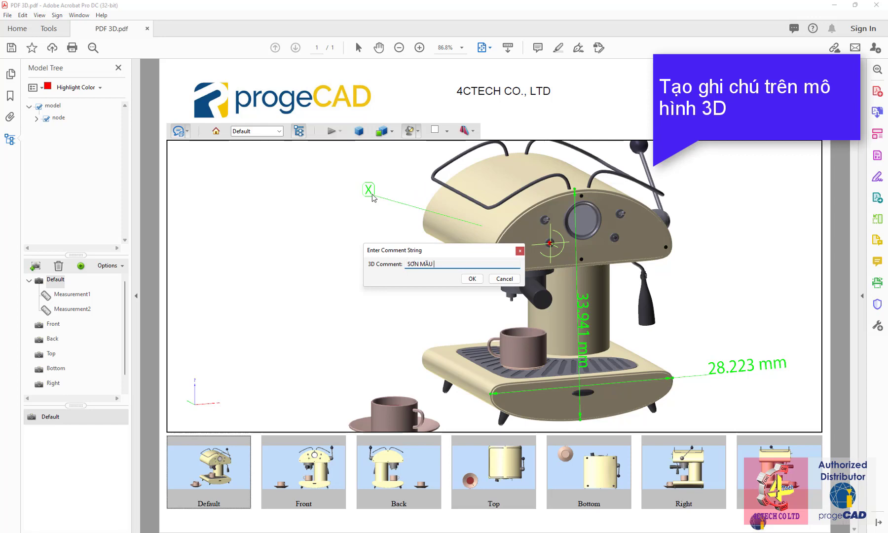
pyautogui.write(' ĐỎ')
pyautogui.click(472, 279)
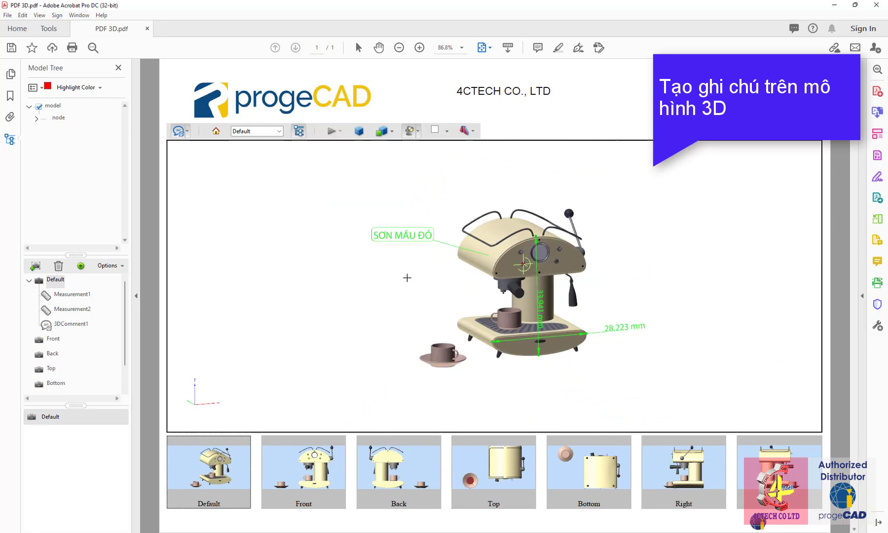
pyautogui.scroll(2, 532, 274)
pyautogui.scroll(1, 532, 274)
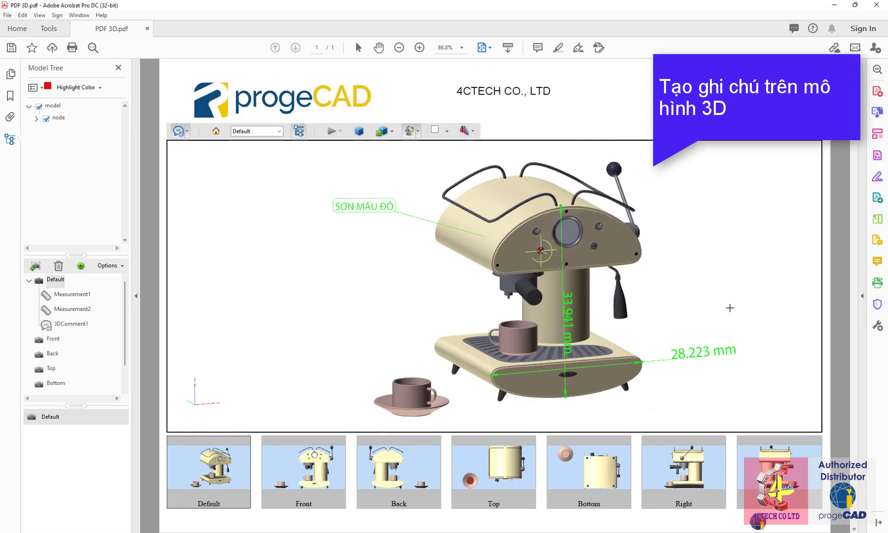
# Step: Preview the coffee machine in Transparent, then Solid Wireframe render mode, orbiting to view it from above
pyautogui.click(391, 132)
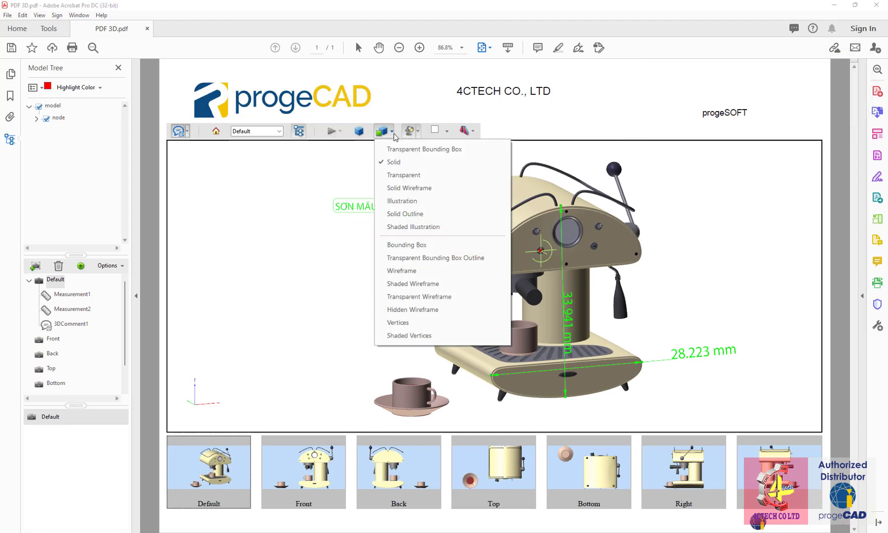
pyautogui.click(405, 175)
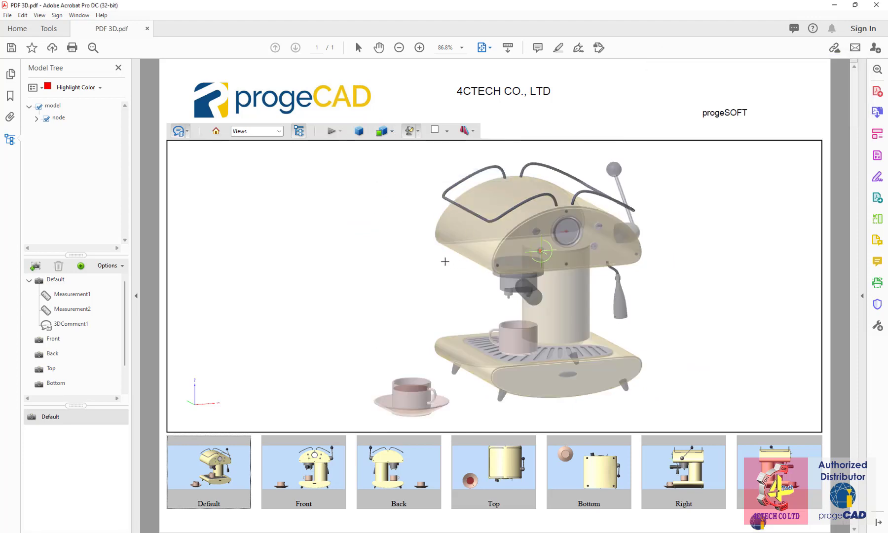
pyautogui.moveTo(439, 258); pyautogui.dragTo(425, 168)
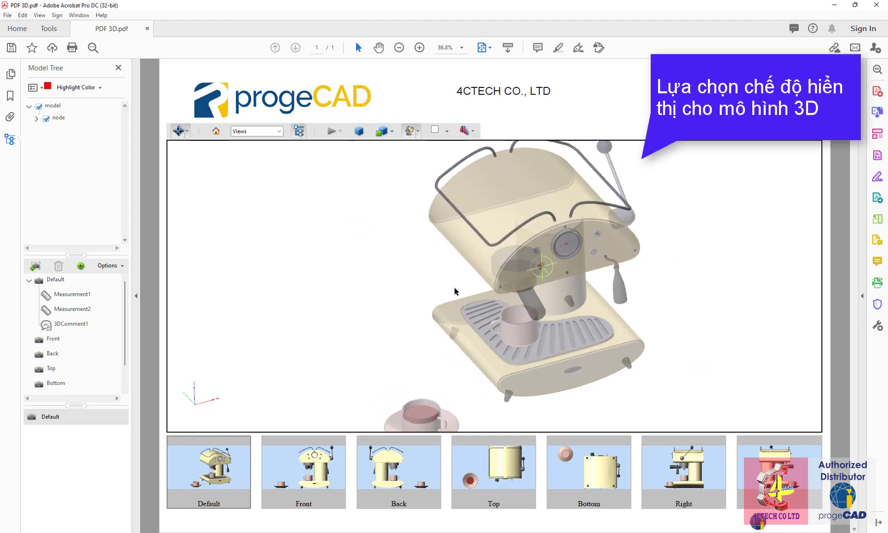
pyautogui.click(393, 131)
pyautogui.click(402, 186)
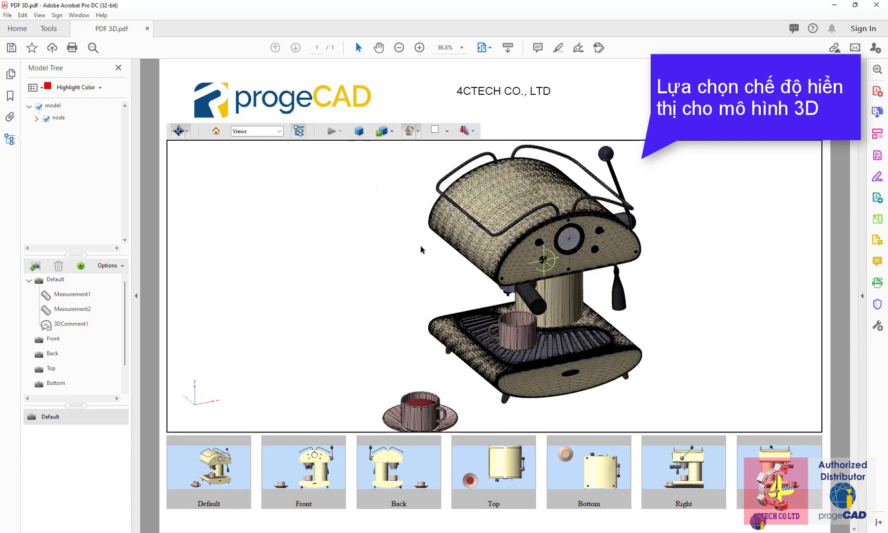
pyautogui.moveTo(422, 251)
pyautogui.mouseDown()
pyautogui.moveTo(432, 303)
pyautogui.moveTo(432, 192)
pyautogui.mouseUp()
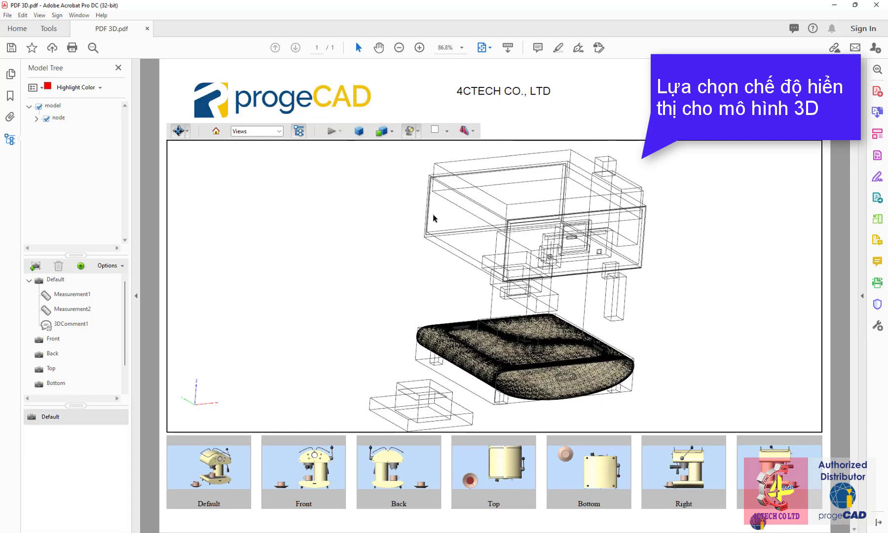
# Step: Switch to Hidden Wireframe, then back to Solid rendering, and return to the Default view
pyautogui.click(392, 131)
pyautogui.click(428, 309)
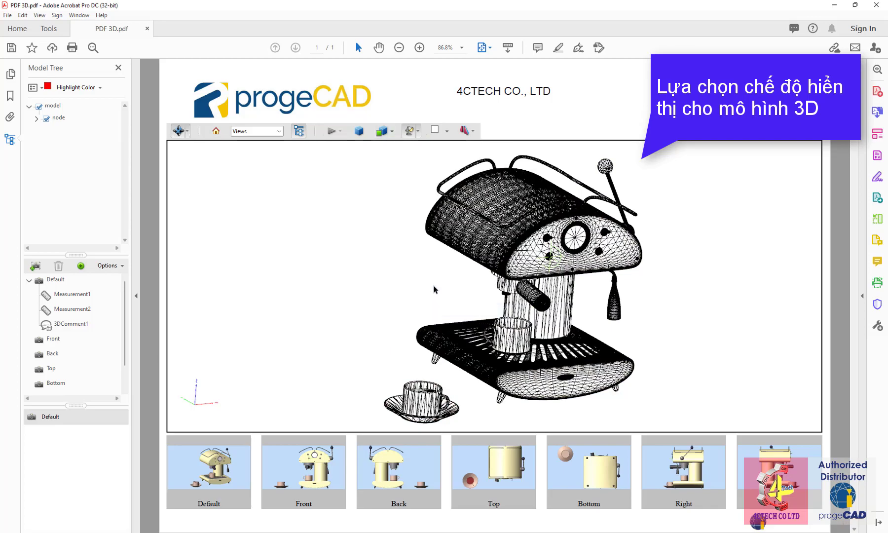
pyautogui.moveTo(427, 309); pyautogui.dragTo(440, 289)
pyautogui.click(393, 132)
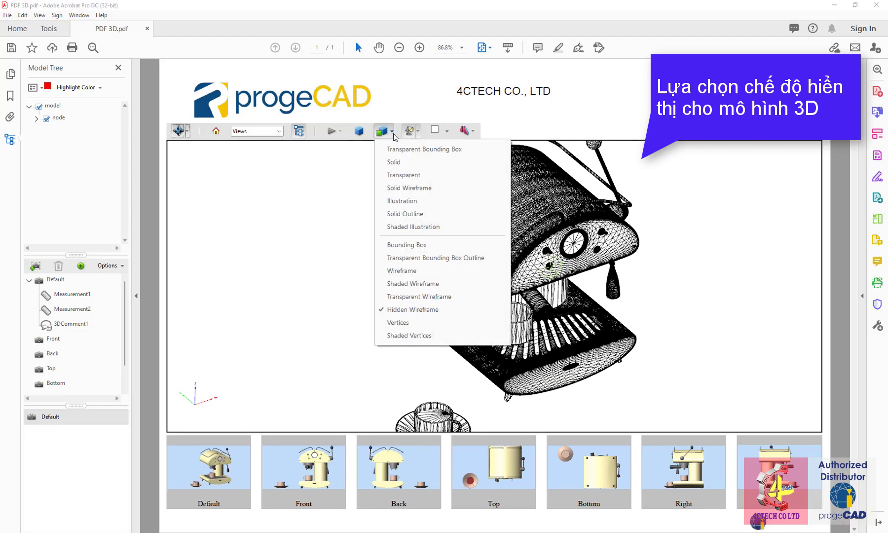
pyautogui.click(407, 163)
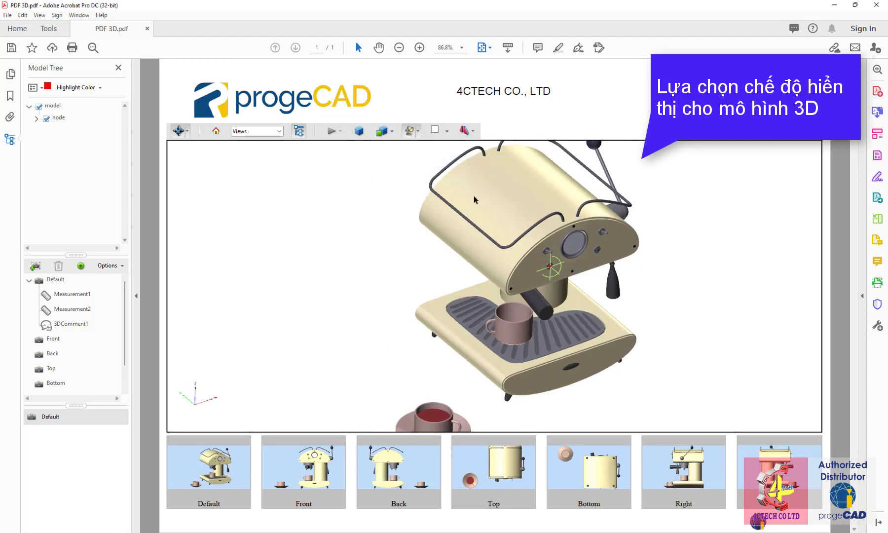
pyautogui.click(233, 463)
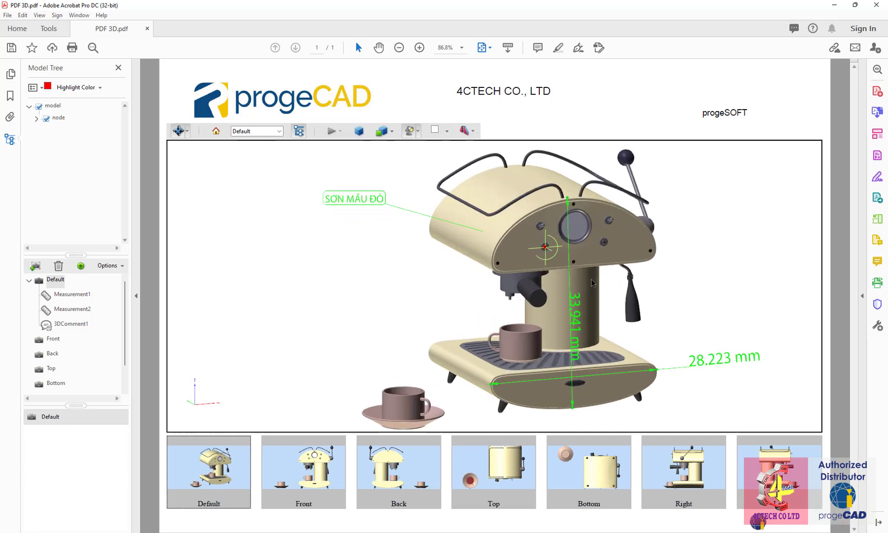
pyautogui.click(417, 130)
# Step: Cycle the model's lighting through Night, Cube and Blue Lights, ending on White Lights
pyautogui.click(433, 232)
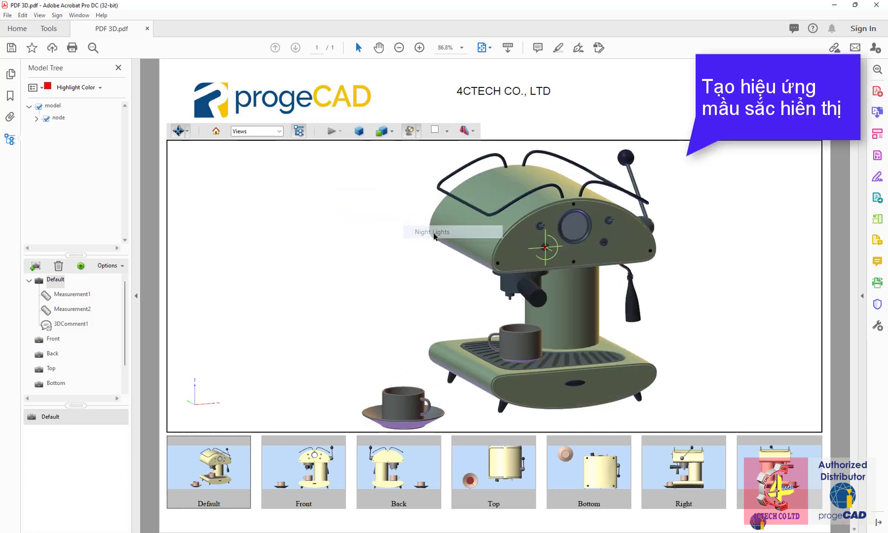
pyautogui.click(417, 131)
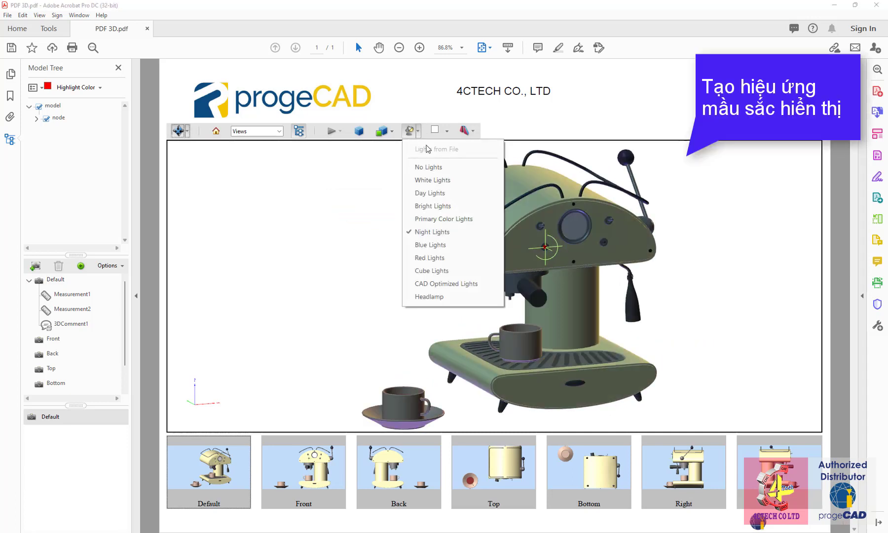
pyautogui.click(439, 272)
pyautogui.click(418, 131)
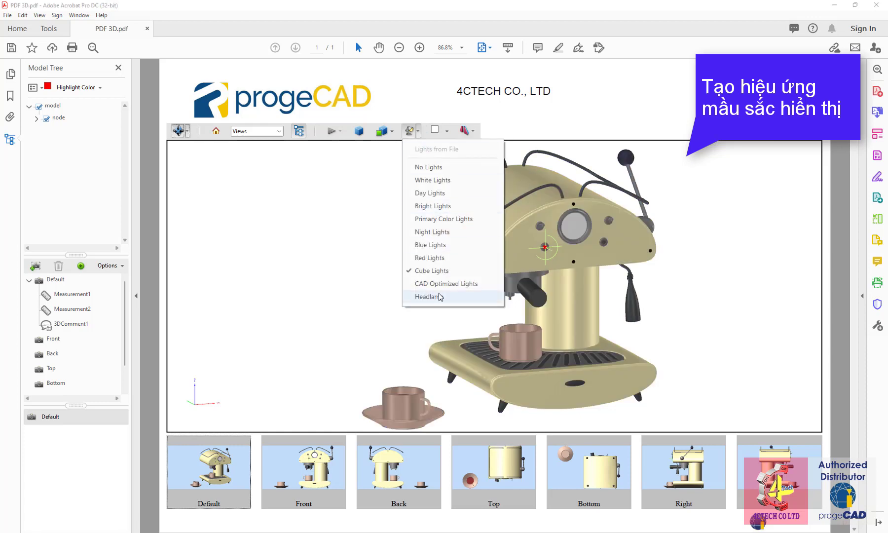
pyautogui.click(429, 247)
pyautogui.click(417, 131)
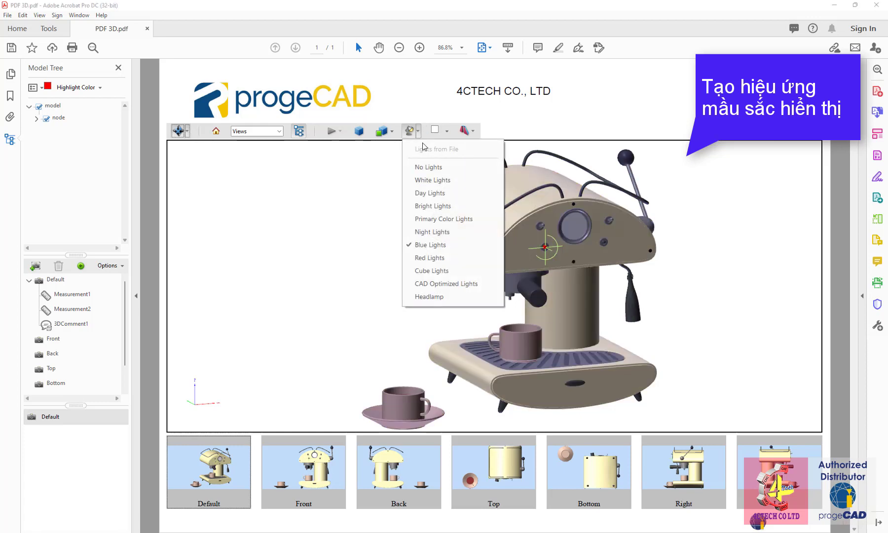
pyautogui.click(440, 184)
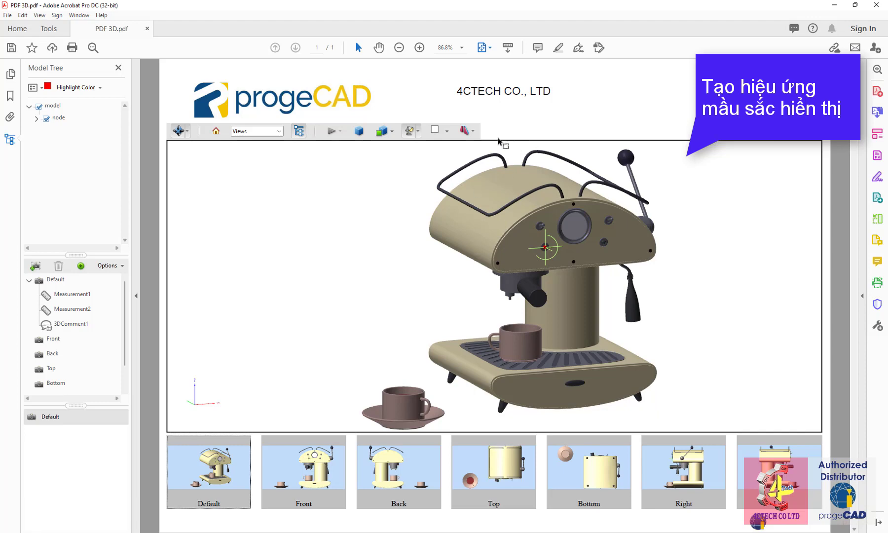
pyautogui.click(472, 130)
# Step: Show a cross section aligned to the Y axis and save it as section view SectionView8
pyautogui.click(495, 150)
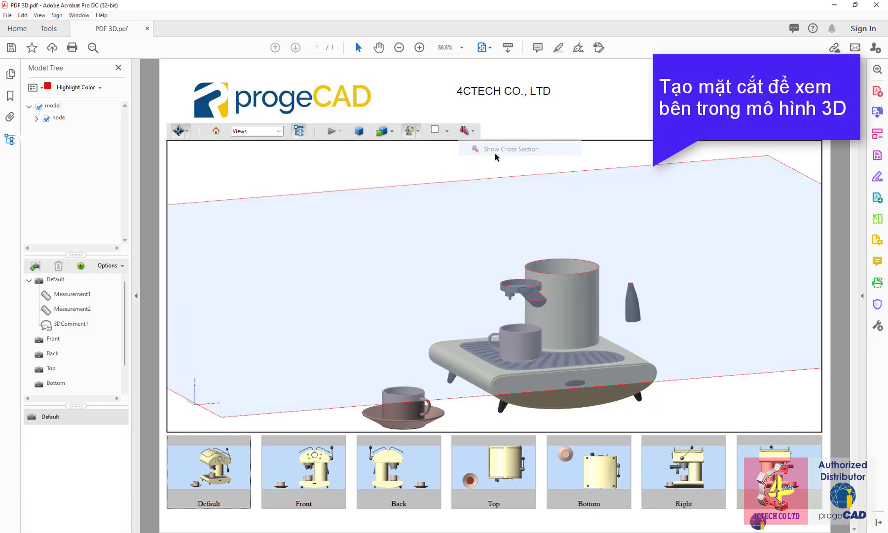
pyautogui.click(473, 131)
pyautogui.click(523, 162)
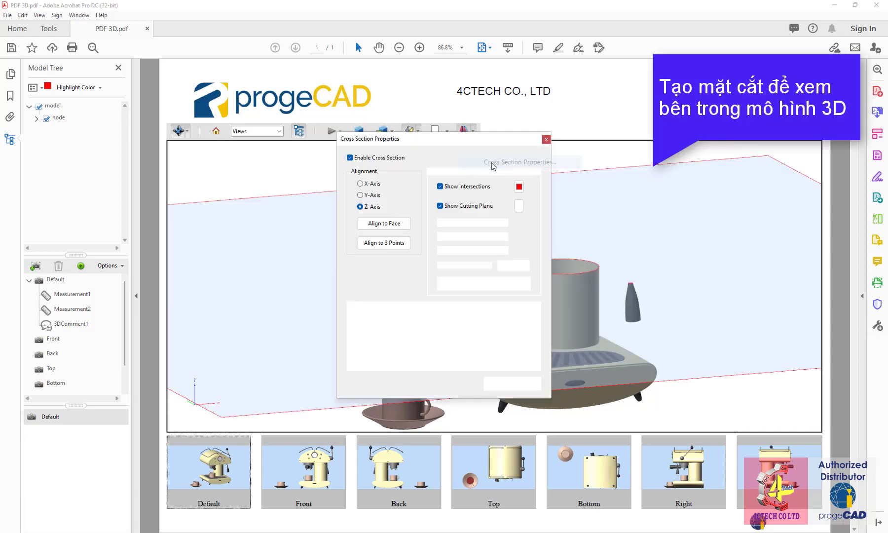
pyautogui.click(360, 195)
pyautogui.click(512, 384)
pyautogui.click(331, 190)
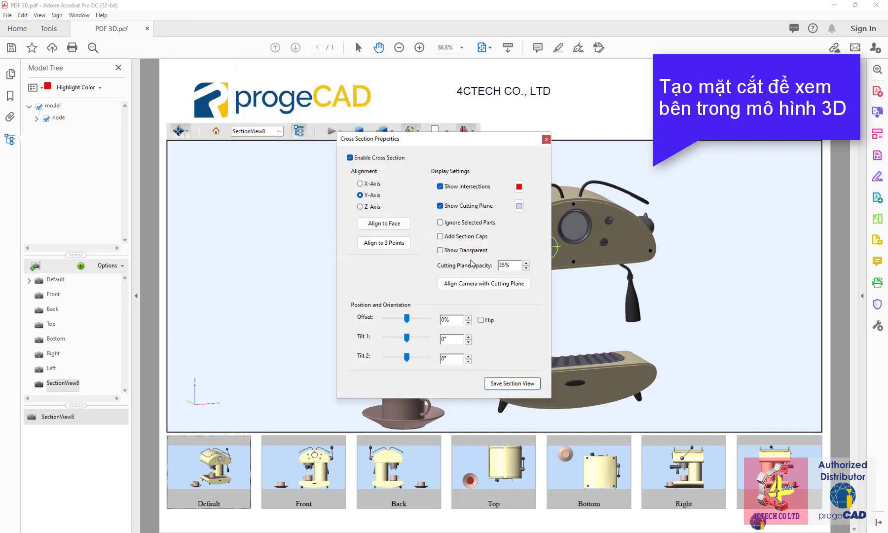
pyautogui.click(546, 139)
# Step: Orbit to inspect the cut, then hide the cross section and return to the Default view
pyautogui.scroll(-2, 512, 176)
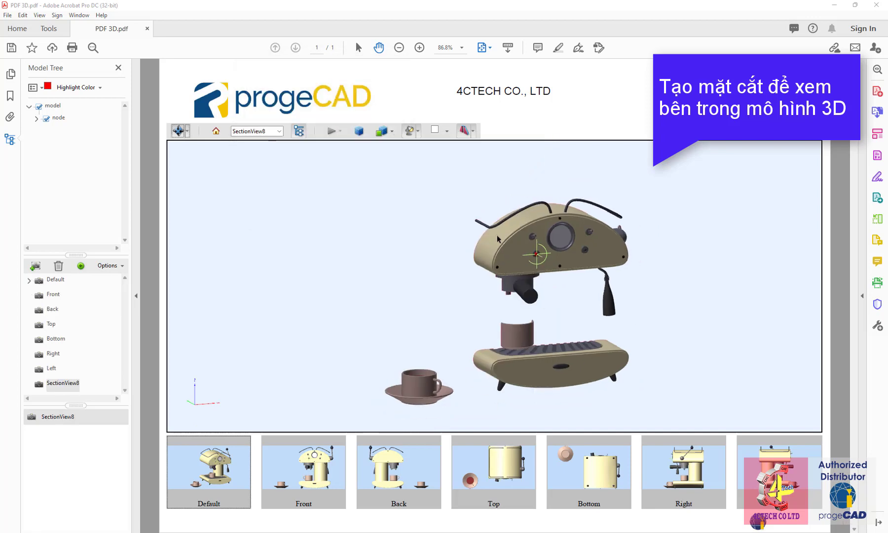
pyautogui.moveTo(448, 283)
pyautogui.mouseDown()
pyautogui.moveTo(676, 297)
pyautogui.moveTo(456, 255)
pyautogui.moveTo(437, 239)
pyautogui.moveTo(498, 248)
pyautogui.mouseUp()
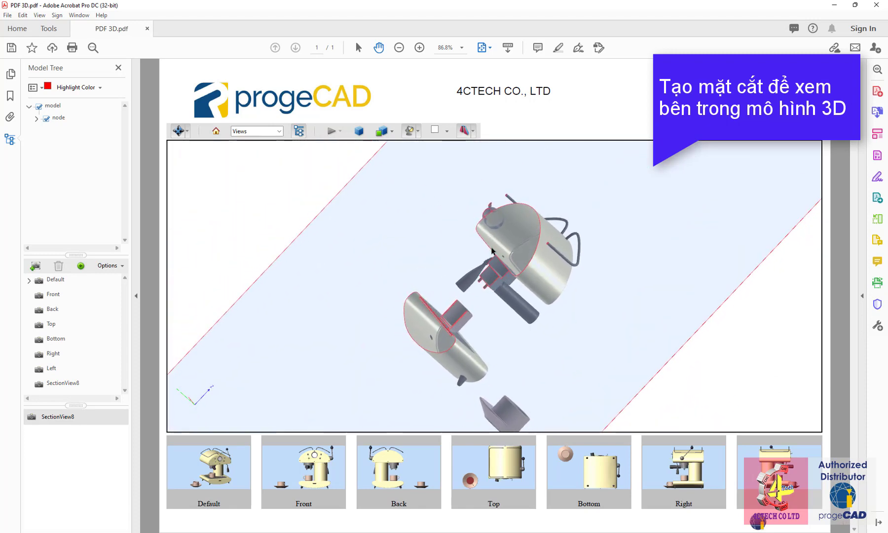
pyautogui.click(472, 131)
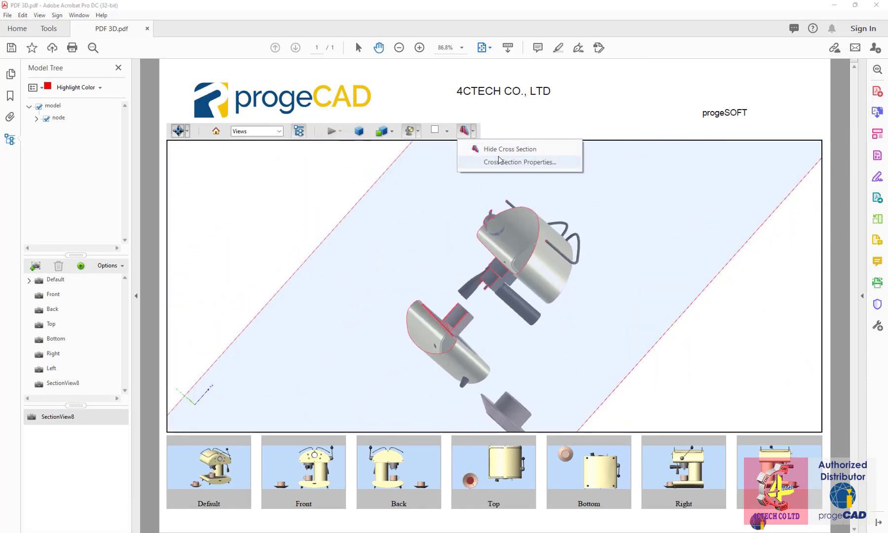
pyautogui.click(502, 149)
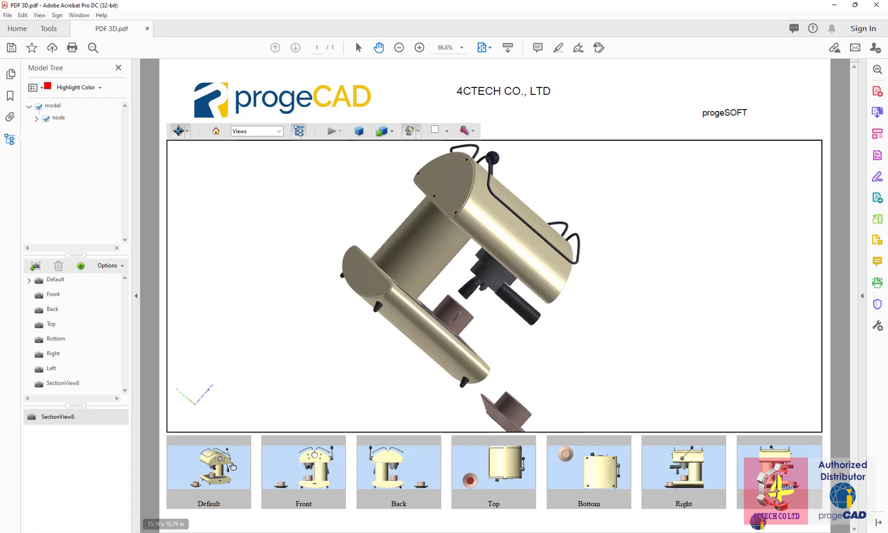
pyautogui.click(216, 470)
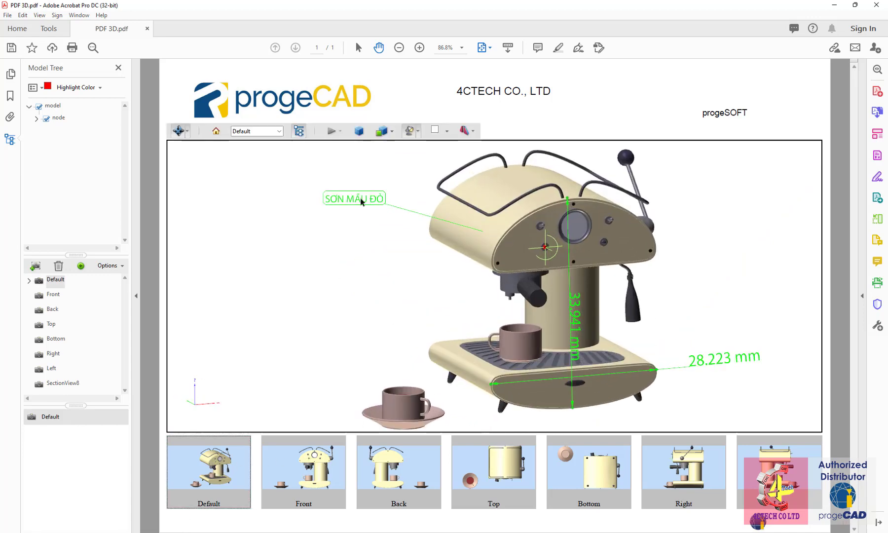
# Step: Reopen the Model Tree and uncheck the third node to hide the top wire rails
pyautogui.click(303, 135)
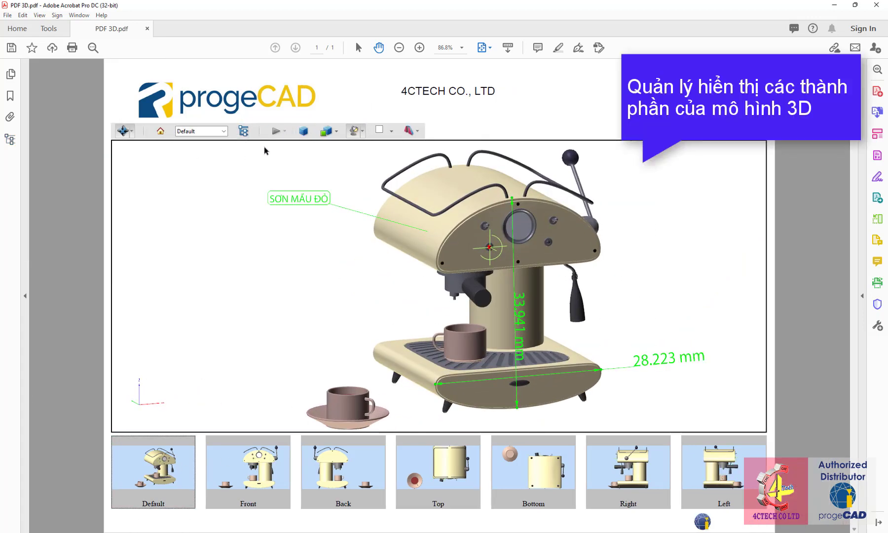
pyautogui.click(243, 131)
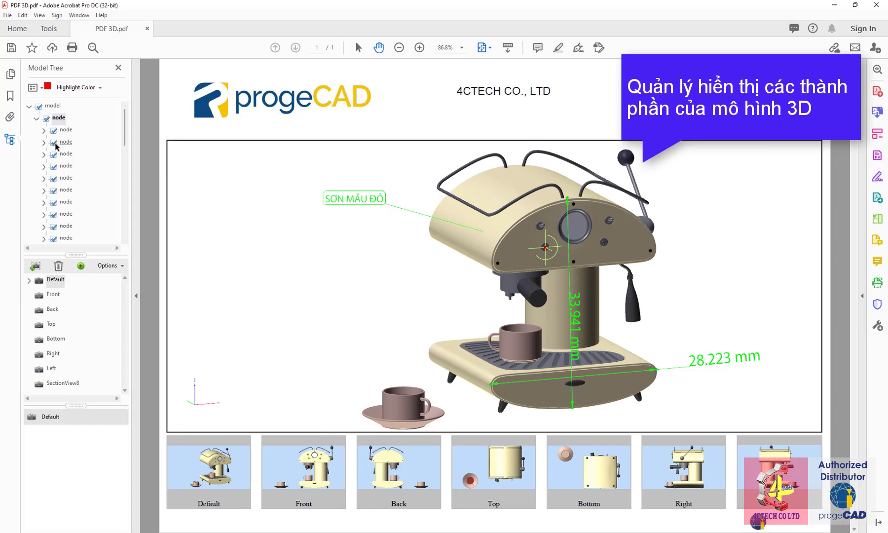
pyautogui.click(54, 155)
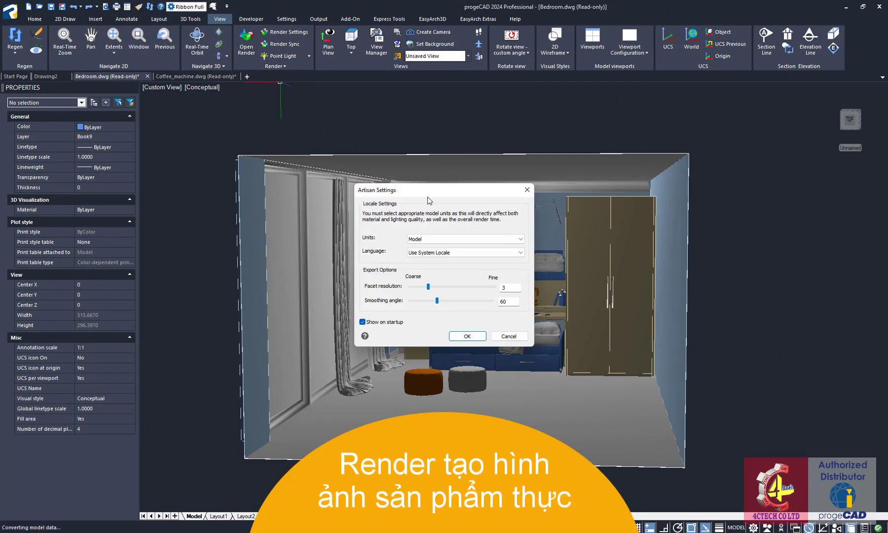
# Step: Accept the Artisan settings, dismiss the folder error, and apply Wall 6 brick to both walls
pyautogui.click(465, 337)
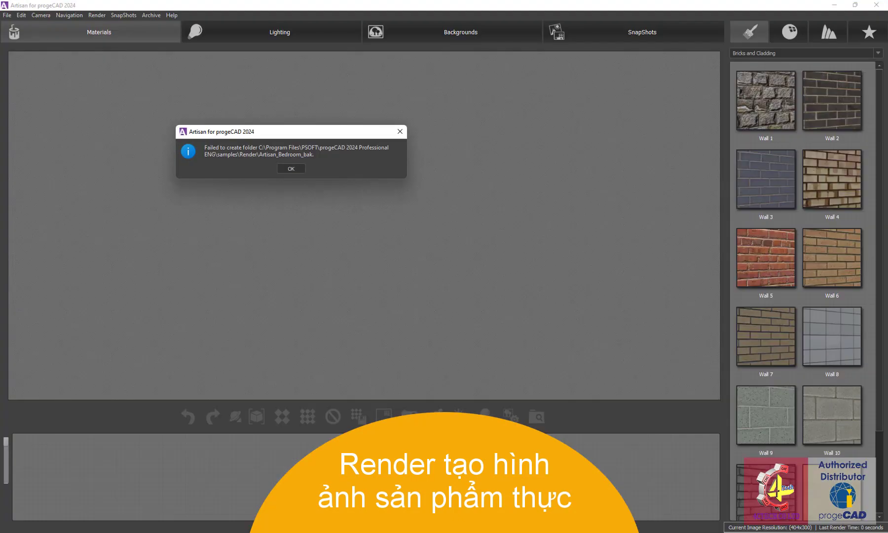
pyautogui.click(291, 168)
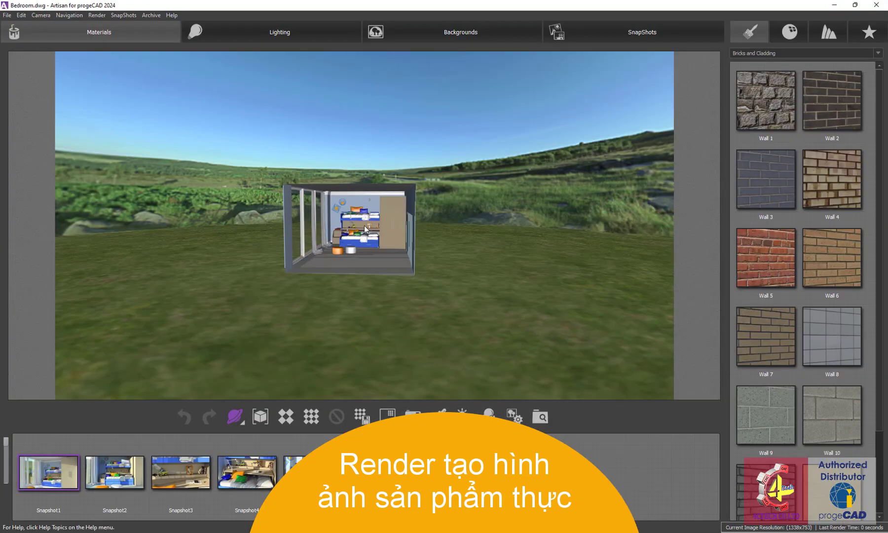
pyautogui.scroll(3, 367, 228)
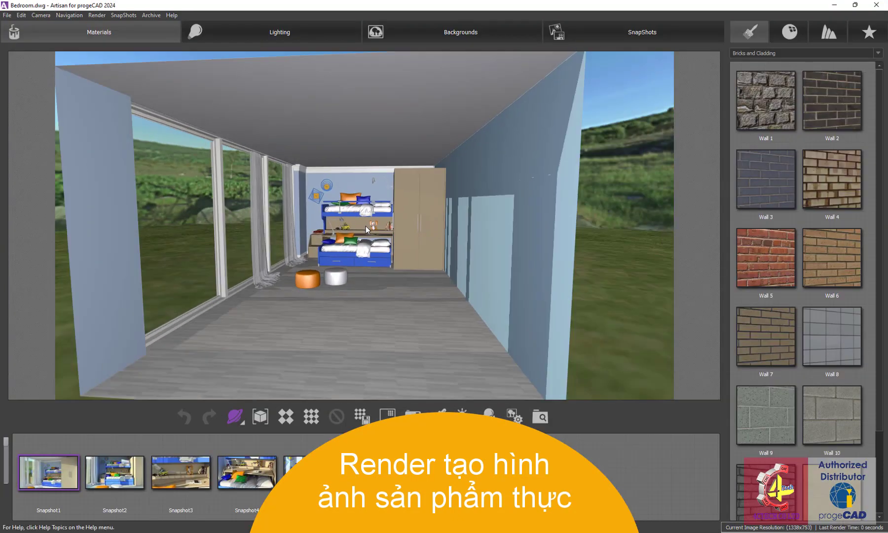
pyautogui.moveTo(813, 242); pyautogui.dragTo(519, 263)
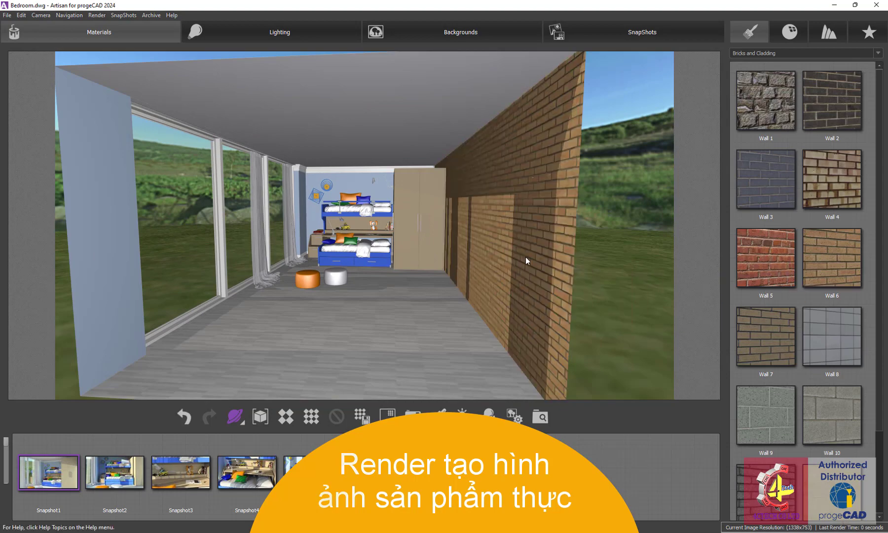
pyautogui.moveTo(829, 277); pyautogui.dragTo(115, 274)
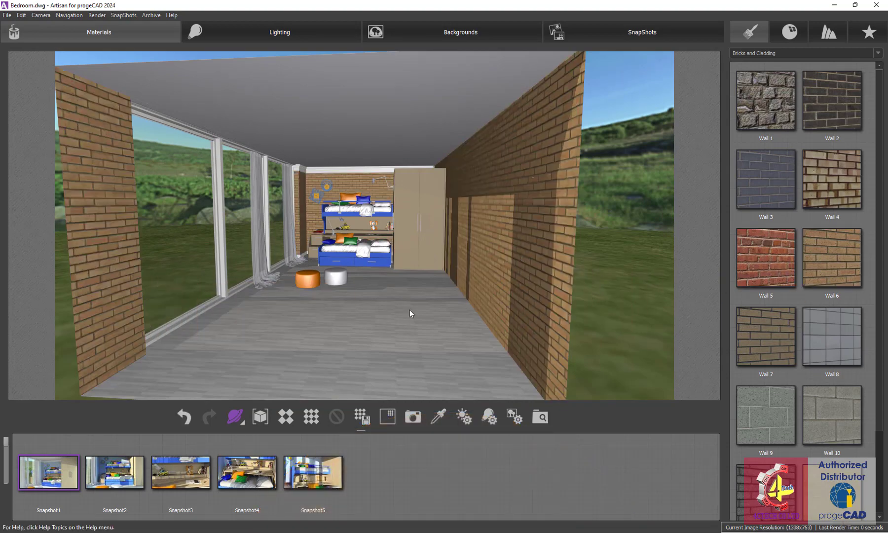
# Step: Apply Wood Floor 1 from the Carpet and Flooring category to the room's floor
pyautogui.scroll(1, 421, 309)
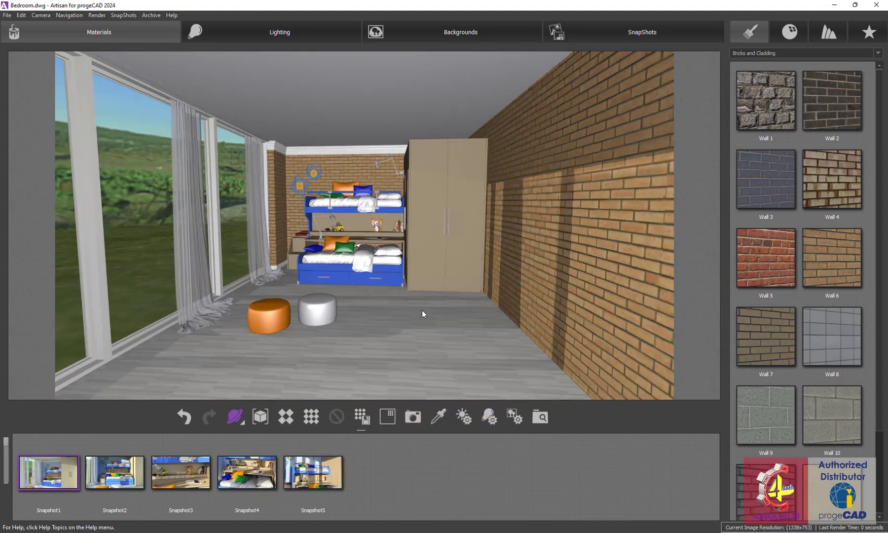
pyautogui.click(756, 53)
pyautogui.click(756, 72)
pyautogui.moveTo(776, 127)
pyautogui.mouseDown()
pyautogui.moveTo(408, 372)
pyautogui.moveTo(389, 353)
pyautogui.mouseUp()
# Step: Apply the Red colour from the Colours category to the shelf
pyautogui.scroll(2, 371, 237)
pyautogui.scroll(2, 390, 229)
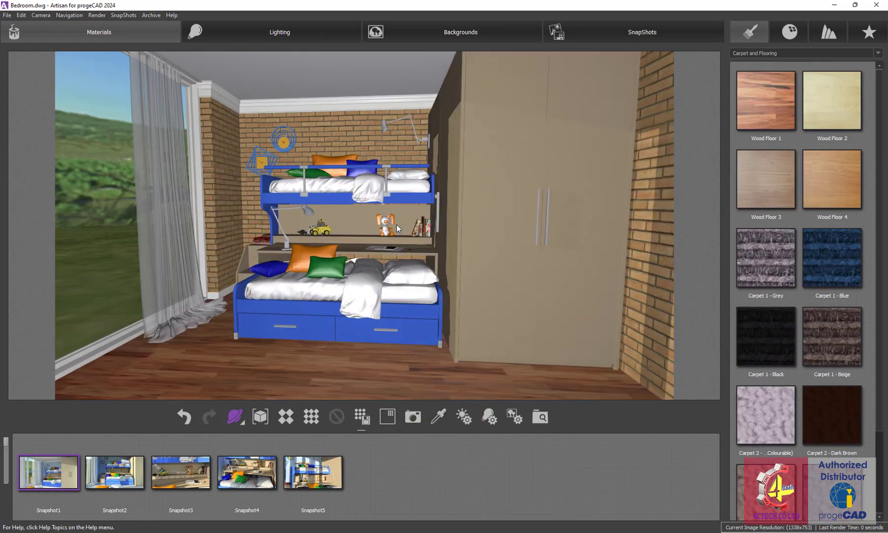
pyautogui.scroll(2, 400, 224)
pyautogui.scroll(2, 405, 222)
pyautogui.scroll(2, 407, 222)
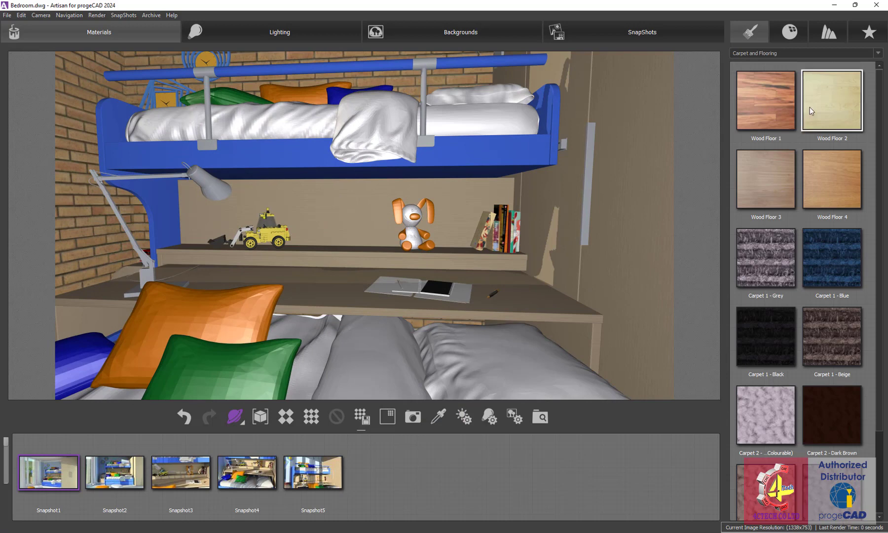
pyautogui.click(777, 51)
pyautogui.click(747, 80)
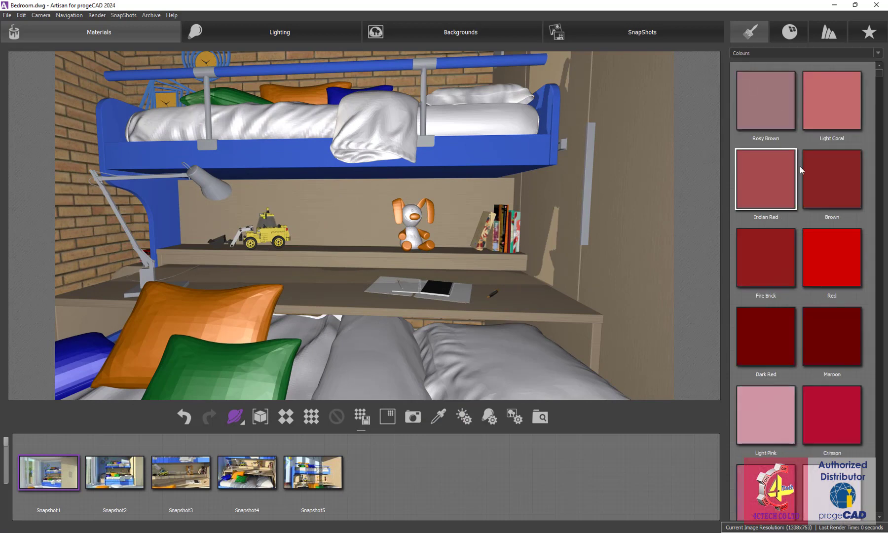
pyautogui.moveTo(831, 258); pyautogui.dragTo(432, 212)
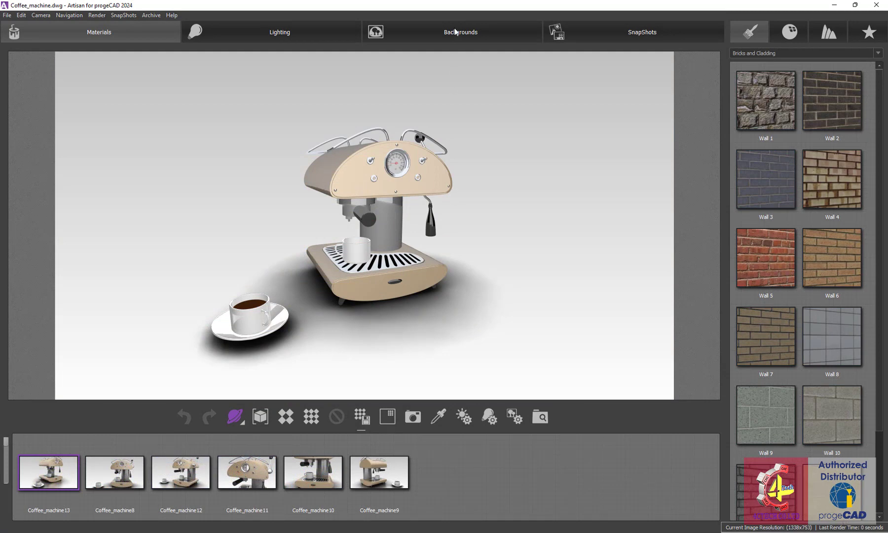
# Step: Set the Table 2 photo from the Tables backgrounds as backdrop and shift the machine onto the tabletop
pyautogui.click(456, 31)
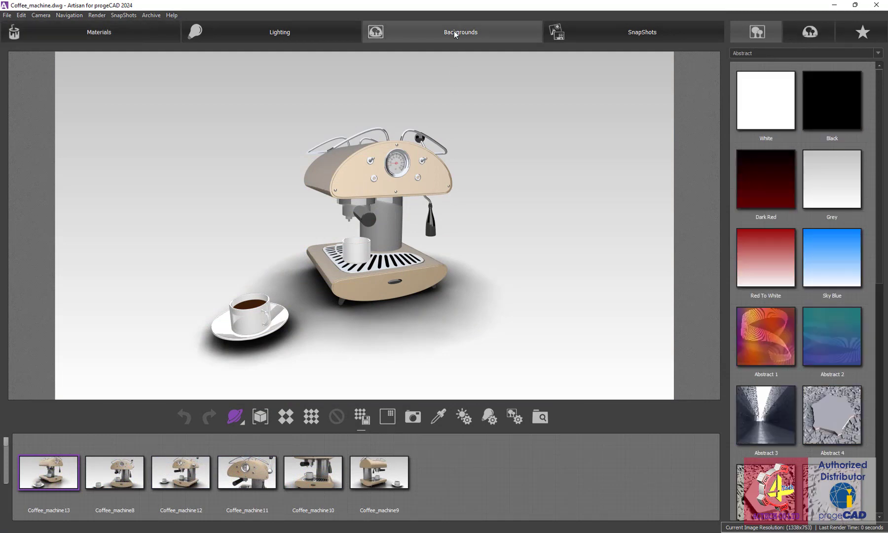
pyautogui.click(767, 53)
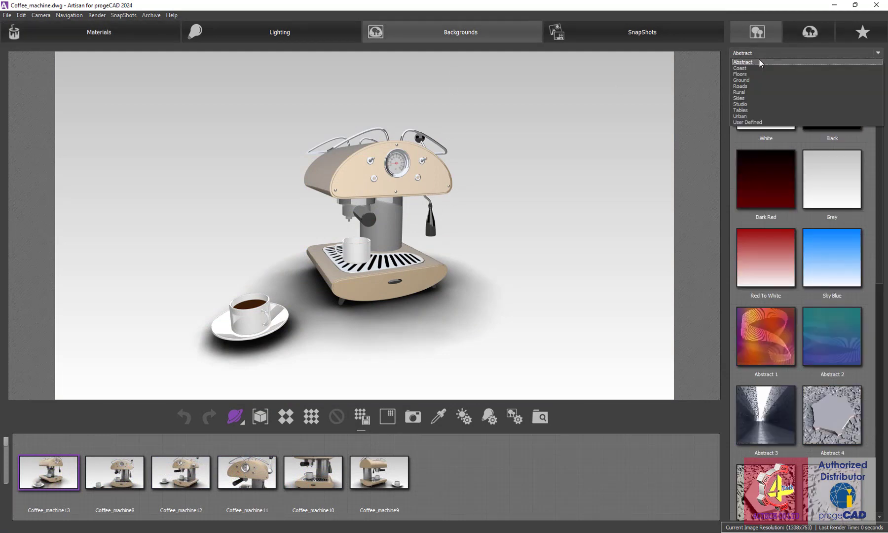
pyautogui.click(747, 111)
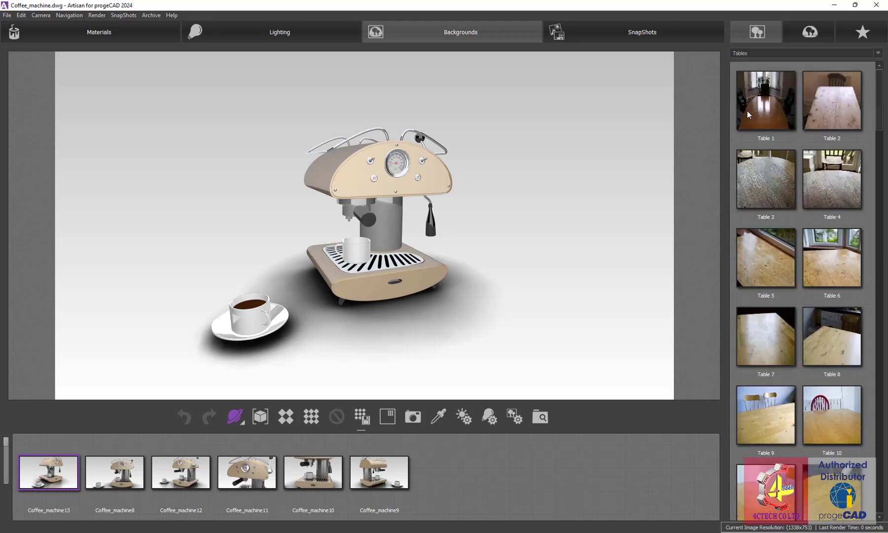
pyautogui.moveTo(846, 114); pyautogui.dragTo(473, 264)
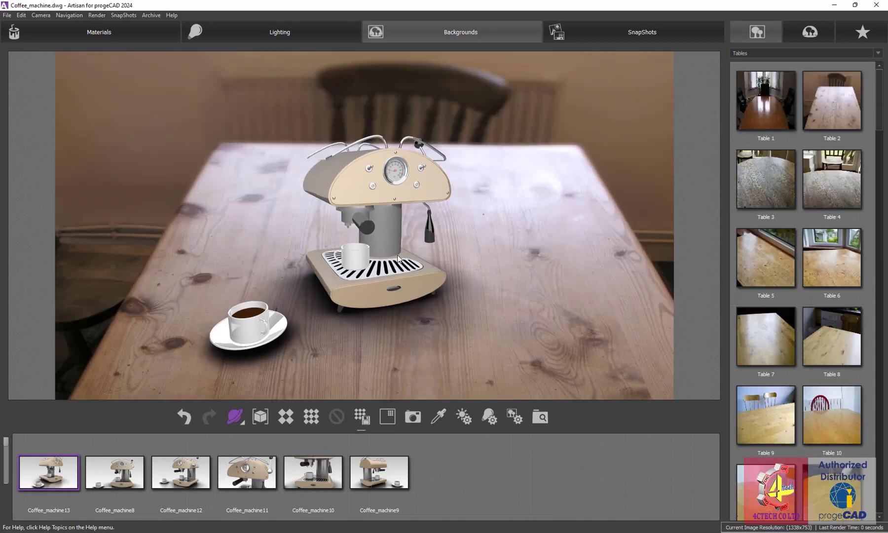
pyautogui.moveTo(407, 253)
pyautogui.mouseDown()
pyautogui.moveTo(443, 227)
pyautogui.moveTo(443, 273)
pyautogui.mouseUp()
pyautogui.click(740, 53)
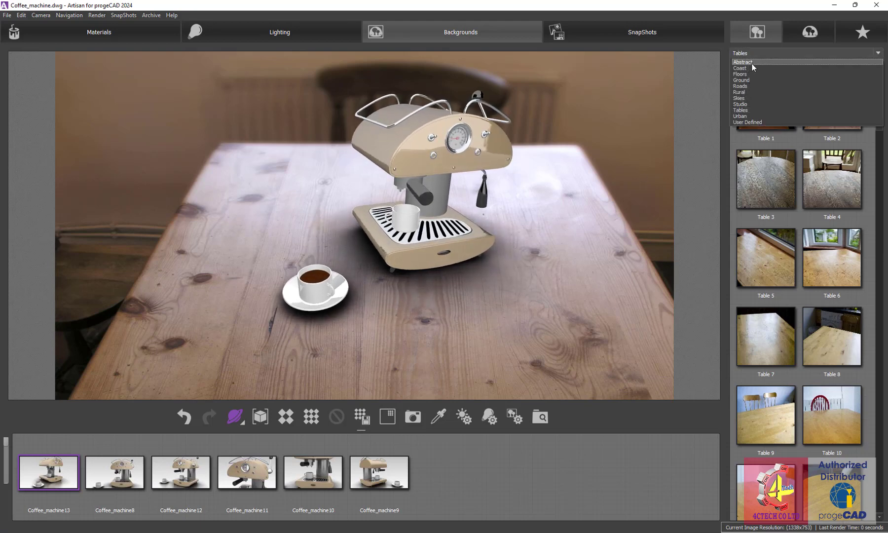
# Step: Apply Blue from the Car Paints materials to the top housing and base, then orbit the view
pyautogui.click(111, 33)
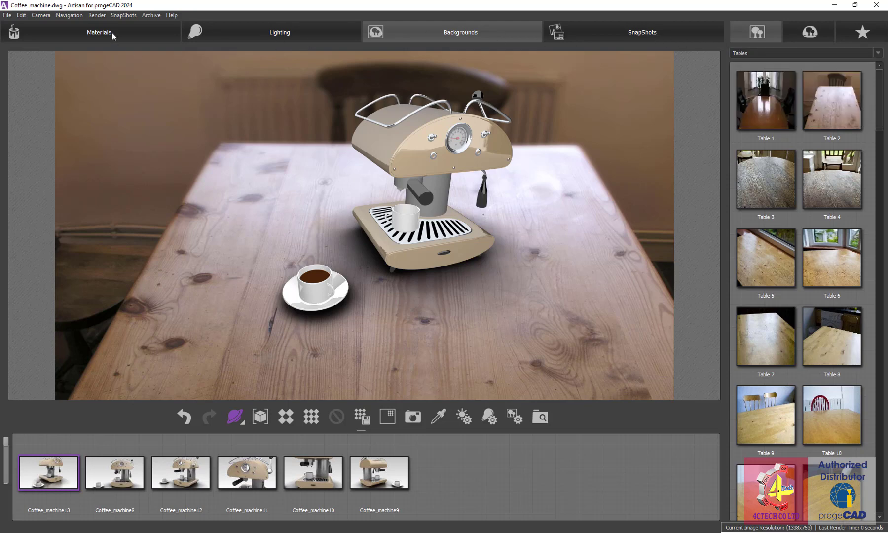
pyautogui.click(112, 32)
pyautogui.click(778, 51)
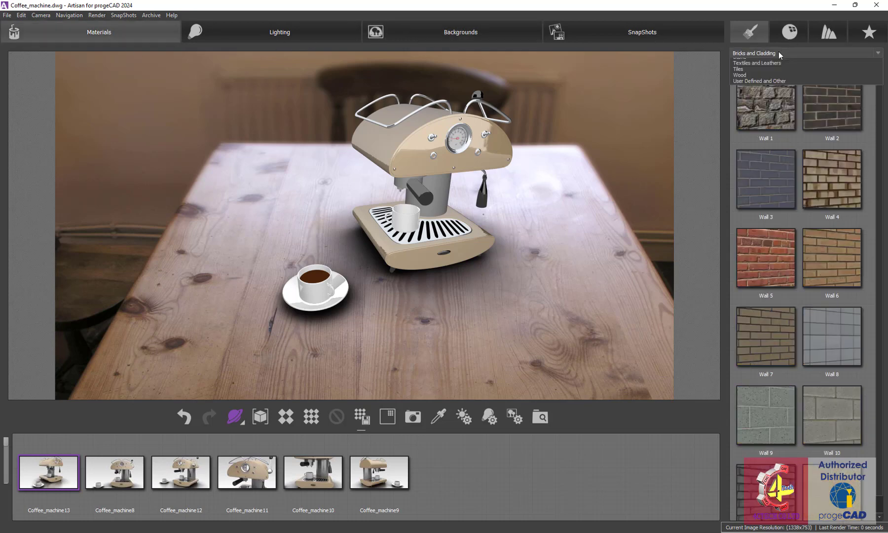
pyautogui.click(749, 67)
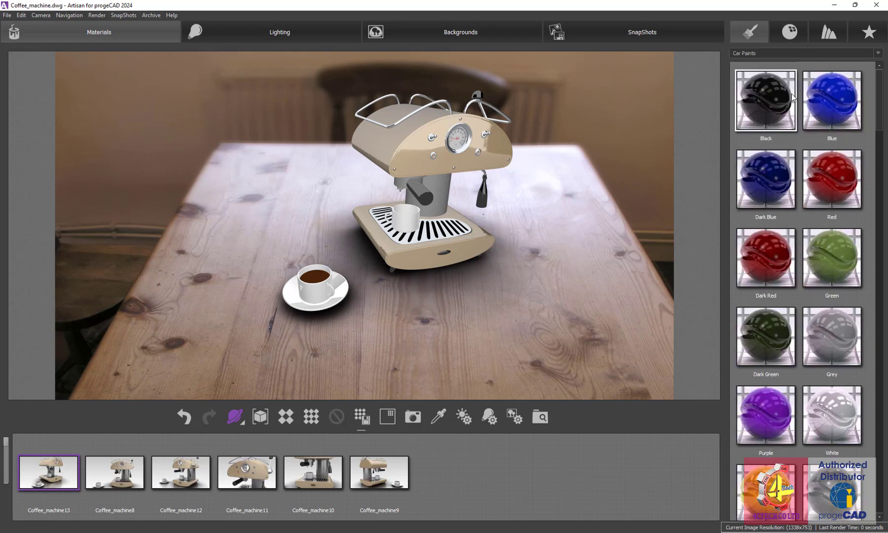
pyautogui.moveTo(833, 106); pyautogui.dragTo(520, 162)
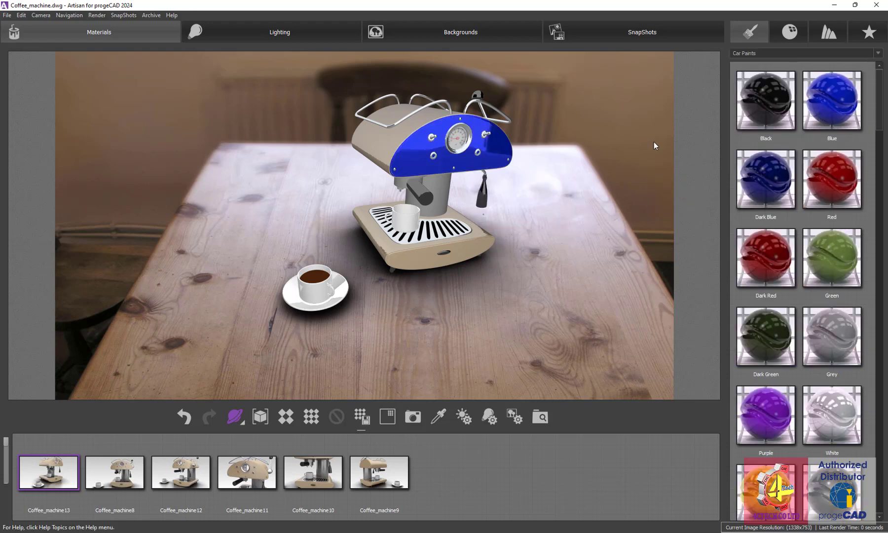
pyautogui.moveTo(833, 106); pyautogui.dragTo(415, 173)
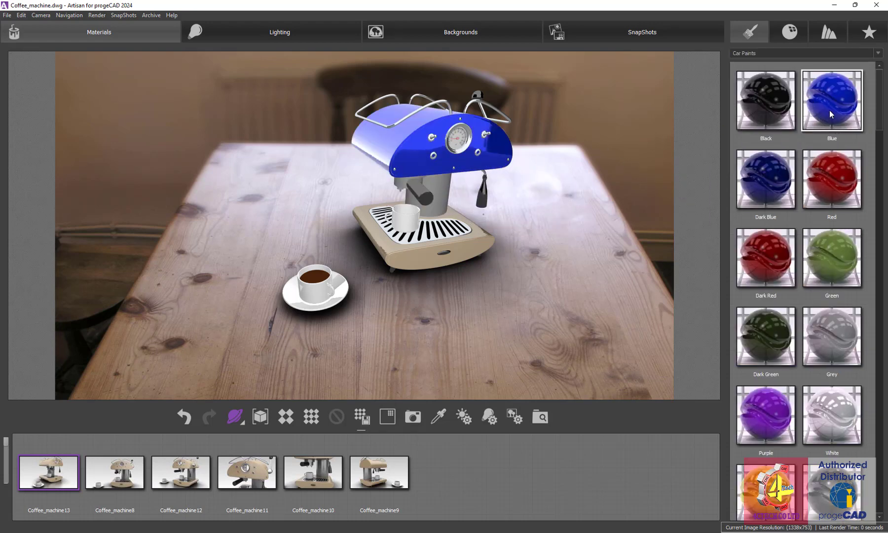
pyautogui.moveTo(830, 114); pyautogui.dragTo(424, 254)
pyautogui.moveTo(832, 104)
pyautogui.mouseDown()
pyautogui.moveTo(386, 247)
pyautogui.moveTo(439, 228)
pyautogui.mouseUp()
pyautogui.scroll(1, 450, 186)
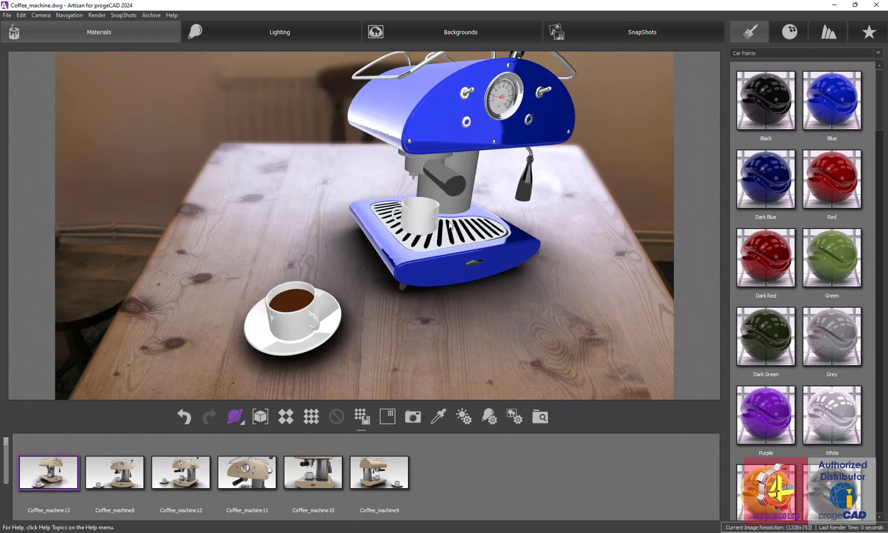
pyautogui.scroll(1, 449, 230)
pyautogui.moveTo(481, 294); pyautogui.dragTo(462, 312)
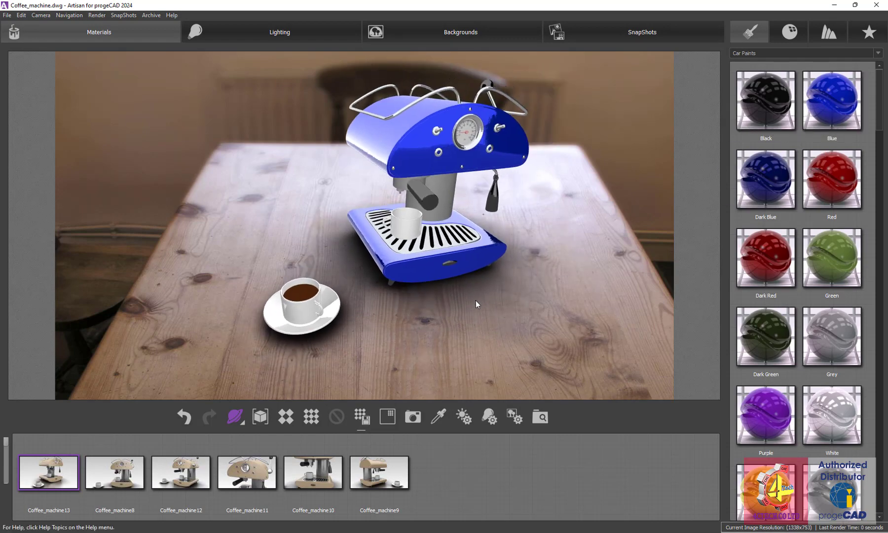
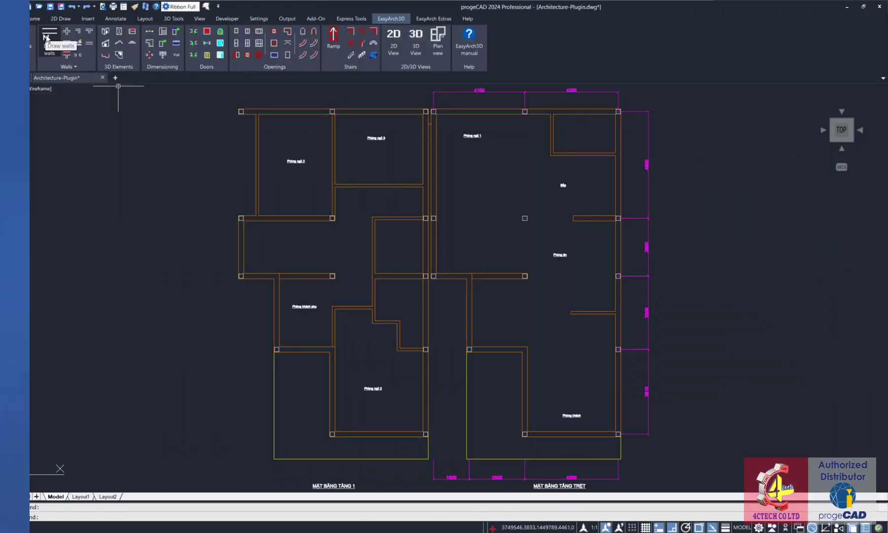
# Step: Draw an interior wall run of 1250, 1000 and 3000 segments plus a final leftward segment
pyautogui.click(46, 38)
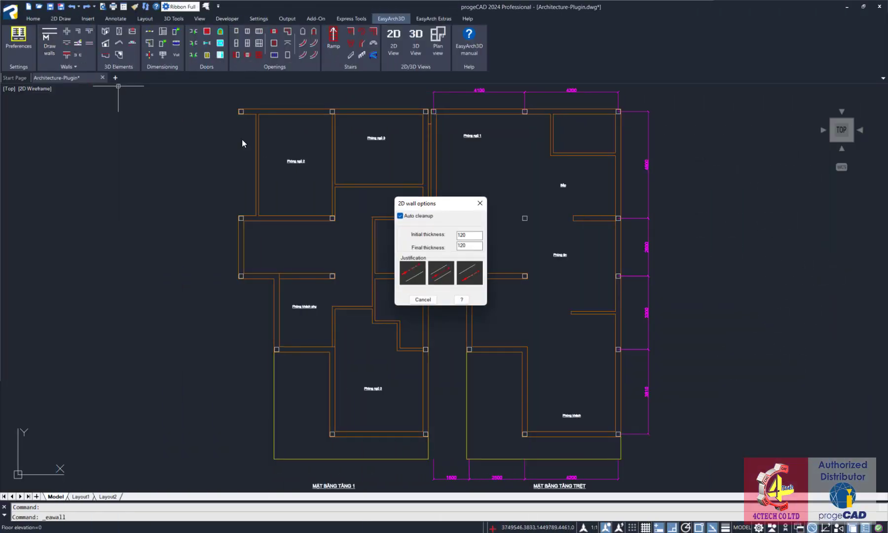
pyautogui.click(419, 296)
pyautogui.scroll(4, 477, 266)
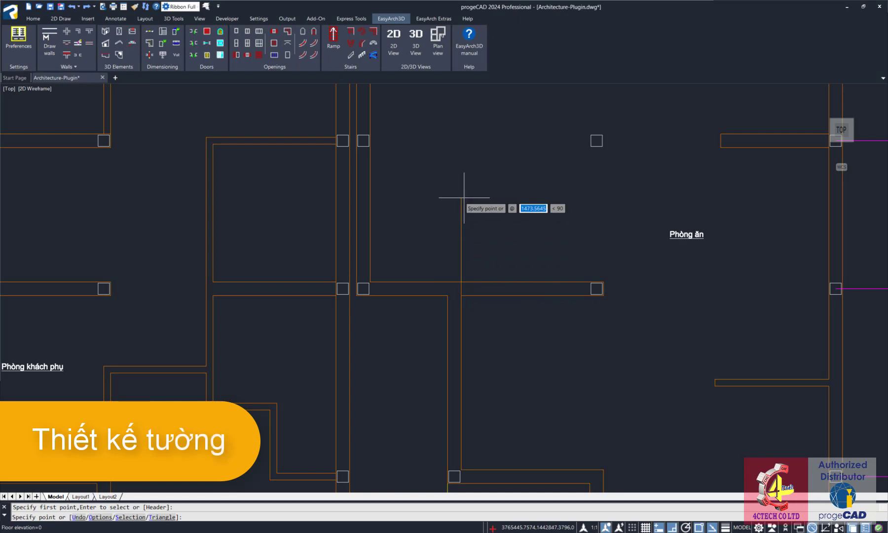
pyautogui.press('Return')
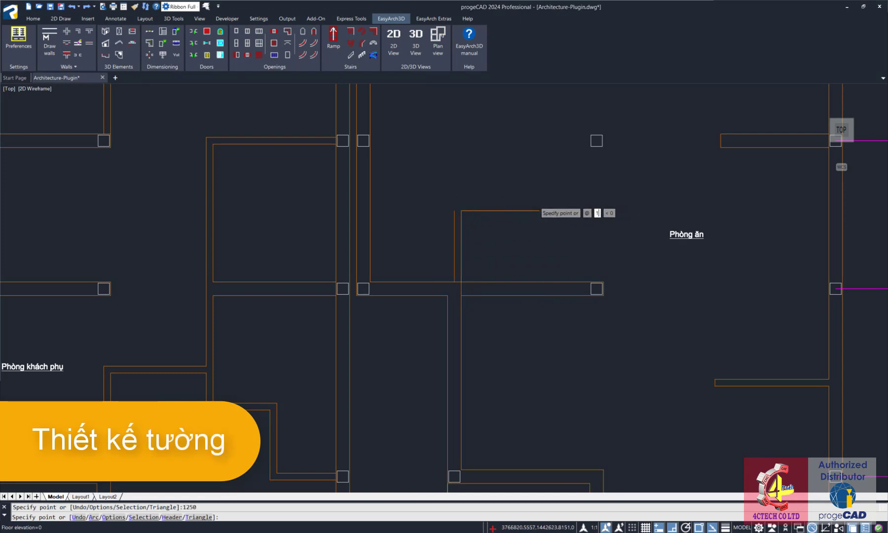
pyautogui.write('000')
pyautogui.press('Return')
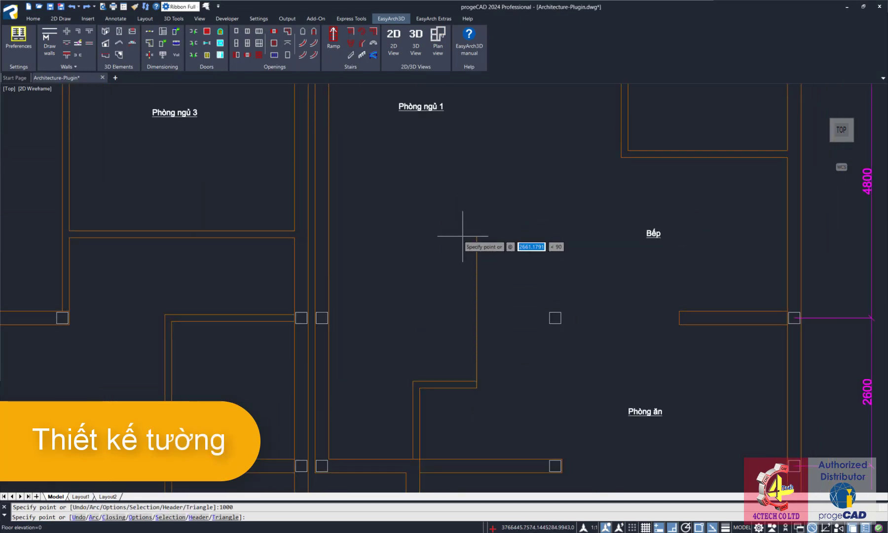
pyautogui.press('Return')
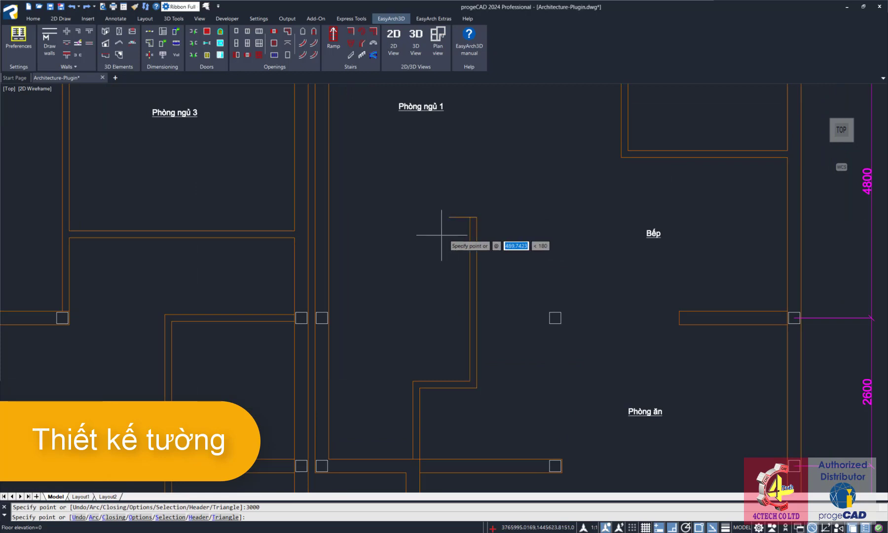
pyautogui.click(327, 216)
pyautogui.press('Return')
# Step: Draw a centred 1500 wall from the kitchen corner, then view the whole plan
pyautogui.moveTo(392, 263); pyautogui.dragTo(169, 208, button='middle')
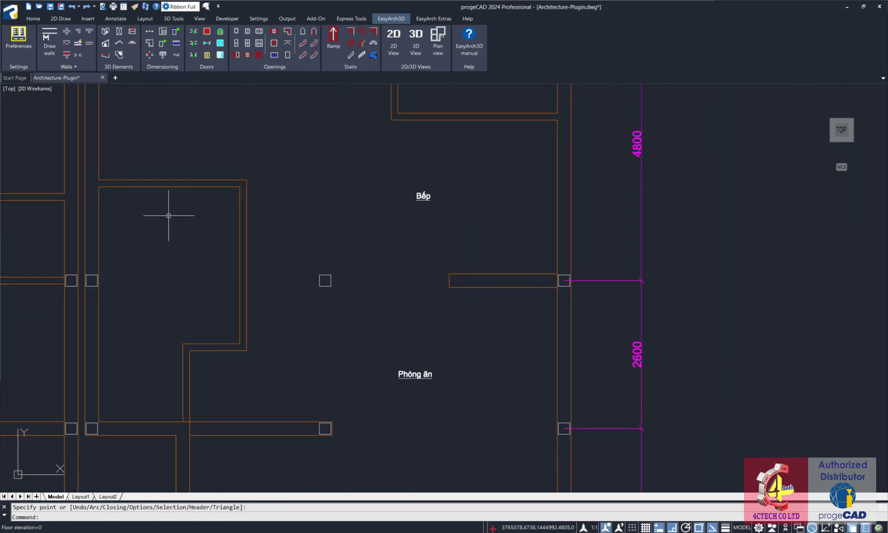
pyautogui.click(49, 39)
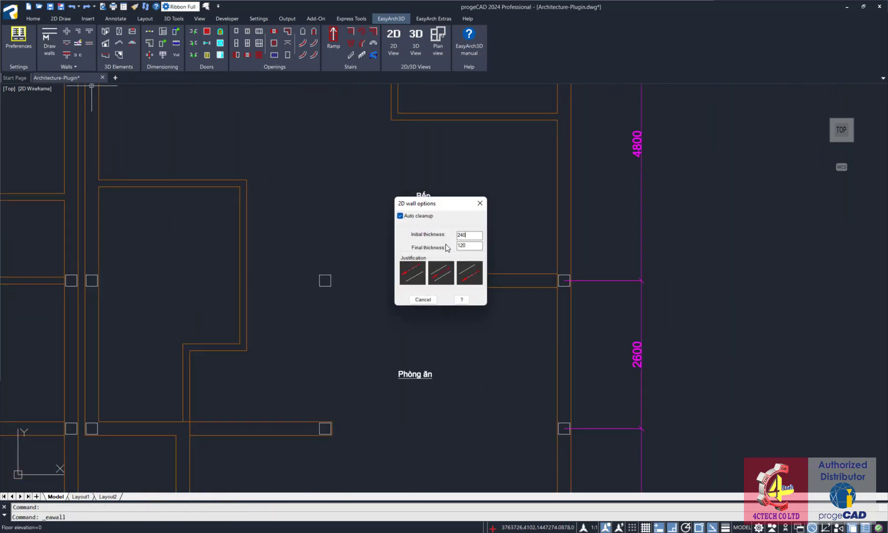
pyautogui.click(450, 275)
pyautogui.scroll(4, 292, 276)
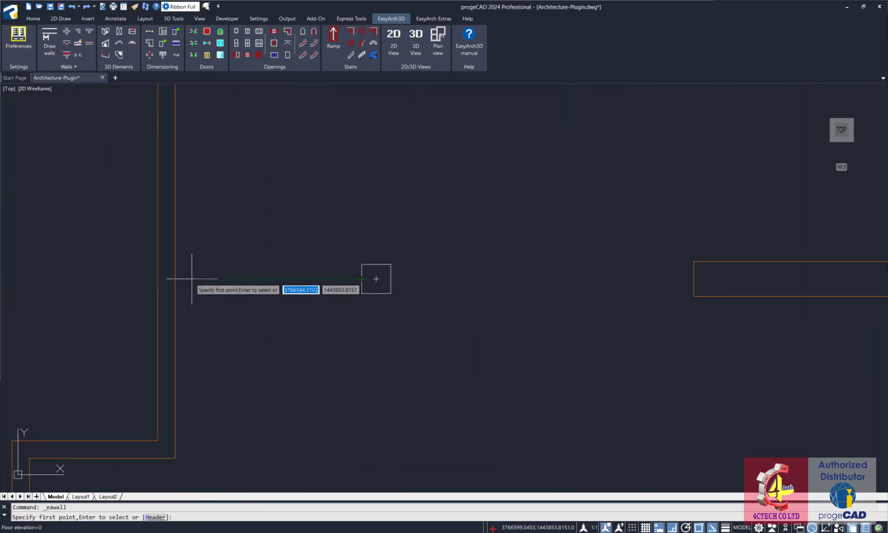
pyautogui.click(176, 279)
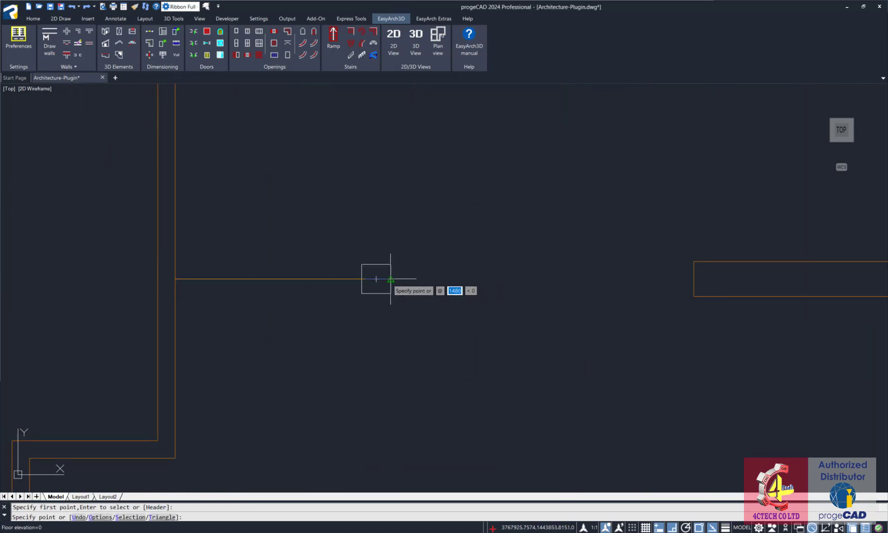
pyautogui.press('Return')
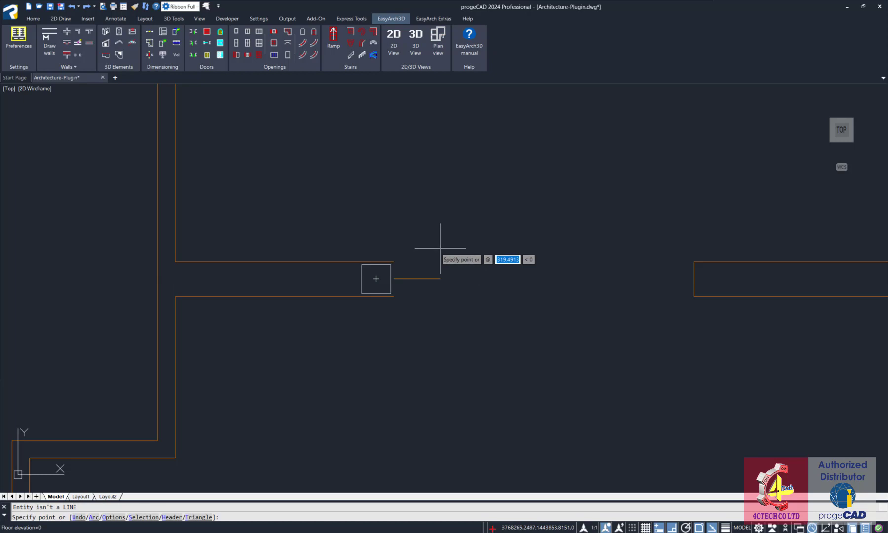
pyautogui.press('Escape')
pyautogui.moveTo(408, 292); pyautogui.dragTo(387, 351, button='middle')
pyautogui.scroll(-3, 387, 351)
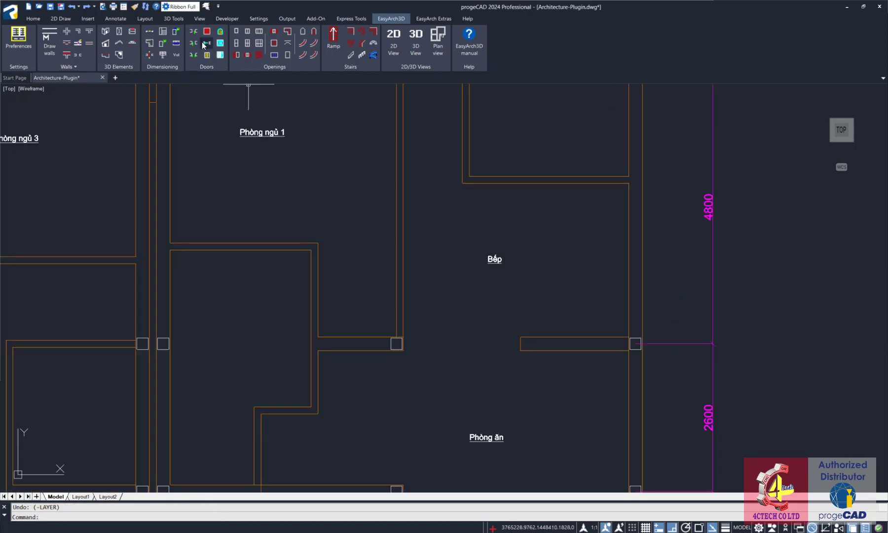
# Step: Choose a door style and size it 900 wide by 2400 high
pyautogui.click(198, 32)
pyautogui.doubleClick(331, 314)
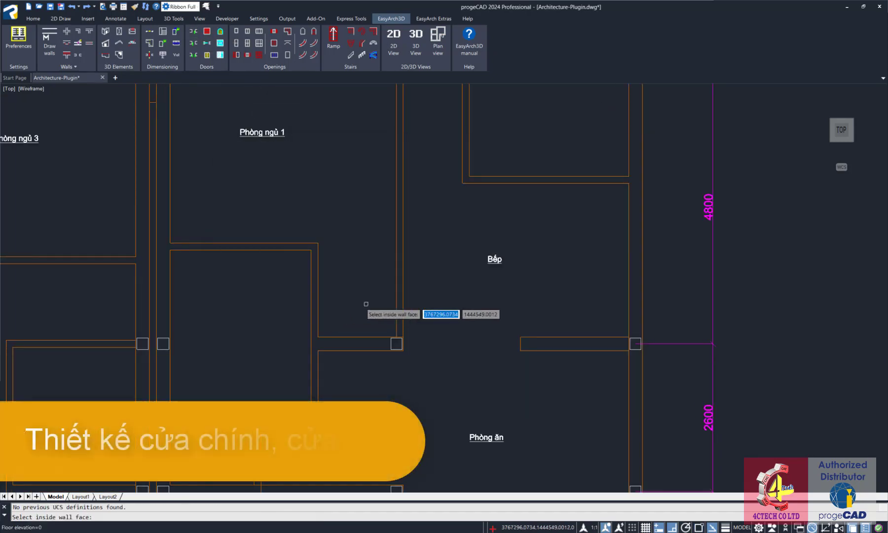
pyautogui.click(395, 312)
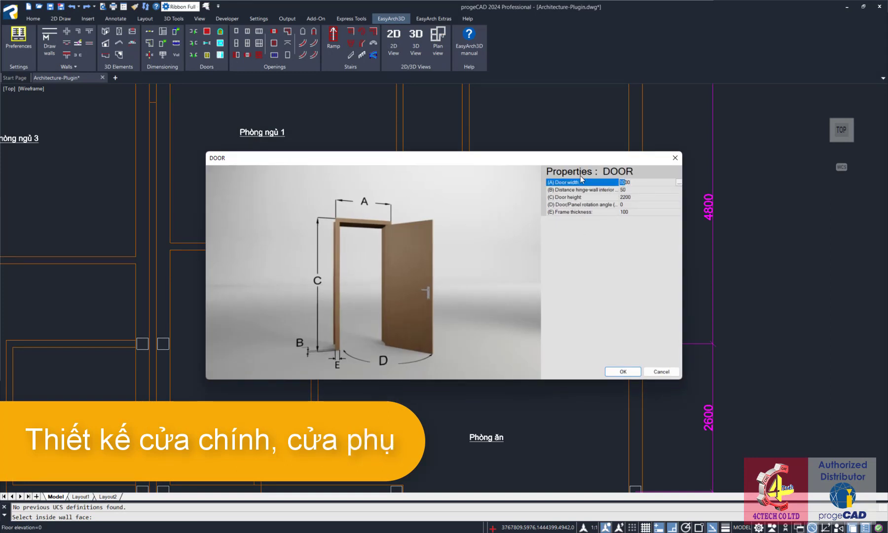
pyautogui.write('900')
pyautogui.click(625, 196)
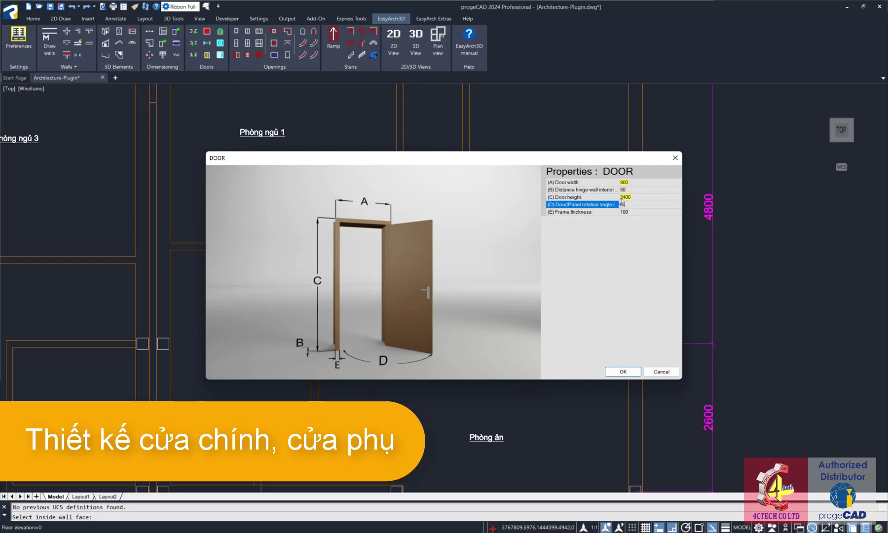
pyautogui.click(621, 372)
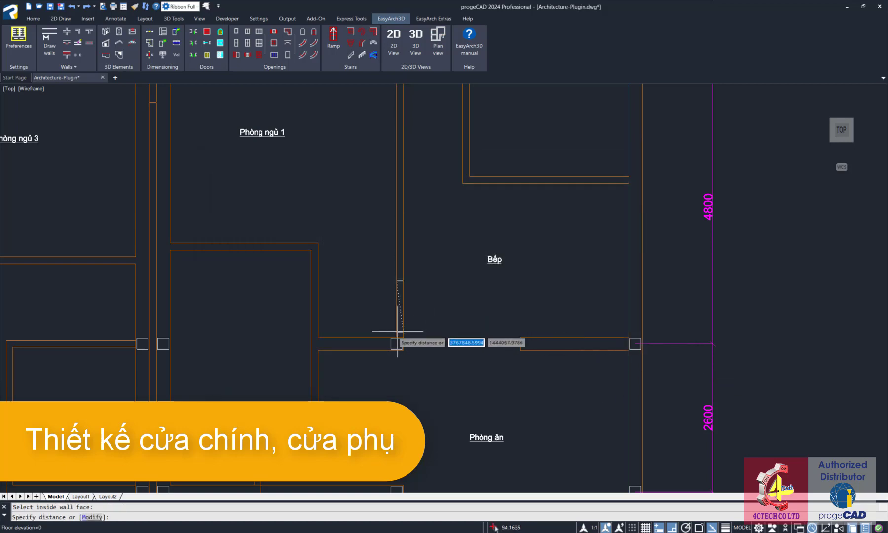
# Step: Place 900 × 2400 doors in the wall below Phòng ngủ 3 and a neighbouring wall
pyautogui.scroll(-3, 431, 324)
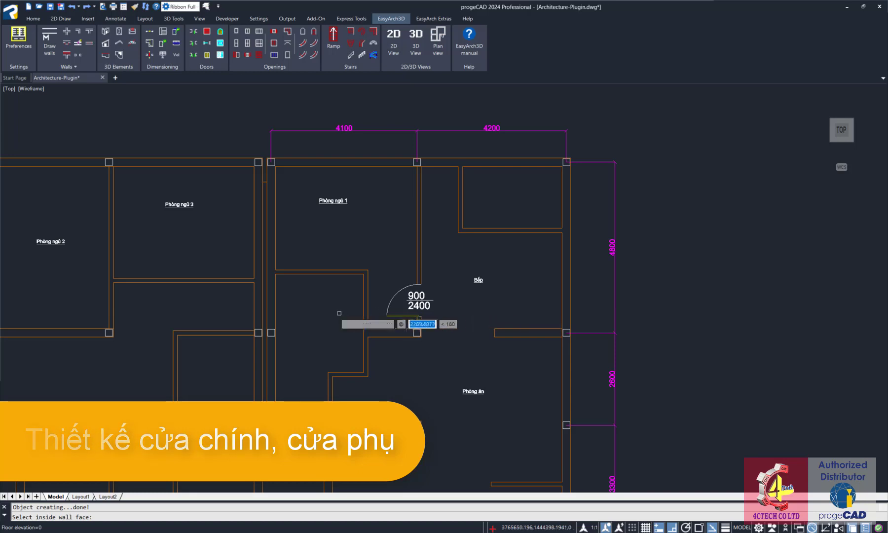
pyautogui.scroll(1, 340, 306)
pyautogui.moveTo(240, 224); pyautogui.dragTo(317, 224, button='middle')
pyautogui.scroll(2, 317, 224)
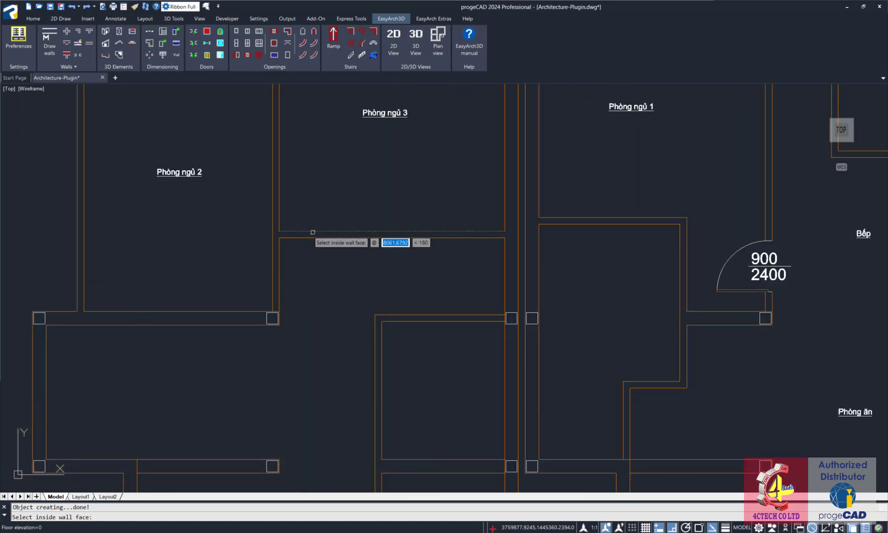
pyautogui.click(313, 232)
pyautogui.click(295, 209)
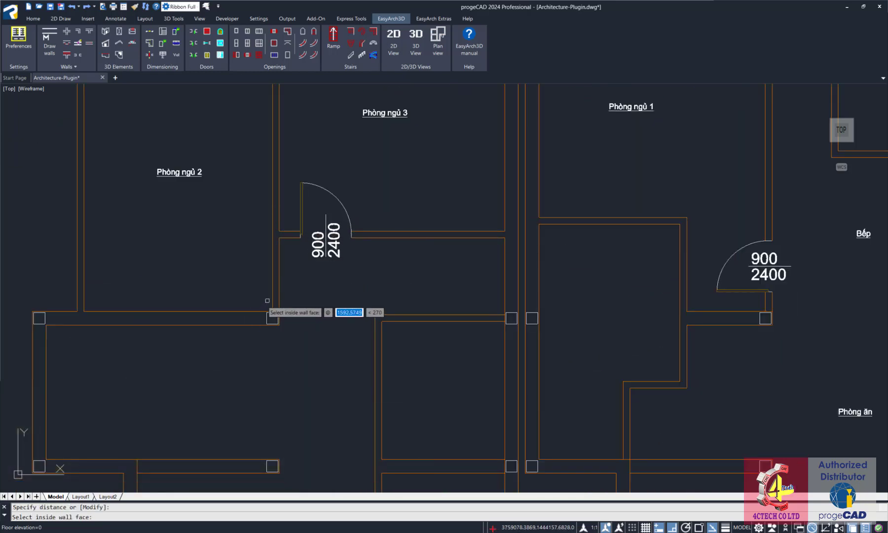
pyautogui.click(269, 297)
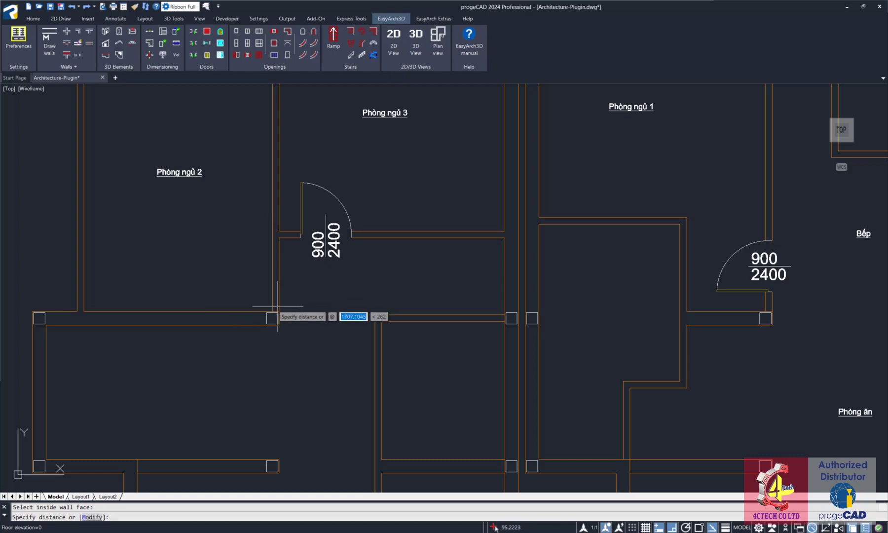
pyautogui.click(277, 305)
# Step: Insert a 2000 × 2400 double panelled door into the Phòng khách outer wall
pyautogui.click(208, 56)
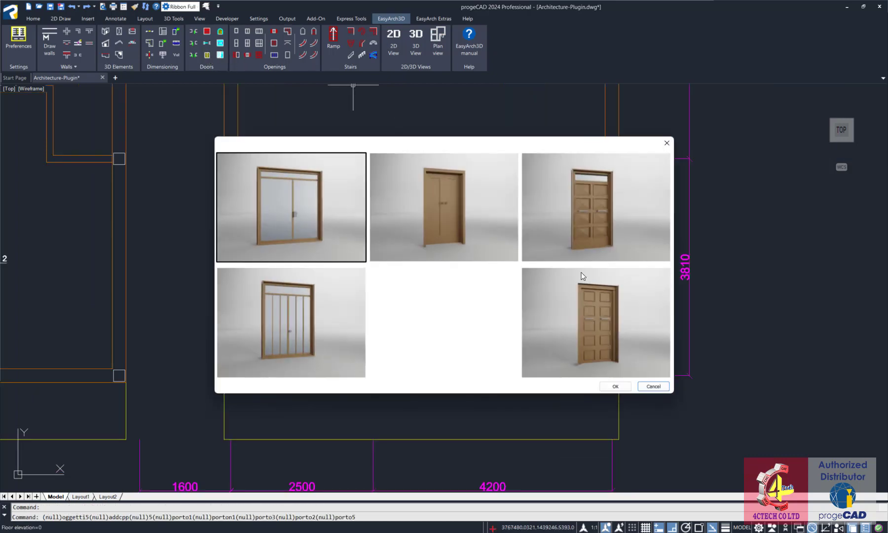
pyautogui.doubleClick(593, 308)
pyautogui.click(498, 382)
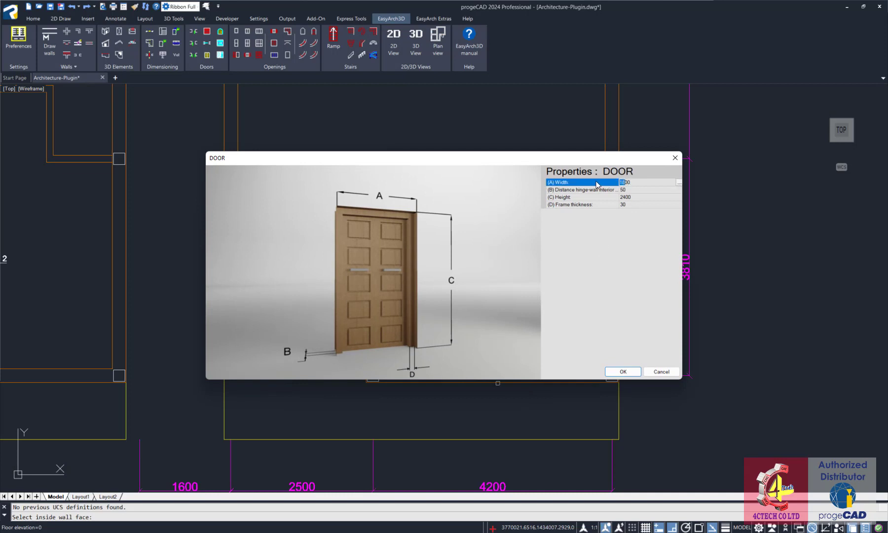
pyautogui.write('2000')
pyautogui.click(630, 197)
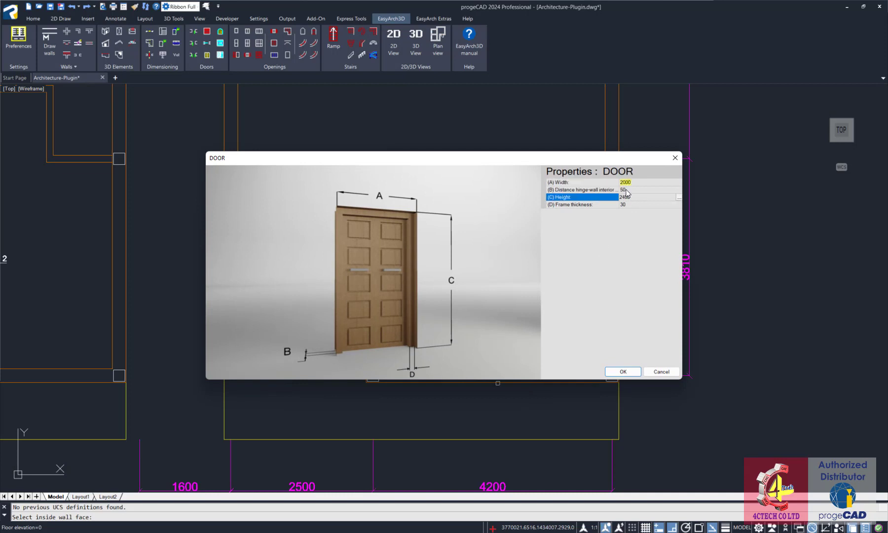
pyautogui.click(625, 182)
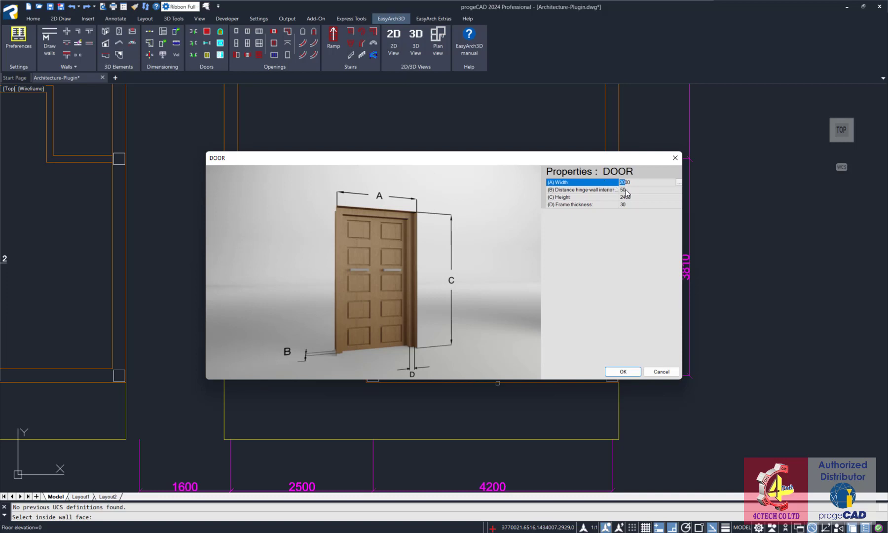
pyautogui.click(622, 371)
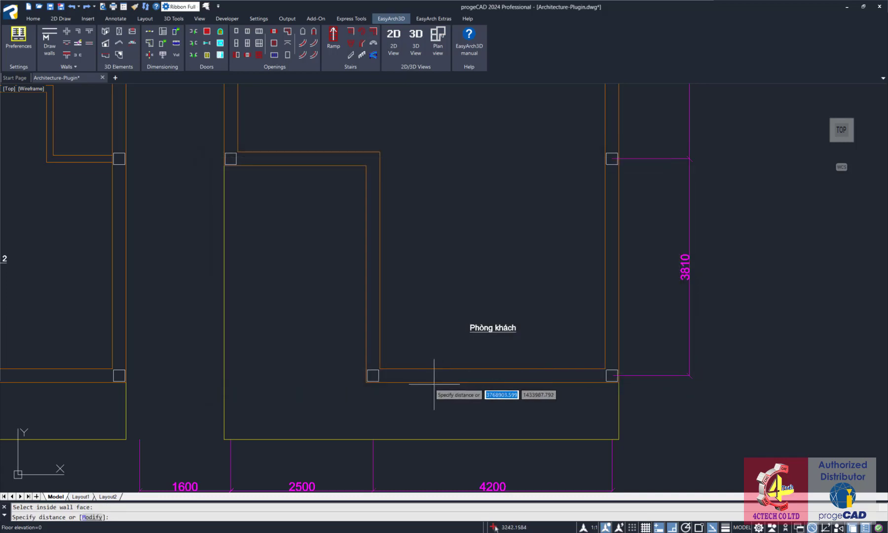
pyautogui.click(434, 384)
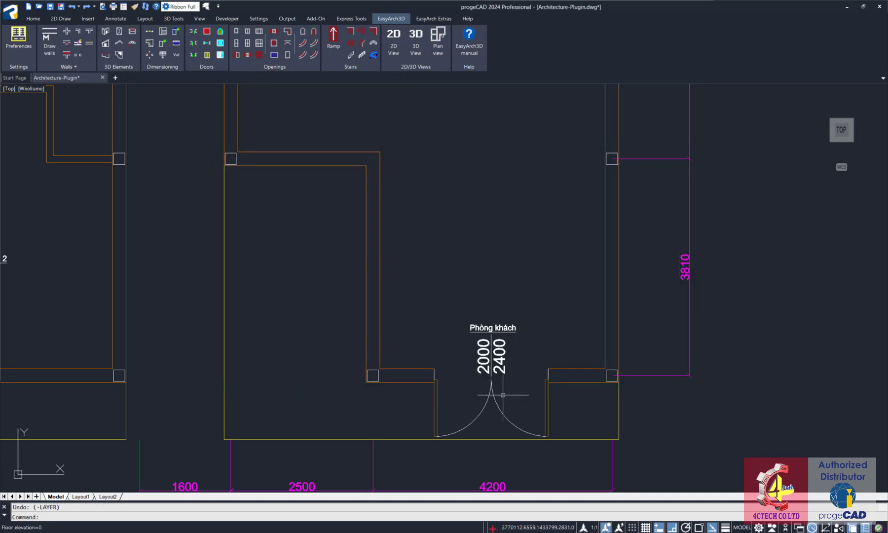
# Step: Insert a 2500 × 2300 window into the Phòng khách left wall and begin selecting it
pyautogui.click(275, 59)
pyautogui.doubleClick(302, 345)
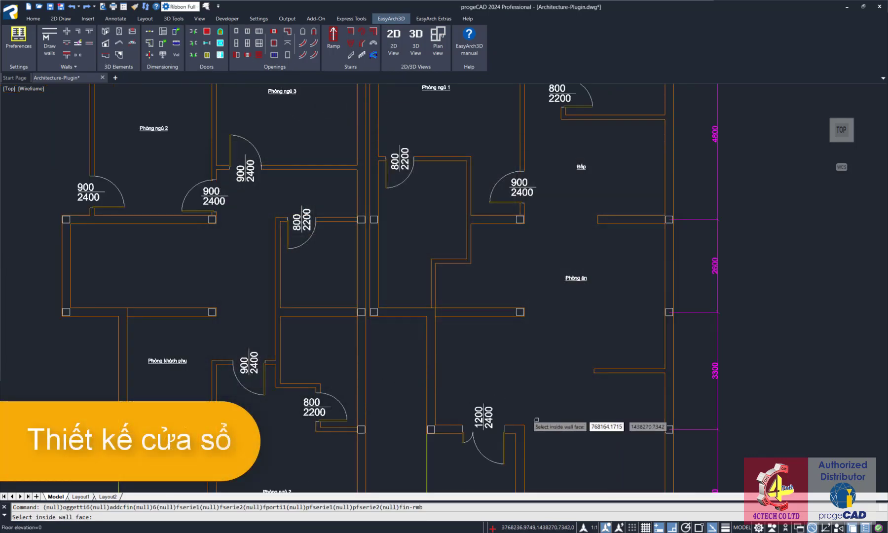
pyautogui.moveTo(536, 419); pyautogui.dragTo(453, 240, button='middle')
pyautogui.click(437, 320)
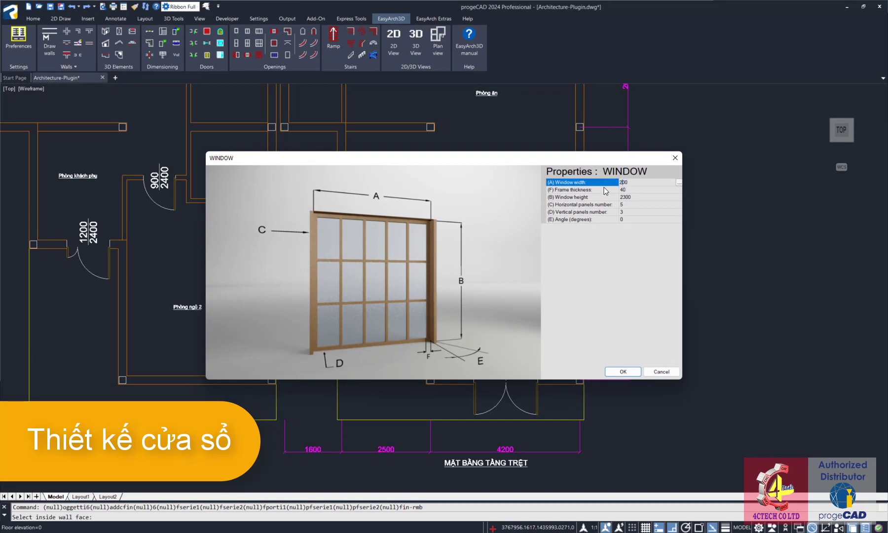
pyautogui.write('2500')
pyautogui.click(634, 195)
pyautogui.click(622, 371)
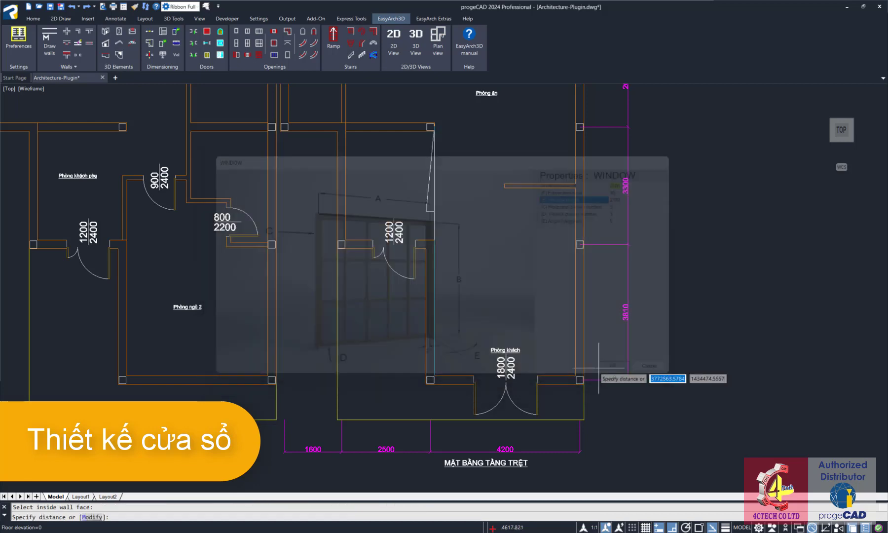
pyautogui.click(431, 355)
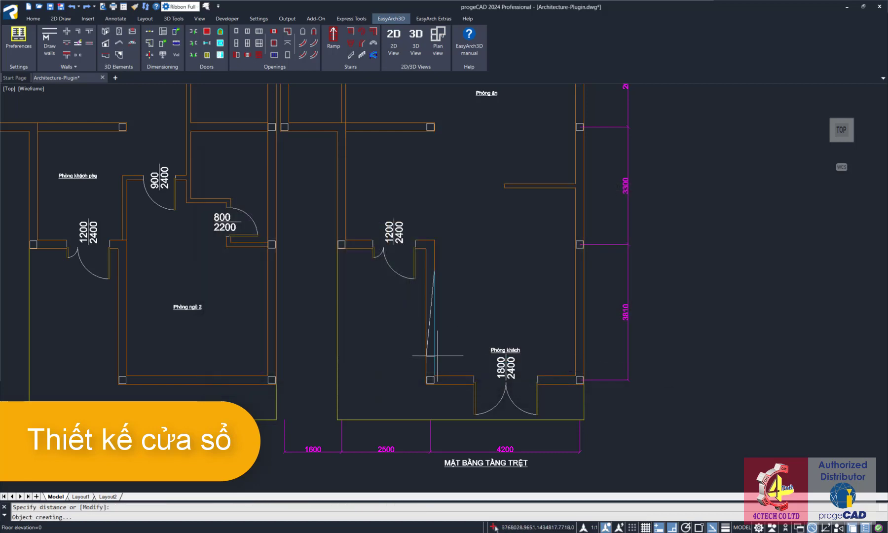
pyautogui.press('Escape')
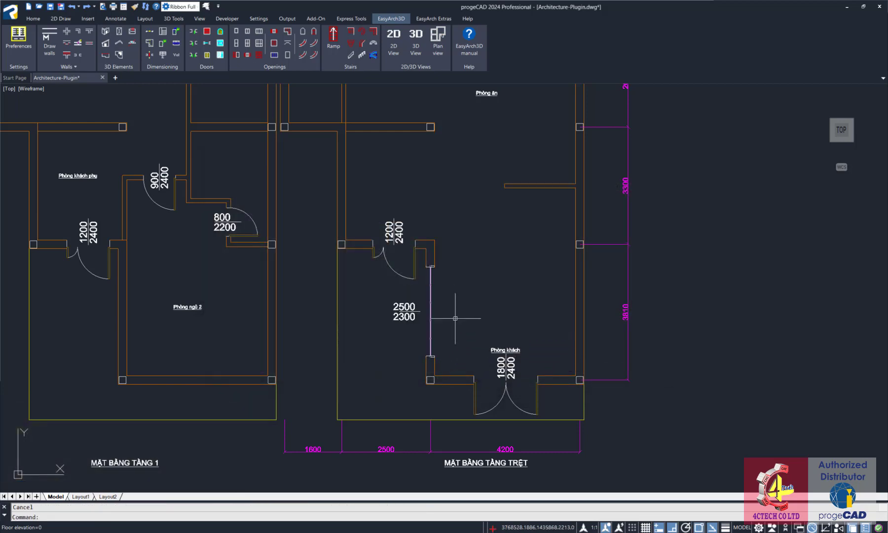
pyautogui.click(453, 315)
# Step: Copy the 2500 × 2300 window onto Phòng ngủ 2's left wall and open the wall there
pyautogui.click(419, 295)
pyautogui.rightClick(419, 296)
pyautogui.click(434, 335)
pyautogui.scroll(4, 429, 276)
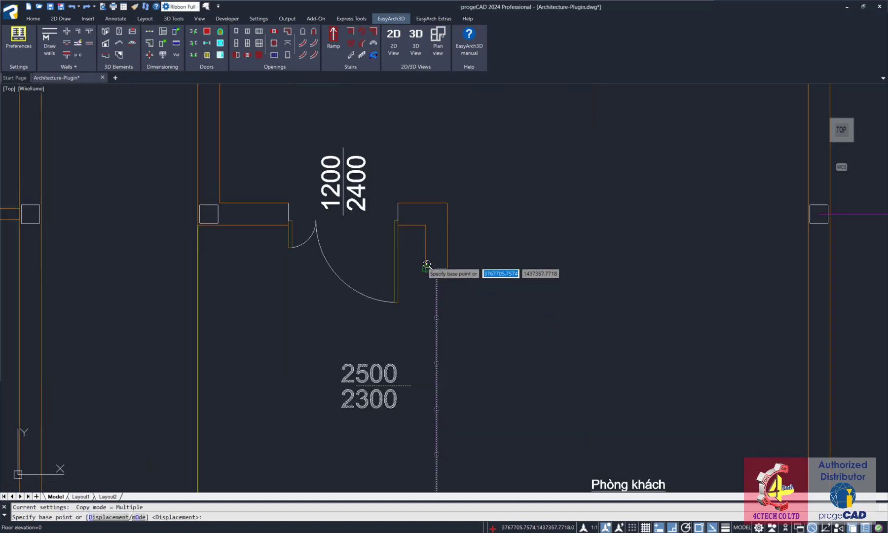
pyautogui.click(425, 271)
pyautogui.scroll(-3, 448, 270)
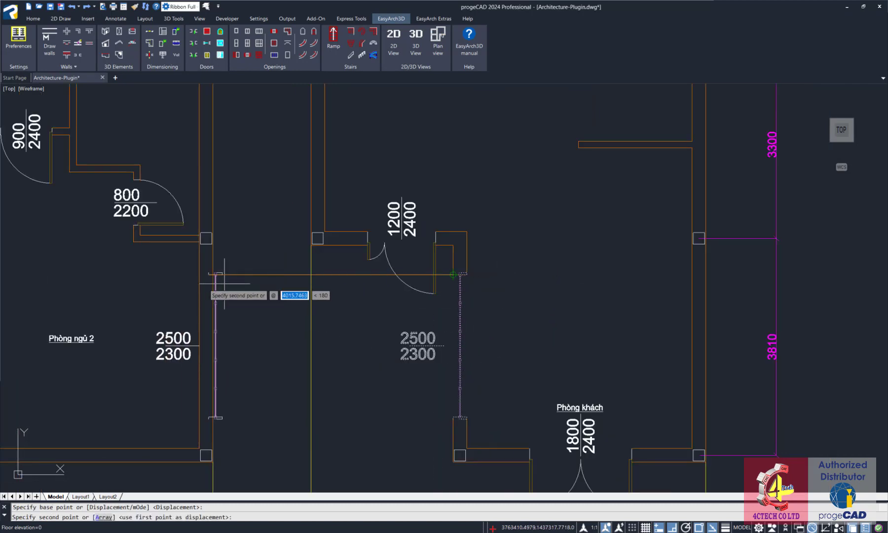
pyautogui.scroll(-4, 232, 296)
pyautogui.scroll(7, 217, 251)
pyautogui.click(218, 262)
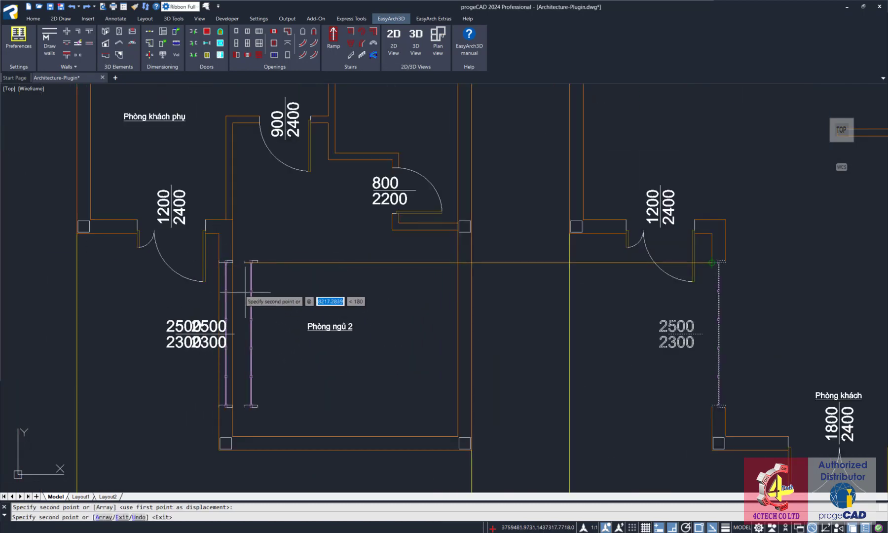
pyautogui.press('Escape')
pyautogui.click(80, 45)
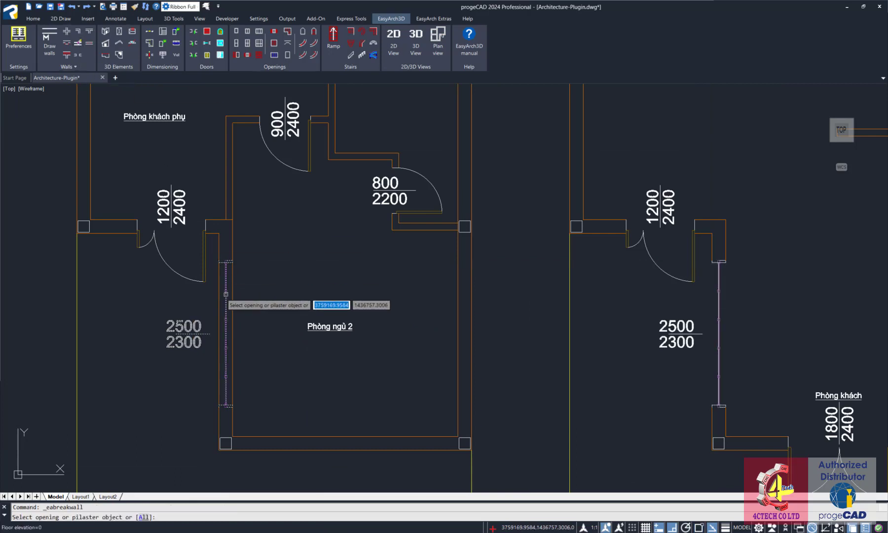
pyautogui.moveTo(314, 303)
pyautogui.mouseDown(button='middle')
pyautogui.moveTo(291, 204)
pyautogui.moveTo(246, 184)
pyautogui.mouseUp(button='middle')
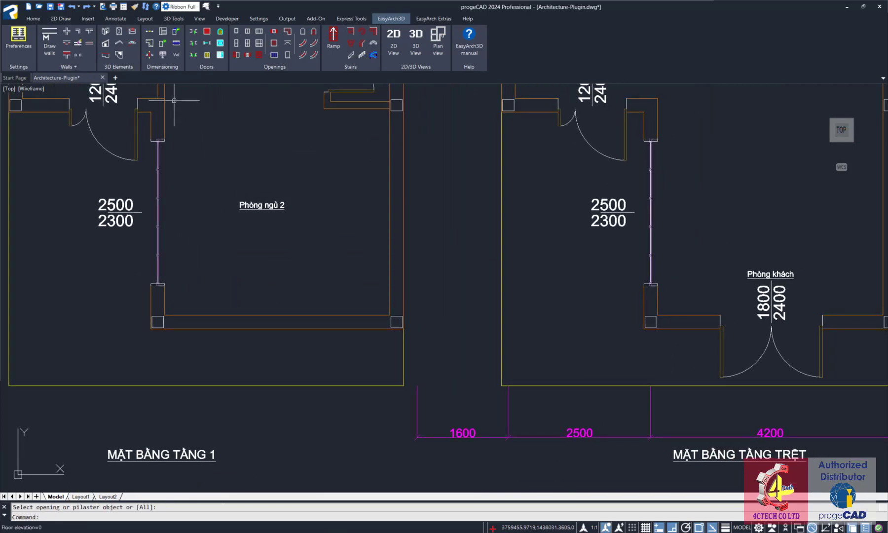
# Step: Add a 2600 × 2200 window of the third type to Phòng ngủ 2's bottom wall
pyautogui.click(259, 55)
pyautogui.doubleClick(599, 219)
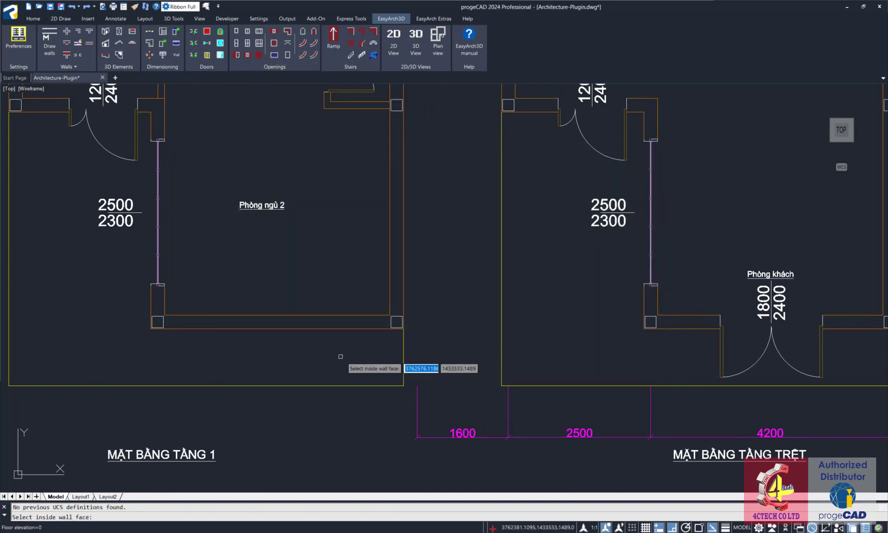
pyautogui.click(298, 328)
pyautogui.click(623, 369)
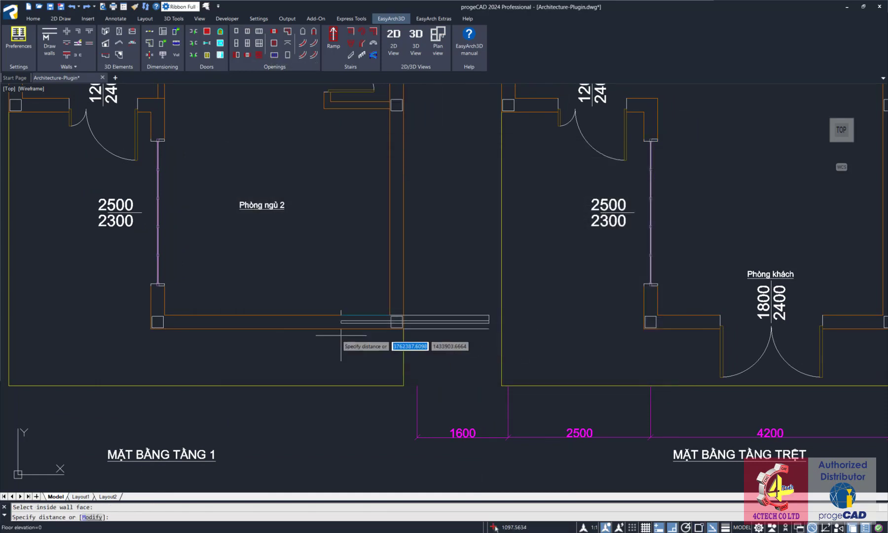
pyautogui.click(208, 326)
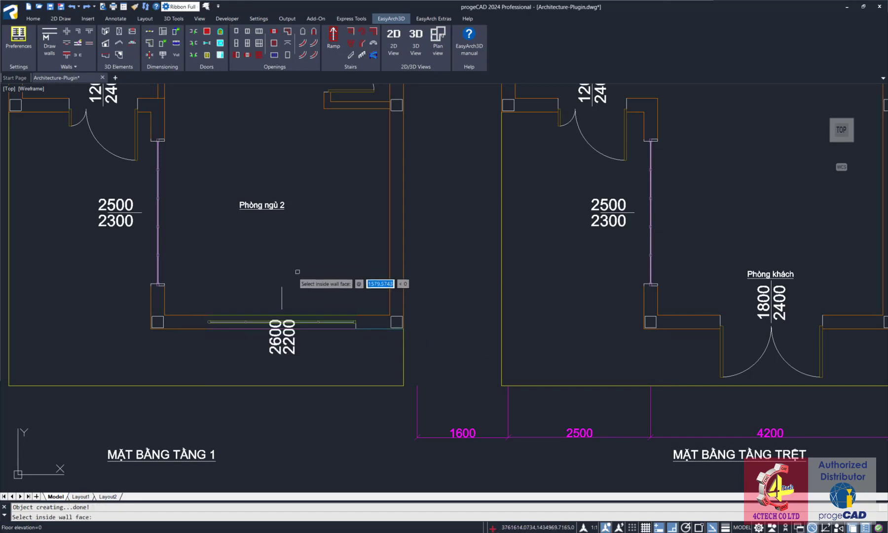
pyautogui.click(334, 37)
# Step: Insert a 2000-wide dog-leg stair at the wall corner with 0° rotation and start moving it
pyautogui.doubleClick(614, 233)
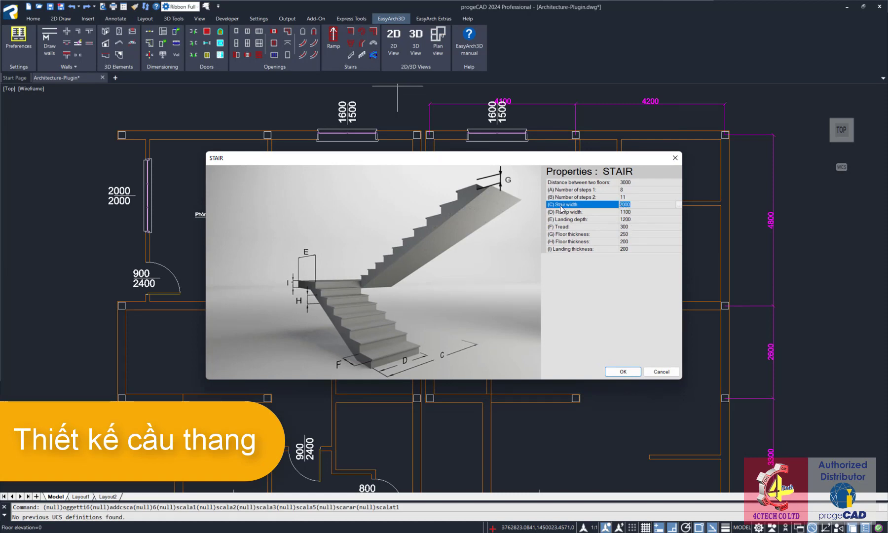
pyautogui.click(636, 373)
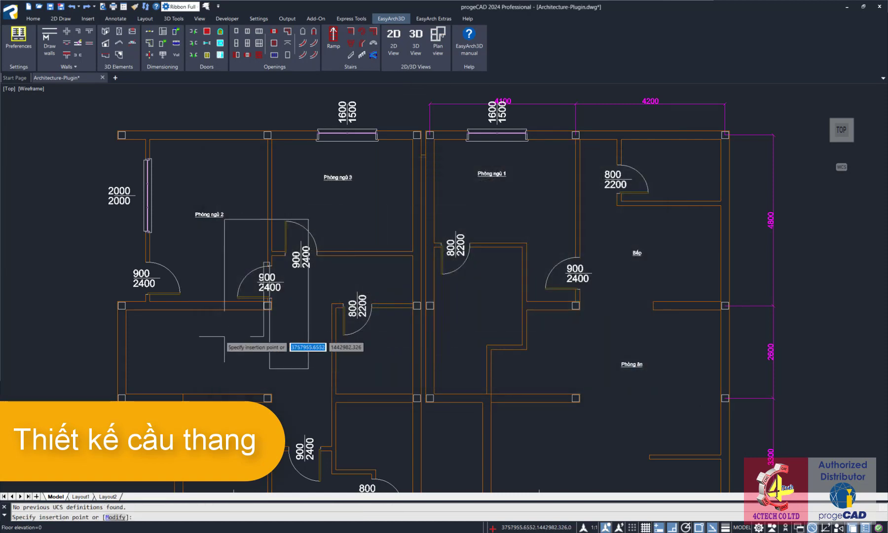
pyautogui.scroll(3, 227, 340)
pyautogui.scroll(3, 249, 310)
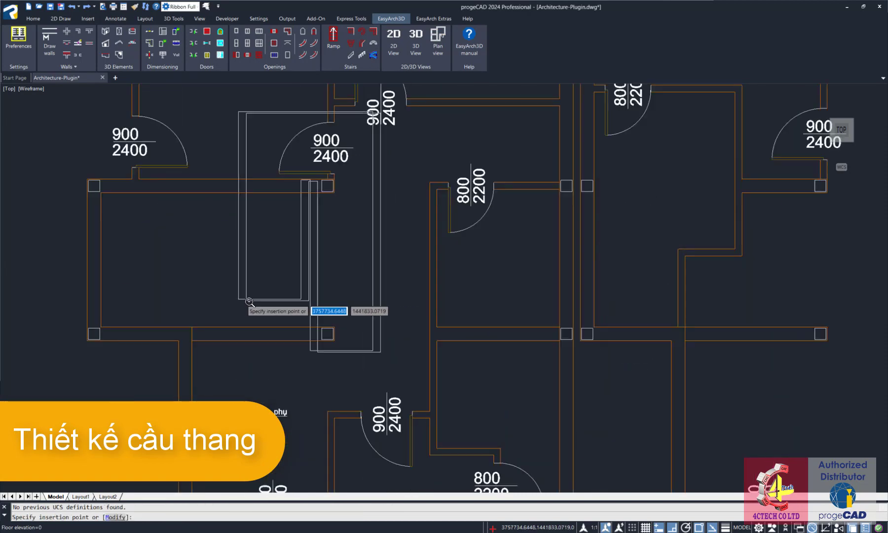
pyautogui.click(333, 326)
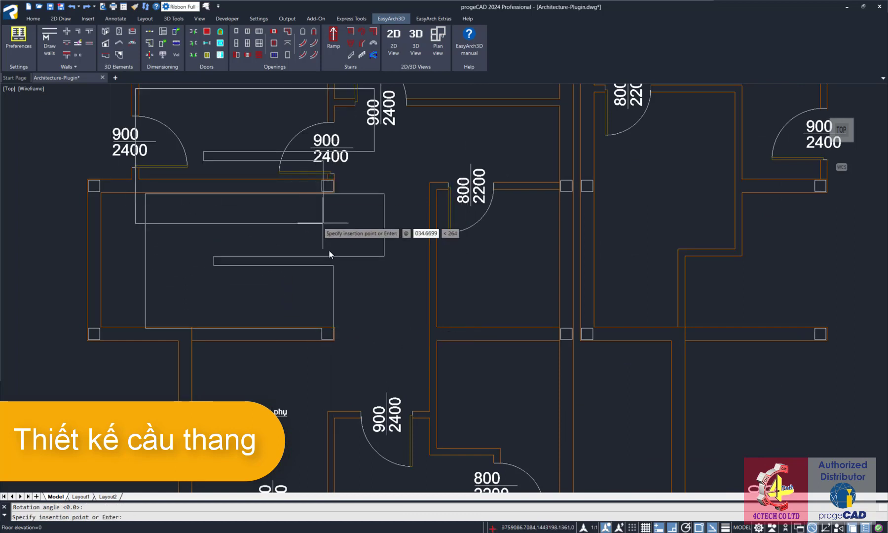
pyautogui.click(334, 326)
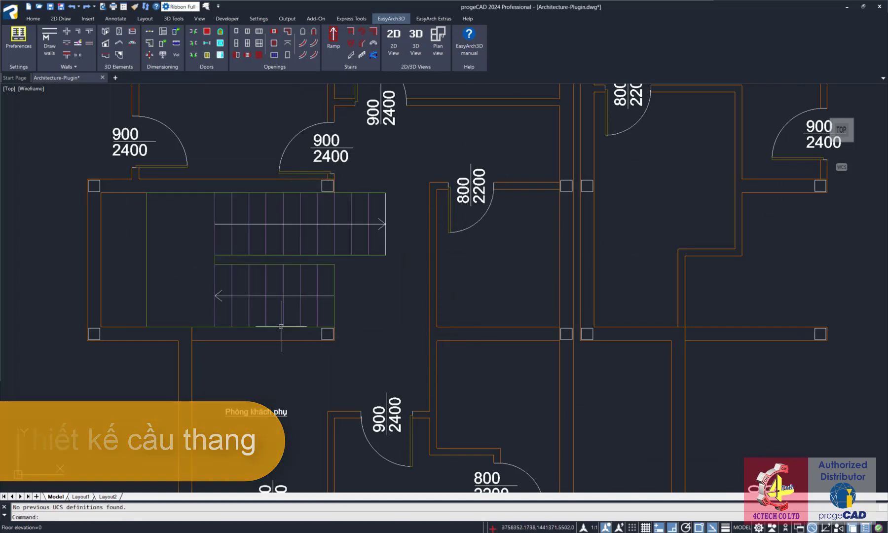
pyautogui.moveTo(368, 291); pyautogui.dragTo(282, 264)
pyautogui.write('m')
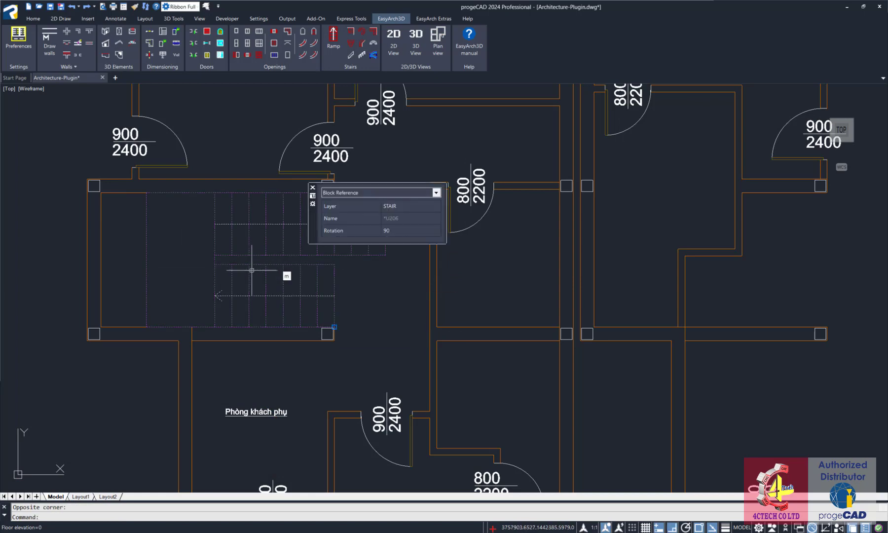
pyautogui.press('Return')
pyautogui.click(147, 326)
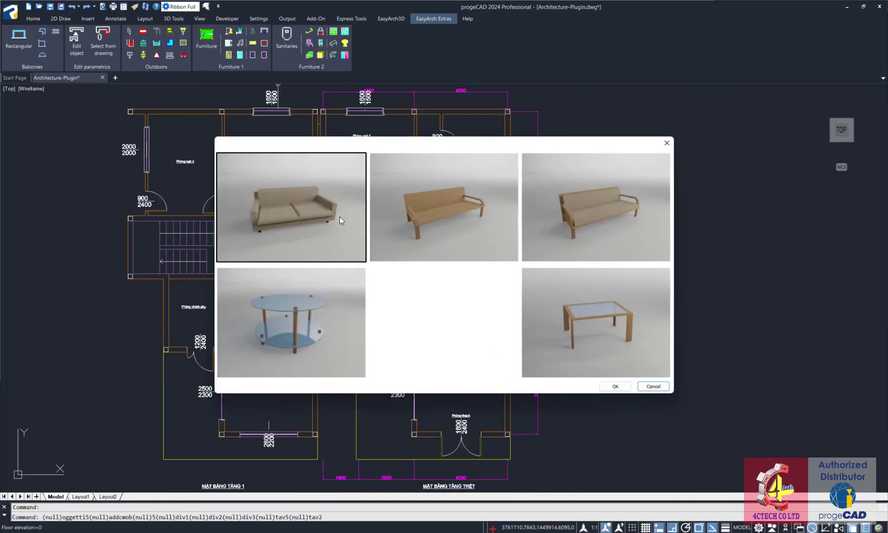
# Step: Place a sofa with adjusted width along Phòng khách's right wall
pyautogui.doubleClick(340, 217)
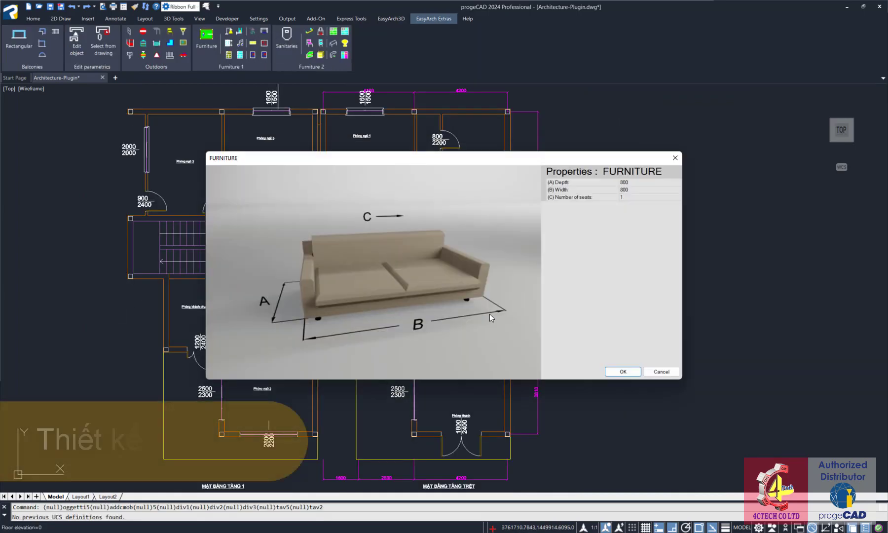
pyautogui.click(624, 190)
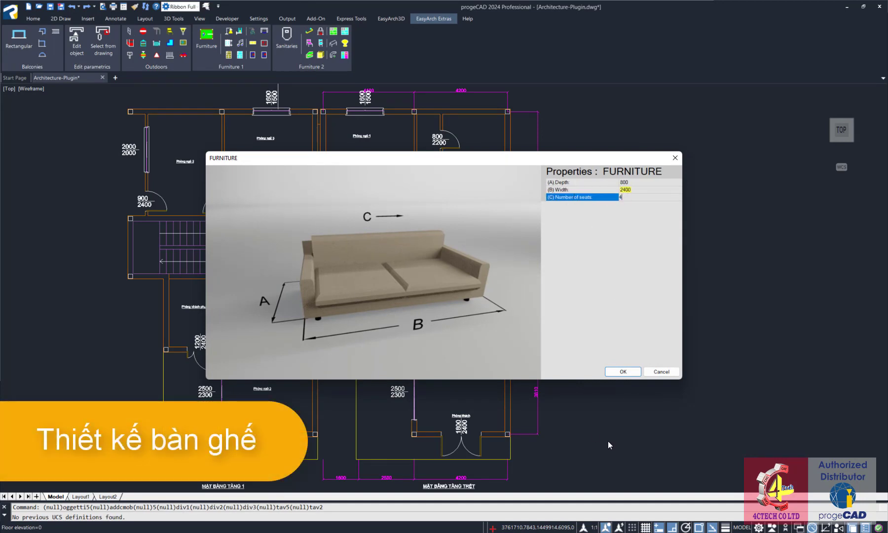
pyautogui.click(621, 371)
pyautogui.scroll(2, 502, 453)
pyautogui.moveTo(440, 412); pyautogui.dragTo(417, 421, button='middle')
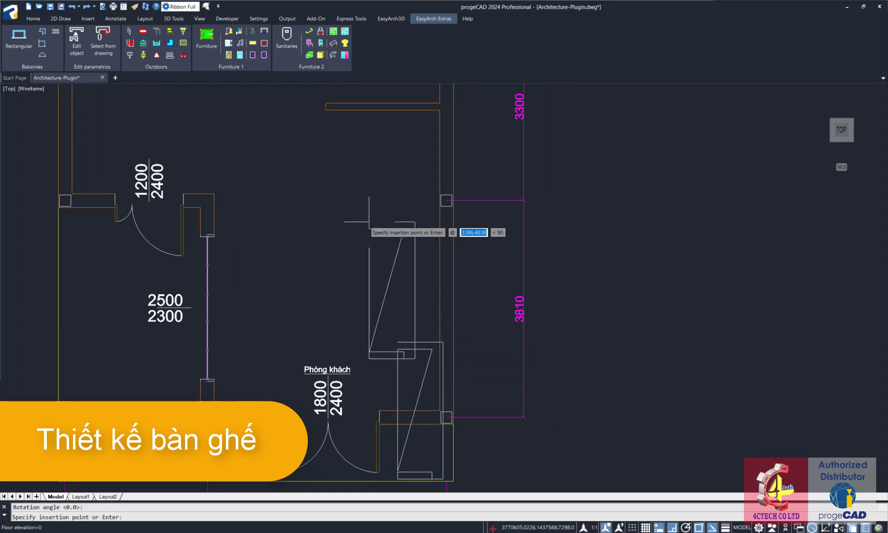
pyautogui.click(386, 232)
pyautogui.click(365, 311)
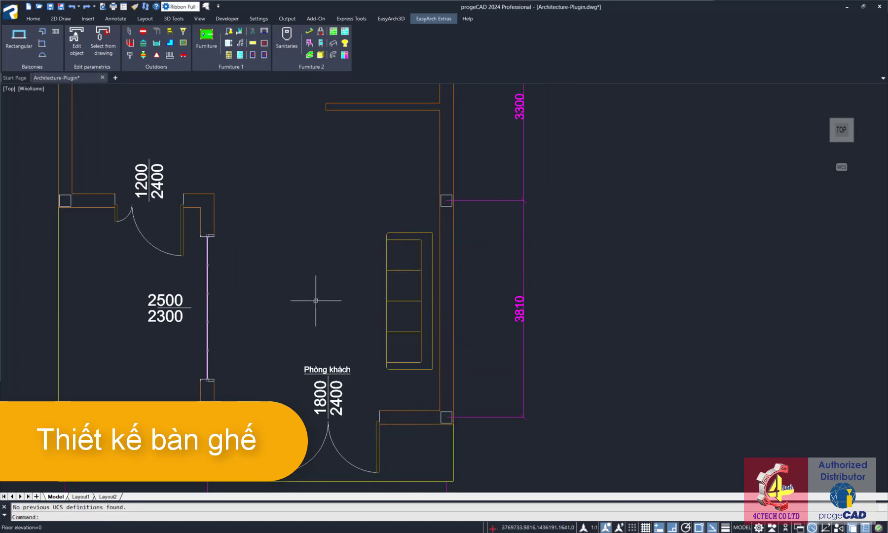
# Step: Place a glass-top coffee table in front of the sofa
pyautogui.click(267, 36)
pyautogui.doubleClick(599, 332)
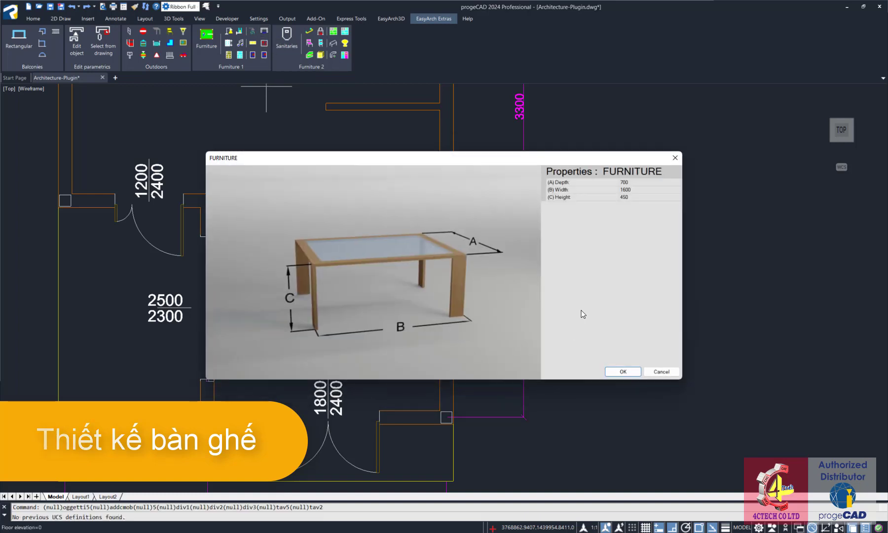
pyautogui.click(605, 189)
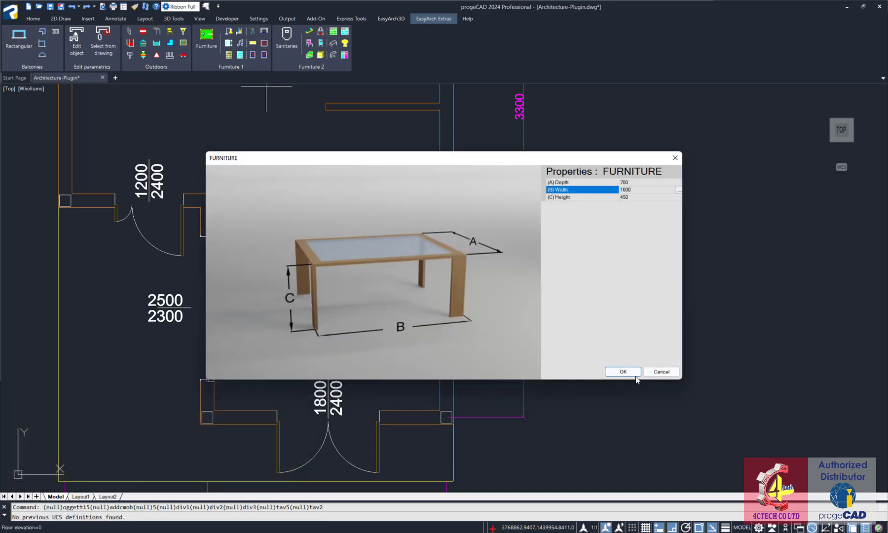
pyautogui.click(635, 376)
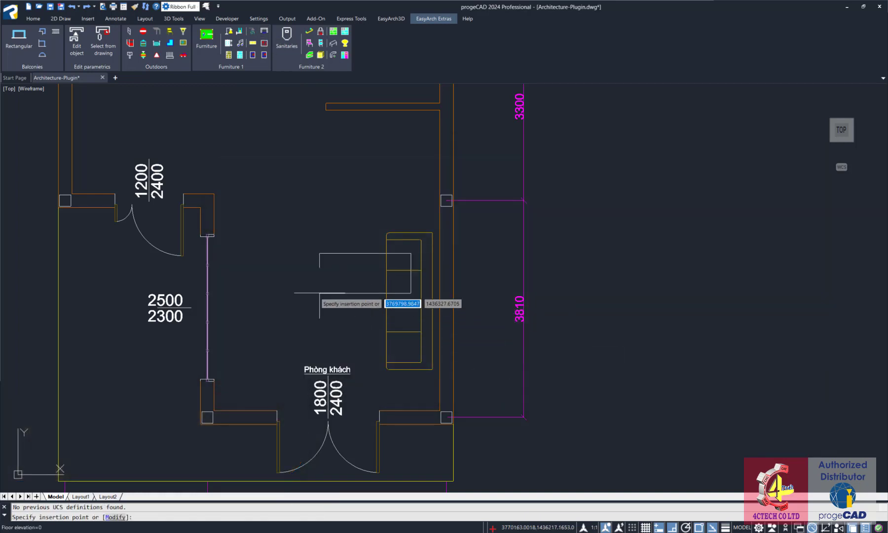
pyautogui.click(339, 257)
# Step: Place a single-seat armchair, rotated, to the left of the coffee table
pyautogui.click(256, 33)
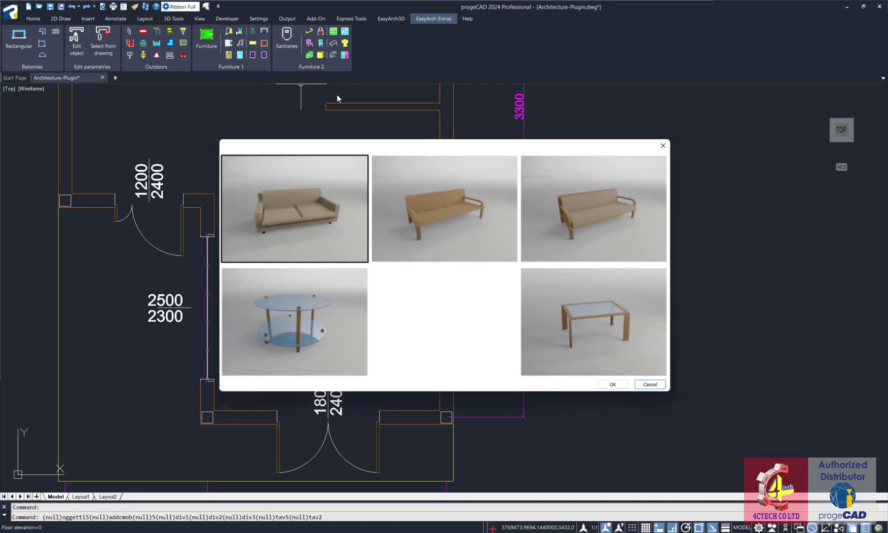
pyautogui.doubleClick(390, 215)
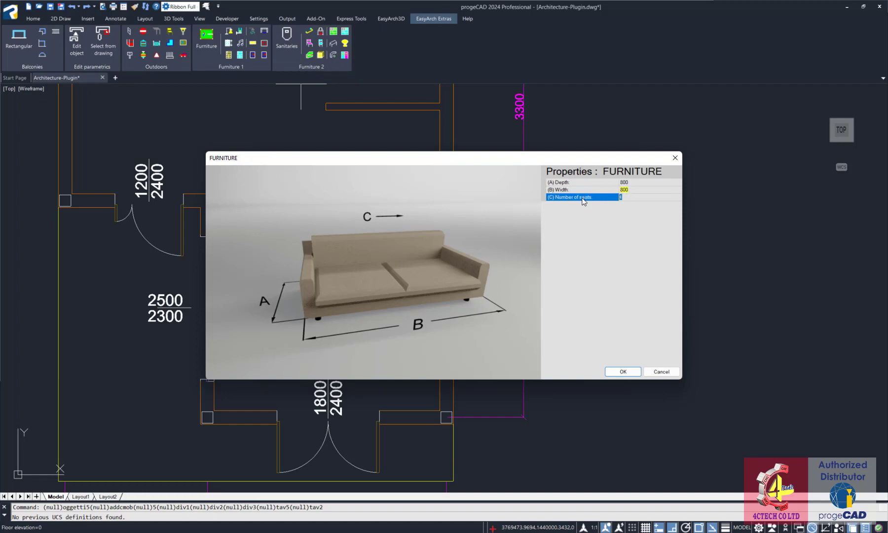
pyautogui.click(623, 372)
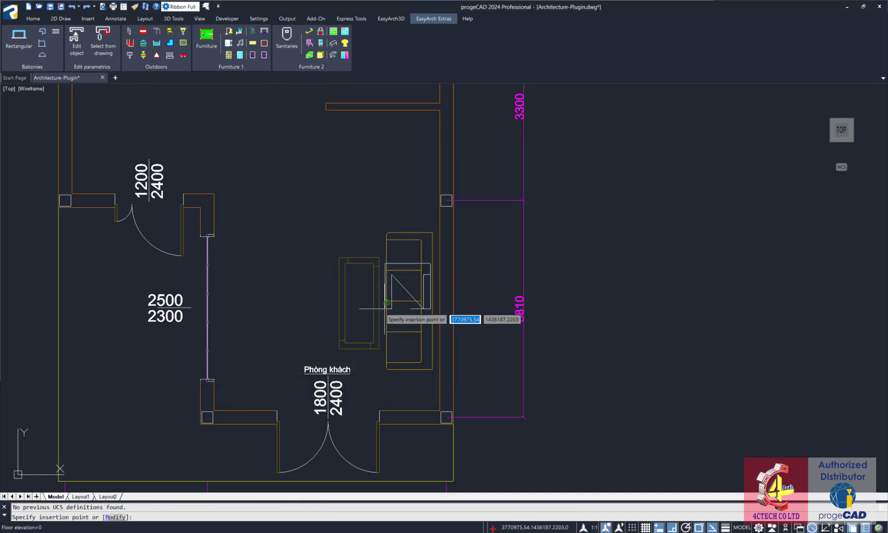
pyautogui.click(275, 304)
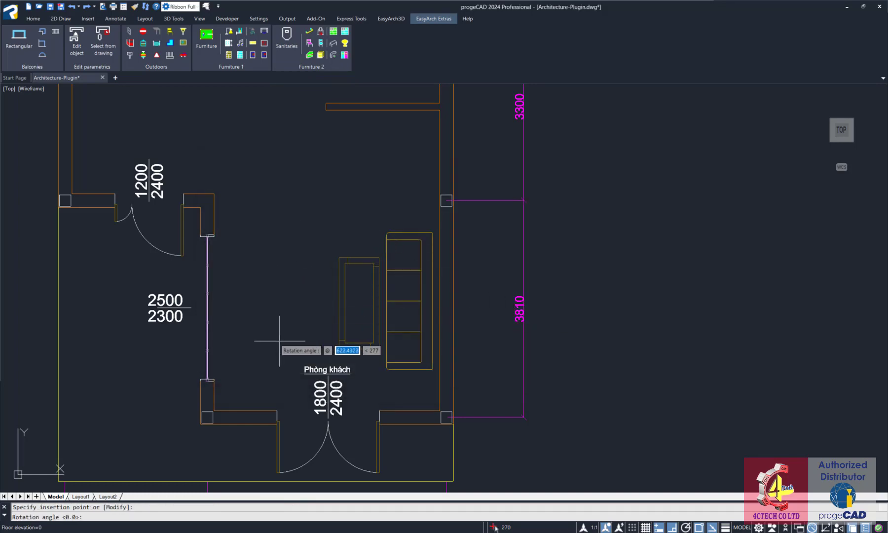
pyautogui.click(282, 217)
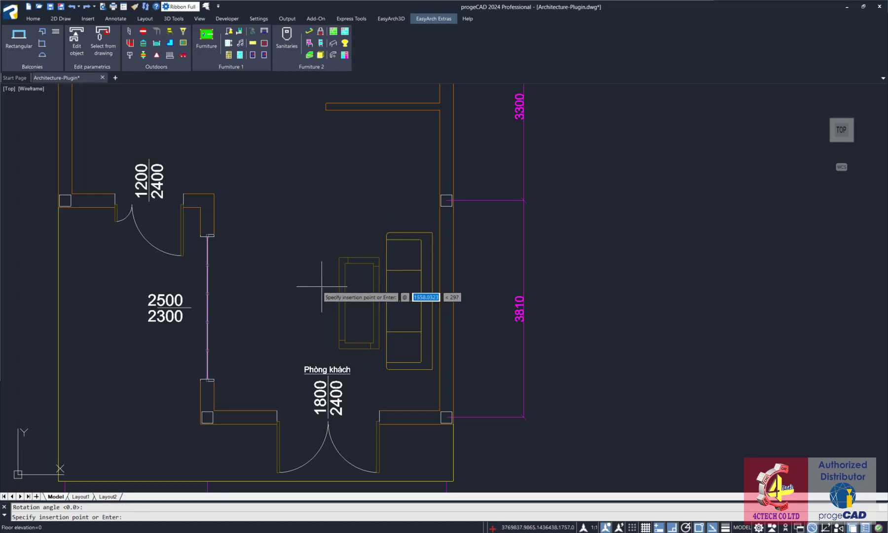
pyautogui.press('Escape')
# Step: Copy the armchair to a second position just below the first
pyautogui.click(301, 281)
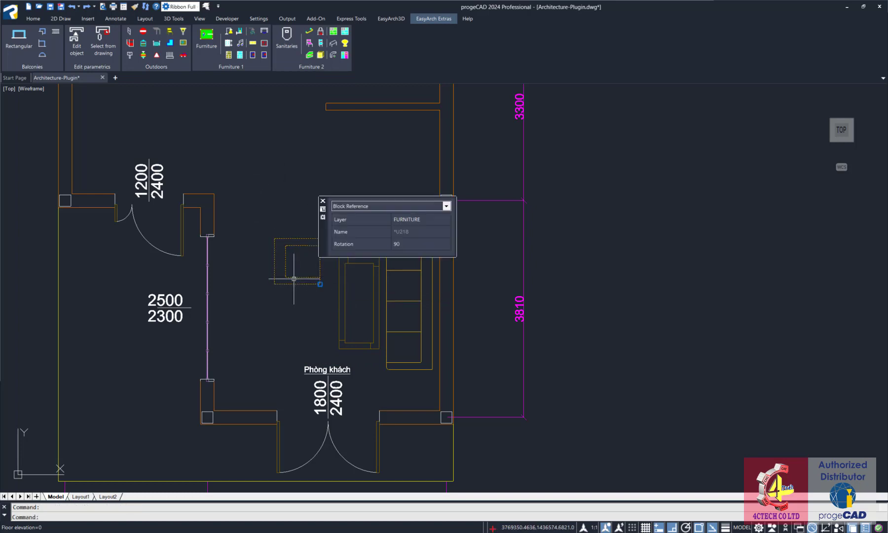
pyautogui.rightClick(296, 285)
pyautogui.click(321, 310)
pyautogui.click(296, 284)
pyautogui.click(301, 355)
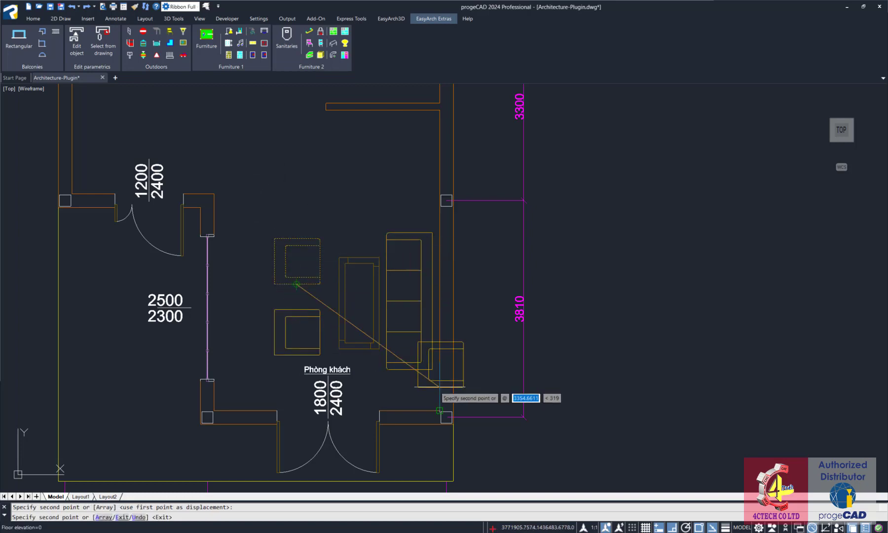
pyautogui.press('Escape')
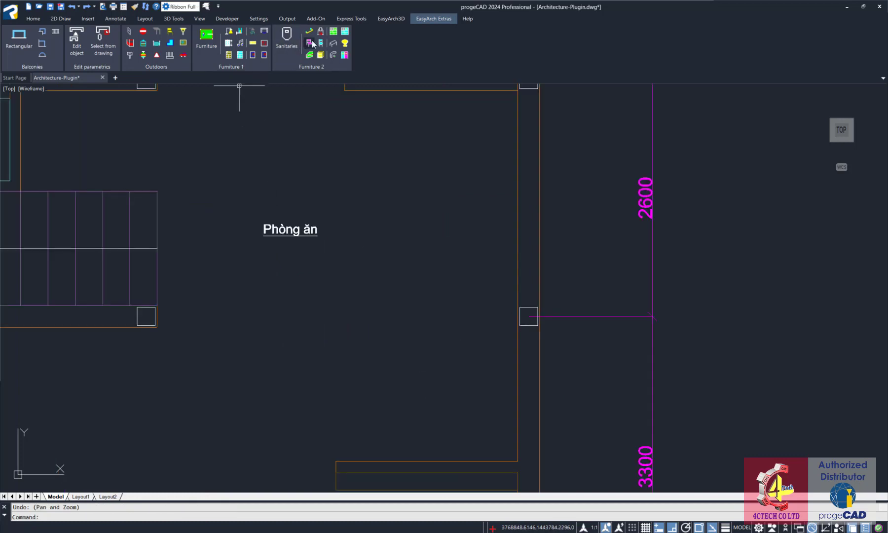
# Step: Place the third dining-table design in the middle of Phòng ăn
pyautogui.click(330, 41)
pyautogui.doubleClick(597, 208)
pyautogui.write('2000')
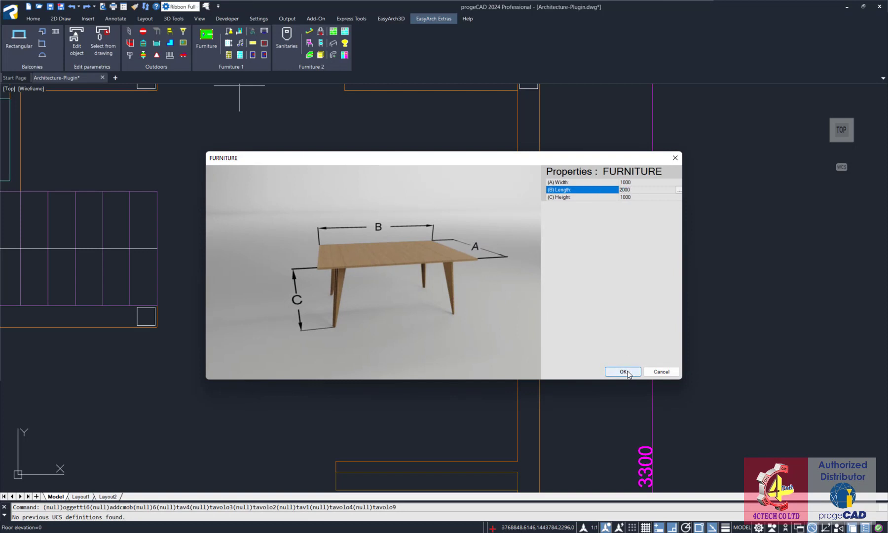
pyautogui.click(623, 372)
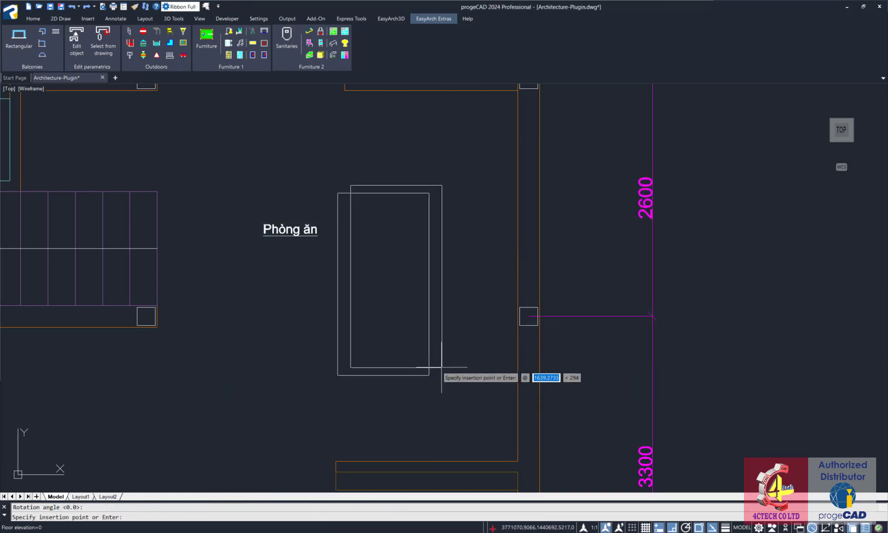
pyautogui.click(438, 371)
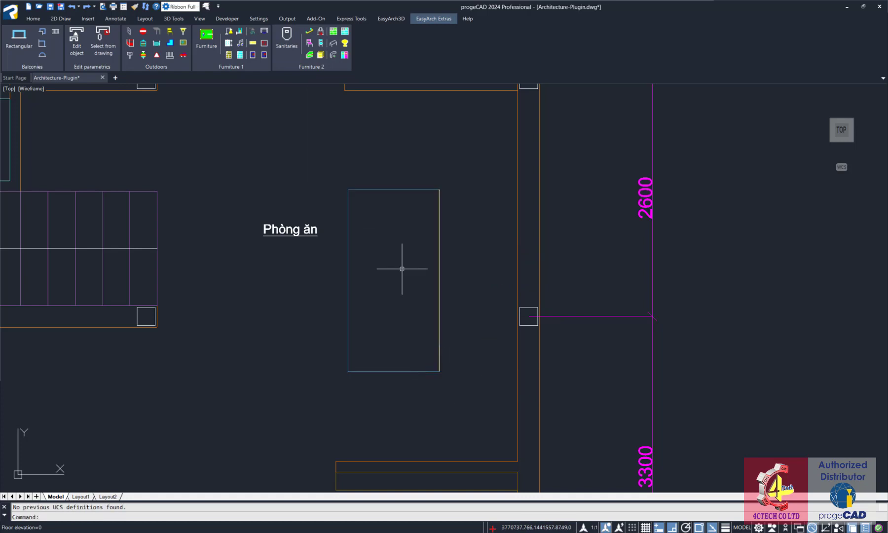
# Step: Place one metal chair beside the top of the table at default rotation
pyautogui.click(320, 43)
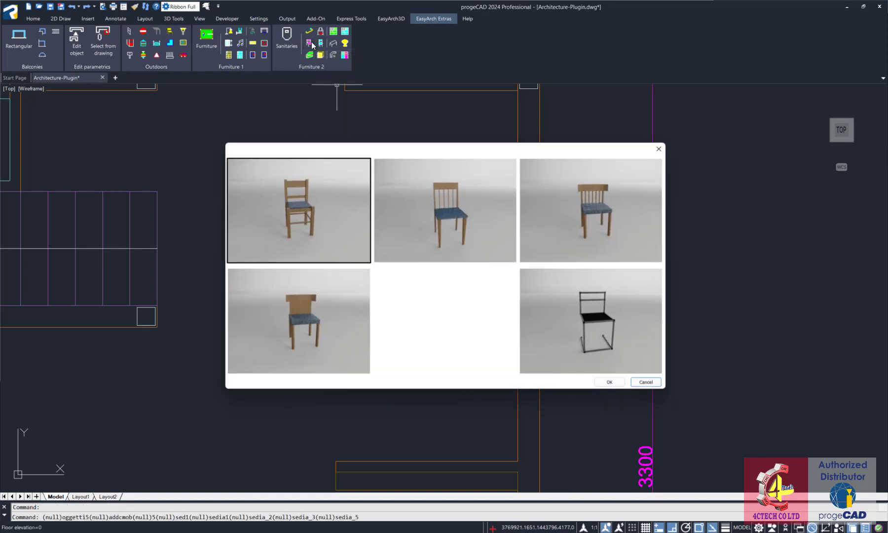
pyautogui.doubleClick(625, 333)
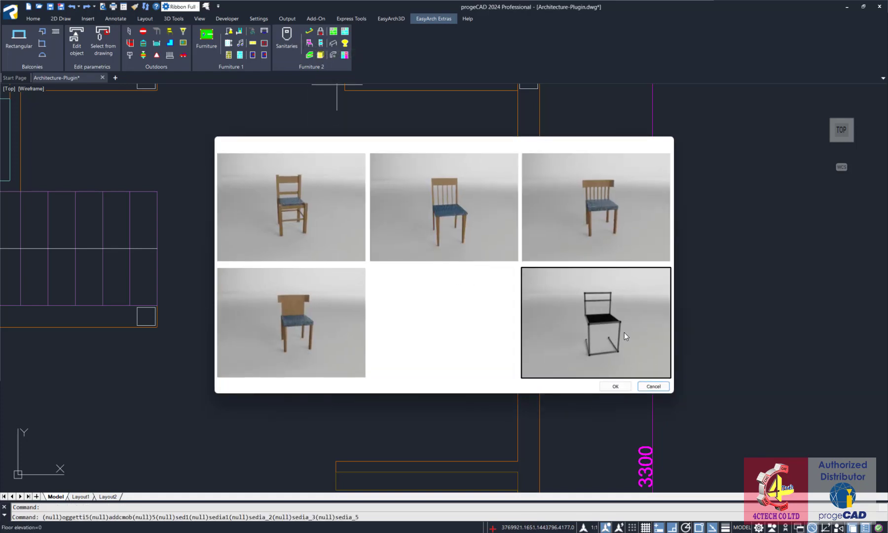
pyautogui.click(622, 371)
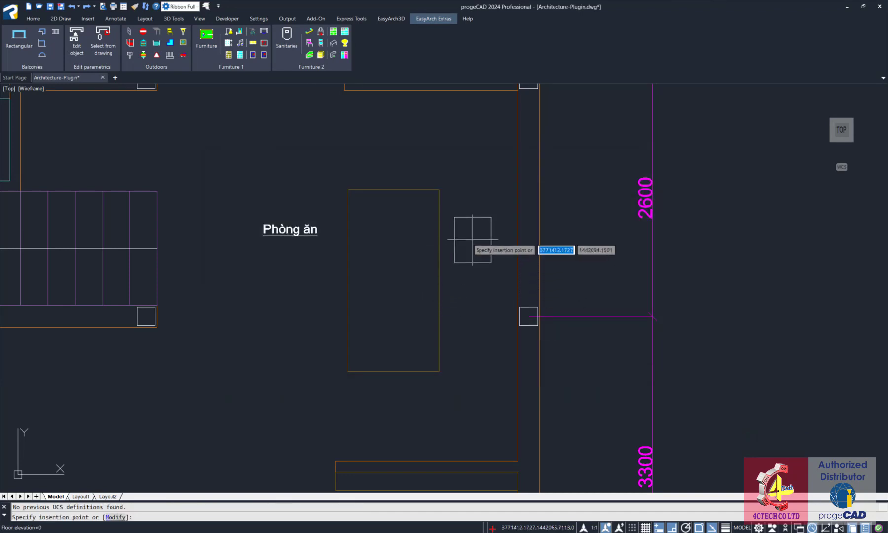
pyautogui.click(468, 236)
pyautogui.press('Return')
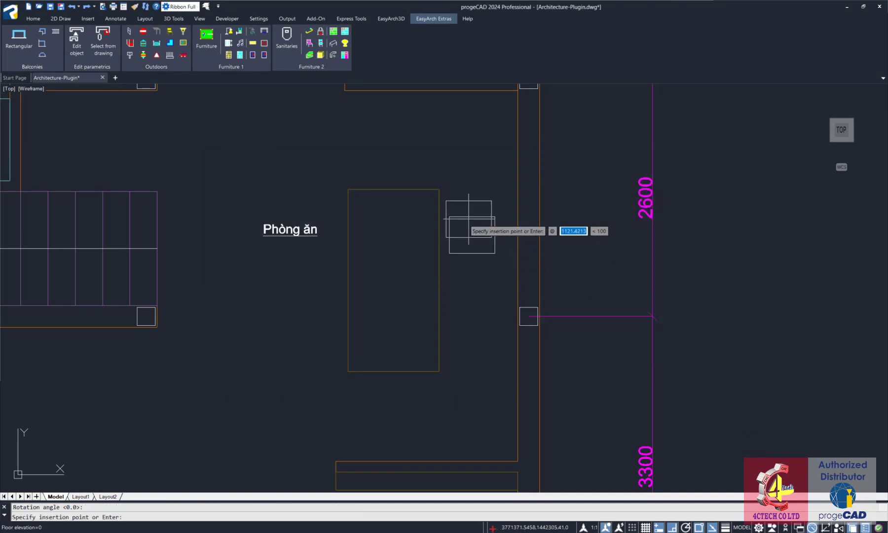
pyautogui.press('Return')
# Step: Copy the chair twice further down the same side of the table
pyautogui.click(490, 248)
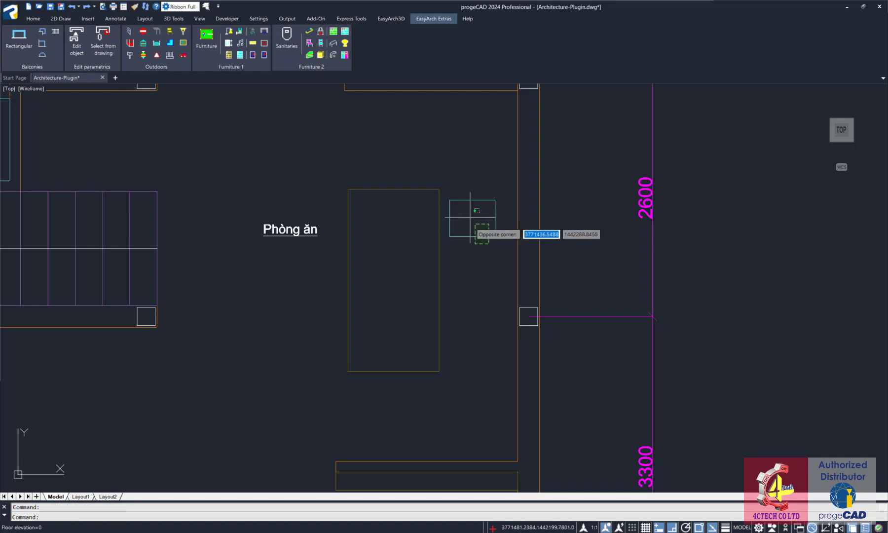
pyautogui.click(469, 213)
pyautogui.press('Return')
pyautogui.click(471, 217)
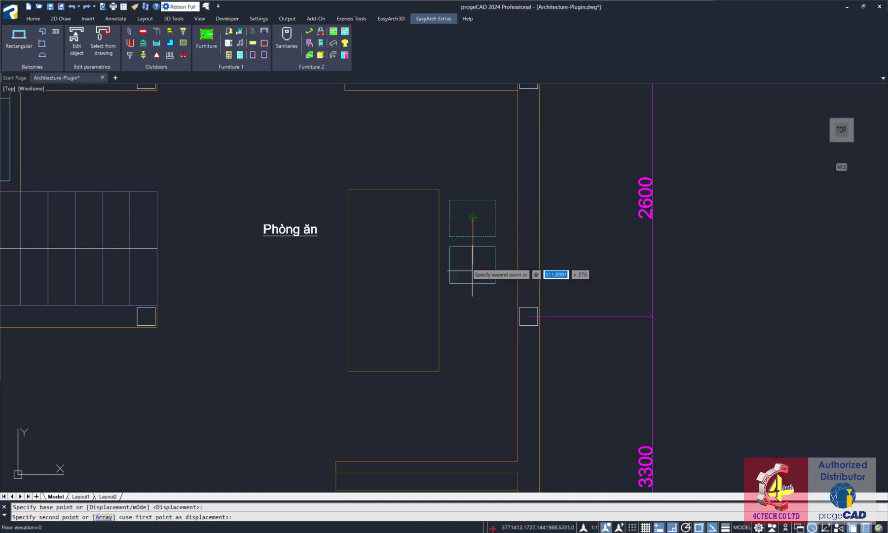
pyautogui.click(472, 278)
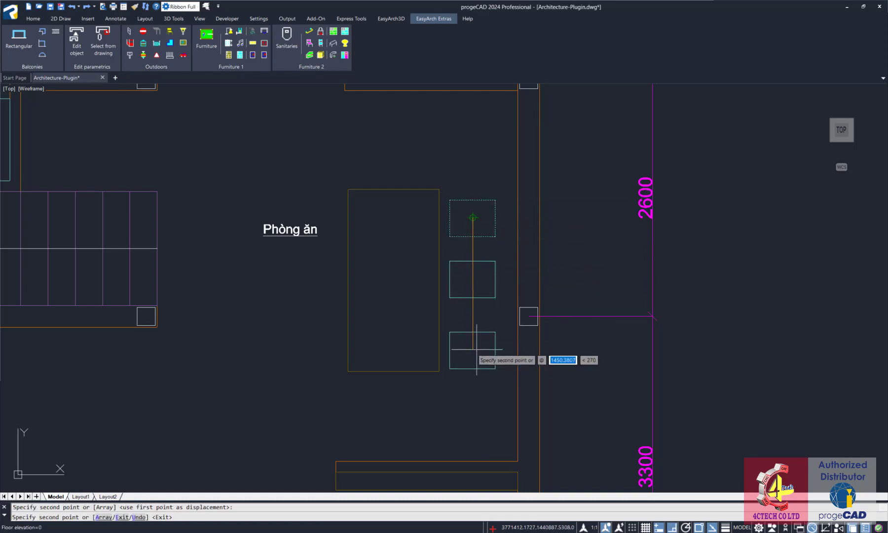
pyautogui.click(473, 350)
pyautogui.press('Escape')
# Step: Mirror the three chairs to the table's other side, keeping the originals
pyautogui.click(506, 387)
pyautogui.click(460, 162)
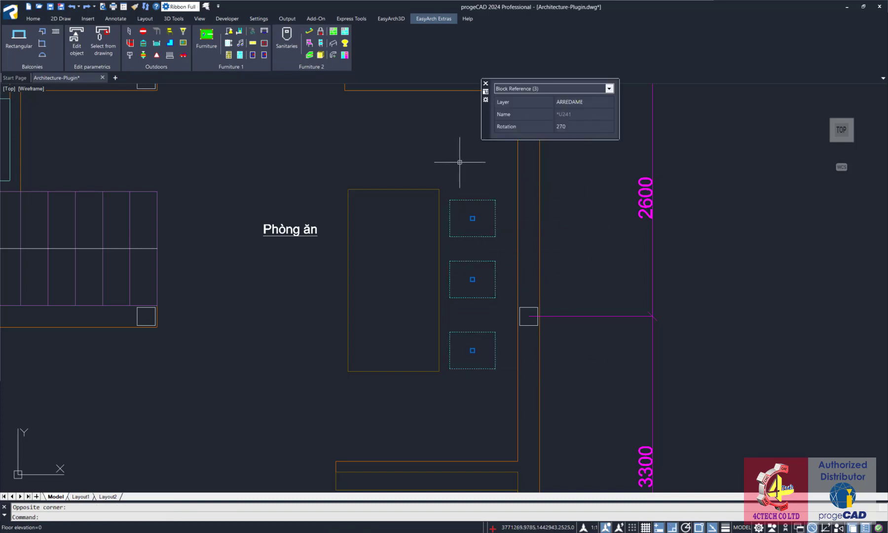
pyautogui.write('mi')
pyautogui.press('Return')
pyautogui.click(396, 193)
pyautogui.click(396, 148)
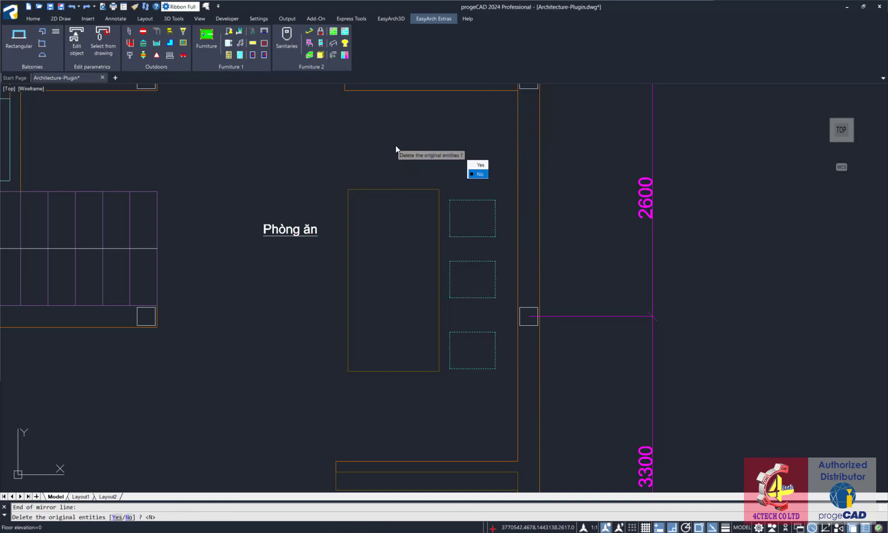
pyautogui.press('Return')
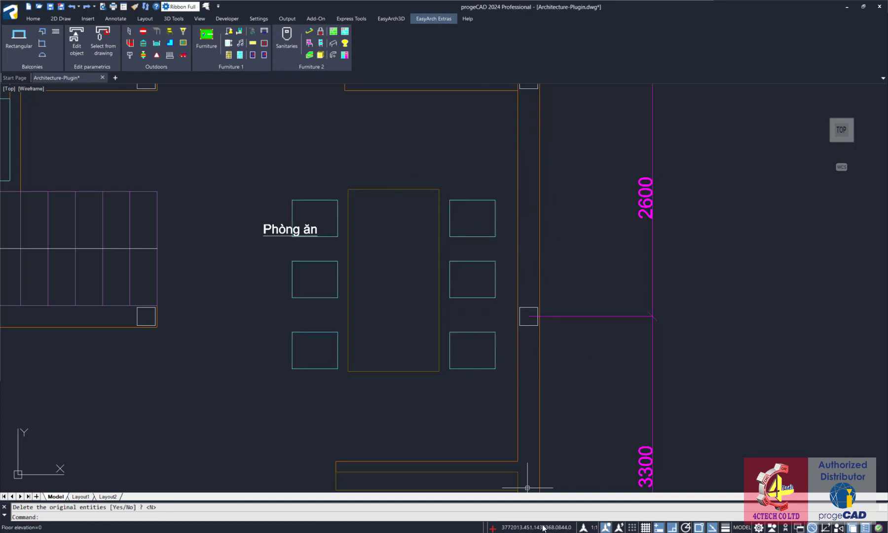
pyautogui.click(287, 40)
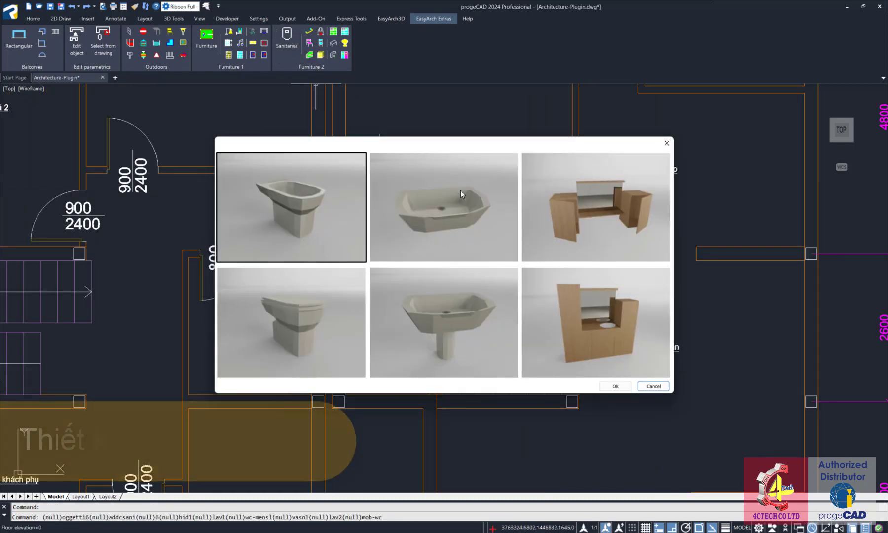
# Step: Place a toilet and a pedestal washbasin against the bathroom wall with default dimensions
pyautogui.doubleClick(312, 310)
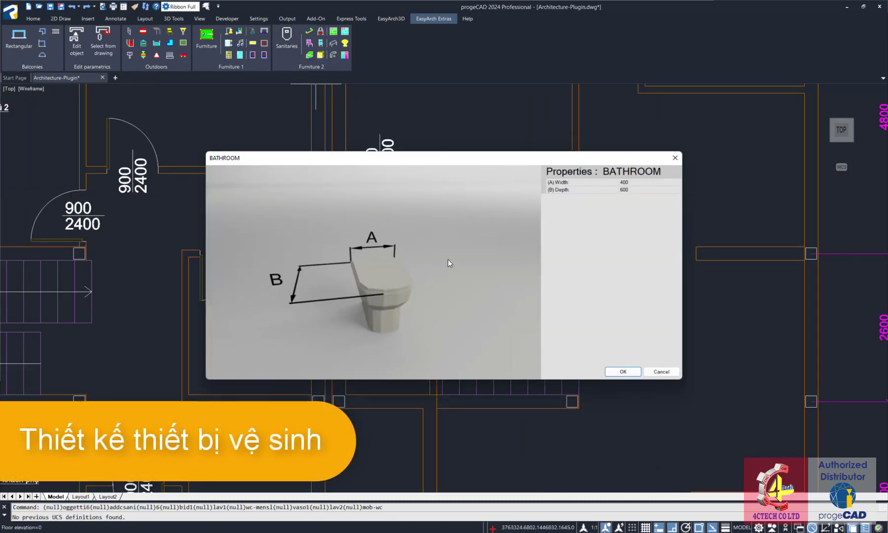
pyautogui.click(623, 372)
pyautogui.scroll(3, 459, 197)
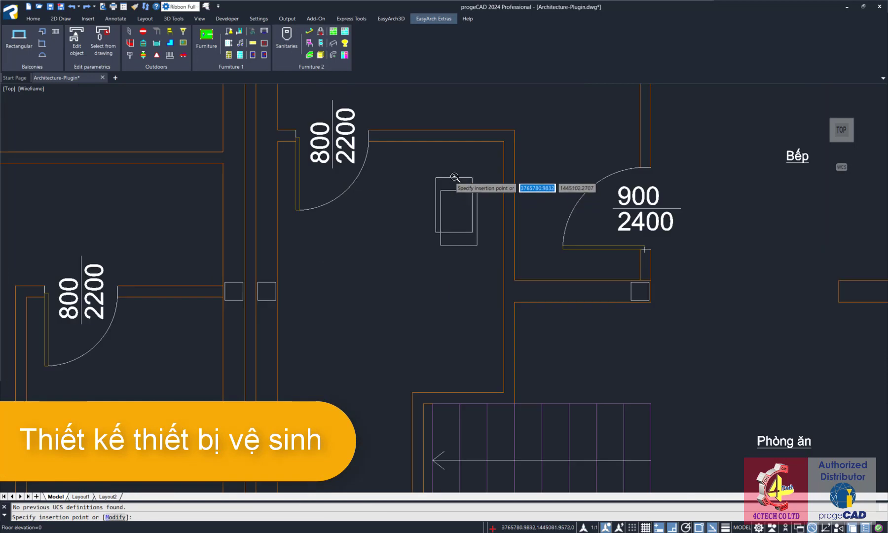
pyautogui.click(498, 175)
pyautogui.click(288, 46)
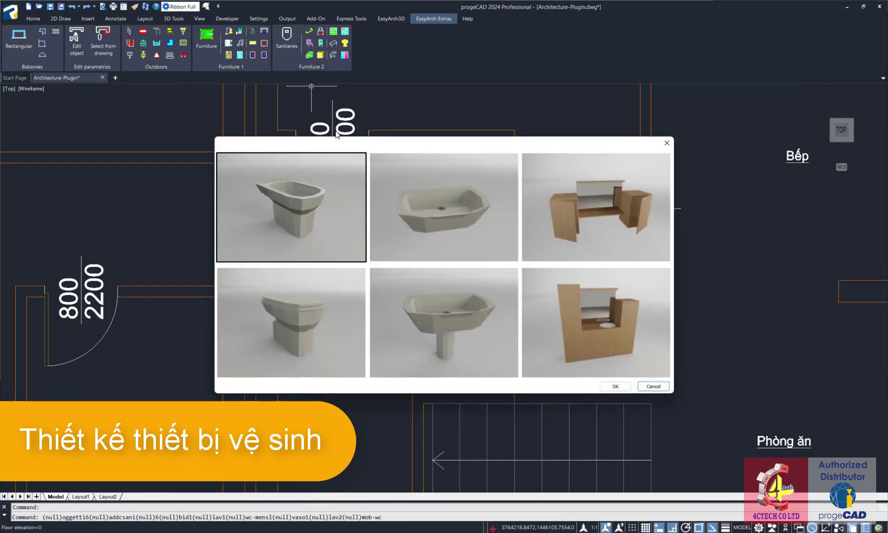
pyautogui.doubleClick(432, 312)
pyautogui.click(622, 371)
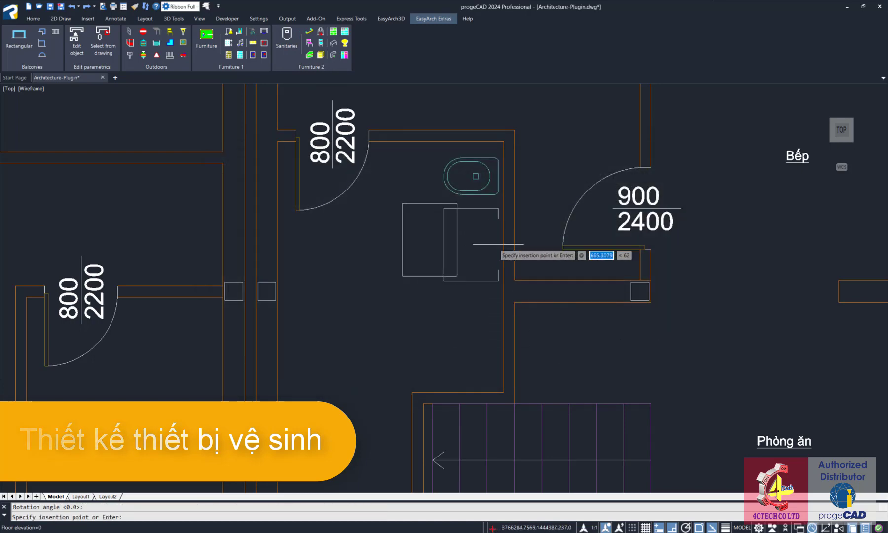
pyautogui.click(498, 243)
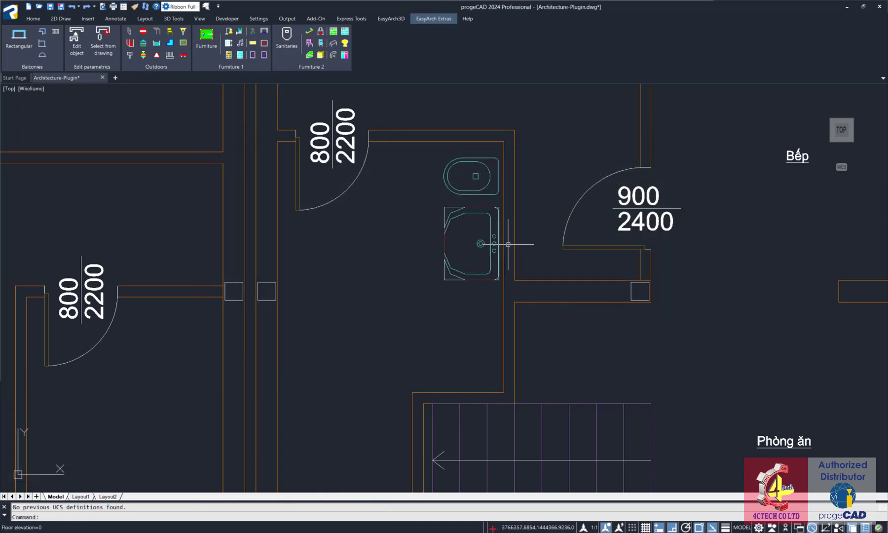
# Step: Insert the unrotated tiled bathtub, 1900 long, into the bathroom
pyautogui.scroll(3, 519, 231)
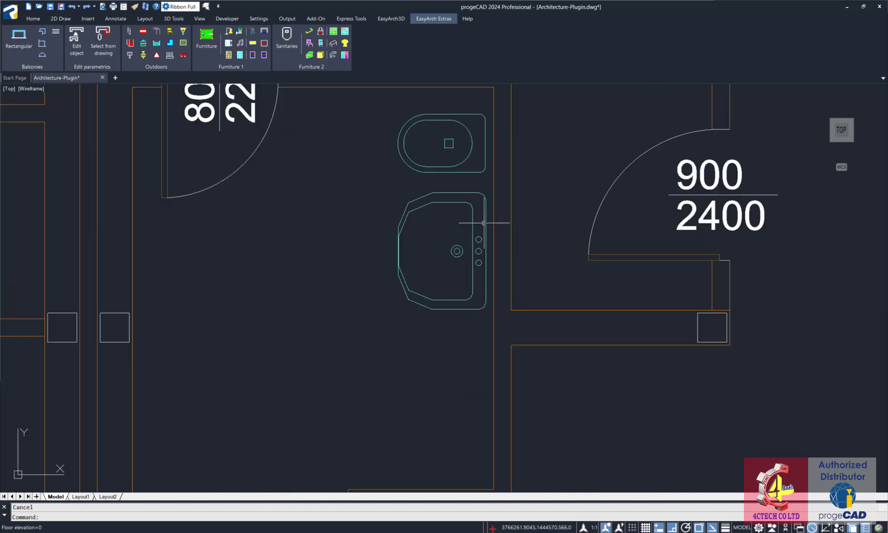
pyautogui.click(256, 34)
pyautogui.doubleClick(589, 321)
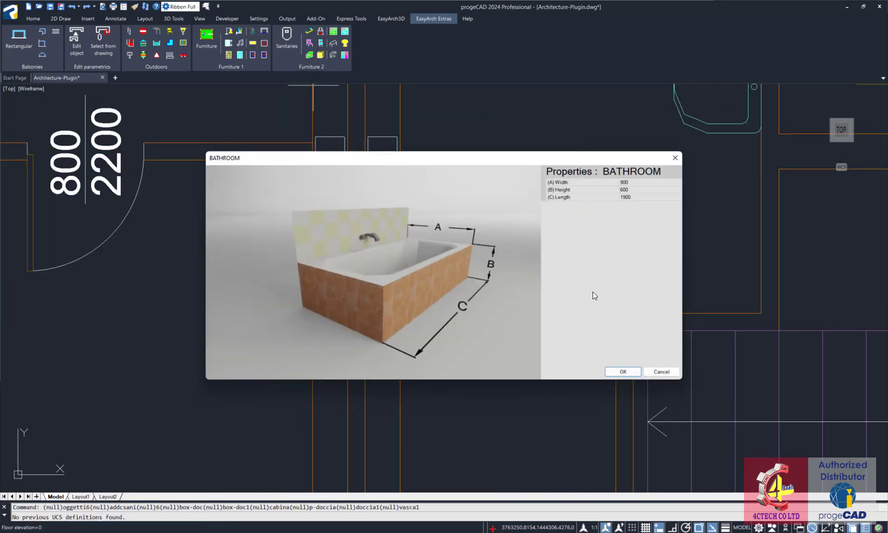
pyautogui.click(621, 371)
pyautogui.click(437, 262)
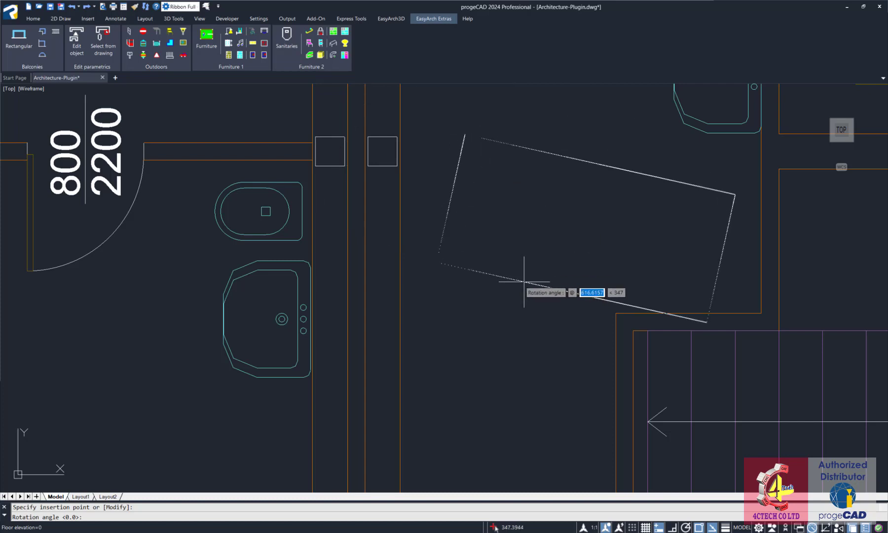
pyautogui.press('Return')
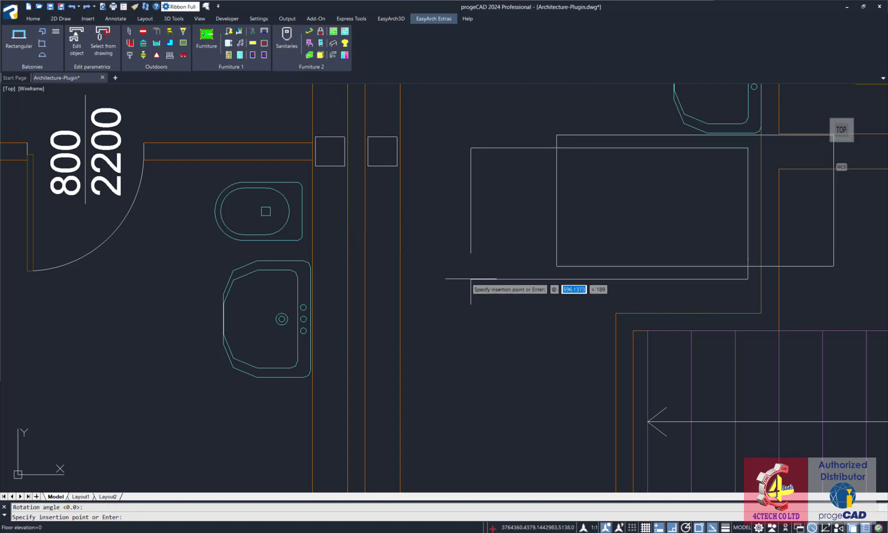
pyautogui.click(547, 307)
# Step: Move the bathtub into the room corner with MOVE, then return to the earlier plan view
pyautogui.click(709, 286)
pyautogui.click(673, 267)
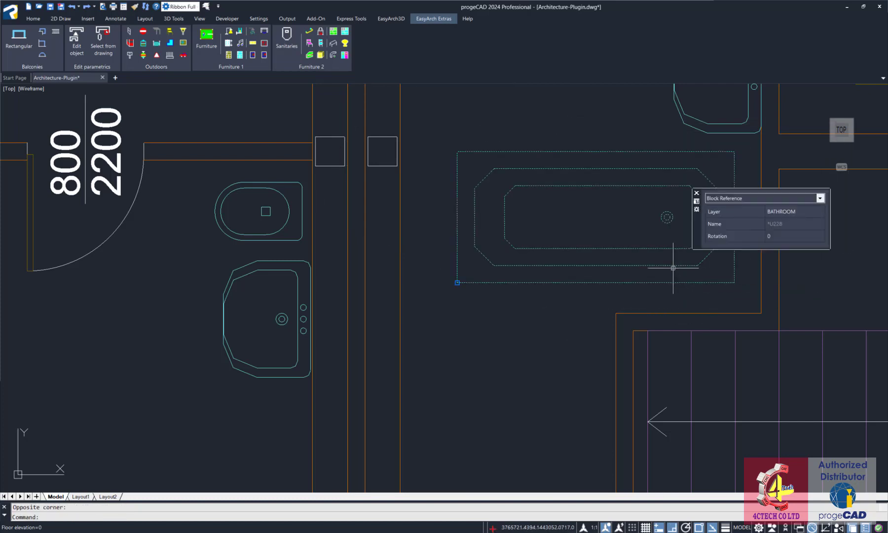
pyautogui.write('m')
pyautogui.press('Return')
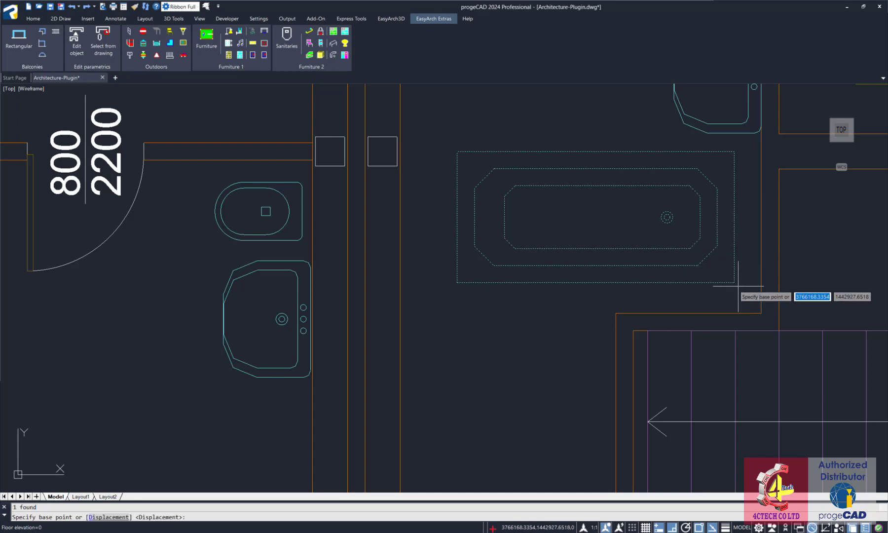
pyautogui.click(733, 282)
pyautogui.click(753, 312)
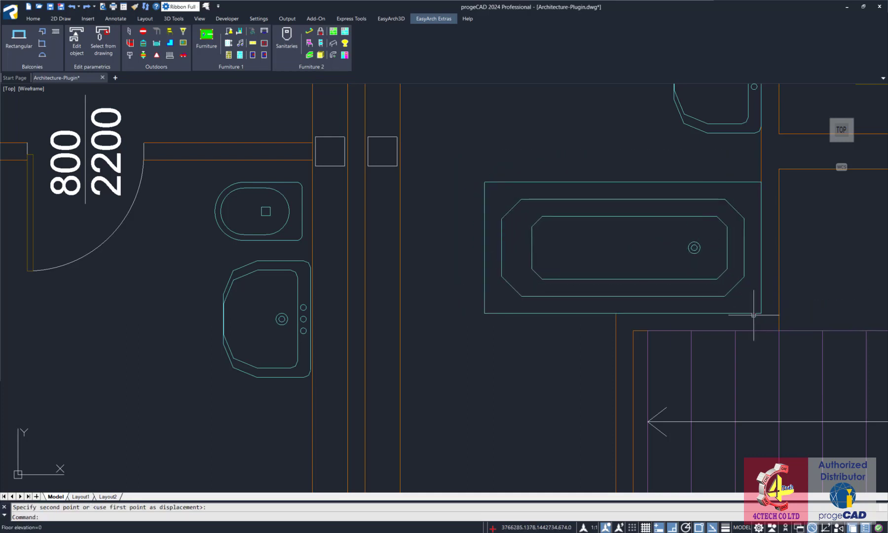
pyautogui.hotkey('ctrl', 'z')
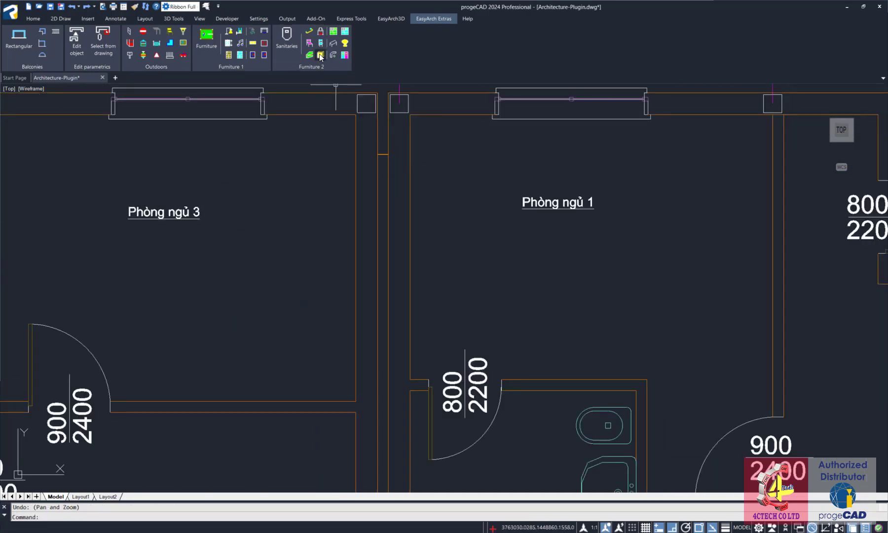
# Step: Place a double bed with default dimensions in Phòng ngủ 1
pyautogui.click(321, 56)
pyautogui.doubleClick(578, 311)
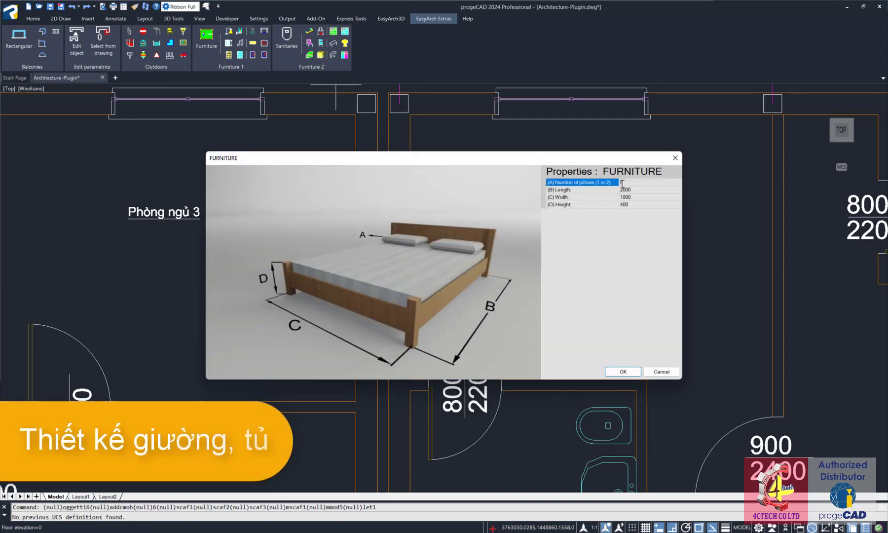
pyautogui.click(623, 370)
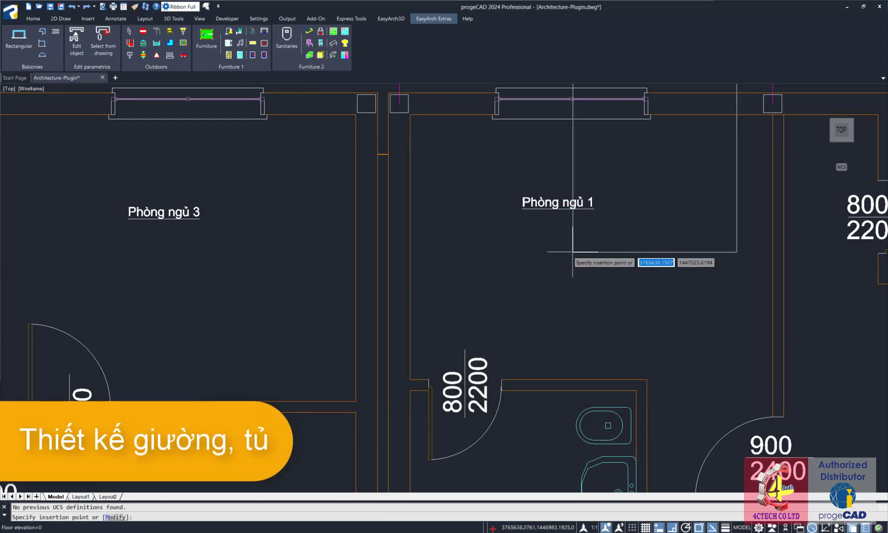
pyautogui.click(581, 154)
# Step: Copy the bed from Phòng ngủ 1 into Phòng ngủ 3
pyautogui.click(713, 223)
pyautogui.click(684, 194)
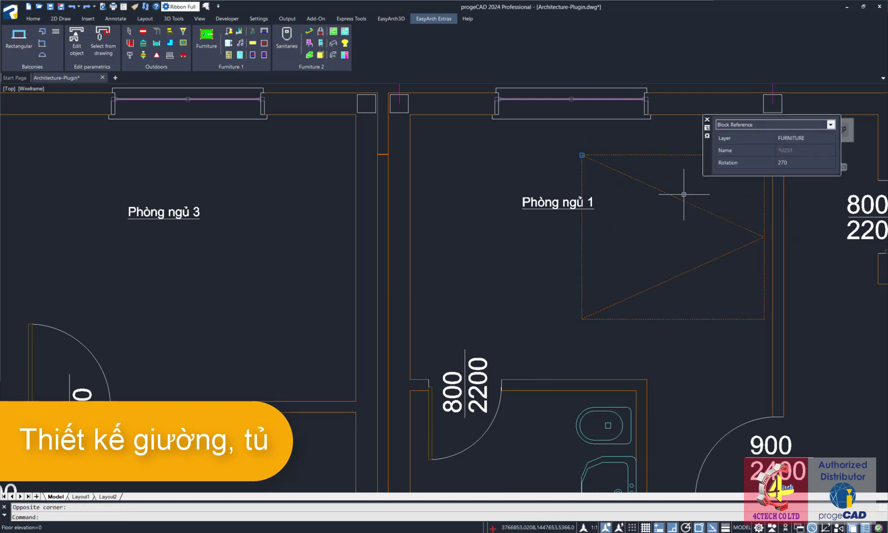
pyautogui.rightClick(682, 196)
pyautogui.click(700, 246)
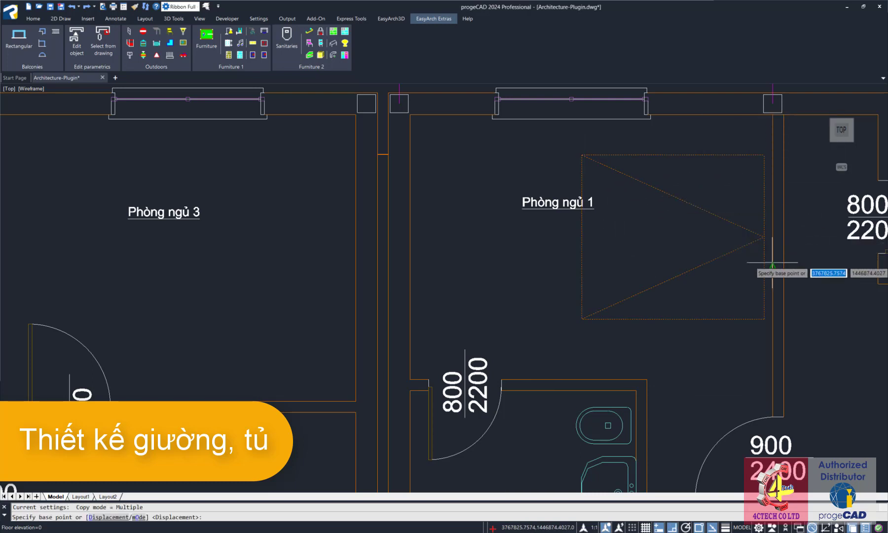
pyautogui.click(773, 266)
pyautogui.click(356, 267)
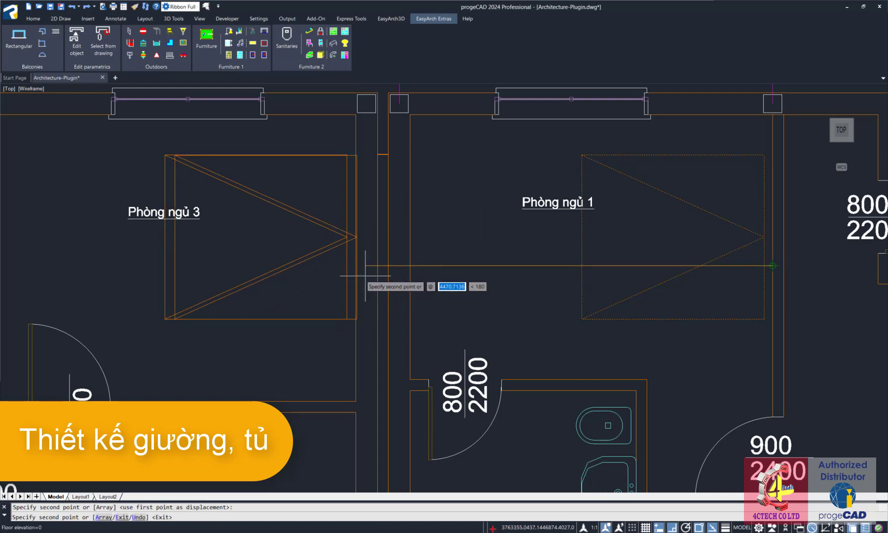
pyautogui.press('Escape')
# Step: Change the copied bed's (C) Width to 1600 and reinsert it in Phòng ngủ 3
pyautogui.click(77, 42)
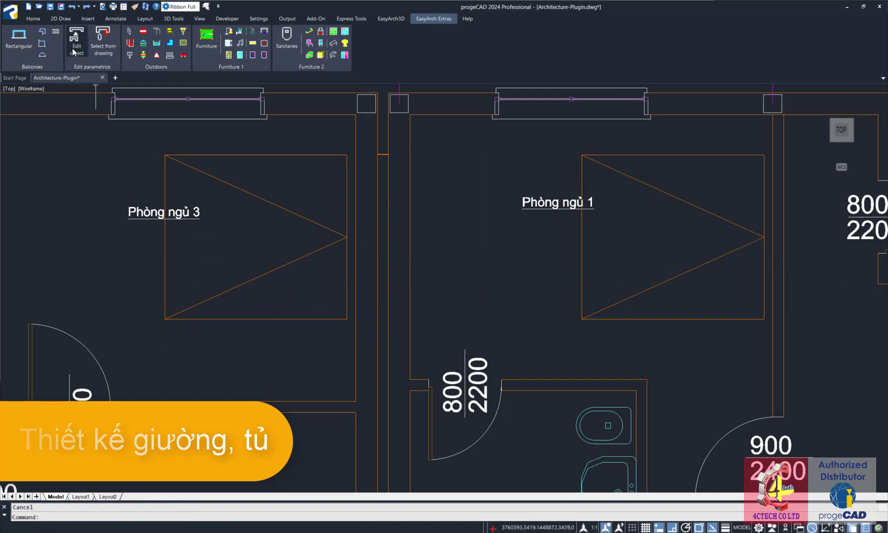
pyautogui.click(269, 202)
pyautogui.click(499, 220)
pyautogui.write('1600')
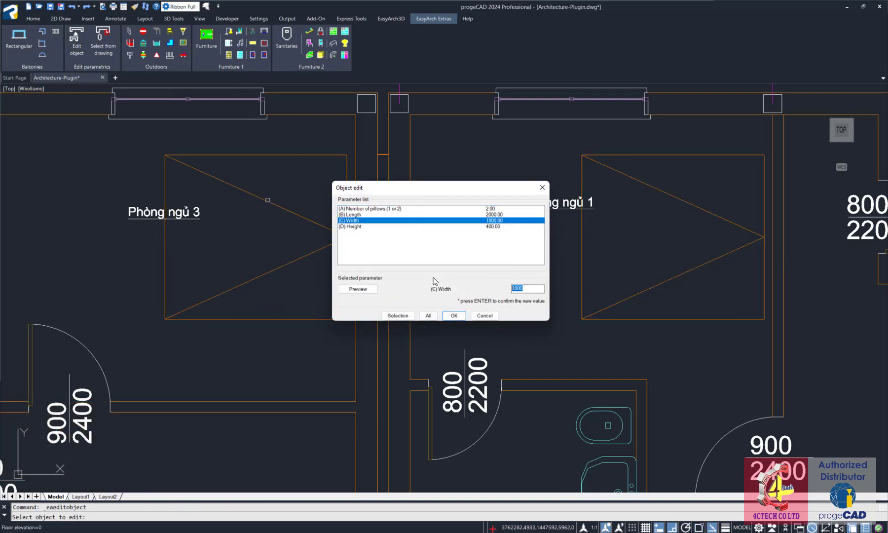
pyautogui.click(452, 317)
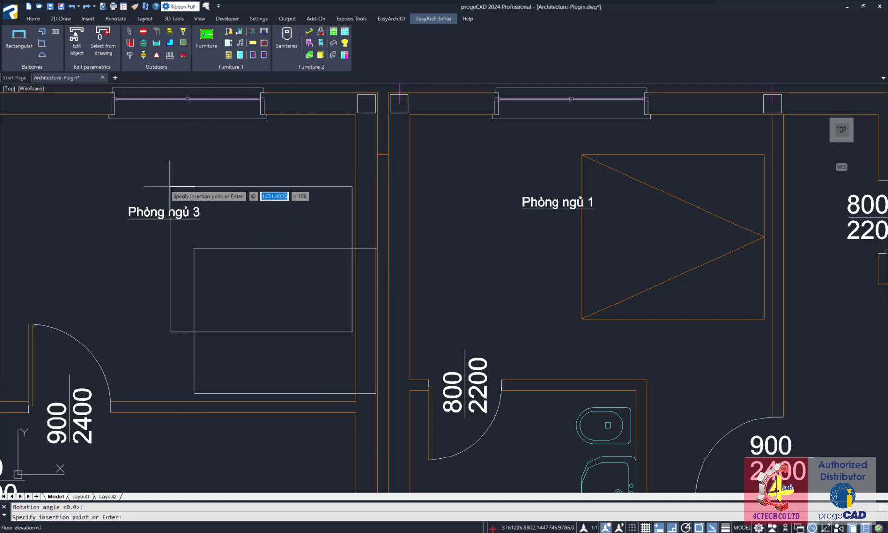
pyautogui.click(163, 165)
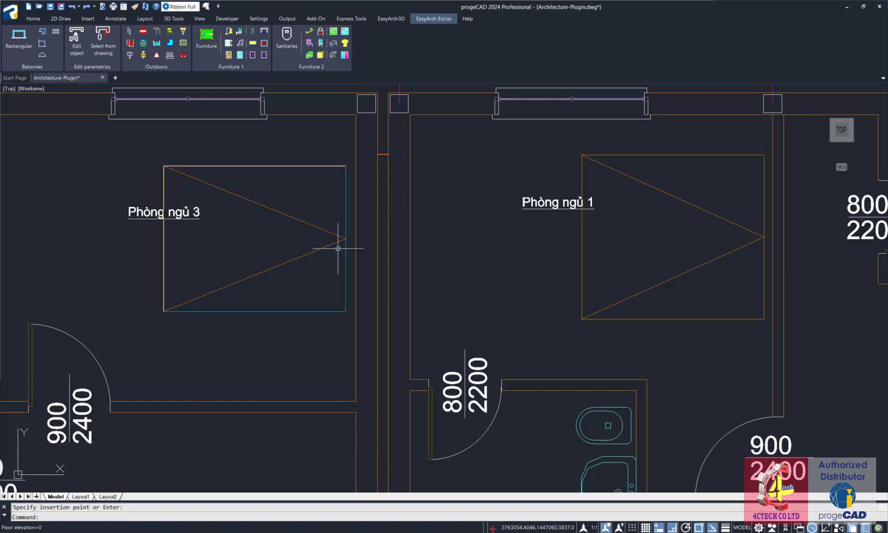
pyautogui.click(347, 30)
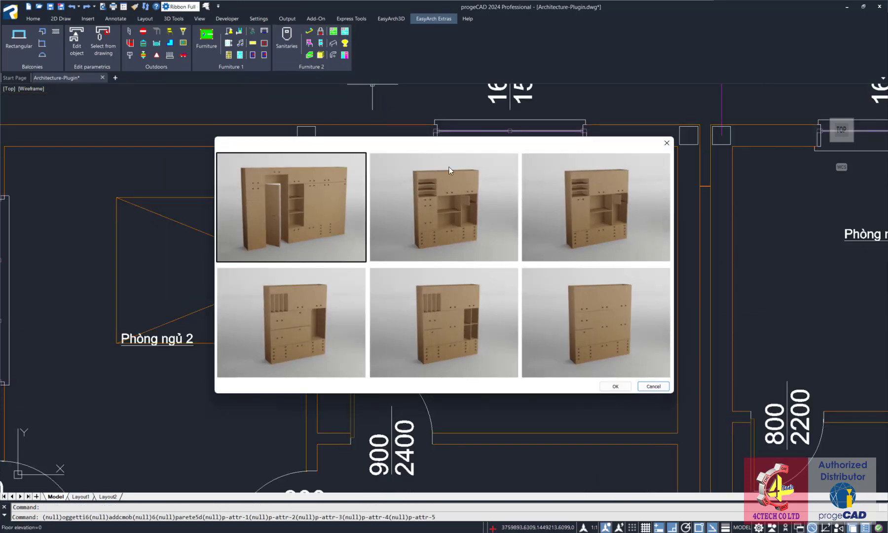
# Step: Place a horizontal row of wardrobe cabinets along the wall of Phòng ngủ 2
pyautogui.doubleClick(362, 208)
pyautogui.click(623, 371)
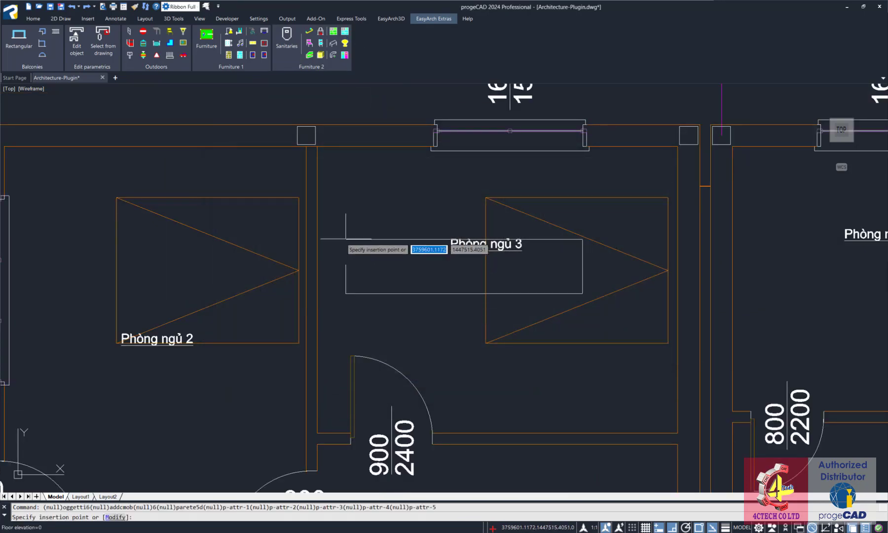
pyautogui.moveTo(474, 385)
pyautogui.mouseDown(button='middle')
pyautogui.moveTo(415, 316)
pyautogui.moveTo(379, 300)
pyautogui.mouseUp(button='middle')
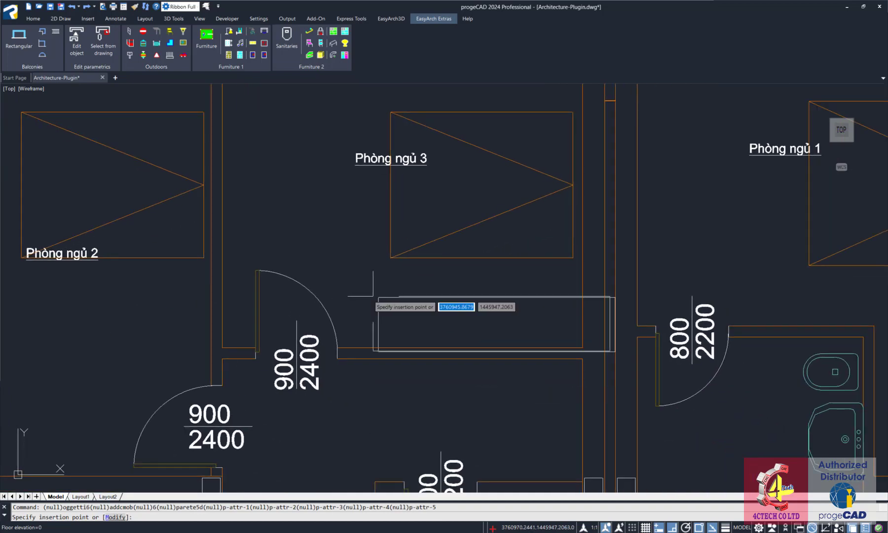
pyautogui.click(372, 293)
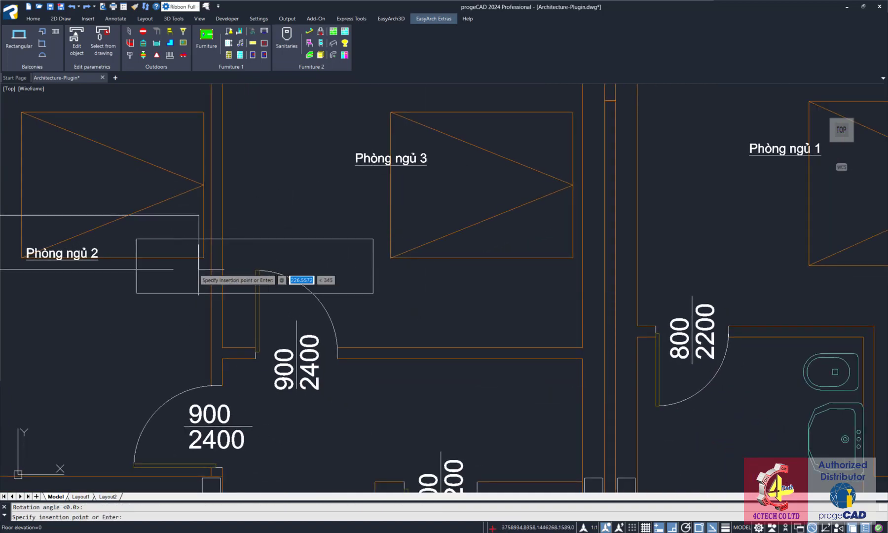
pyautogui.click(582, 347)
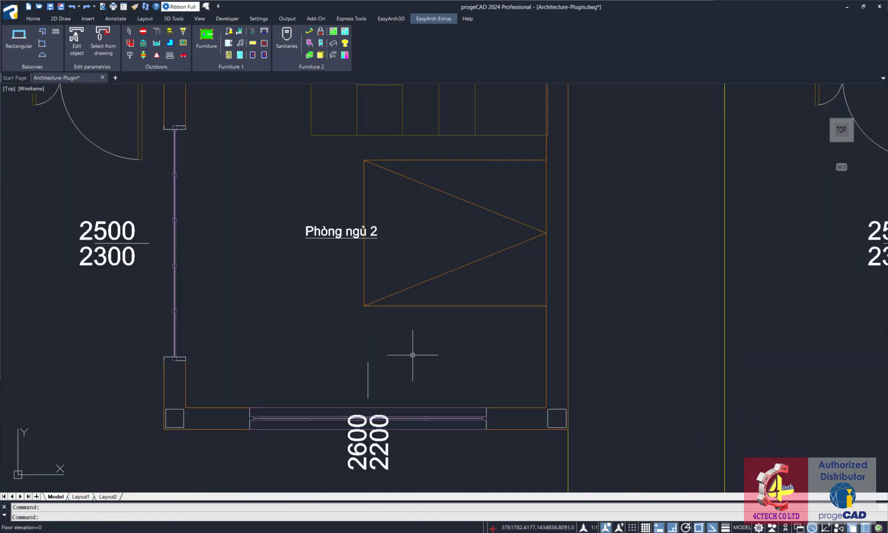
# Step: Add a desk with a drawer in the corner of Phòng ngủ 2
pyautogui.click(239, 56)
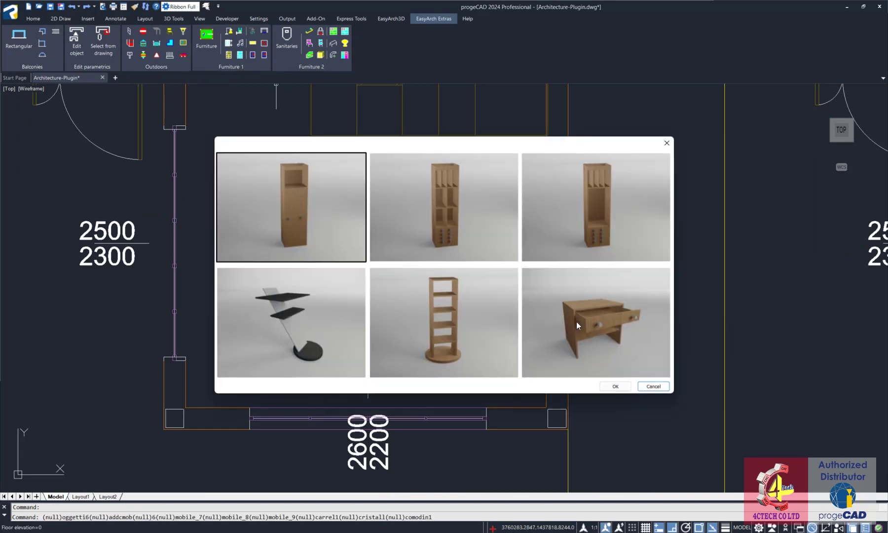
pyautogui.doubleClick(582, 328)
pyautogui.click(622, 371)
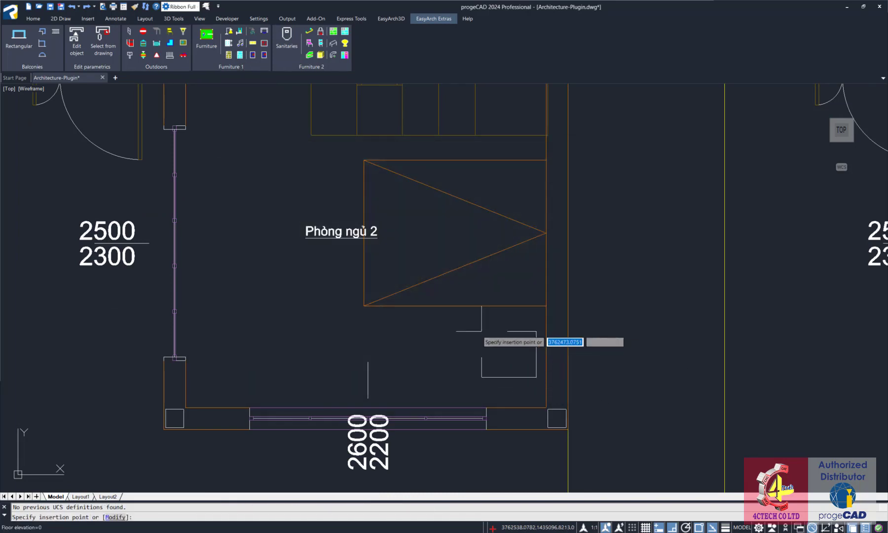
pyautogui.click(546, 305)
# Step: Add a tall shelf cabinet with a 500 first module length beside the bed
pyautogui.click(229, 55)
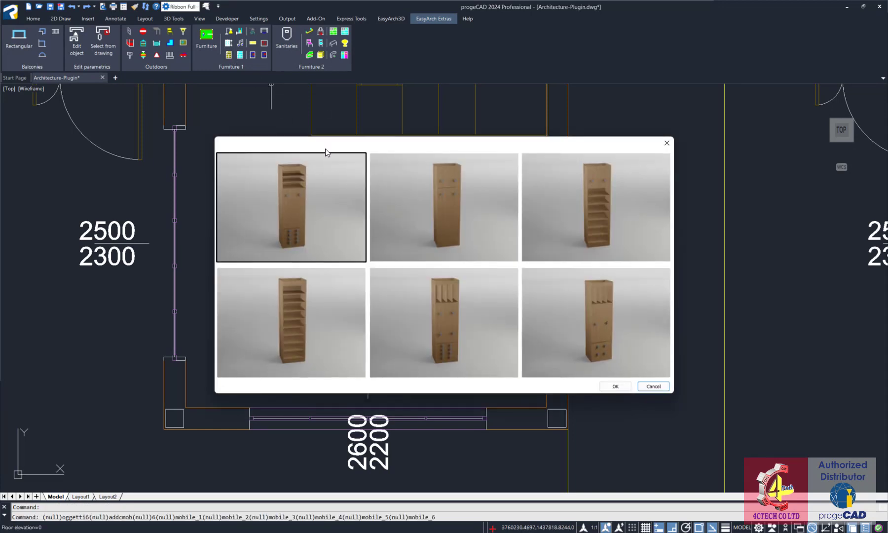
pyautogui.doubleClick(593, 218)
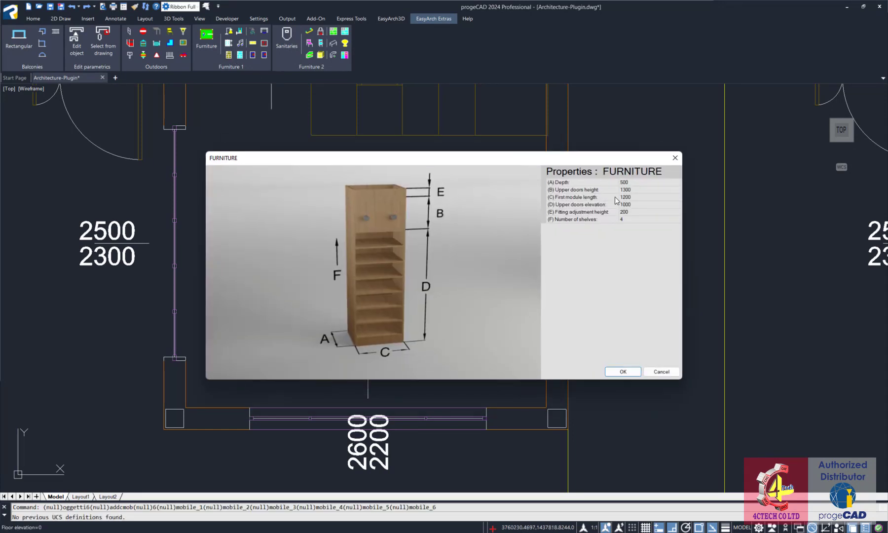
pyautogui.click(637, 202)
pyautogui.click(625, 197)
pyautogui.write('500')
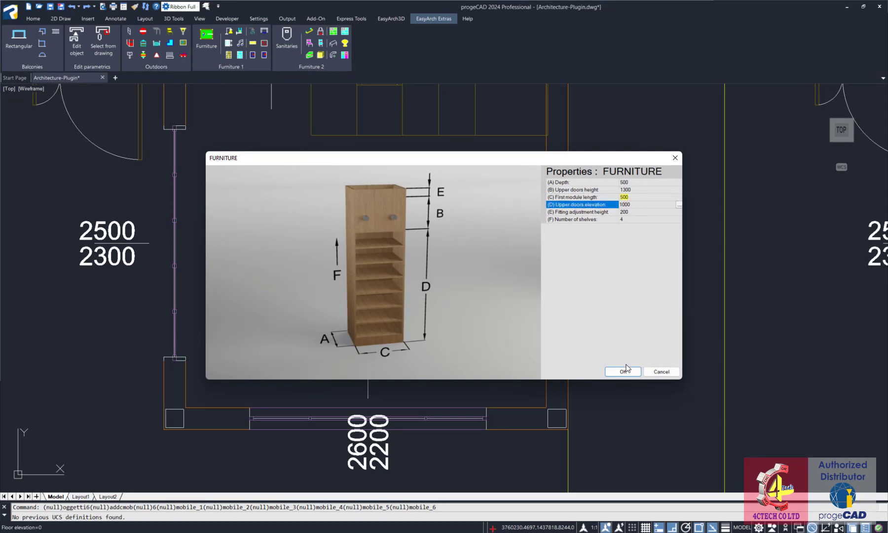
pyautogui.click(626, 371)
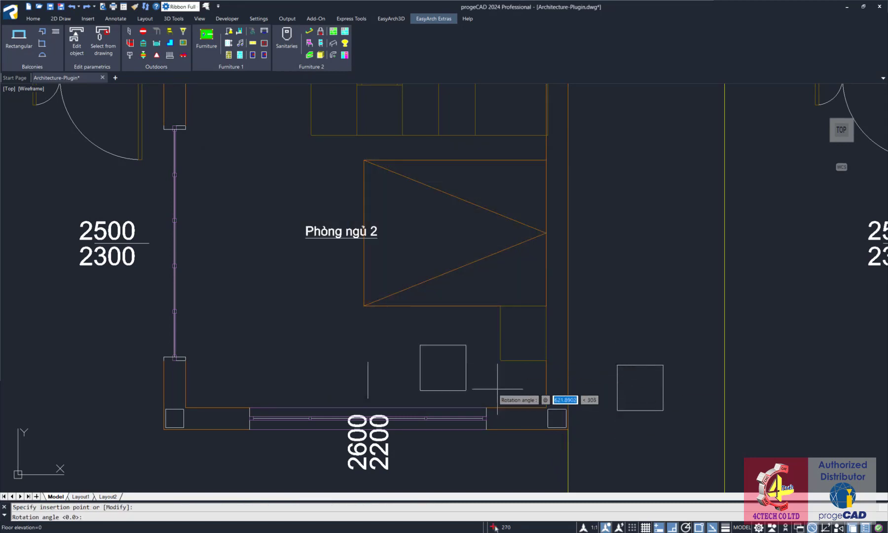
pyautogui.click(484, 443)
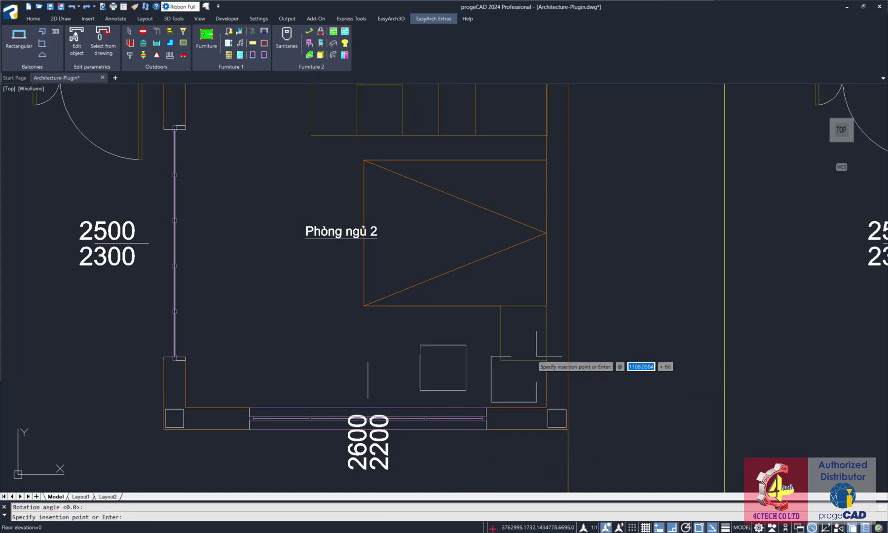
pyautogui.click(545, 360)
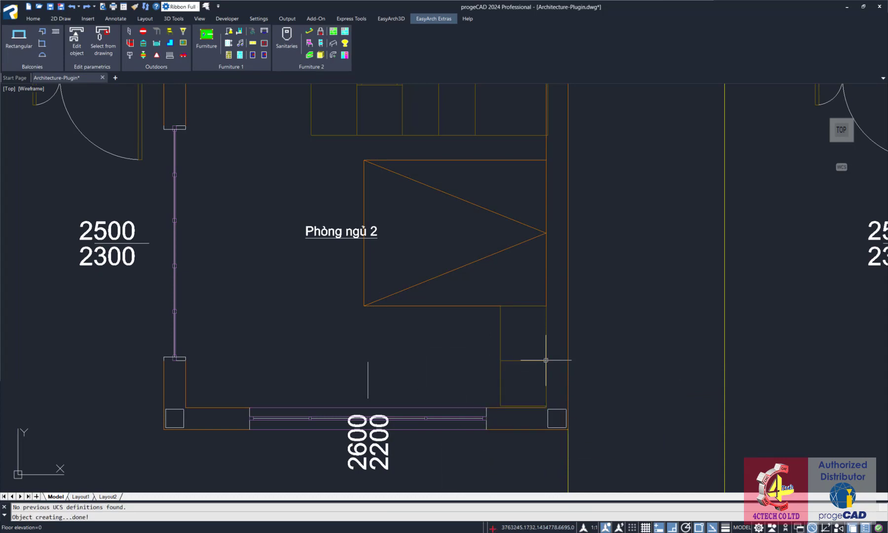
# Step: Add an L-shaped balcony railing, widths 6740 and 4810, outside Phòng ngủ 2
pyautogui.click(56, 31)
pyautogui.click(531, 212)
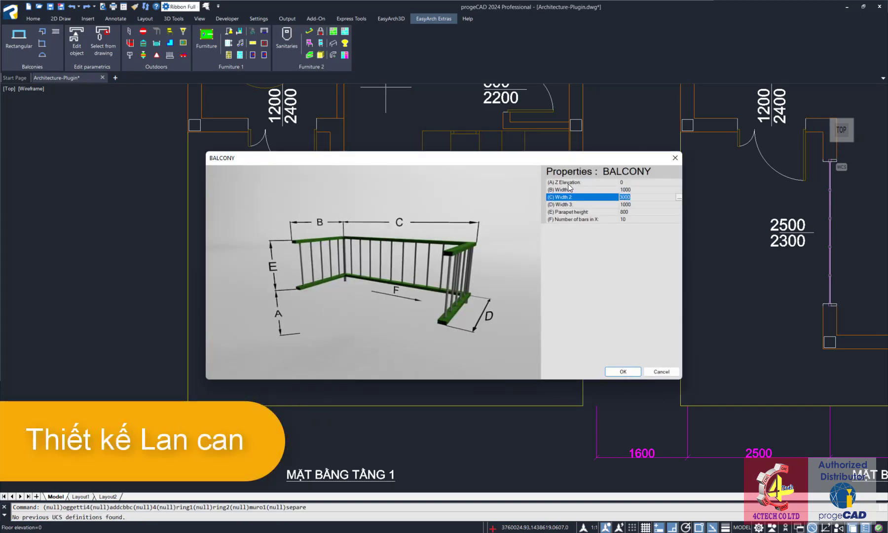
pyautogui.write('6740')
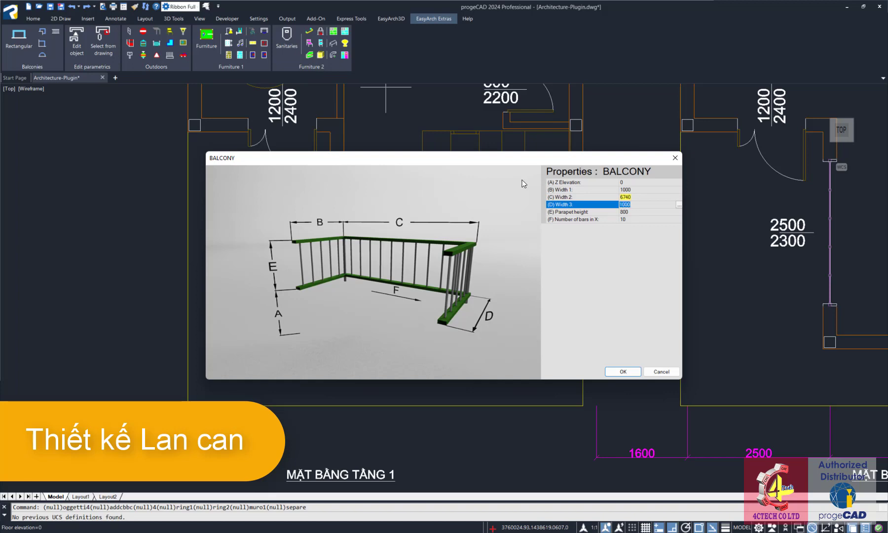
pyautogui.write('810')
pyautogui.click(623, 371)
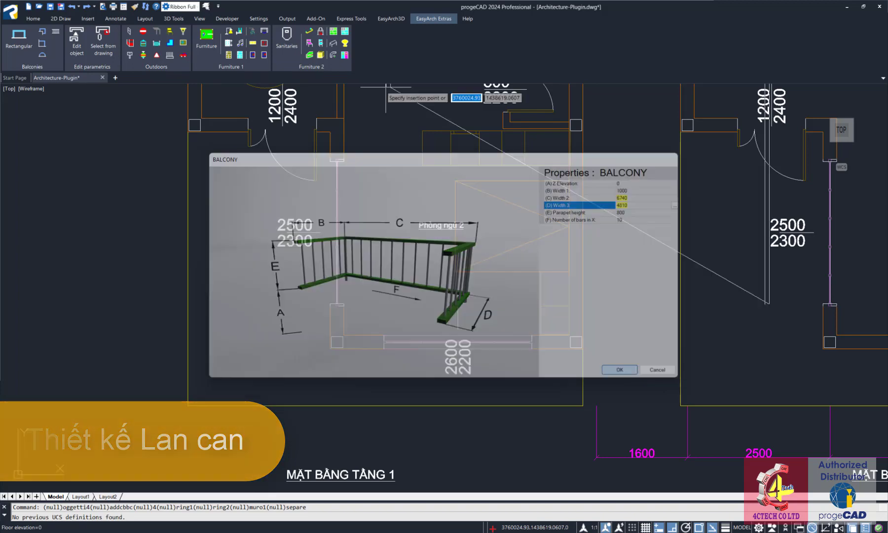
pyautogui.click(581, 350)
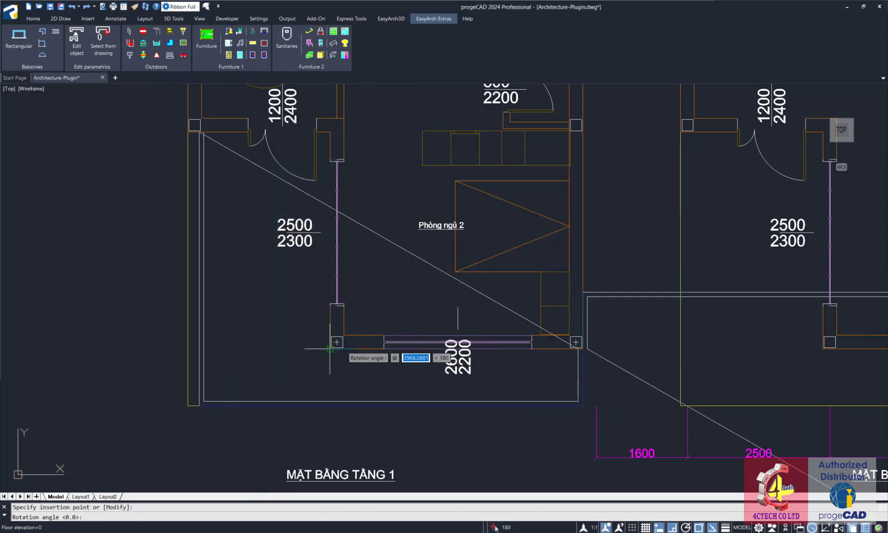
pyautogui.click(582, 349)
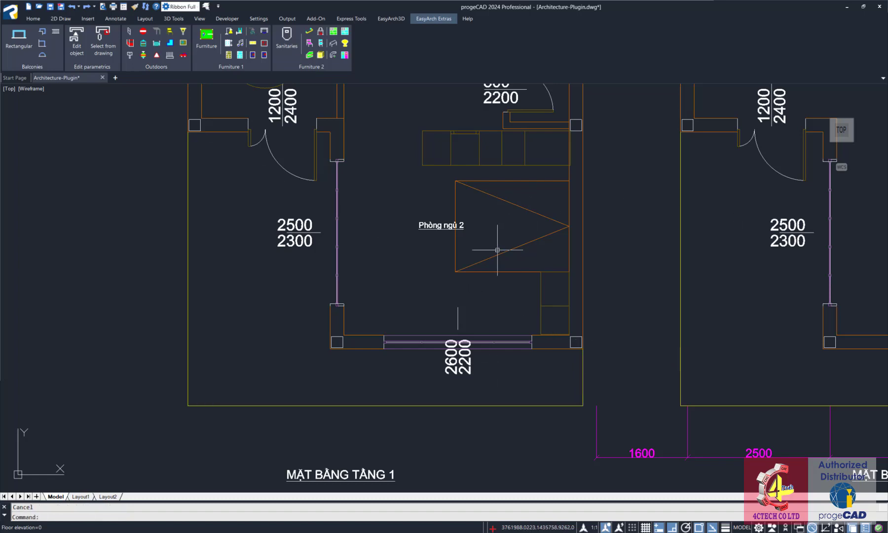
pyautogui.keyDown('shift'); pyautogui.moveTo(497, 250); pyautogui.dragTo(524, 188, button='middle'); pyautogui.keyUp('shift')
# Step: Generate the 3D house model and set the visual style to Realistic
pyautogui.click(392, 18)
pyautogui.click(416, 39)
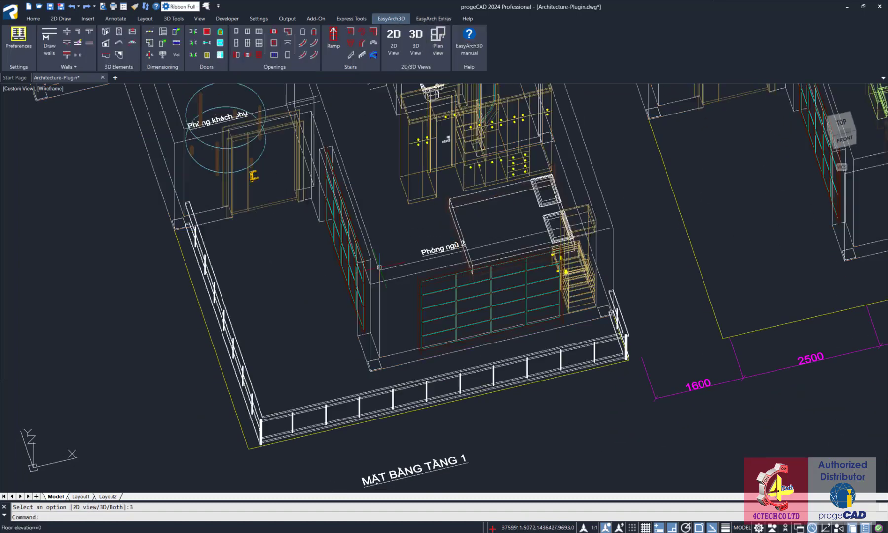
pyautogui.scroll(-3, 385, 359)
pyautogui.scroll(-3, 384, 359)
pyautogui.keyDown('shift'); pyautogui.moveTo(420, 262); pyautogui.dragTo(390, 262, button='middle'); pyautogui.keyUp('shift')
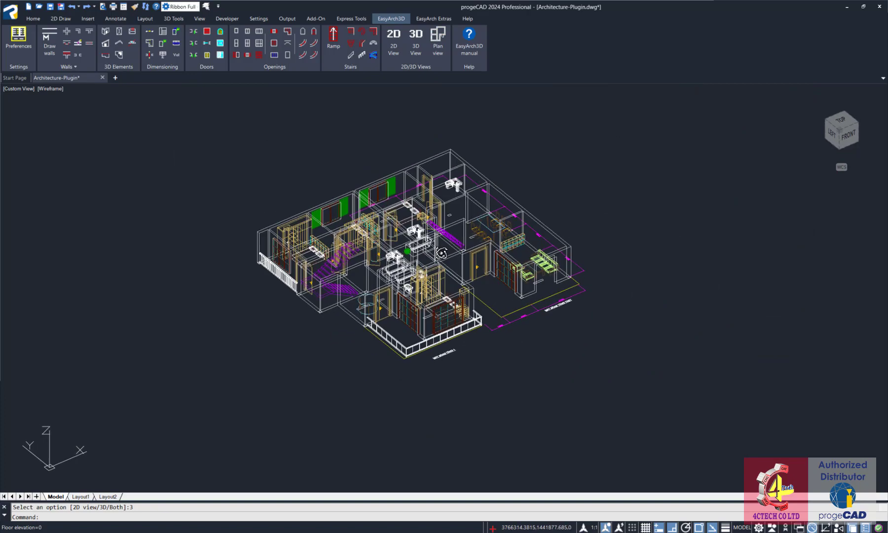
pyautogui.scroll(3, 404, 256)
pyautogui.click(54, 88)
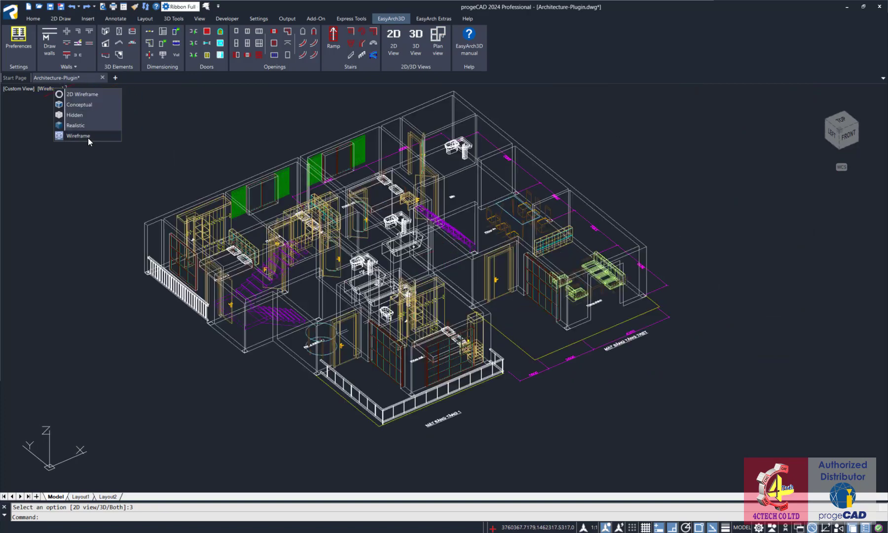
pyautogui.click(74, 125)
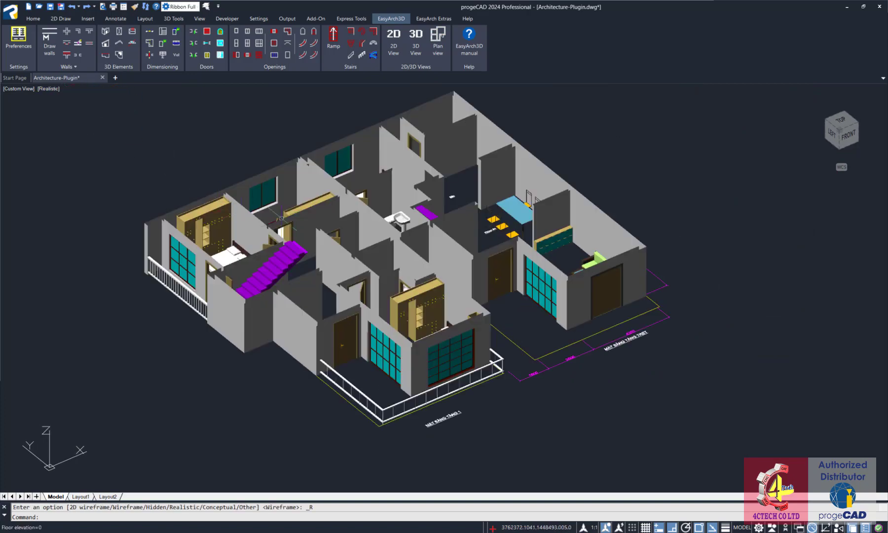
# Step: Add red wall-top closings via 3D Elements options and view from near the top
pyautogui.click(110, 31)
pyautogui.click(441, 267)
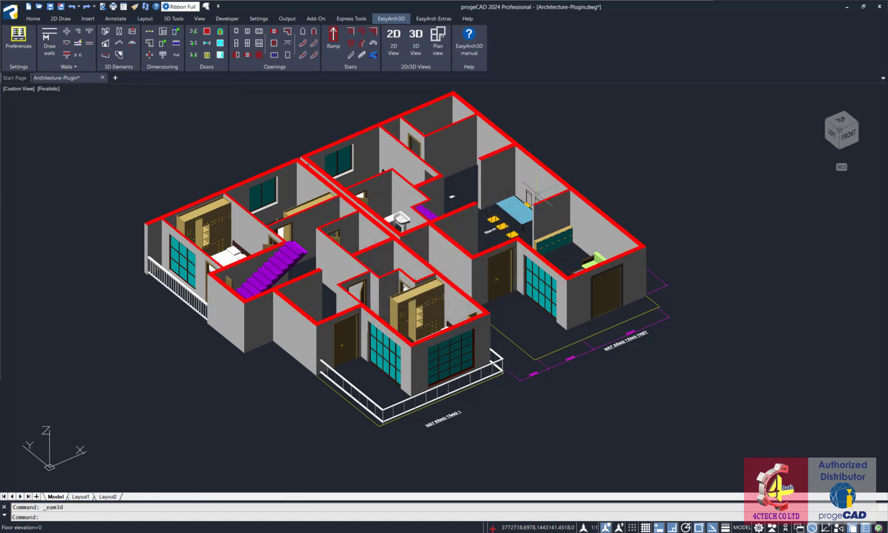
pyautogui.moveTo(532, 189)
pyautogui.keyDown('shift'); pyautogui.mouseDown(button='middle')
pyautogui.moveTo(513, 217)
pyautogui.moveTo(511, 188)
pyautogui.mouseUp(button='middle'); pyautogui.keyUp('shift')
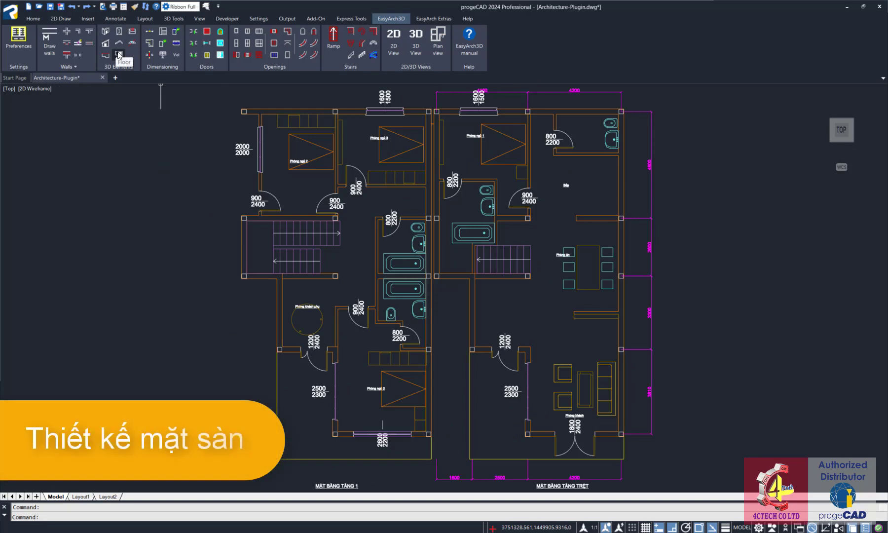
# Step: Add a floor slab, place a 1450 × 3300 car in the garage, and view isometrically
pyautogui.click(118, 54)
pyautogui.click(430, 287)
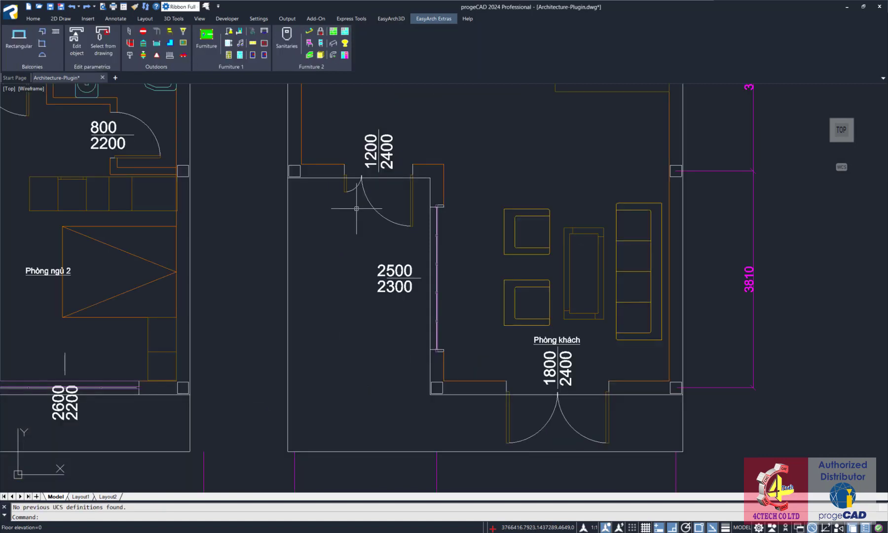
pyautogui.click(187, 57)
pyautogui.click(324, 259)
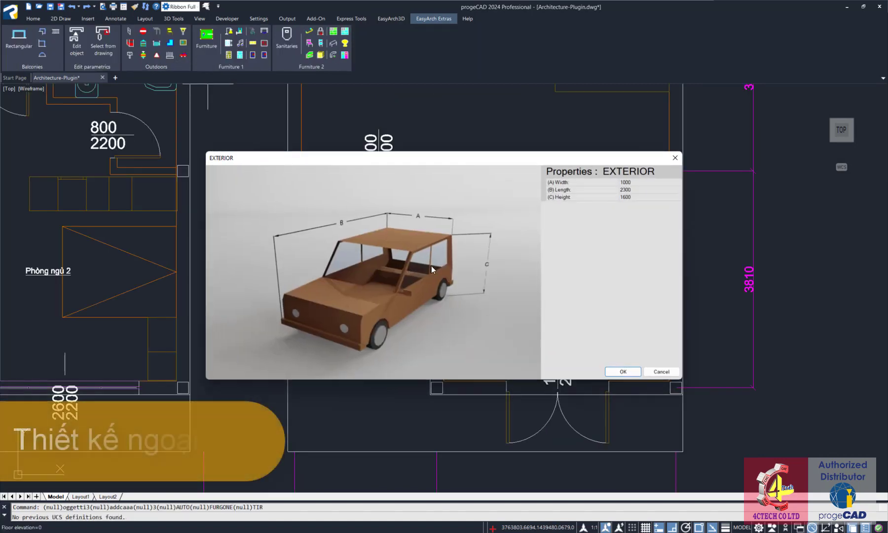
pyautogui.click(631, 182)
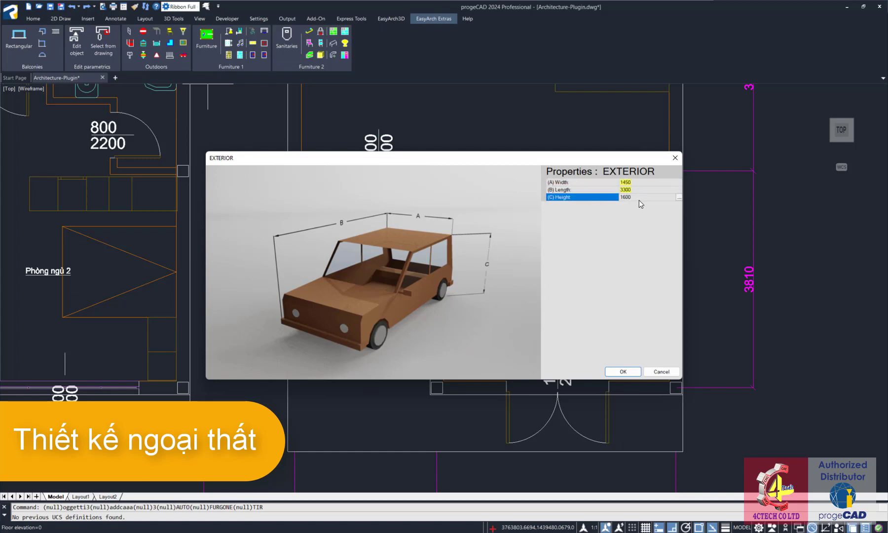
pyautogui.write('1400')
pyautogui.click(623, 371)
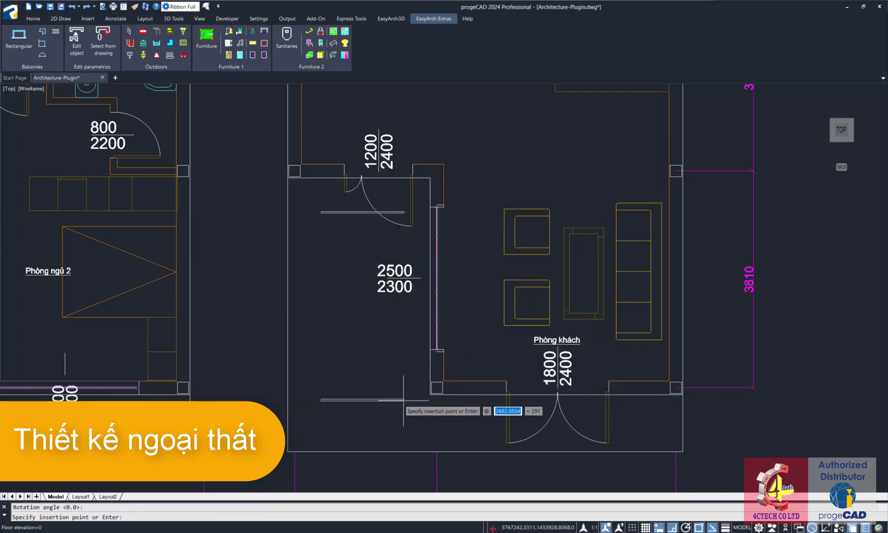
pyautogui.click(410, 427)
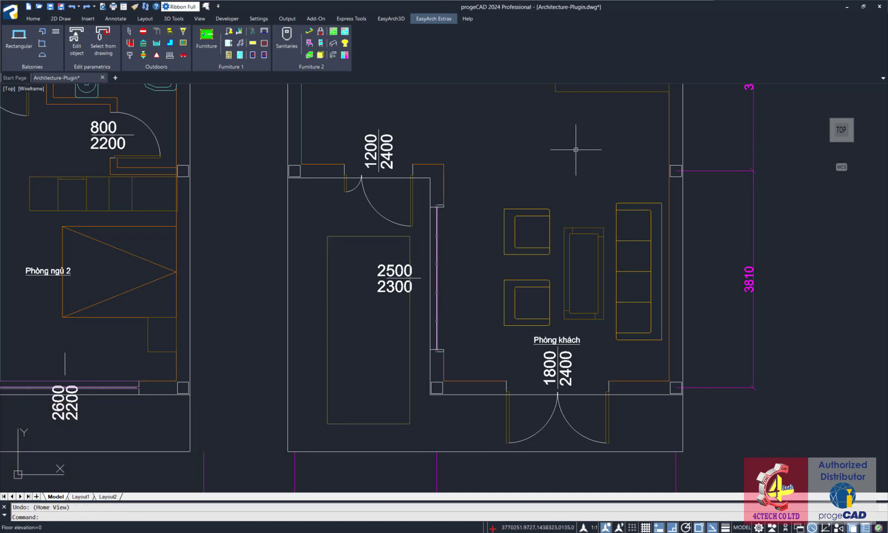
pyautogui.click(804, 98)
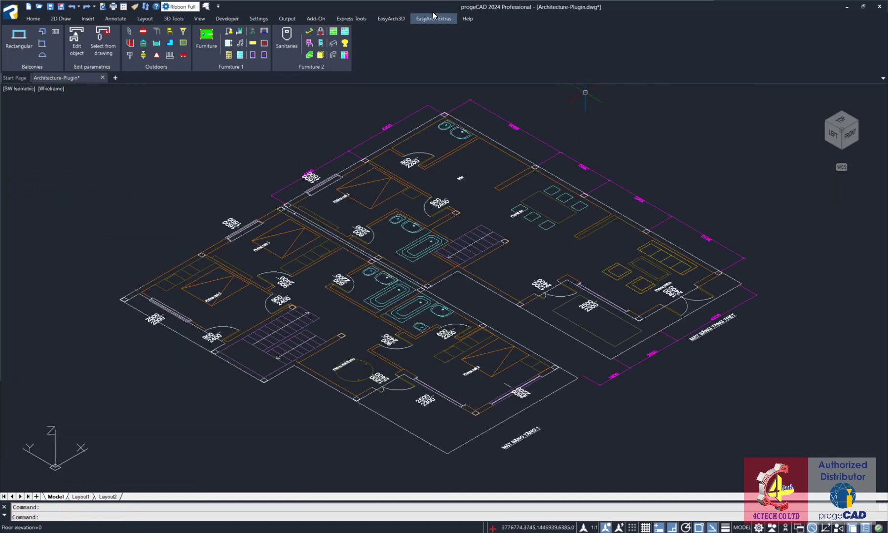
# Step: Build the 3D model from the plan, fit it in view, and shade it Realistic
pyautogui.click(391, 18)
pyautogui.click(416, 40)
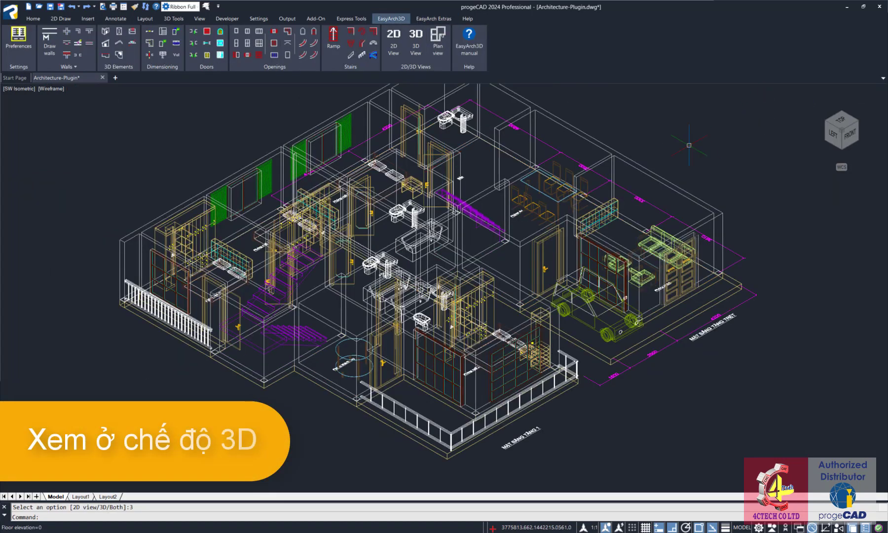
pyautogui.click(807, 95)
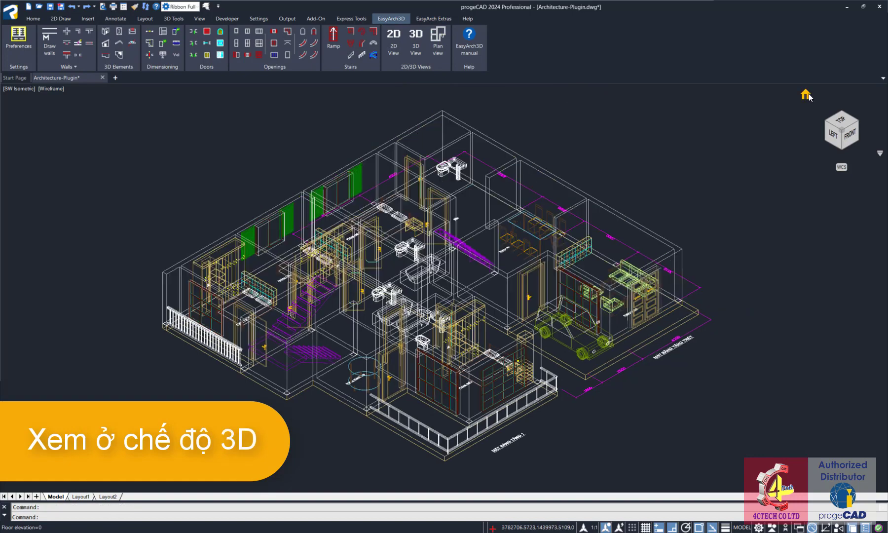
pyautogui.click(58, 90)
pyautogui.click(72, 128)
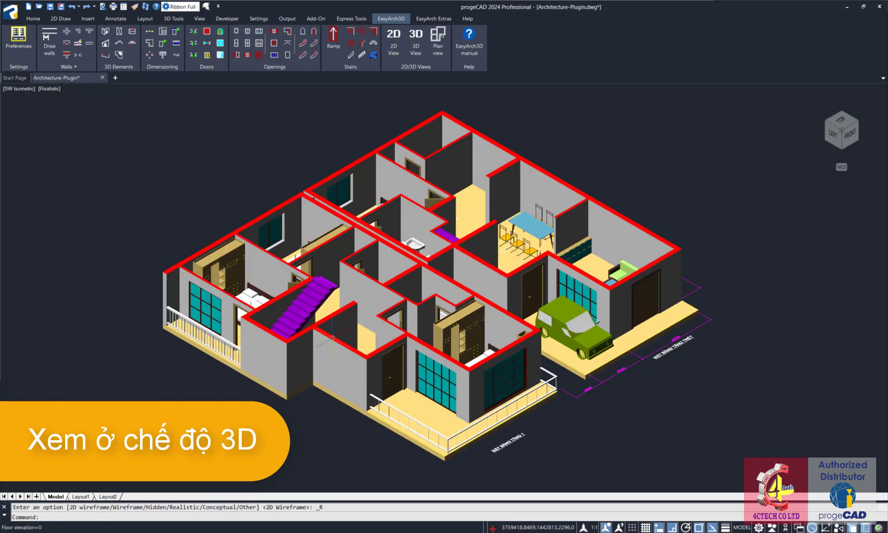
# Step: Orbit and zoom around the model to inspect the rooms and the dining and living area
pyautogui.scroll(2, 359, 395)
pyautogui.scroll(2, 374, 356)
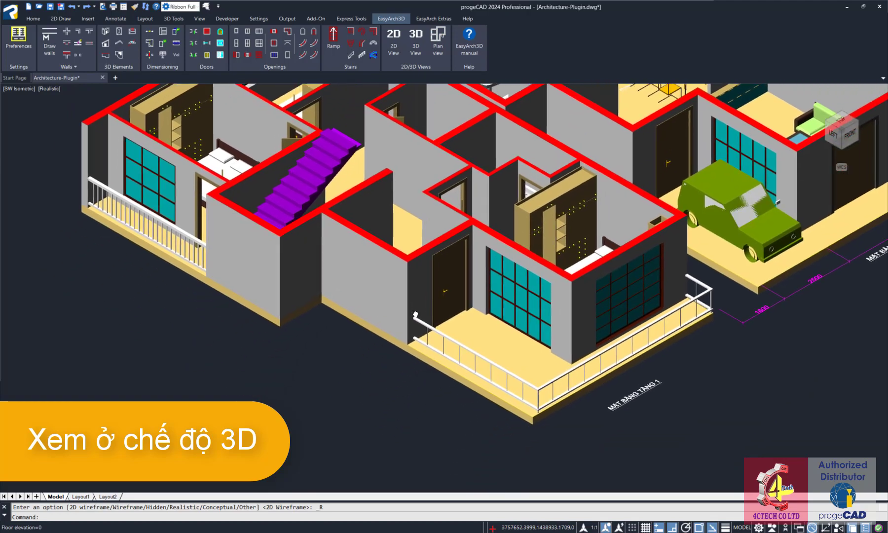
pyautogui.scroll(1, 397, 304)
pyautogui.moveTo(240, 187)
pyautogui.keyDown('shift'); pyautogui.mouseDown(button='middle')
pyautogui.moveTo(293, 183)
pyautogui.moveTo(273, 237)
pyautogui.moveTo(364, 174)
pyautogui.mouseUp(button='middle'); pyautogui.keyUp('shift')
pyautogui.scroll(-2, 273, 238)
pyautogui.scroll(-3, 273, 237)
pyautogui.scroll(3, 428, 187)
pyautogui.scroll(3, 428, 187)
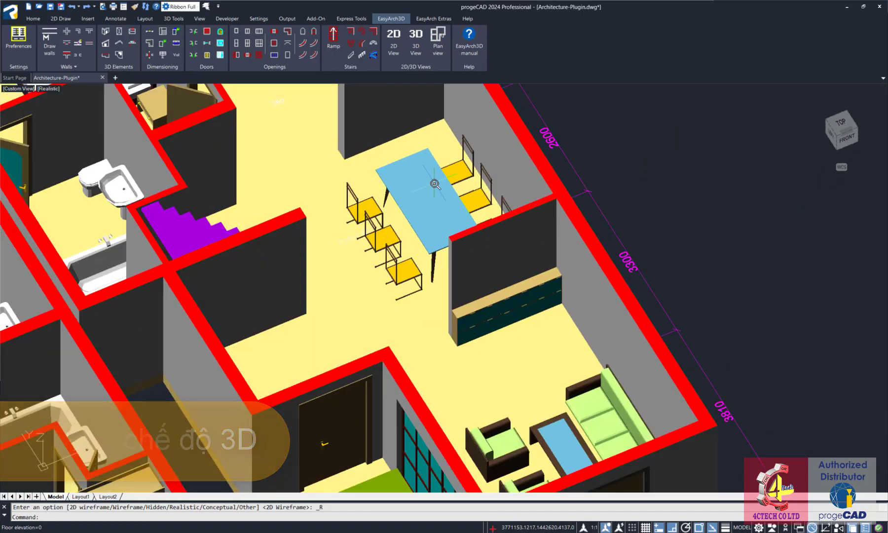
pyautogui.keyDown('shift'); pyautogui.moveTo(428, 186); pyautogui.dragTo(506, 256, button='middle'); pyautogui.keyUp('shift')
pyautogui.scroll(-3, 506, 256)
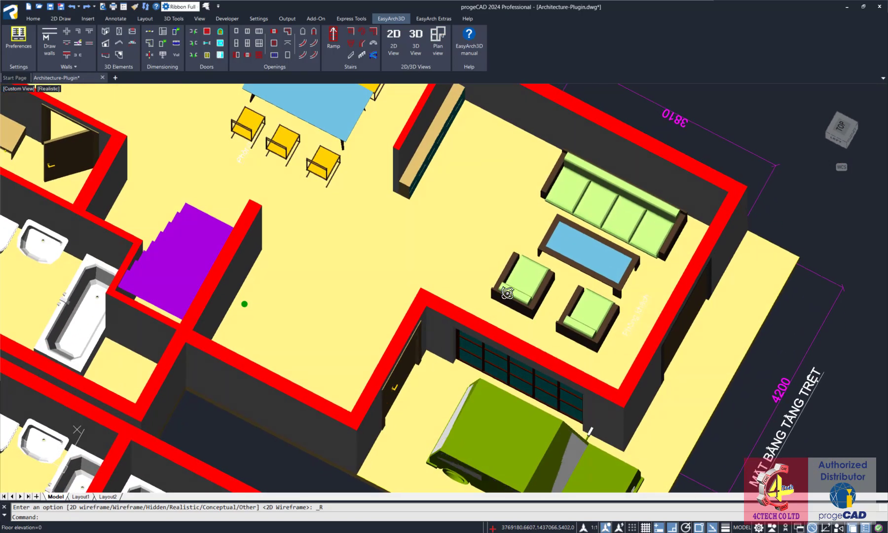
pyautogui.keyDown('shift'); pyautogui.moveTo(503, 291); pyautogui.dragTo(508, 266, button='middle'); pyautogui.keyUp('shift')
pyautogui.scroll(3, 507, 265)
pyautogui.scroll(-2, 490, 236)
pyautogui.scroll(-2, 489, 237)
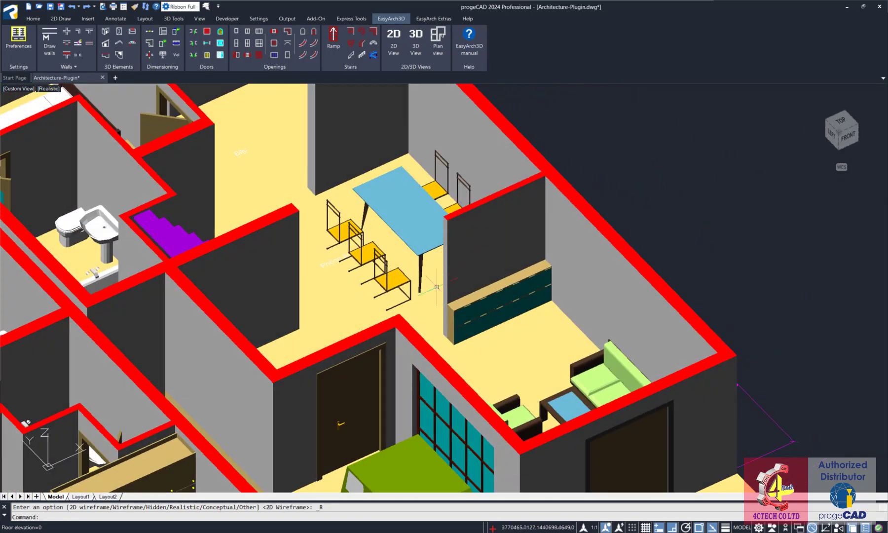
pyautogui.scroll(-3, 490, 237)
pyautogui.click(802, 48)
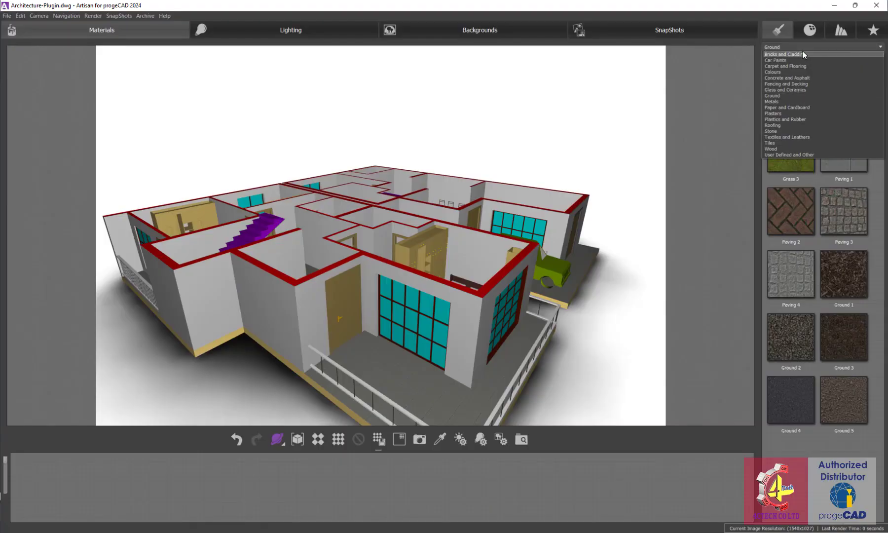
# Step: Apply the Glass 1 material from Glass and Ceramics to the windows
pyautogui.click(781, 91)
pyautogui.moveTo(849, 89); pyautogui.dragTo(427, 307)
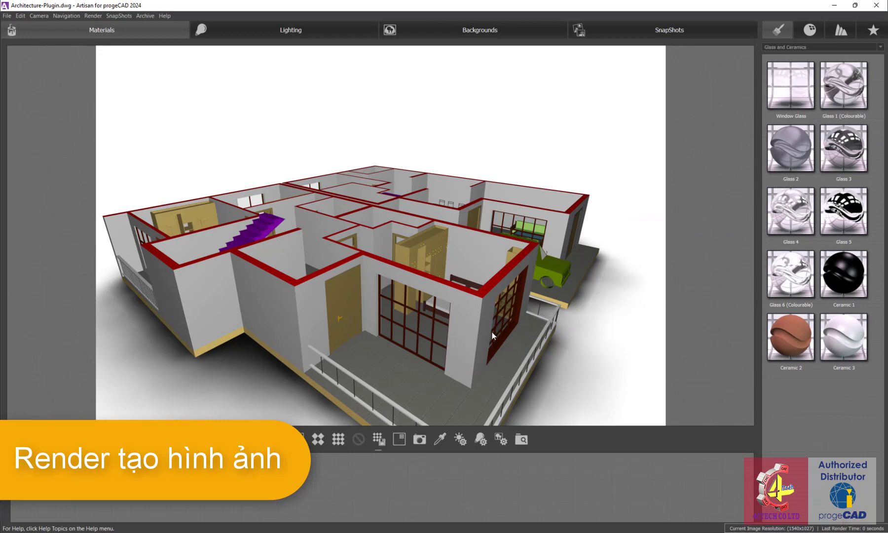
pyautogui.moveTo(492, 335); pyautogui.dragTo(403, 336)
pyautogui.scroll(2, 451, 329)
pyautogui.scroll(3, 439, 353)
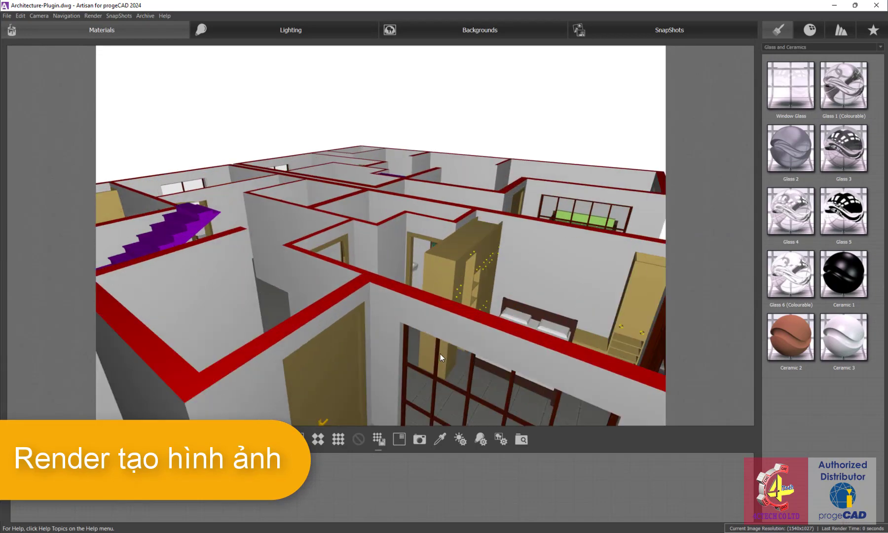
pyautogui.scroll(3, 437, 336)
pyautogui.scroll(3, 434, 335)
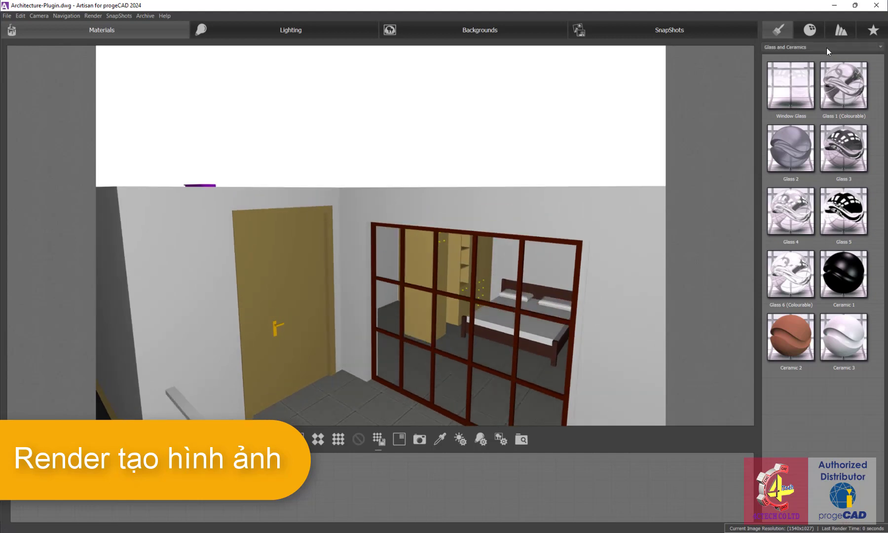
# Step: Apply grey Aluminium to the window frame and beige Marble 12 to the dining tabletop
pyautogui.click(826, 47)
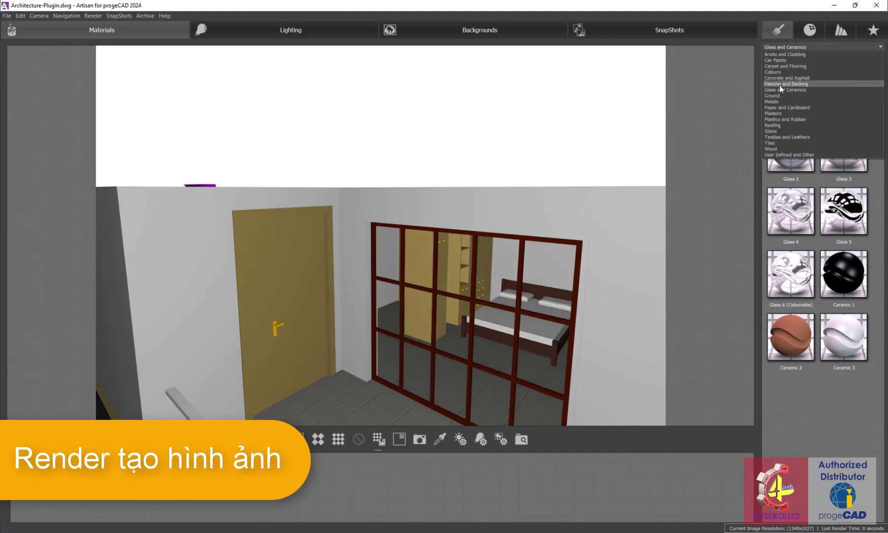
pyautogui.click(775, 102)
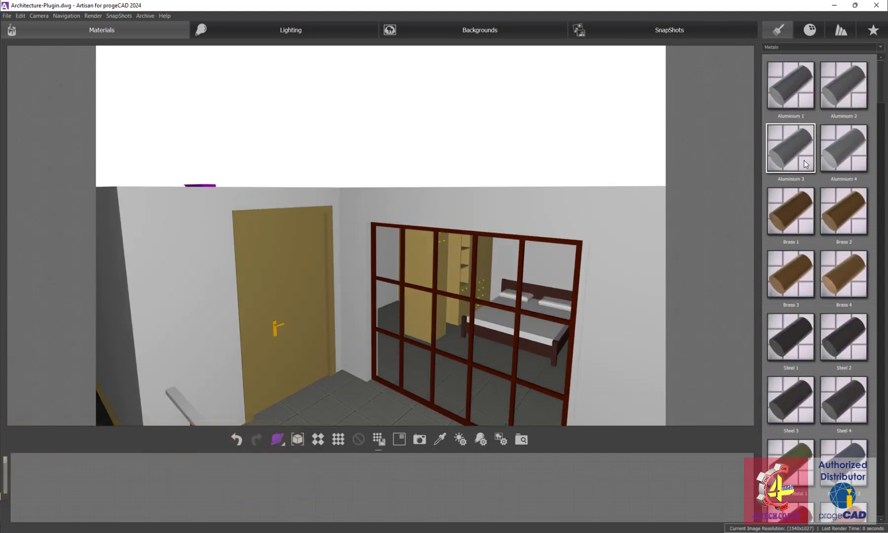
pyautogui.moveTo(795, 91); pyautogui.dragTo(518, 311)
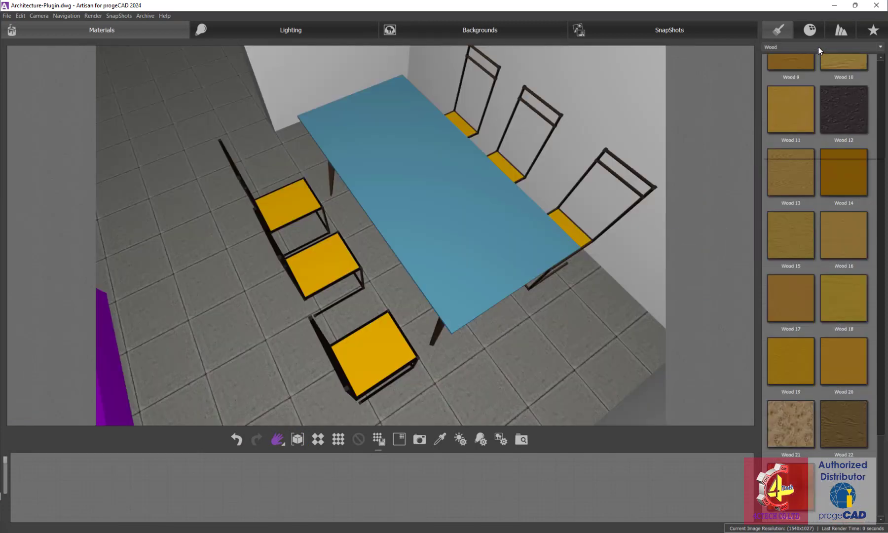
pyautogui.click(818, 47)
pyautogui.click(780, 132)
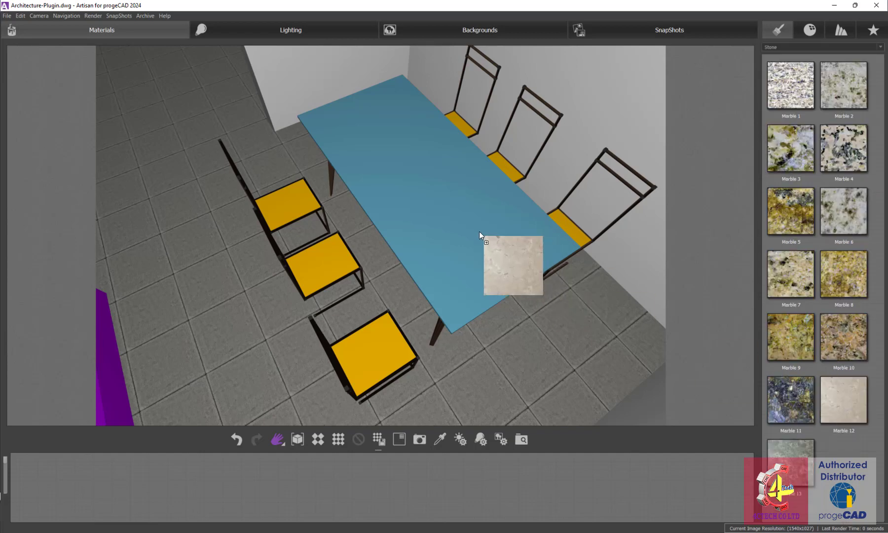
pyautogui.moveTo(776, 373); pyautogui.dragTo(479, 232)
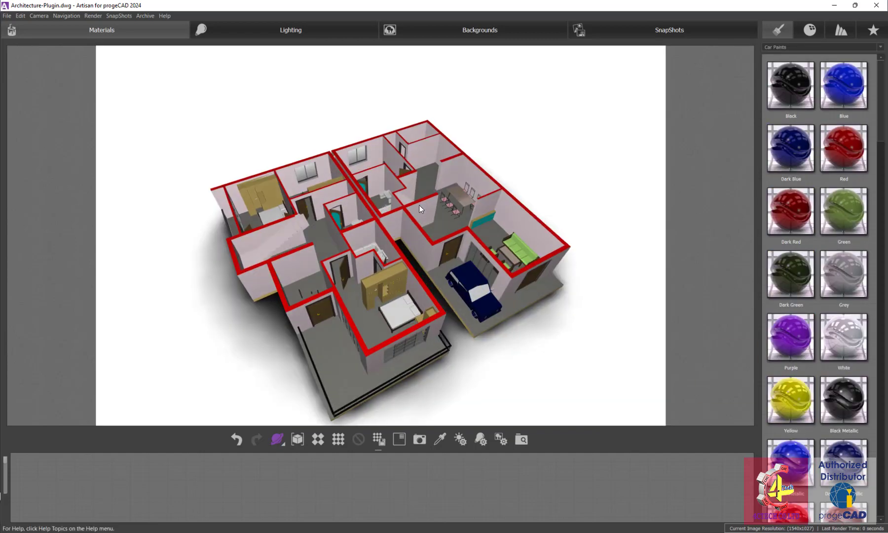
pyautogui.moveTo(419, 205); pyautogui.dragTo(420, 225)
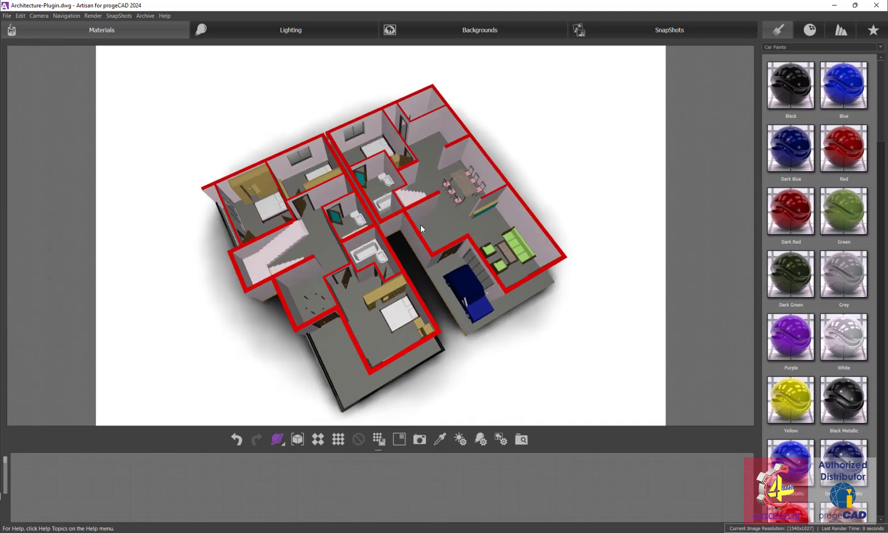
# Step: Apply an Exterior daylight preset, giving green ground and a sunset sky, then inspect from above
pyautogui.click(322, 29)
pyautogui.moveTo(790, 84); pyautogui.dragTo(568, 125)
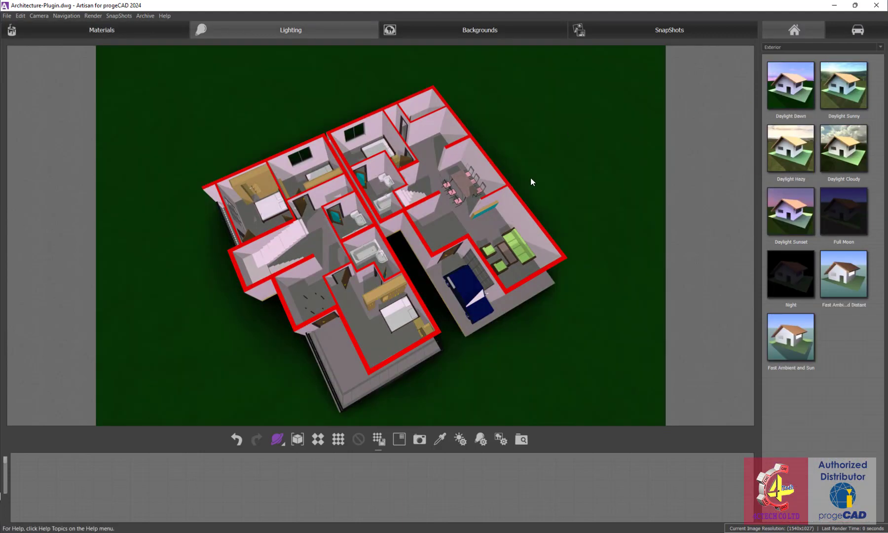
pyautogui.scroll(-3, 350, 283)
pyautogui.scroll(-3, 349, 283)
pyautogui.scroll(5, 372, 258)
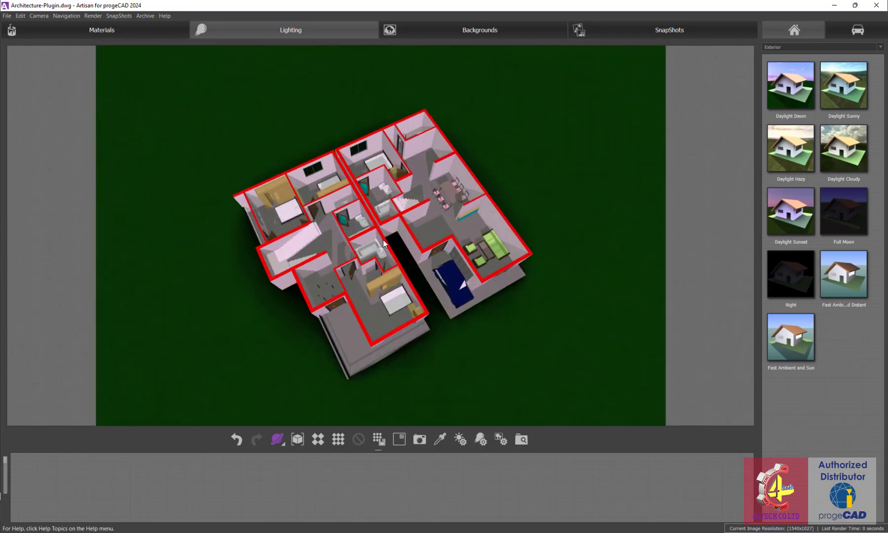
pyautogui.scroll(3, 394, 263)
pyautogui.scroll(2, 397, 241)
pyautogui.moveTo(397, 239)
pyautogui.mouseDown()
pyautogui.moveTo(374, 230)
pyautogui.moveTo(367, 259)
pyautogui.moveTo(427, 208)
pyautogui.moveTo(424, 187)
pyautogui.moveTo(457, 174)
pyautogui.moveTo(423, 177)
pyautogui.moveTo(408, 274)
pyautogui.moveTo(309, 282)
pyautogui.mouseUp()
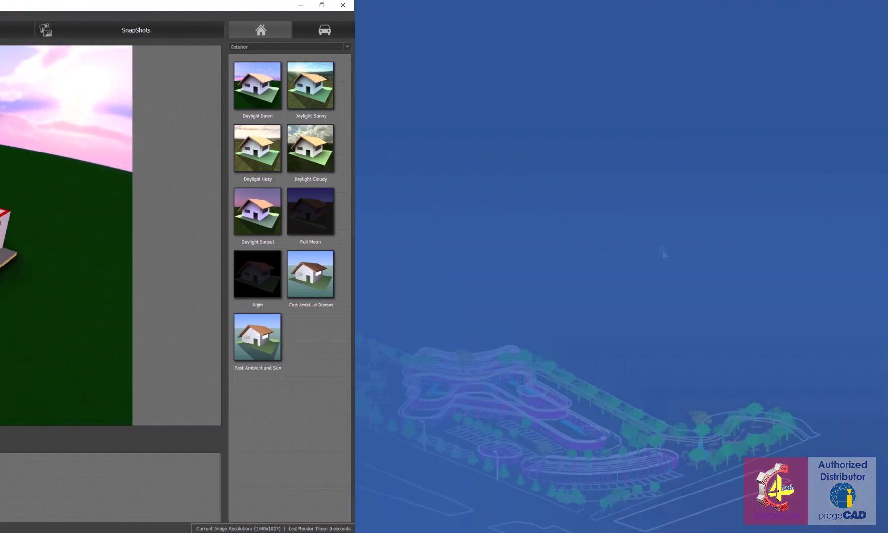